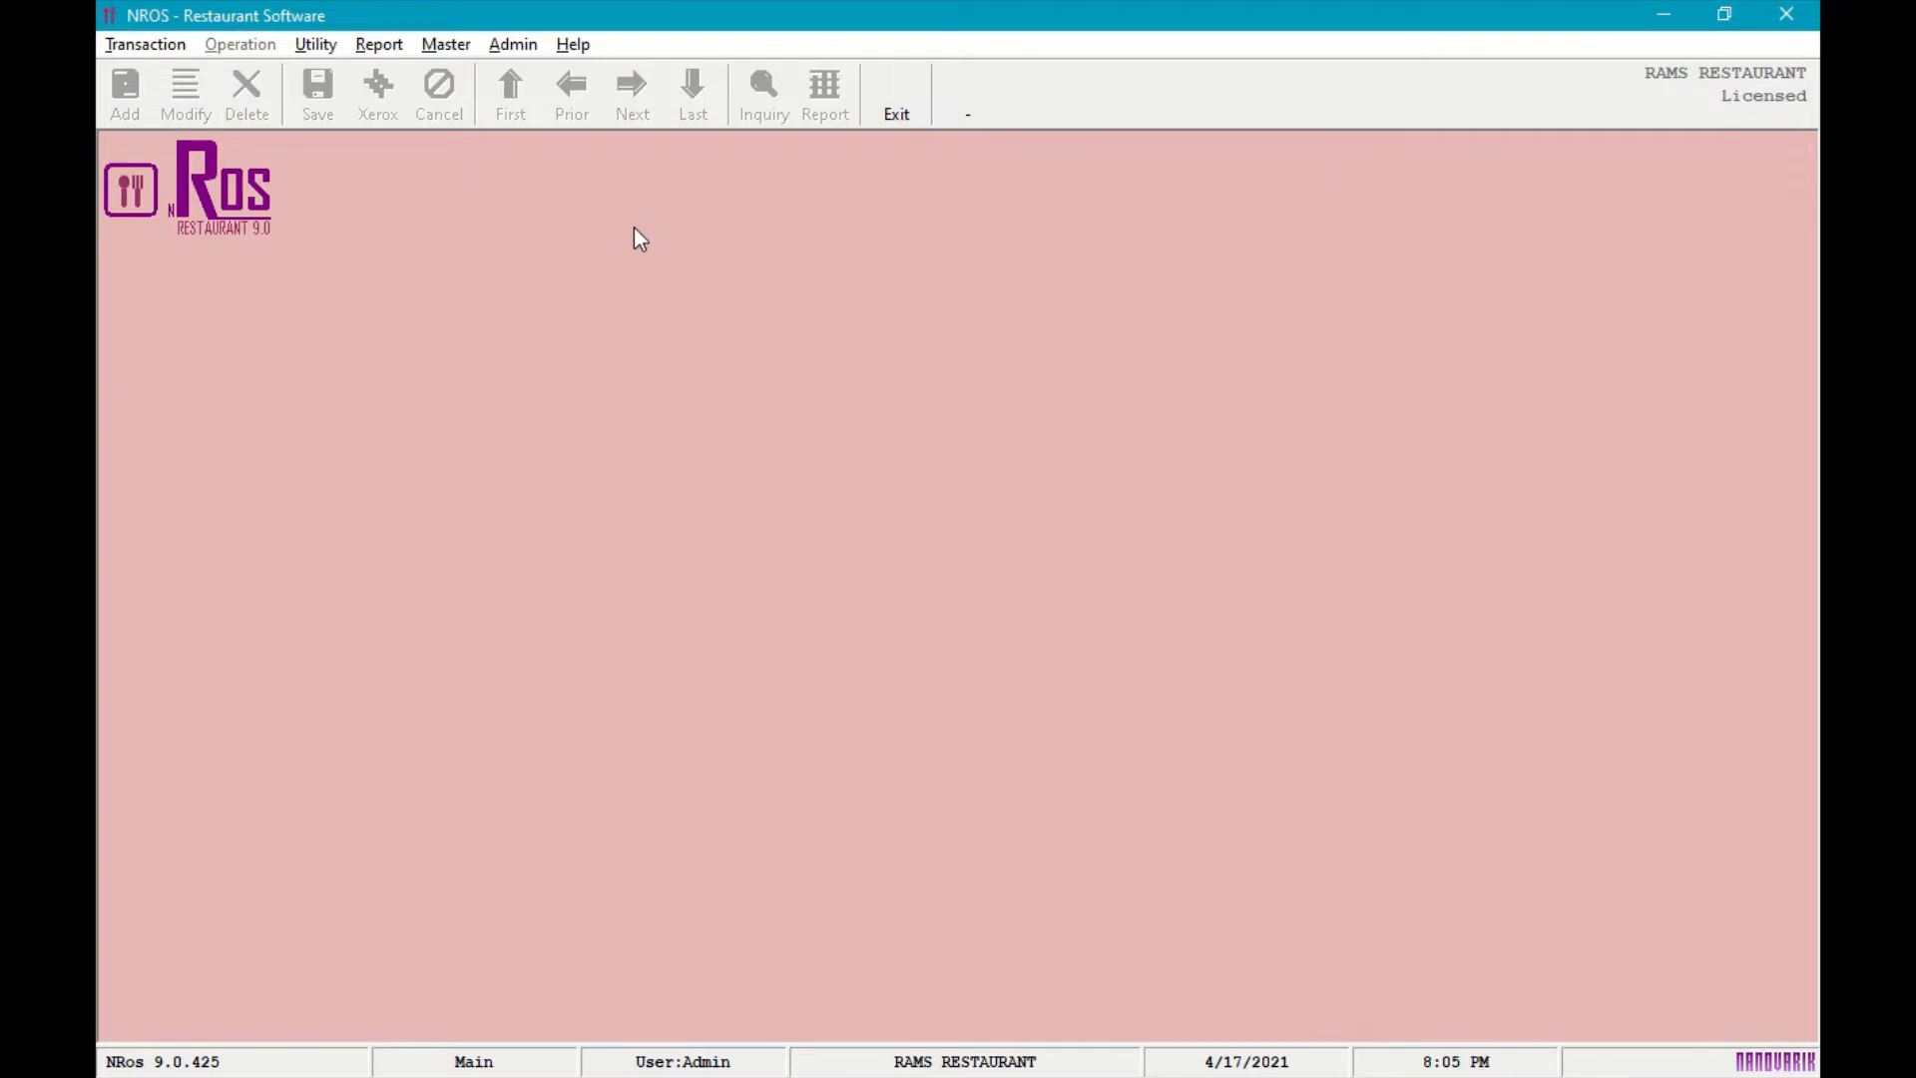
# Read the Step-by-Step Guide in the help content and return to the main window.
pyautogui.click(573, 44)
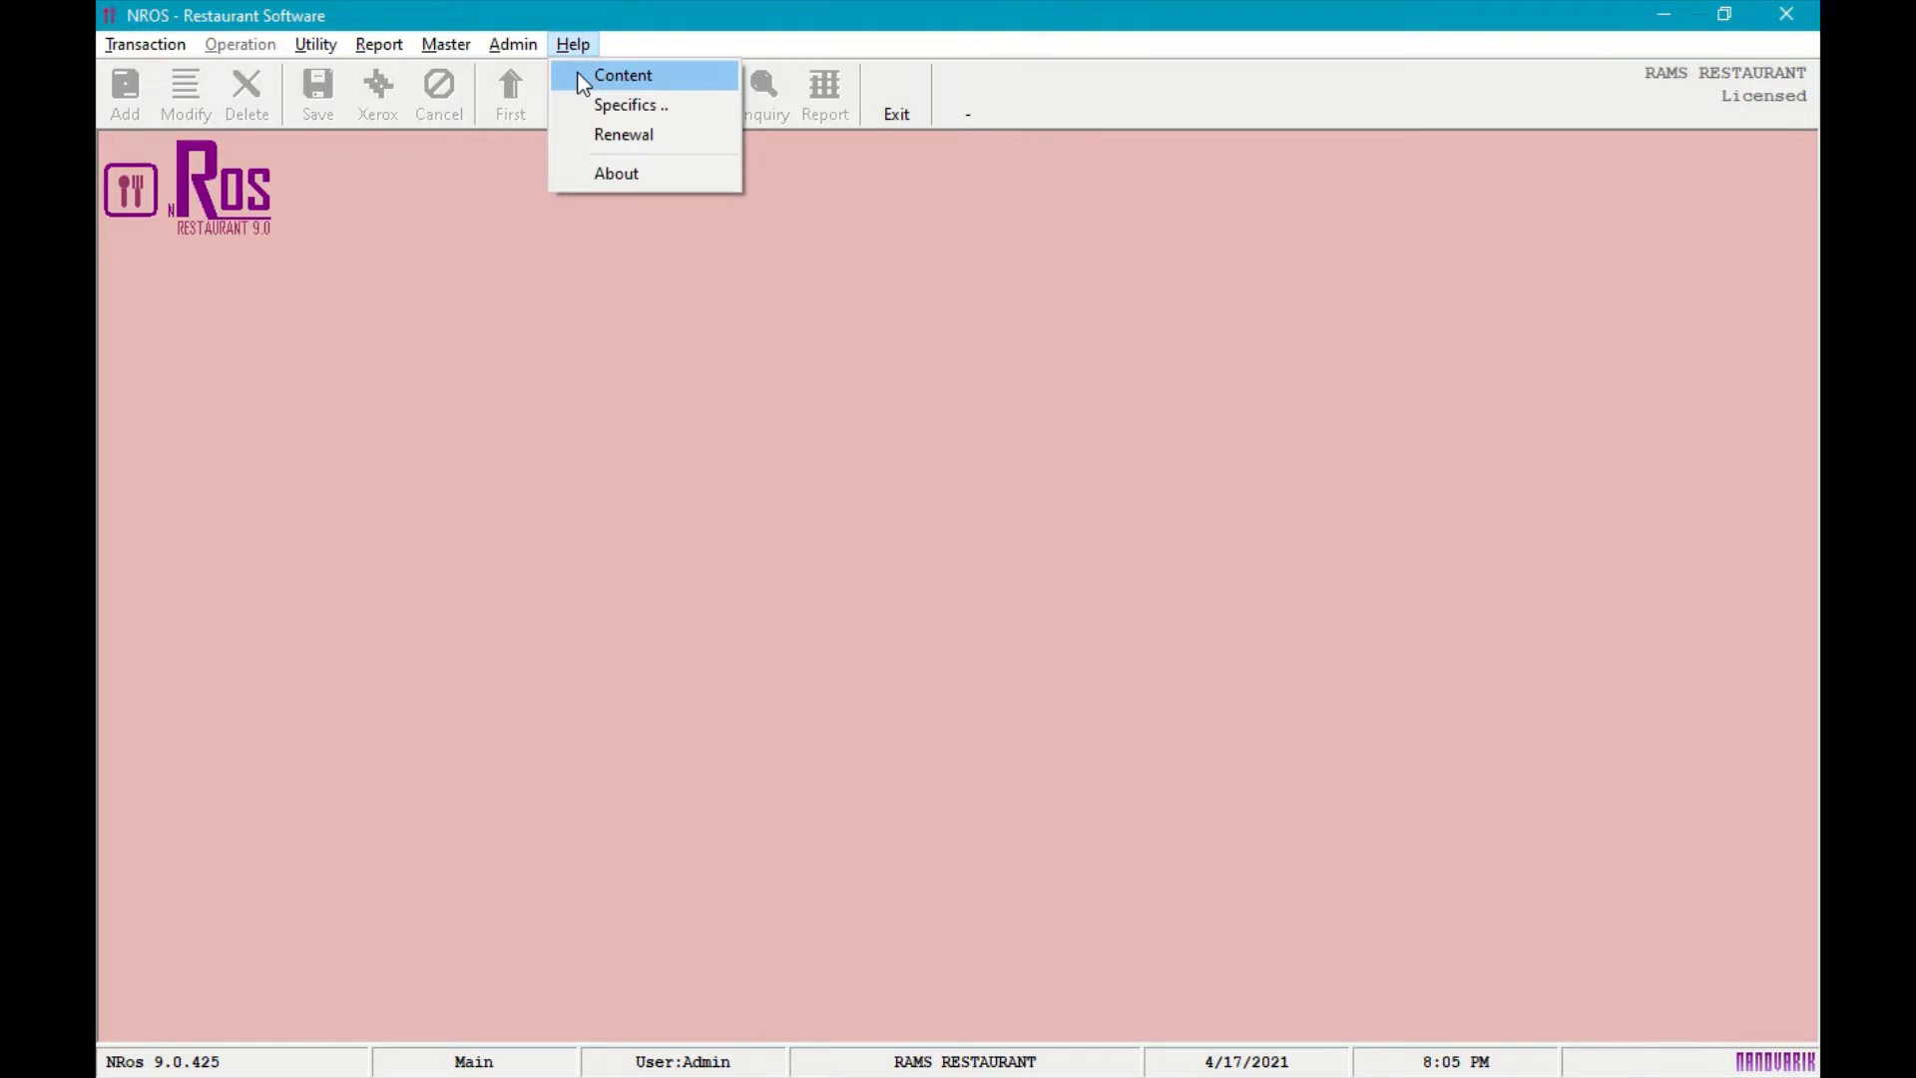
pyautogui.click(584, 84)
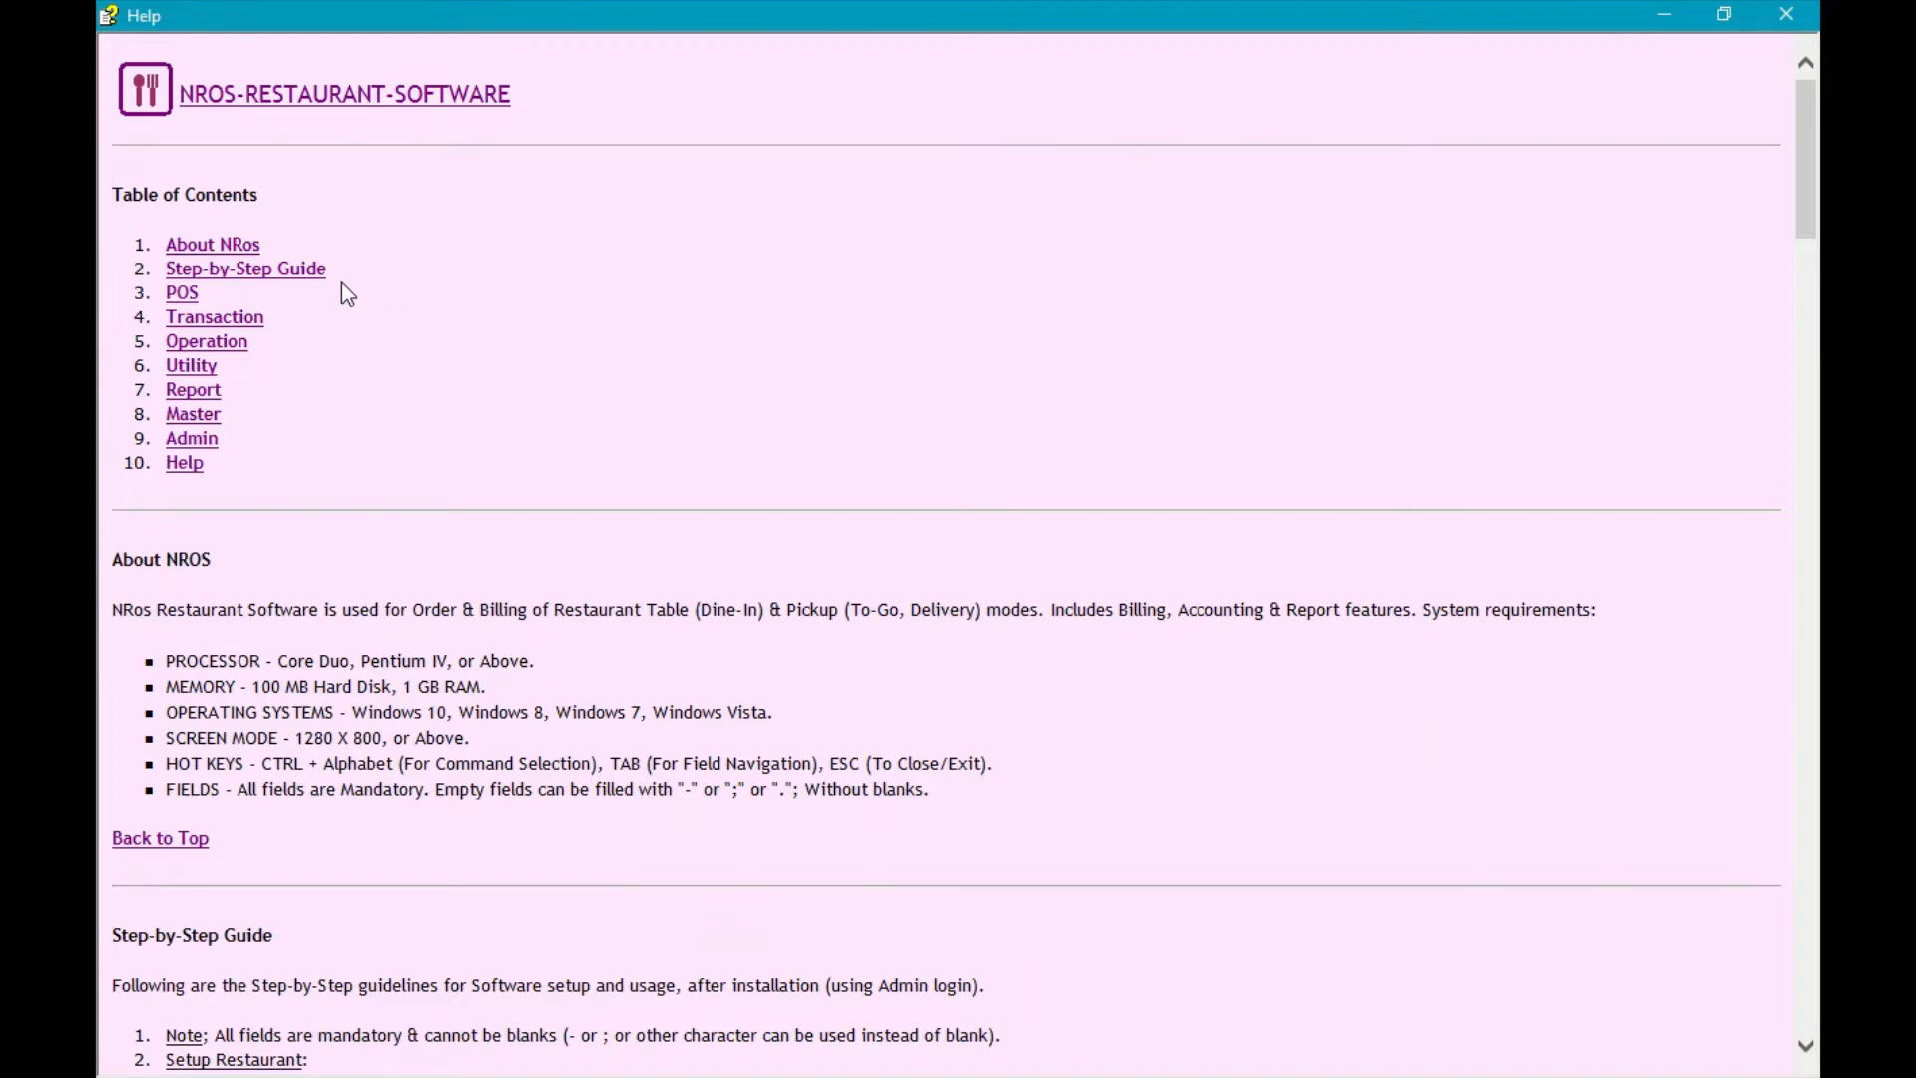
pyautogui.click(310, 281)
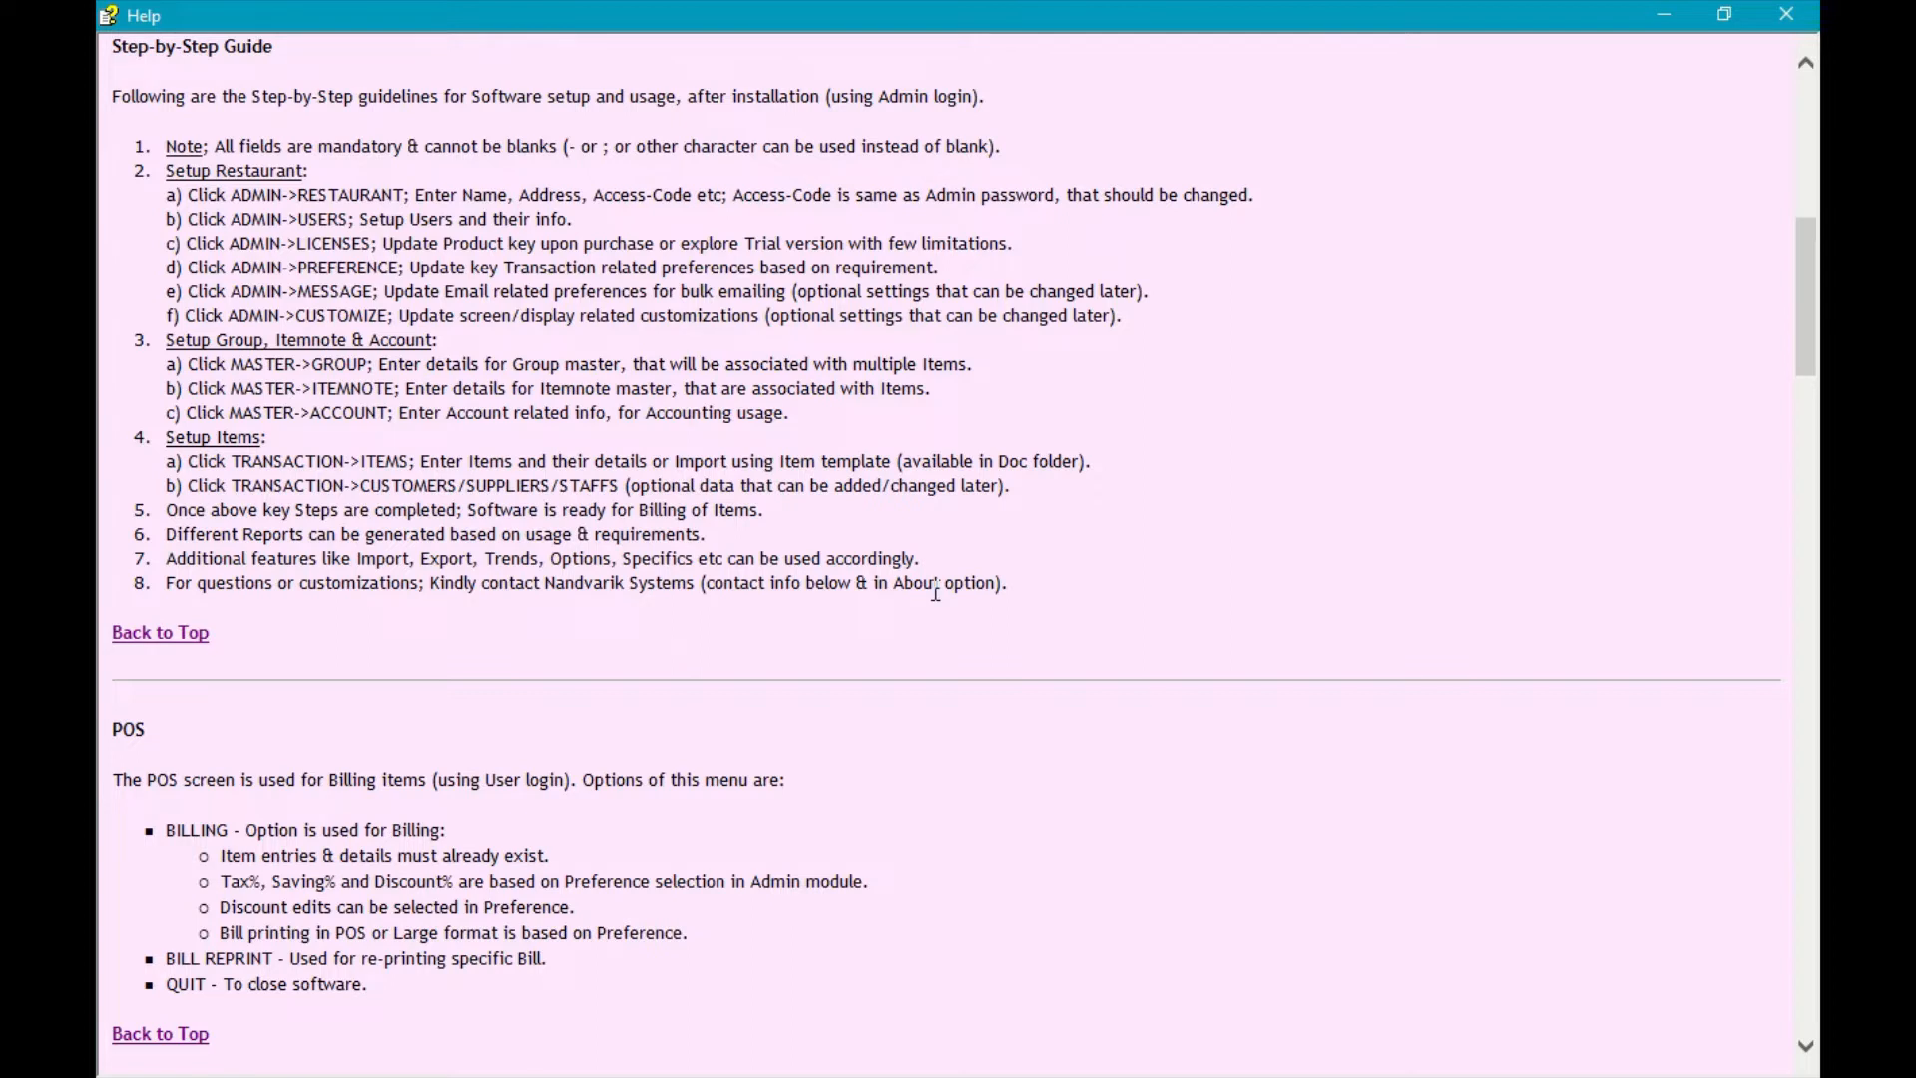
pyautogui.hotkey('alt', 'Tab')
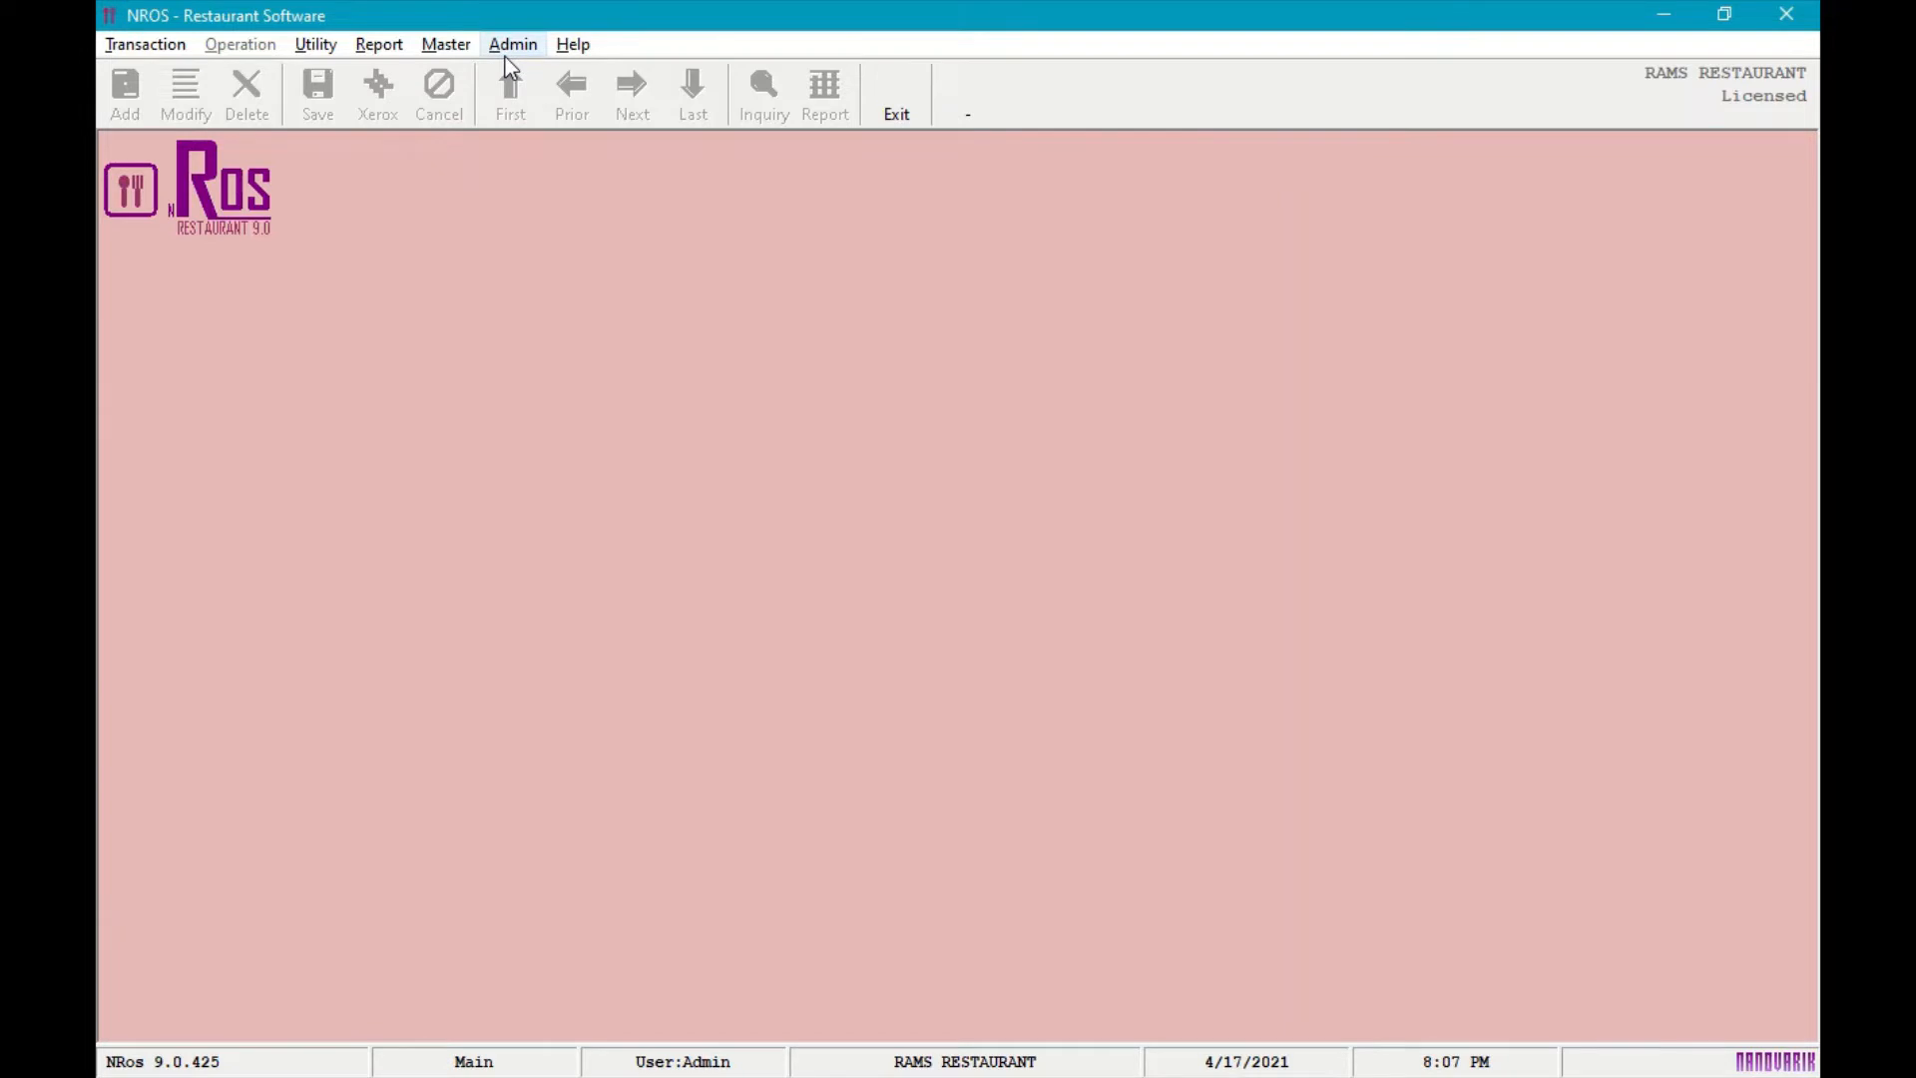
# Open the restaurant's admin record for modification, save it as it stands and close the form.
pyautogui.click(505, 54)
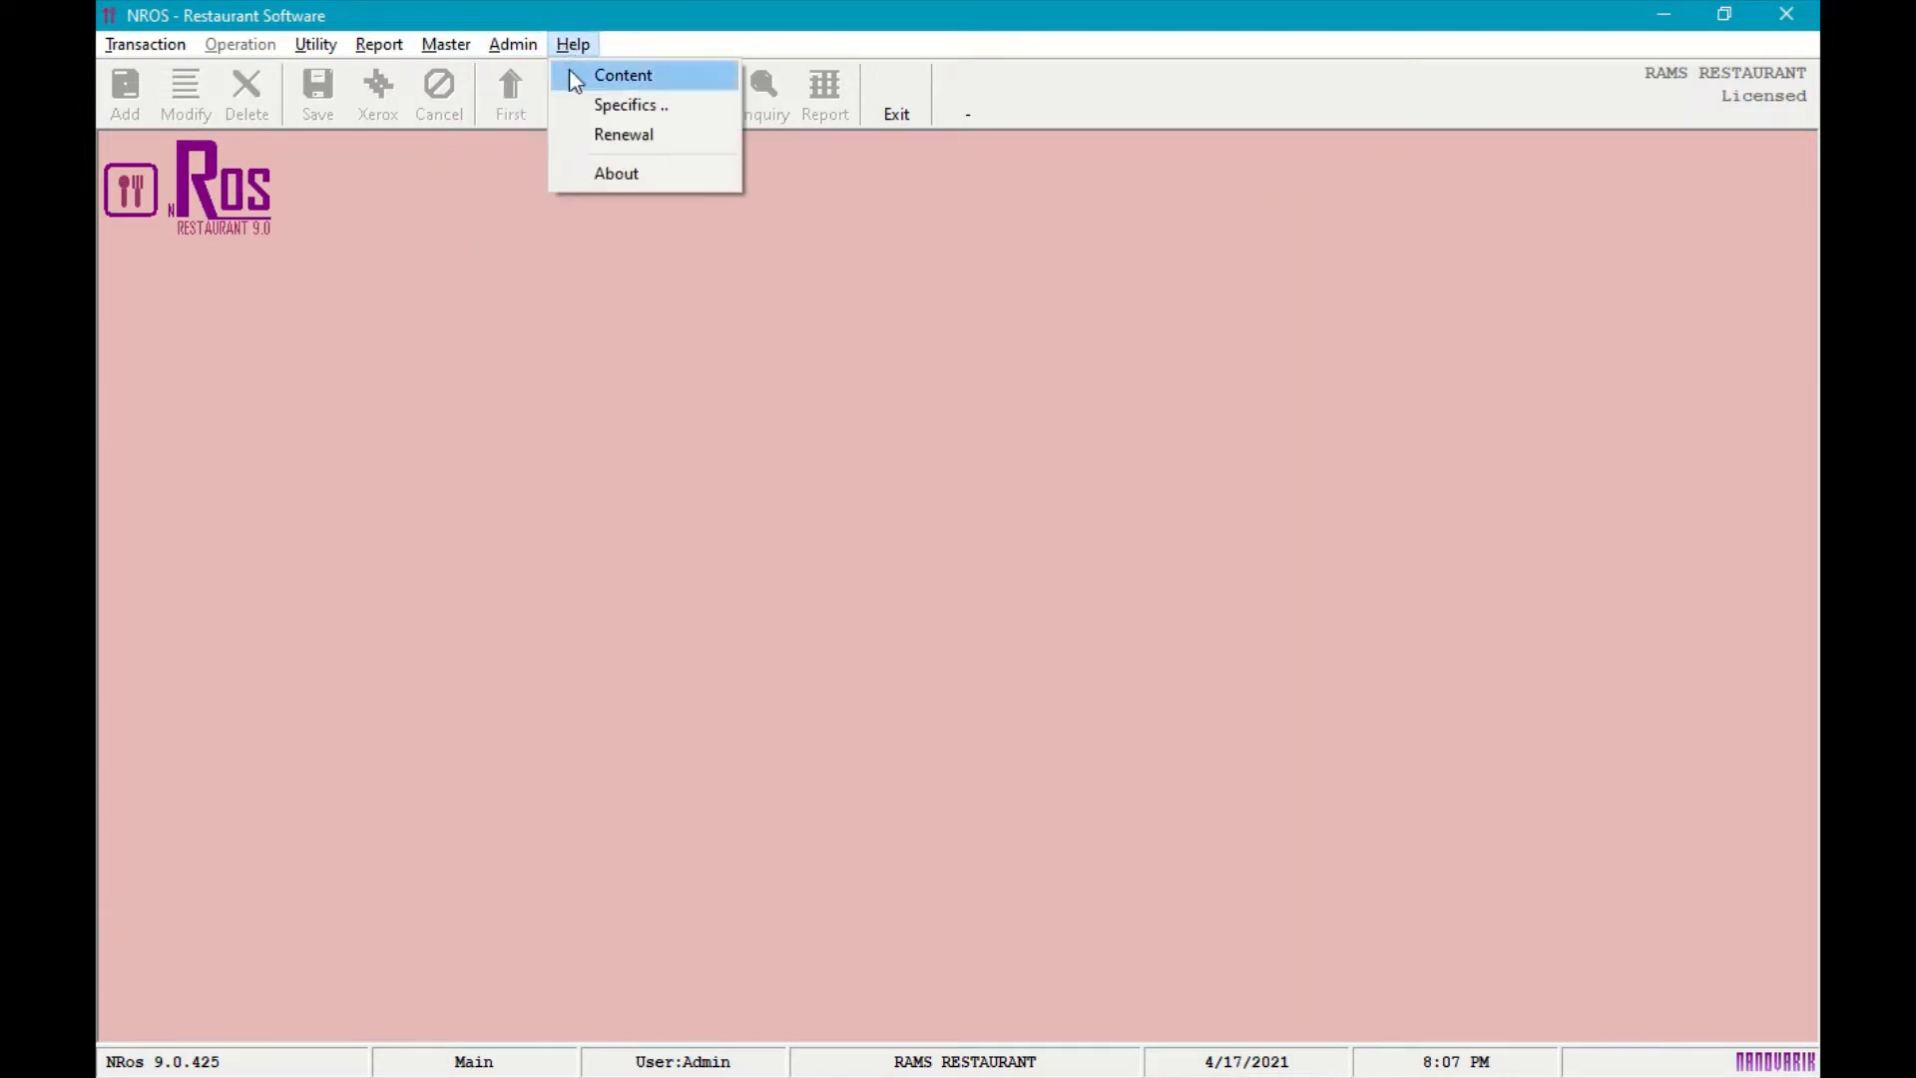
pyautogui.click(535, 70)
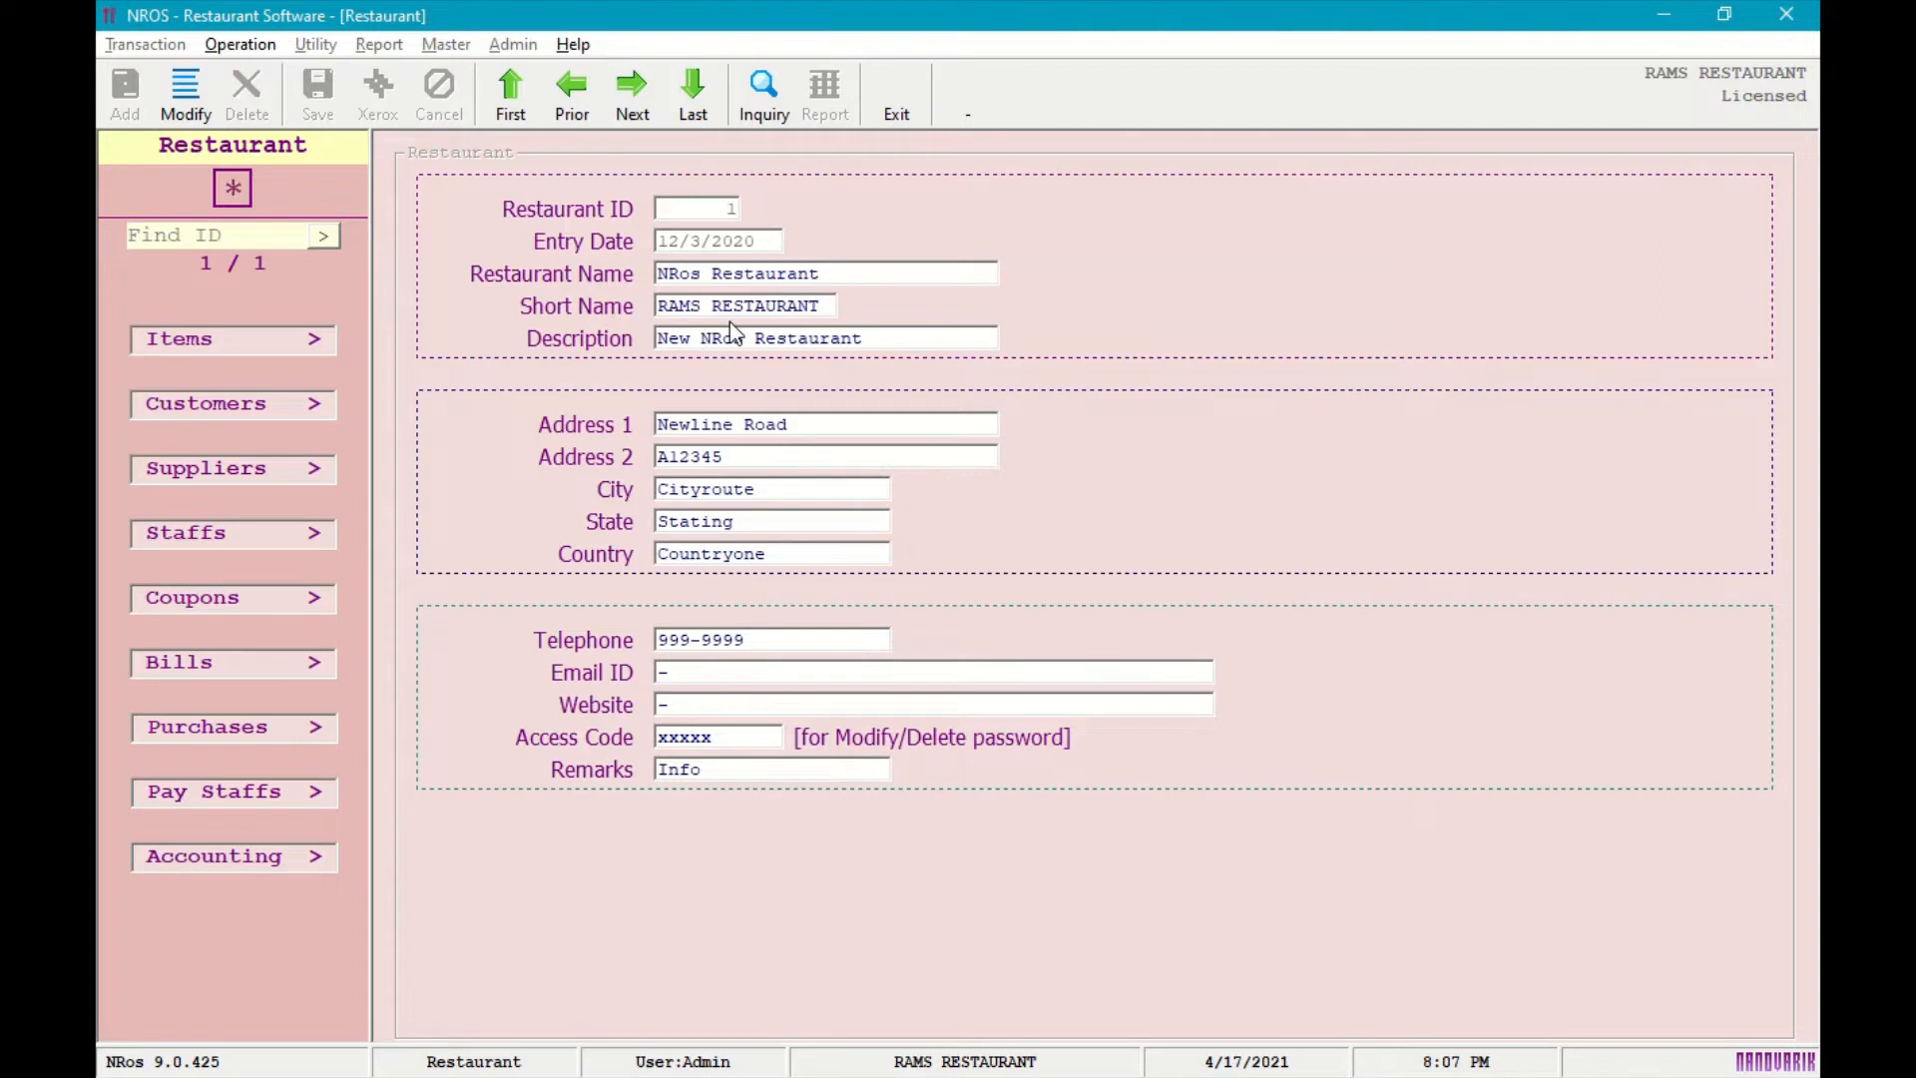
pyautogui.click(186, 95)
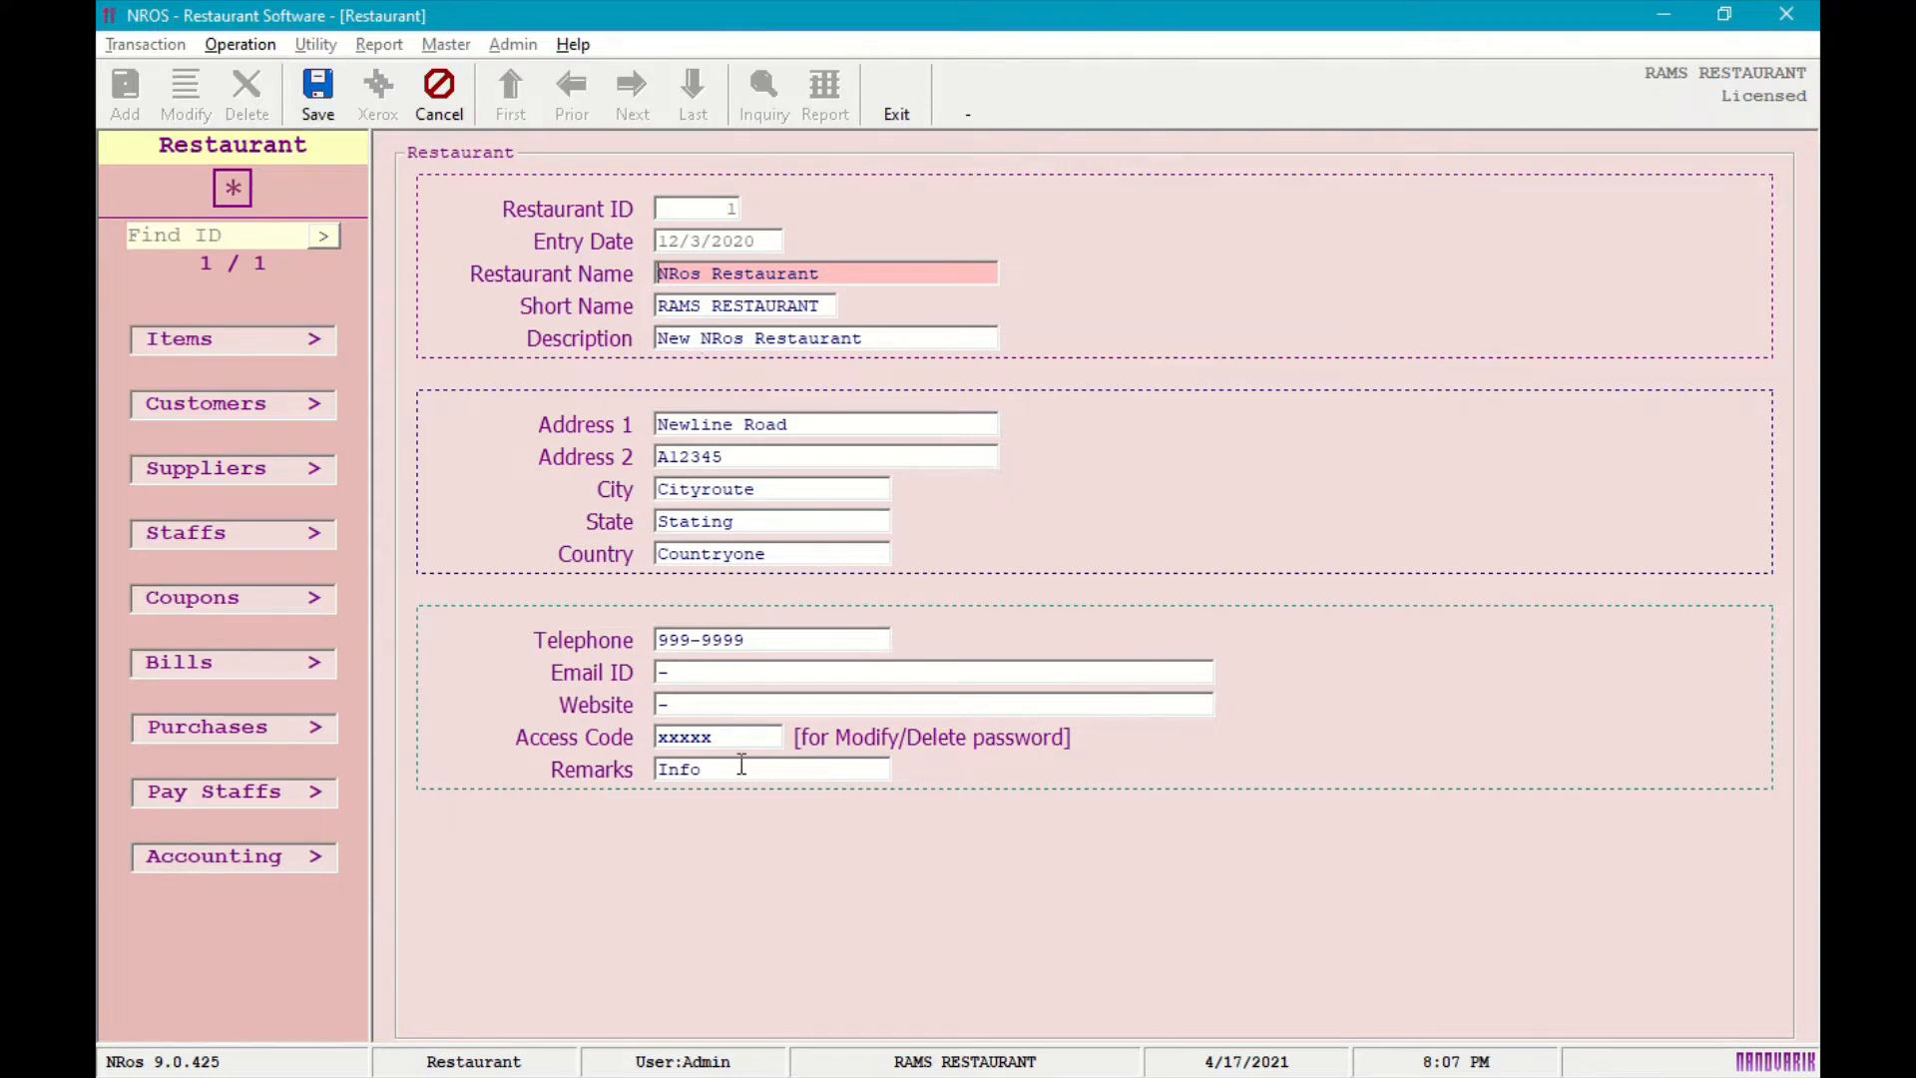
pyautogui.click(315, 98)
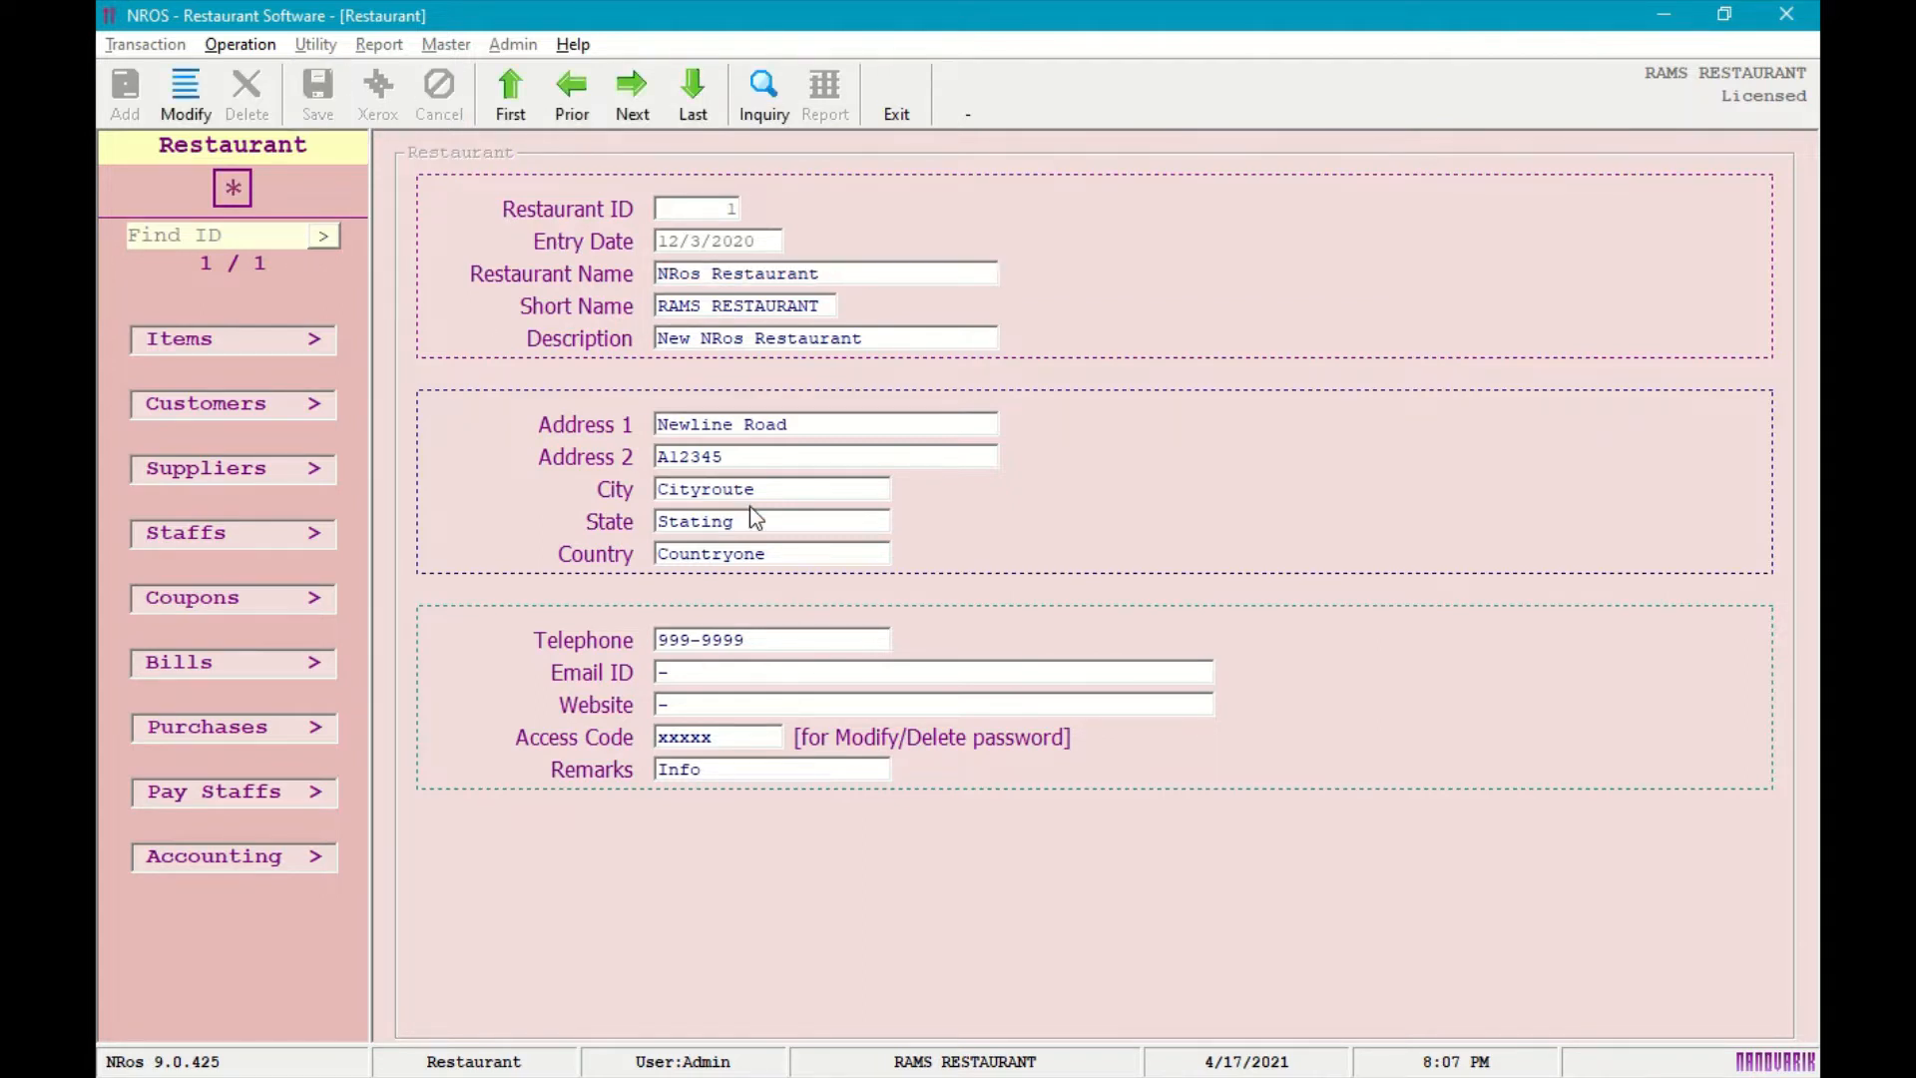
pyautogui.click(913, 110)
# Look through the existing user records in the admin settings, including the first one, and close the form.
pyautogui.click(505, 47)
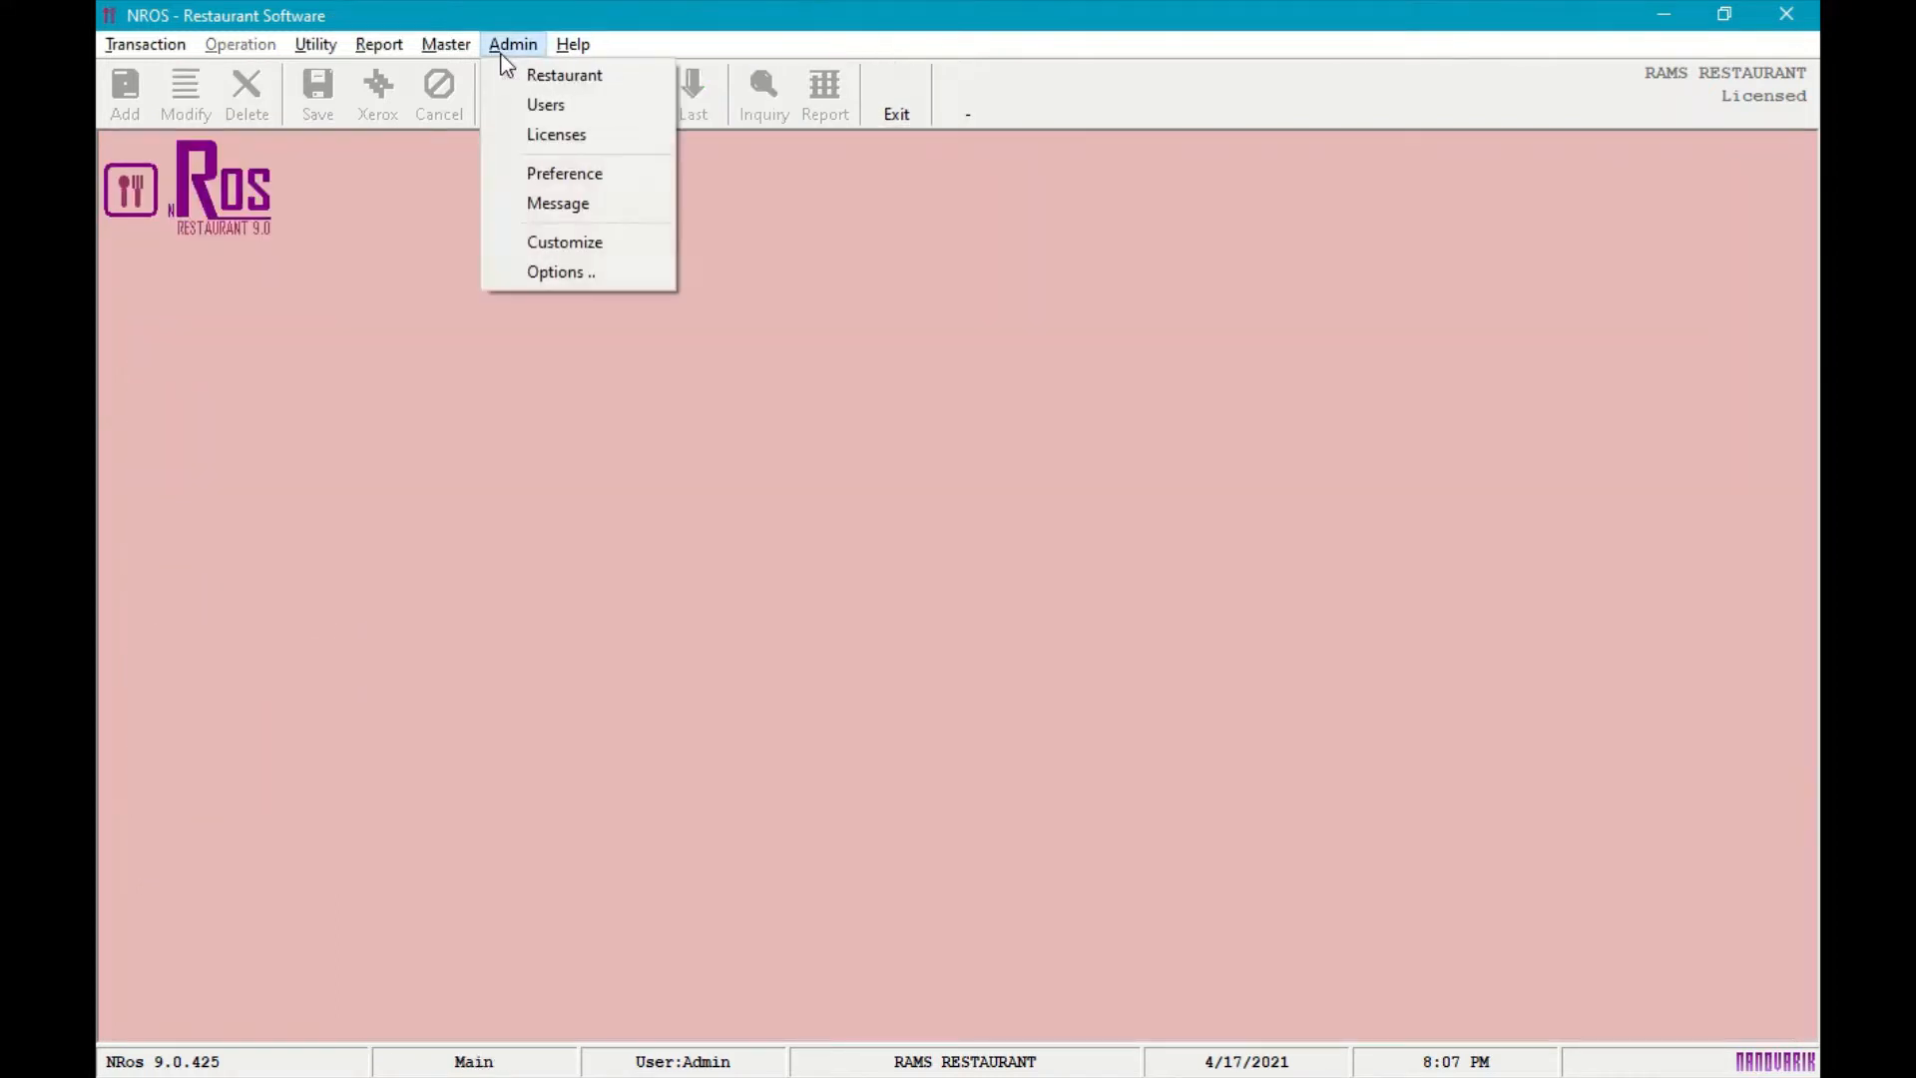
pyautogui.click(549, 110)
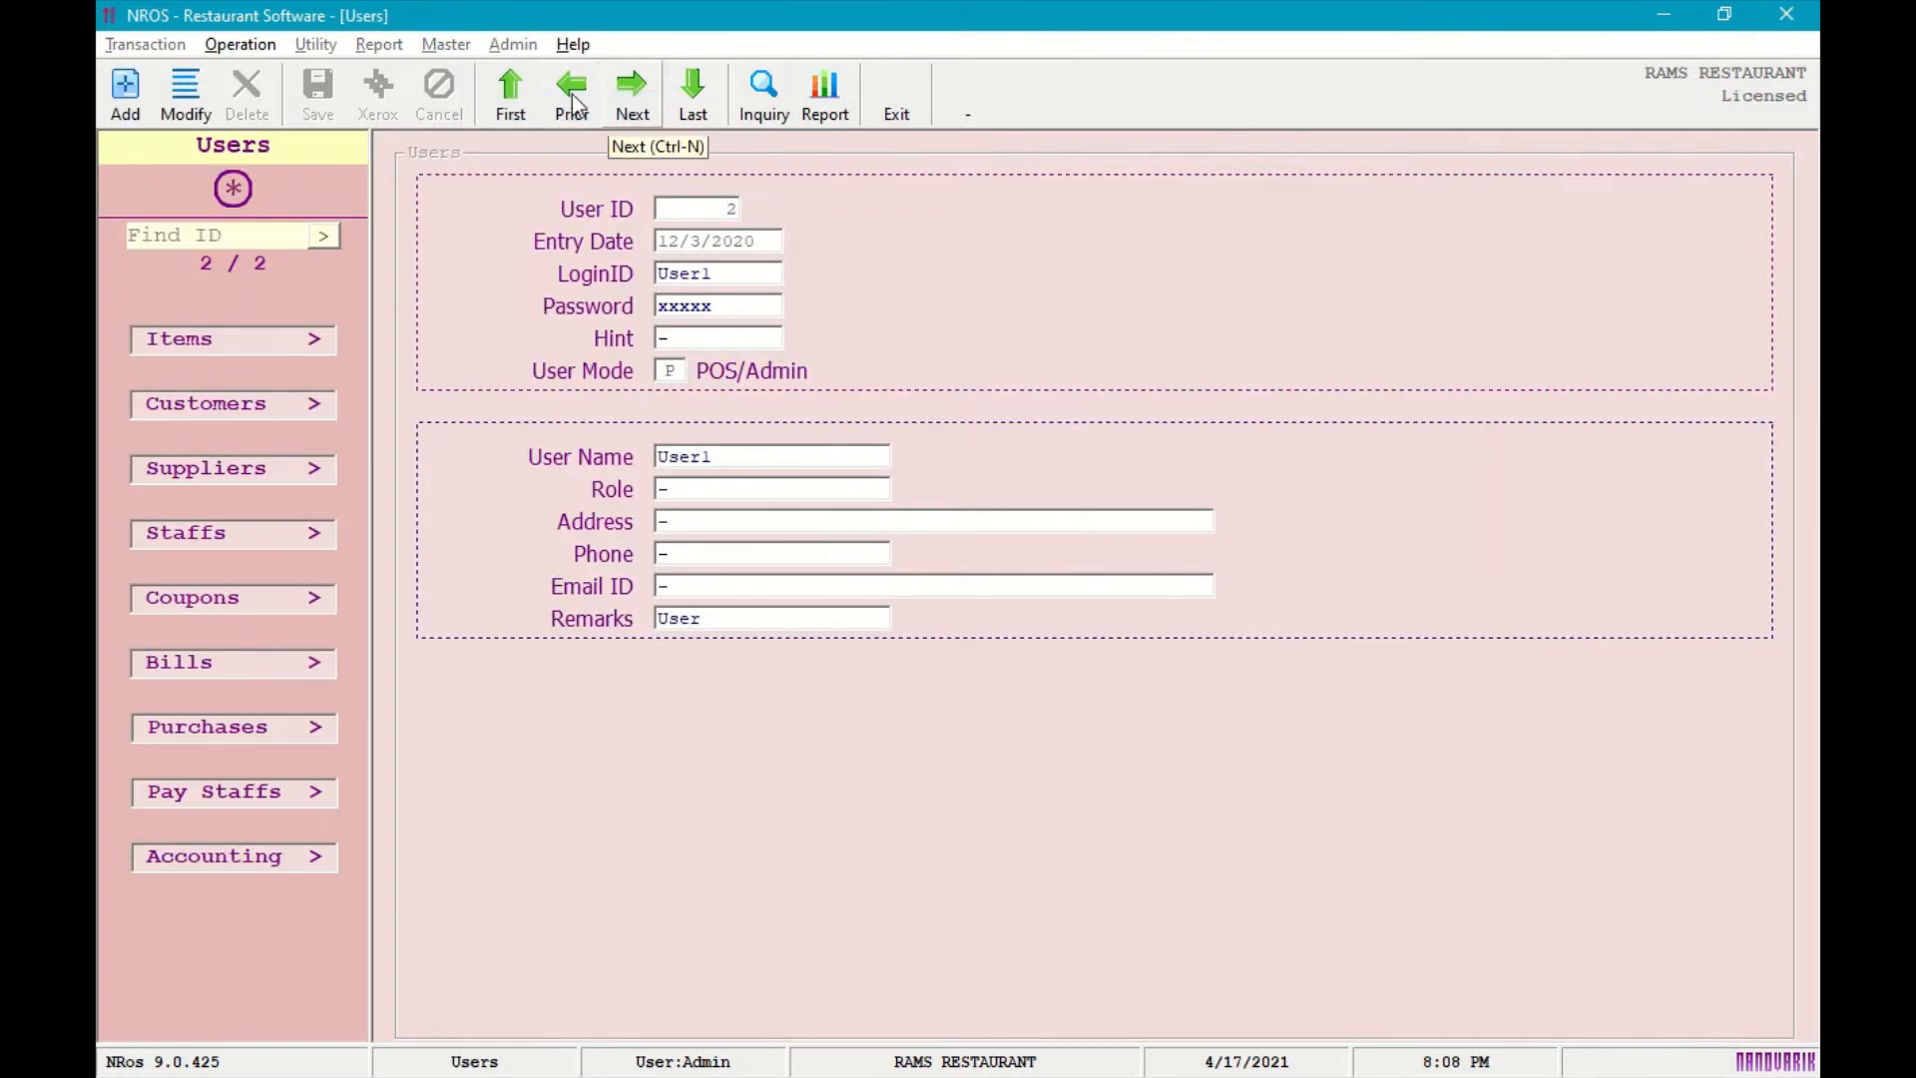
pyautogui.click(513, 120)
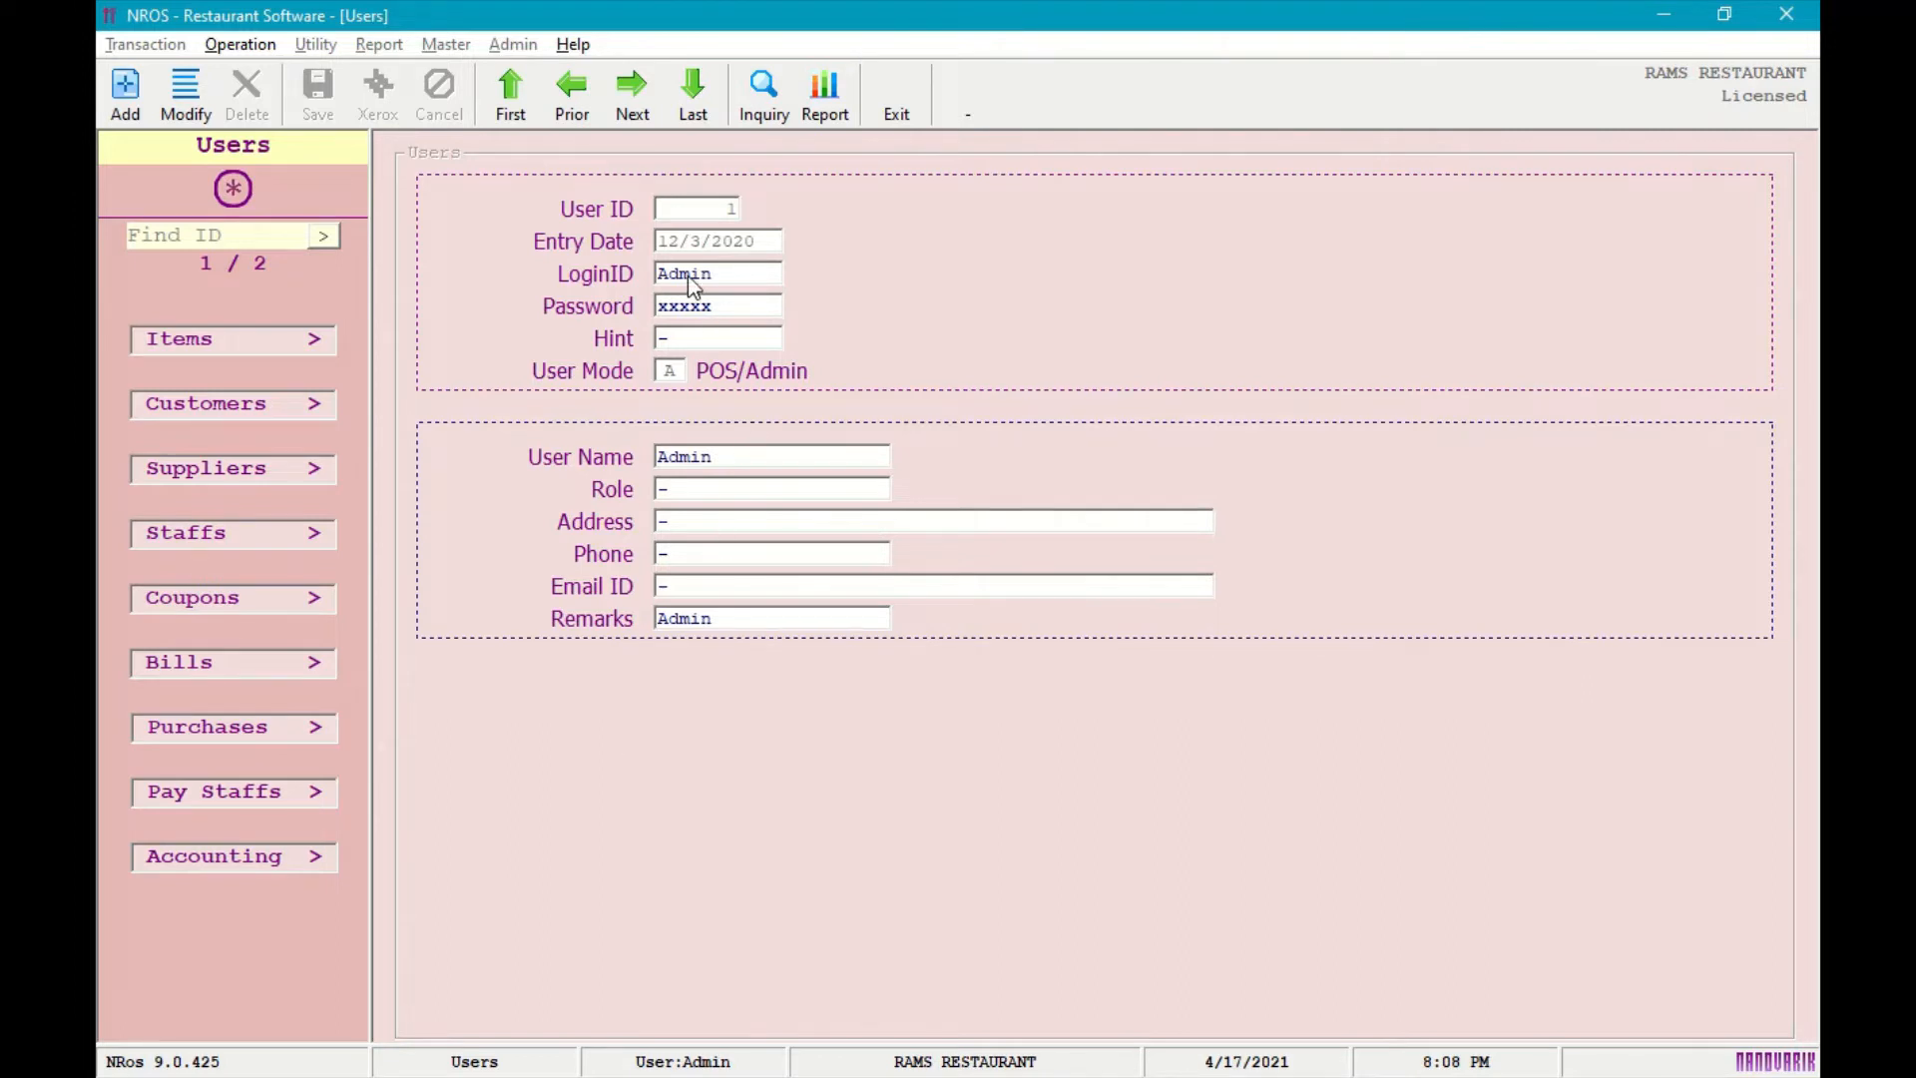
pyautogui.click(631, 99)
pyautogui.press('Escape')
# Open the admin preferences for modification and change Bill Message2 to "See You Again Soon".
pyautogui.click(513, 44)
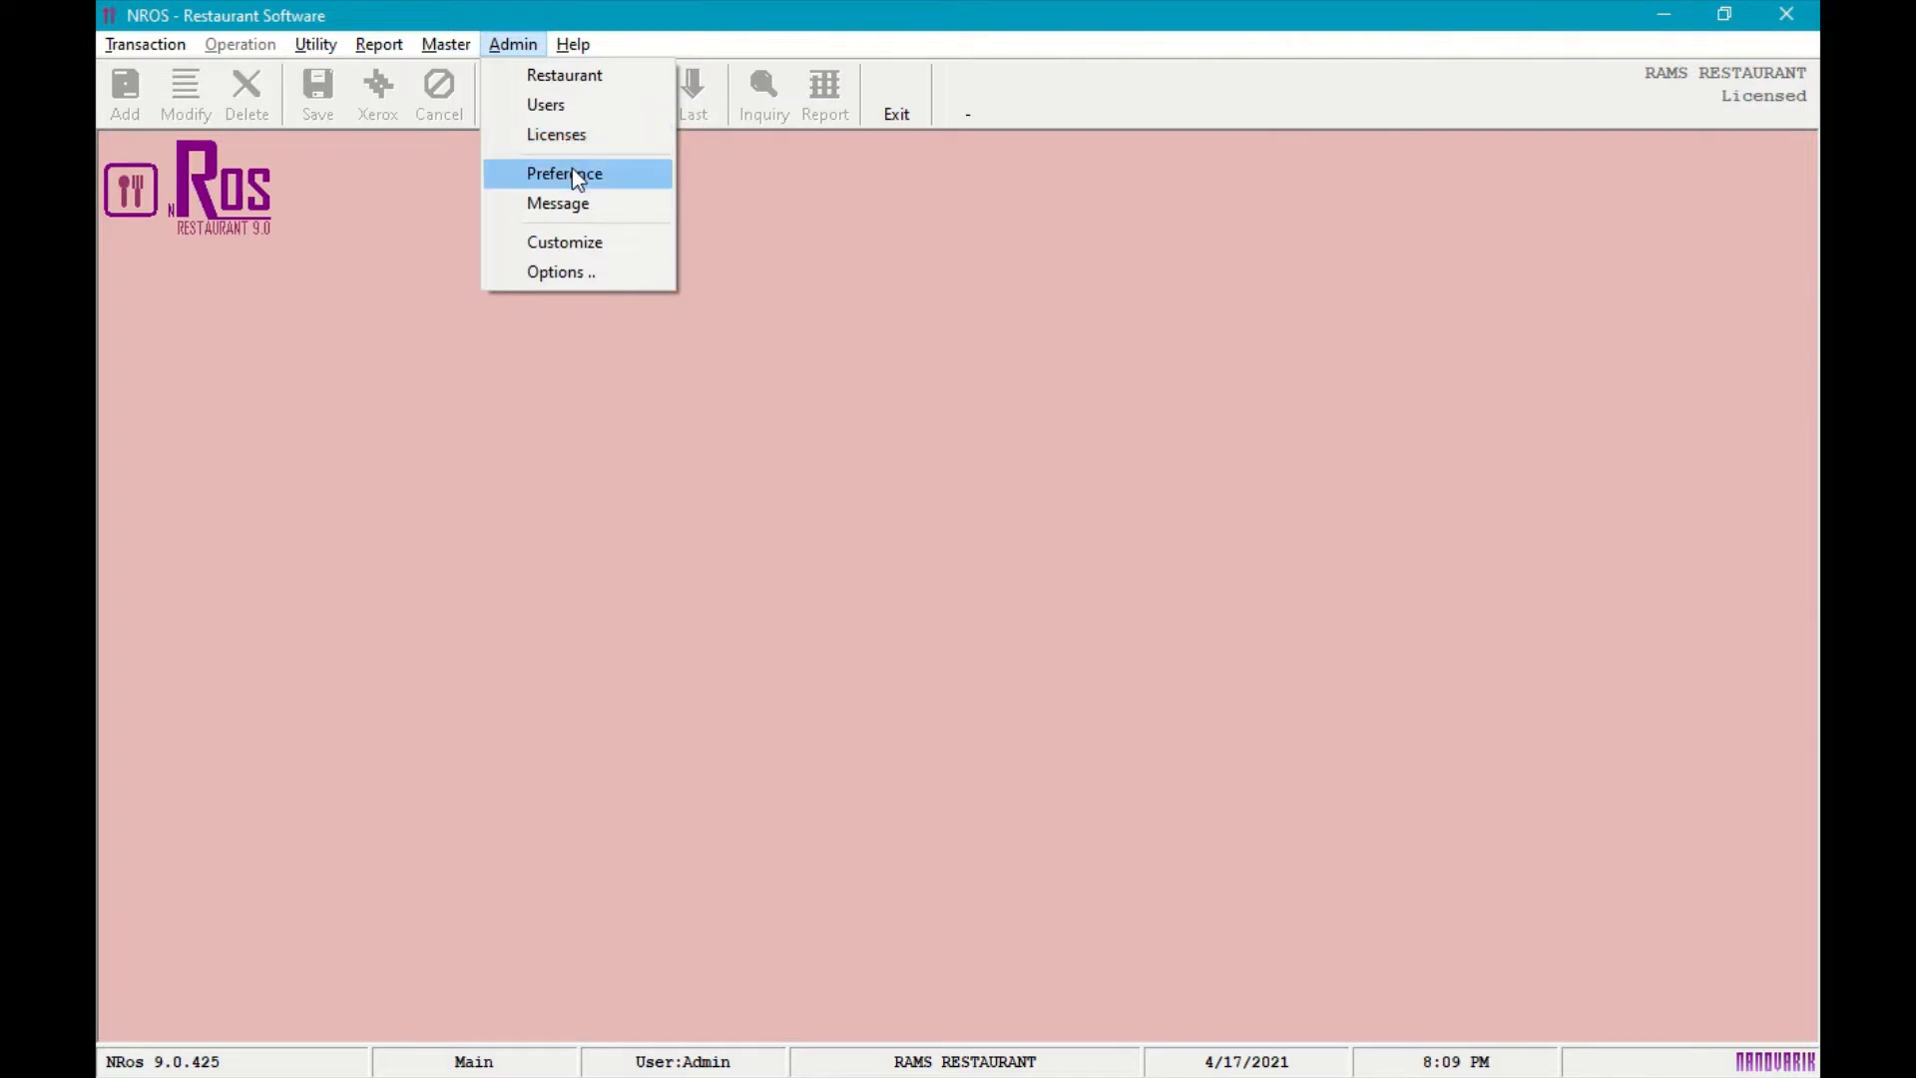
pyautogui.click(572, 172)
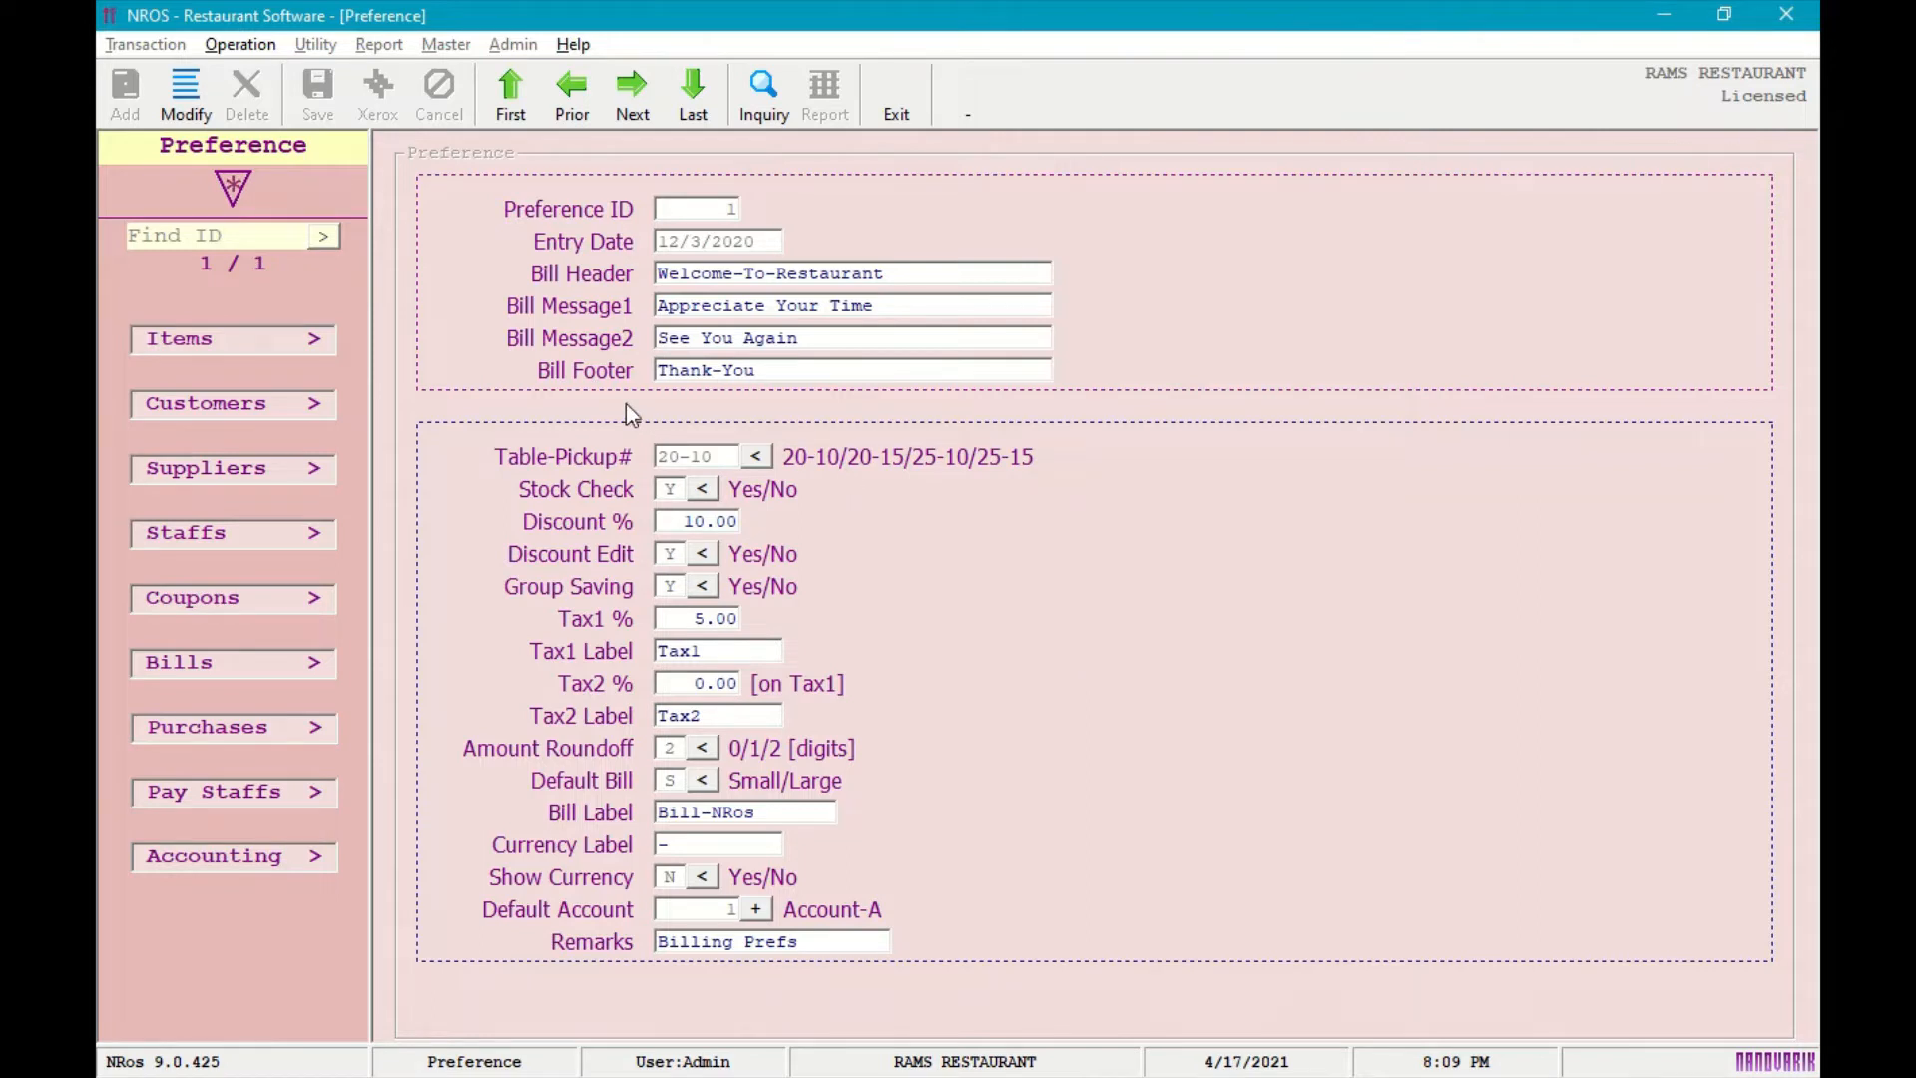
pyautogui.click(185, 95)
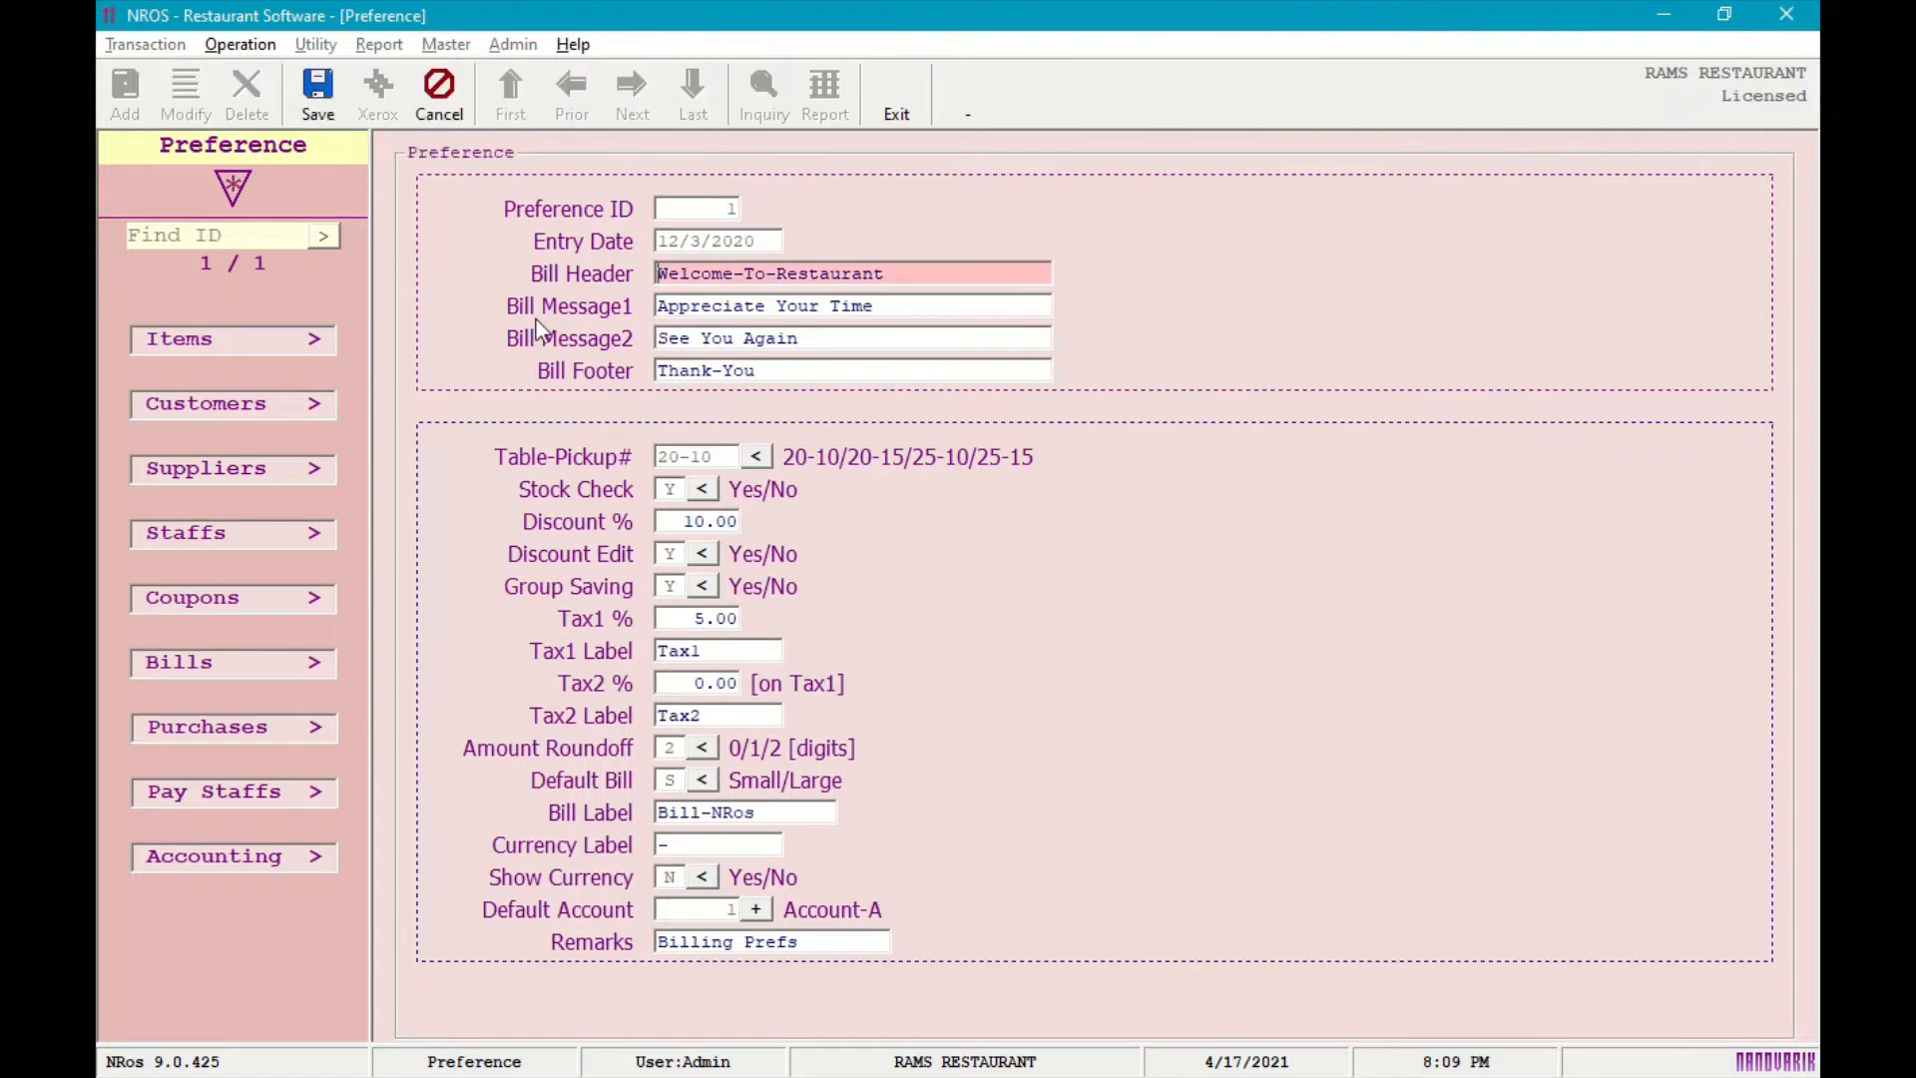
pyautogui.click(829, 339)
pyautogui.write('Soon')
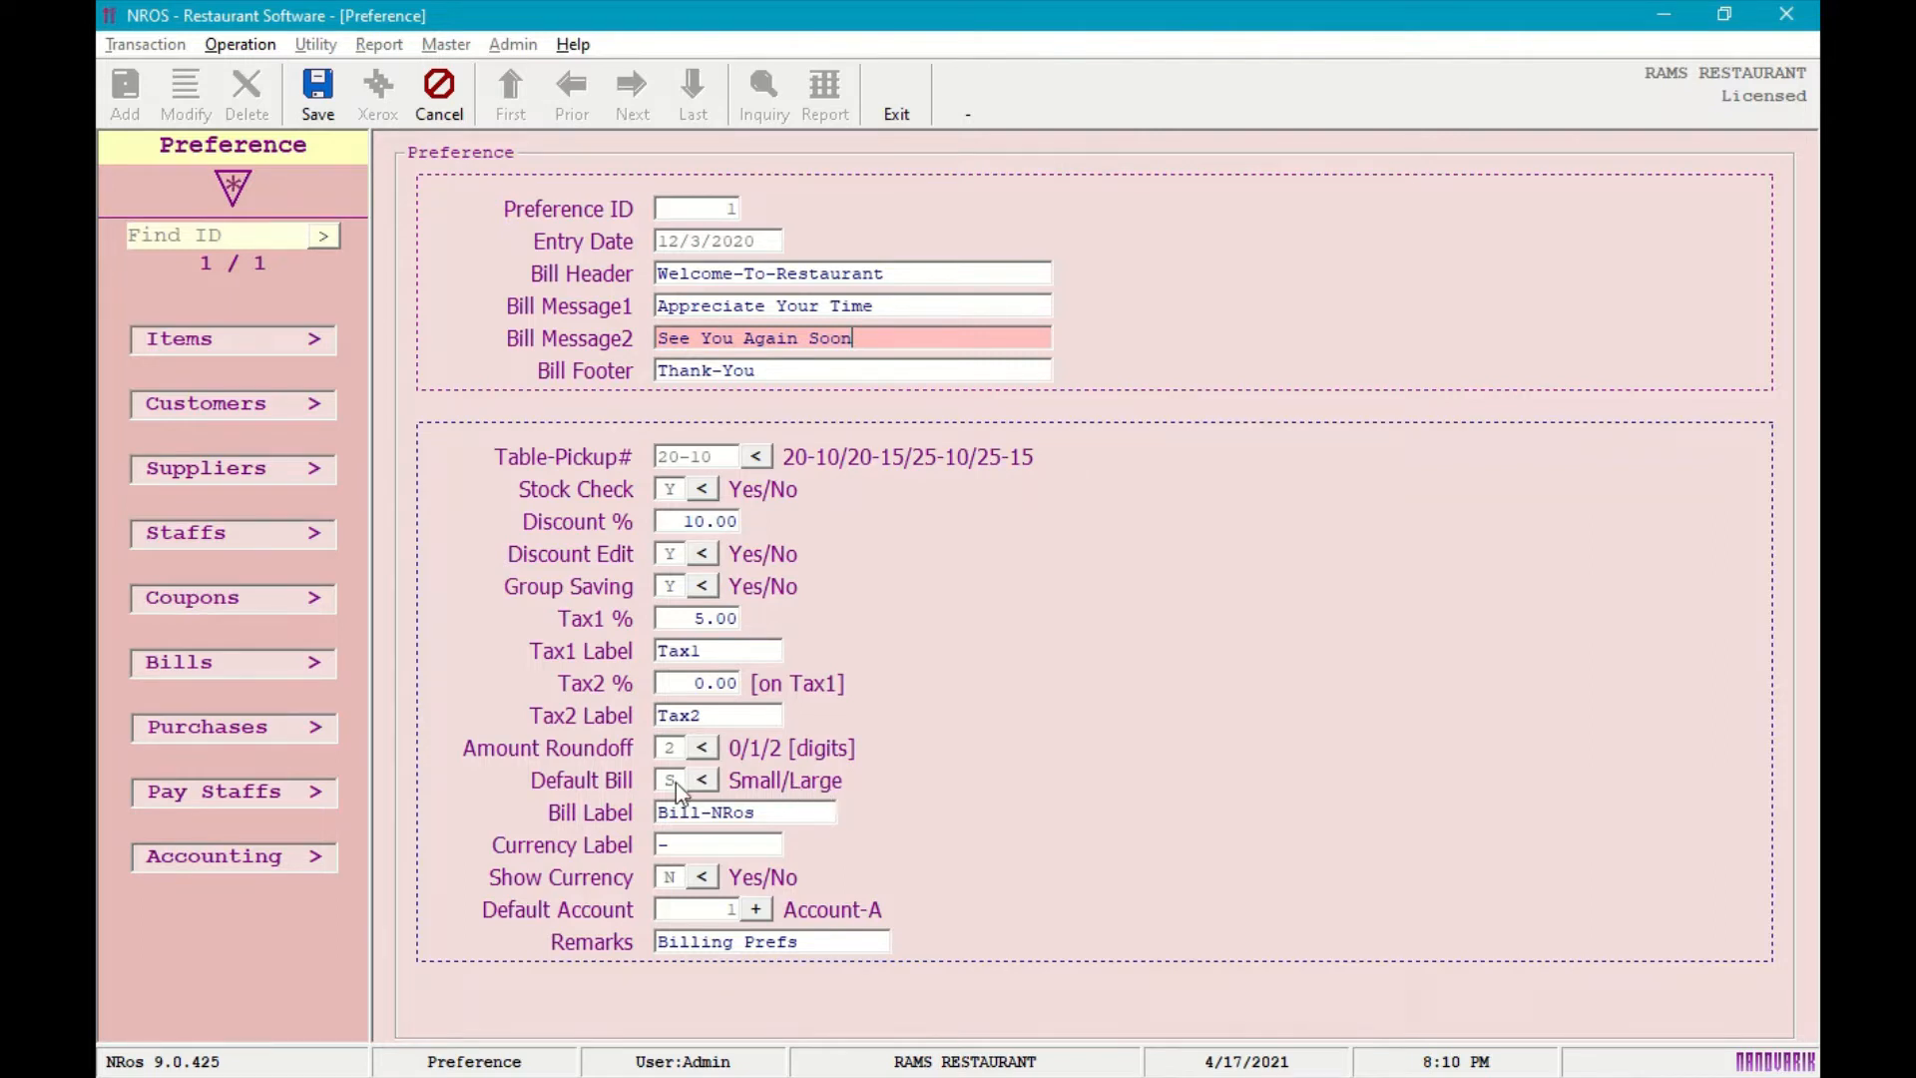
# Switch the Default Bill setting to L and back to S, and save and close the preferences.
pyautogui.click(700, 784)
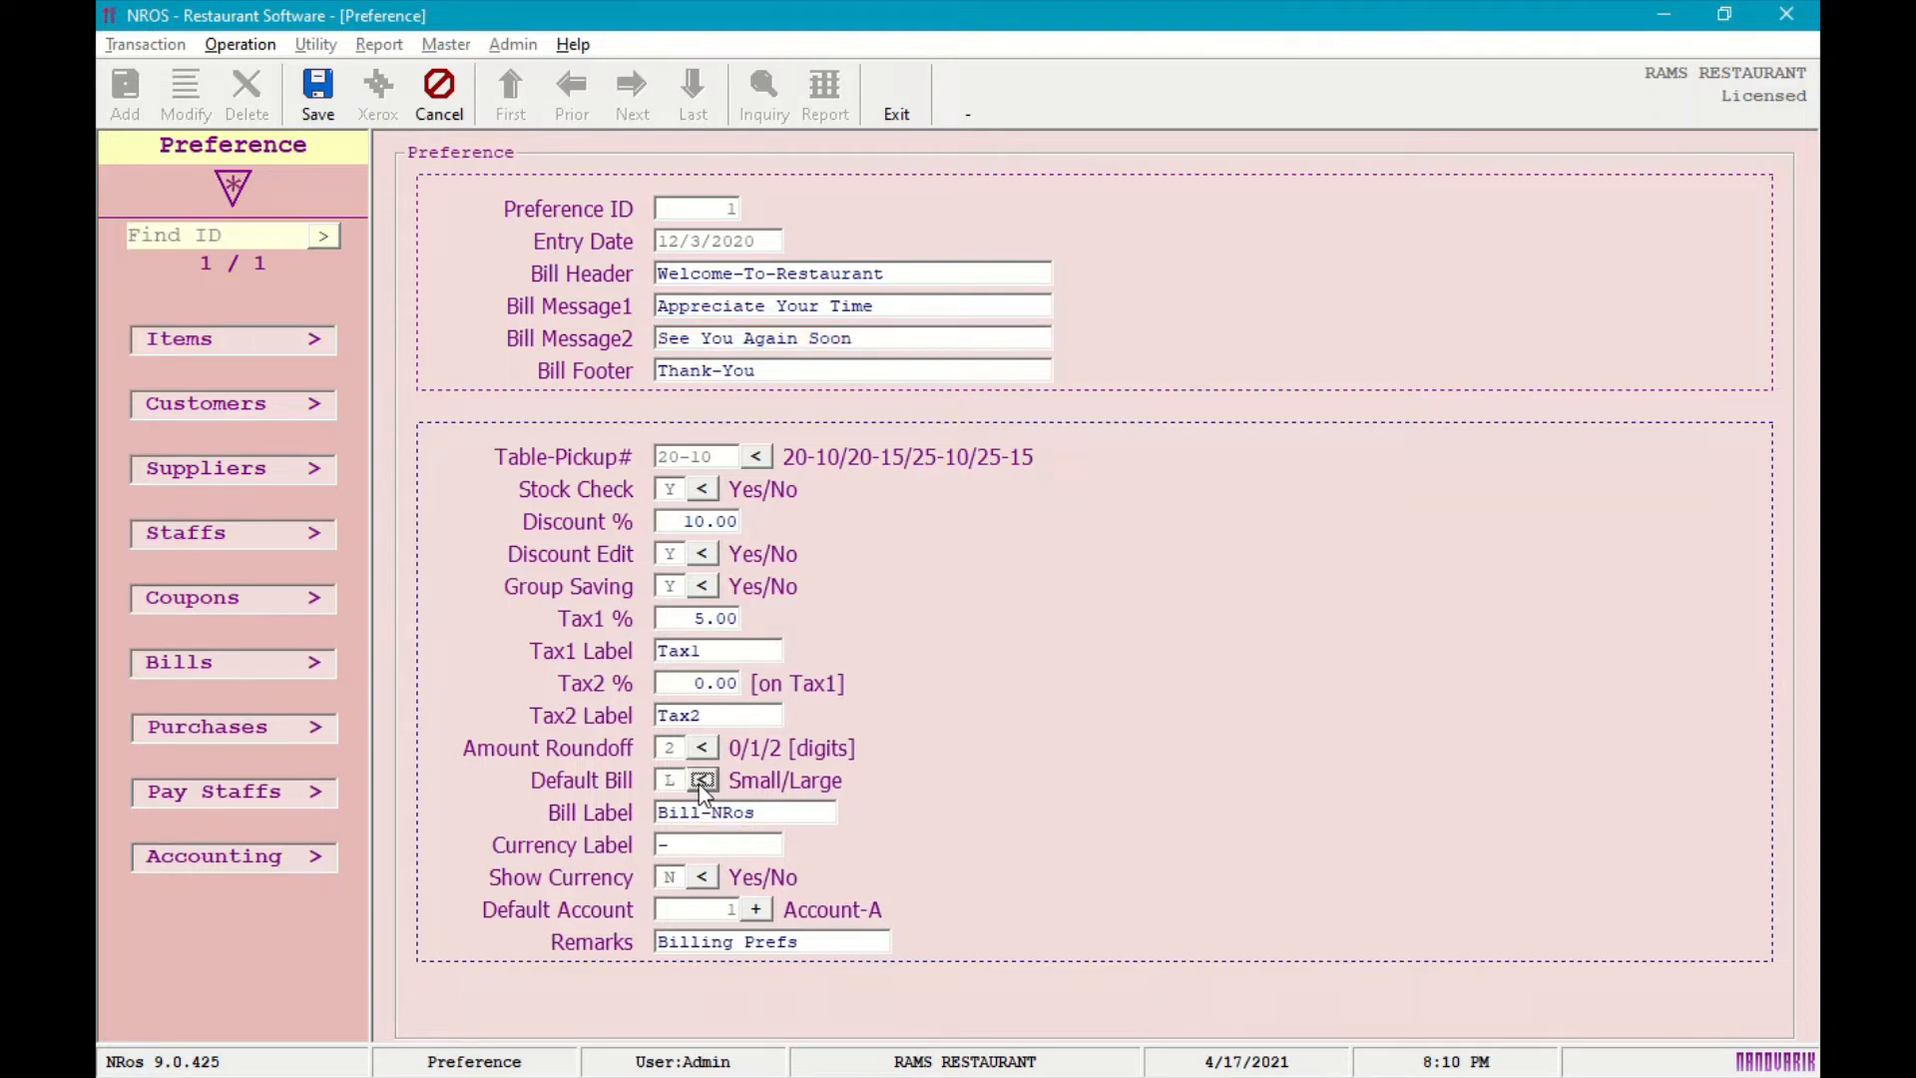
pyautogui.click(700, 783)
pyautogui.click(322, 88)
pyautogui.click(888, 81)
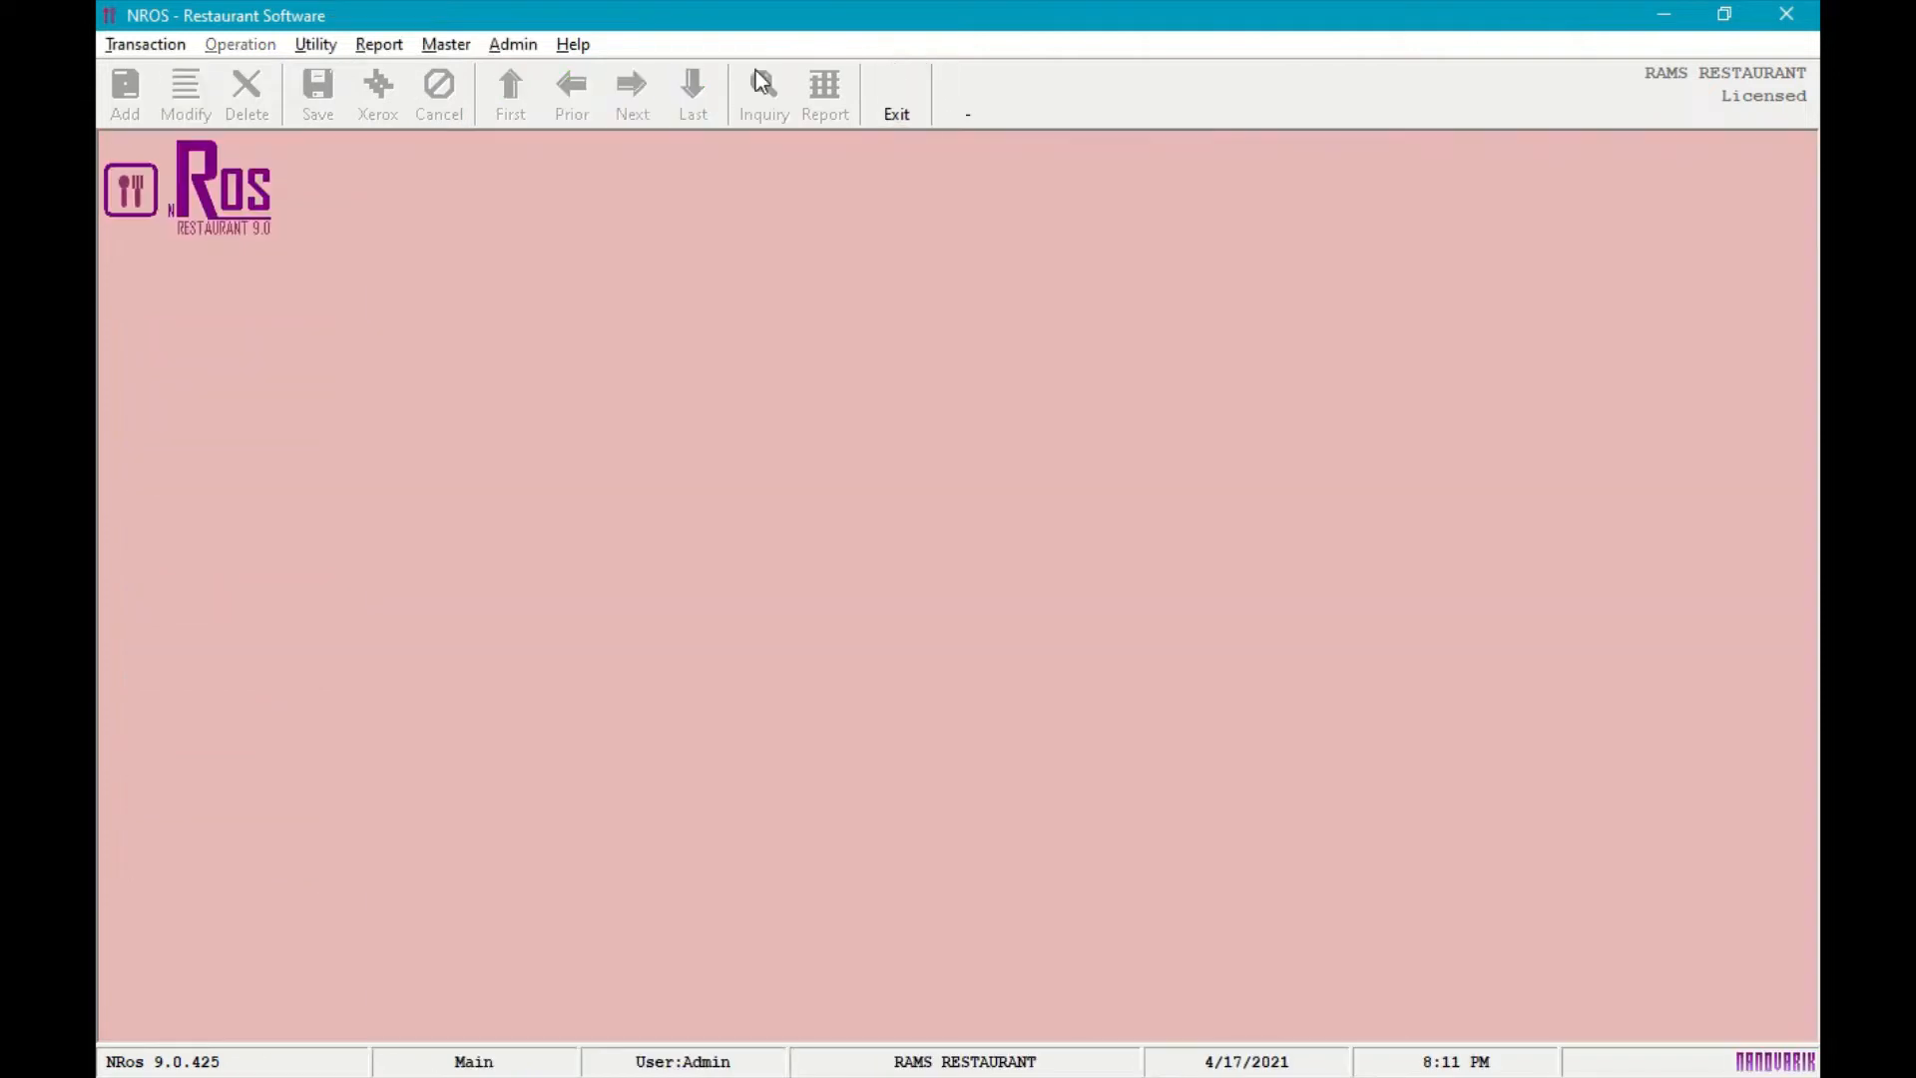
# Review the admin email message settings and the display customization settings, closing each form without changes.
pyautogui.click(542, 47)
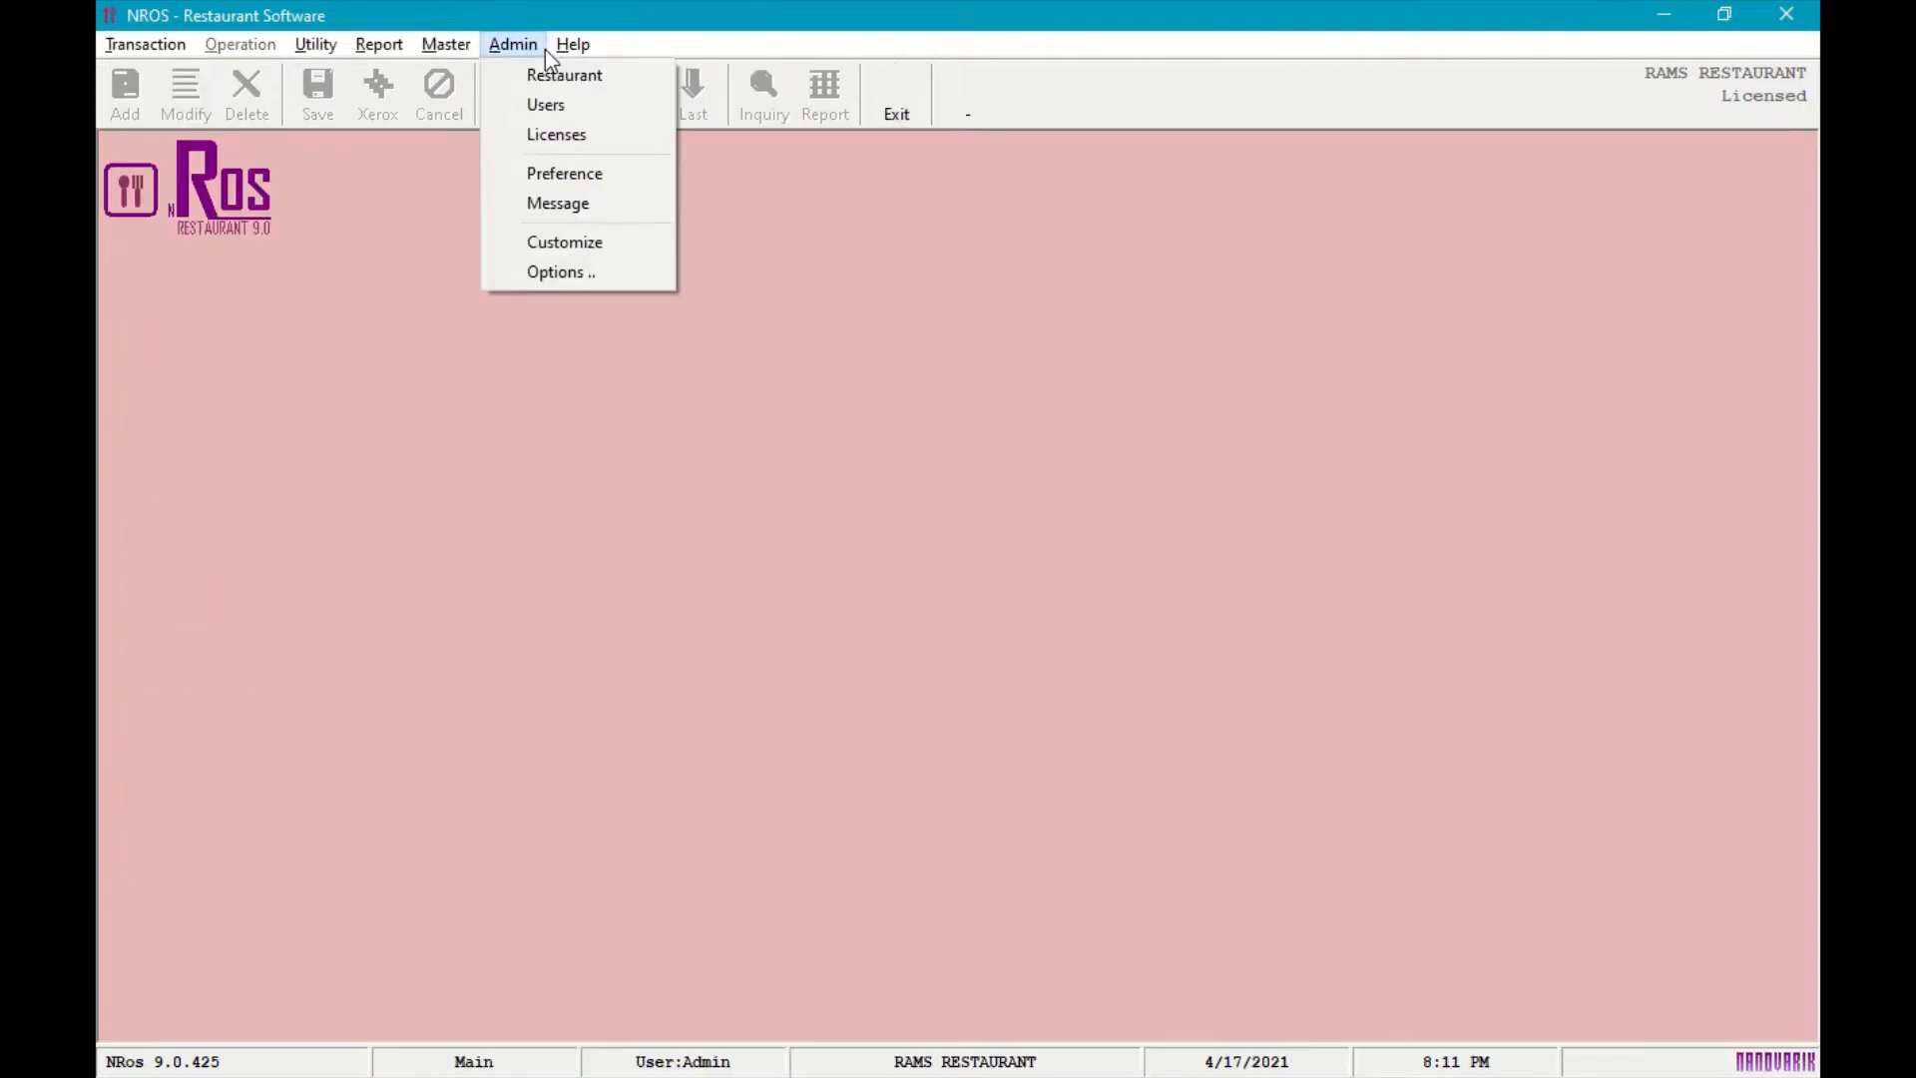
pyautogui.click(557, 204)
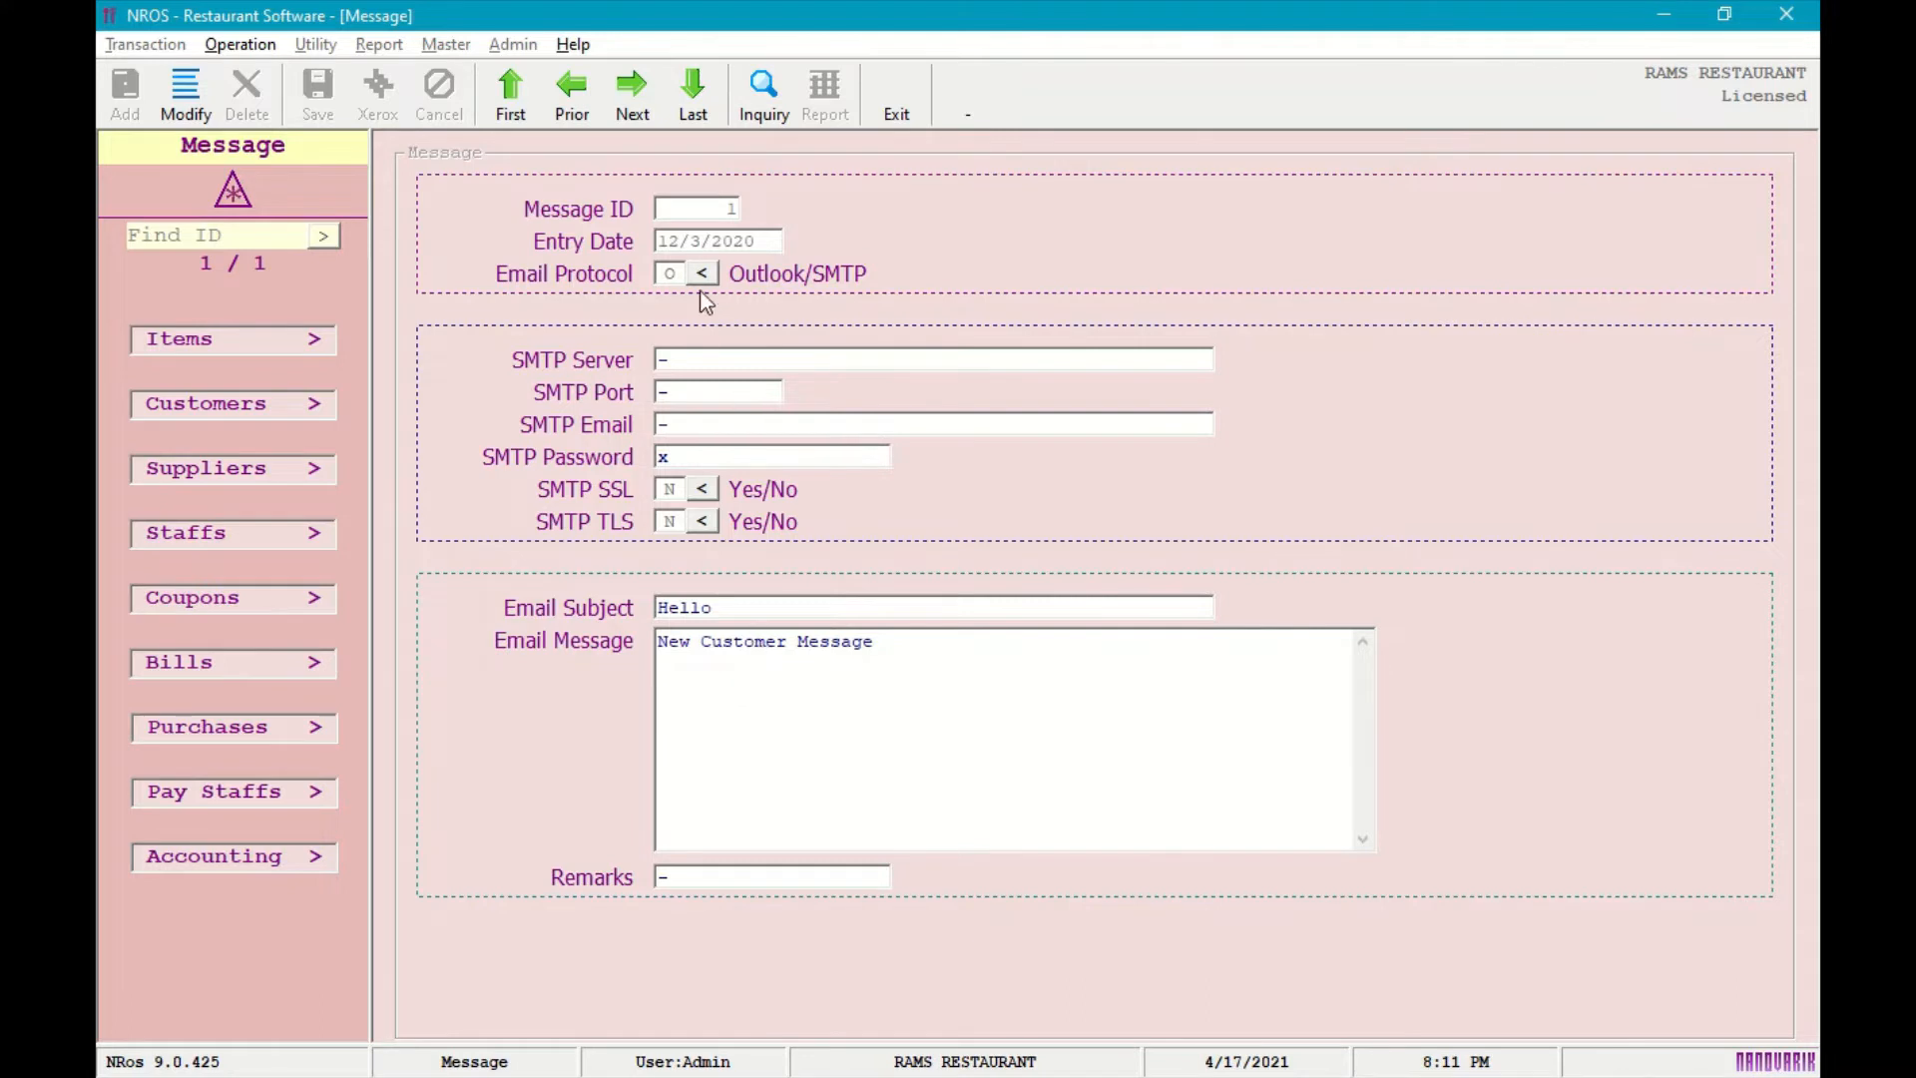
pyautogui.click(876, 111)
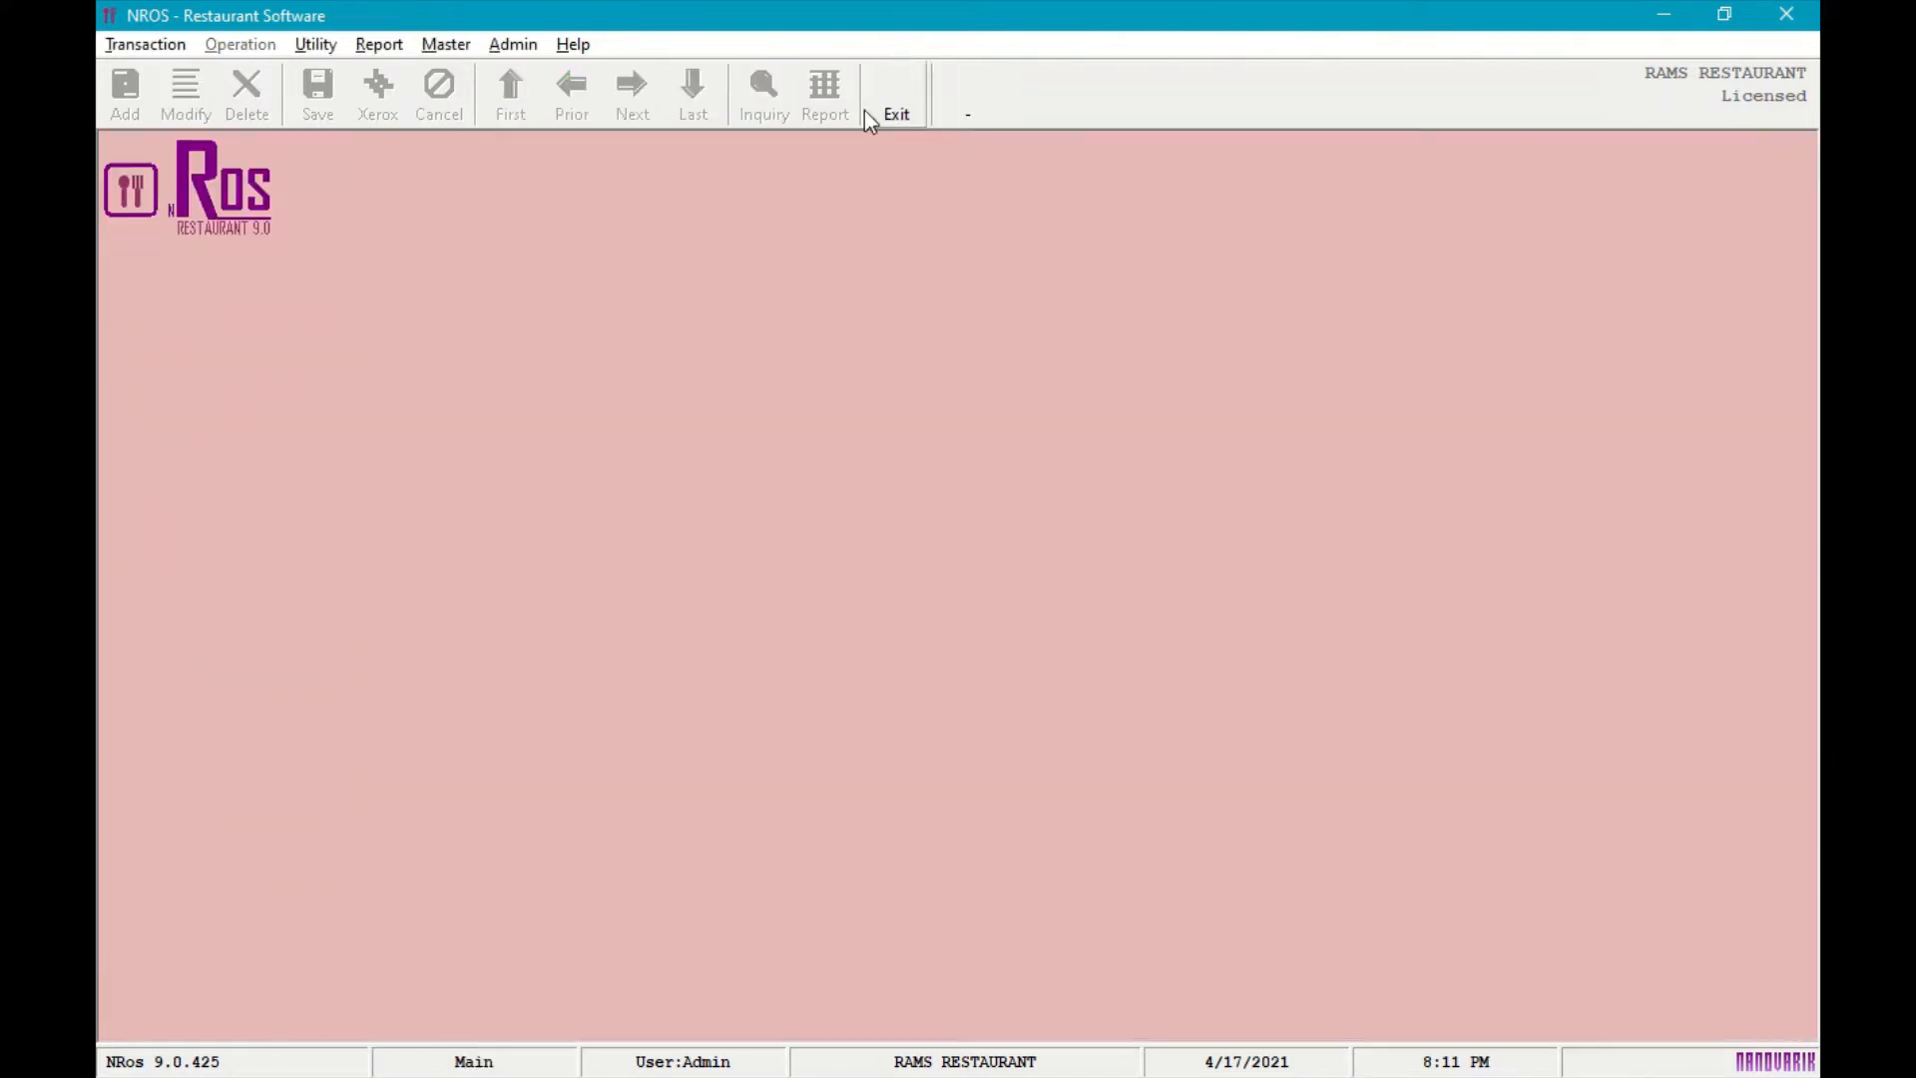
pyautogui.click(513, 44)
pyautogui.click(567, 248)
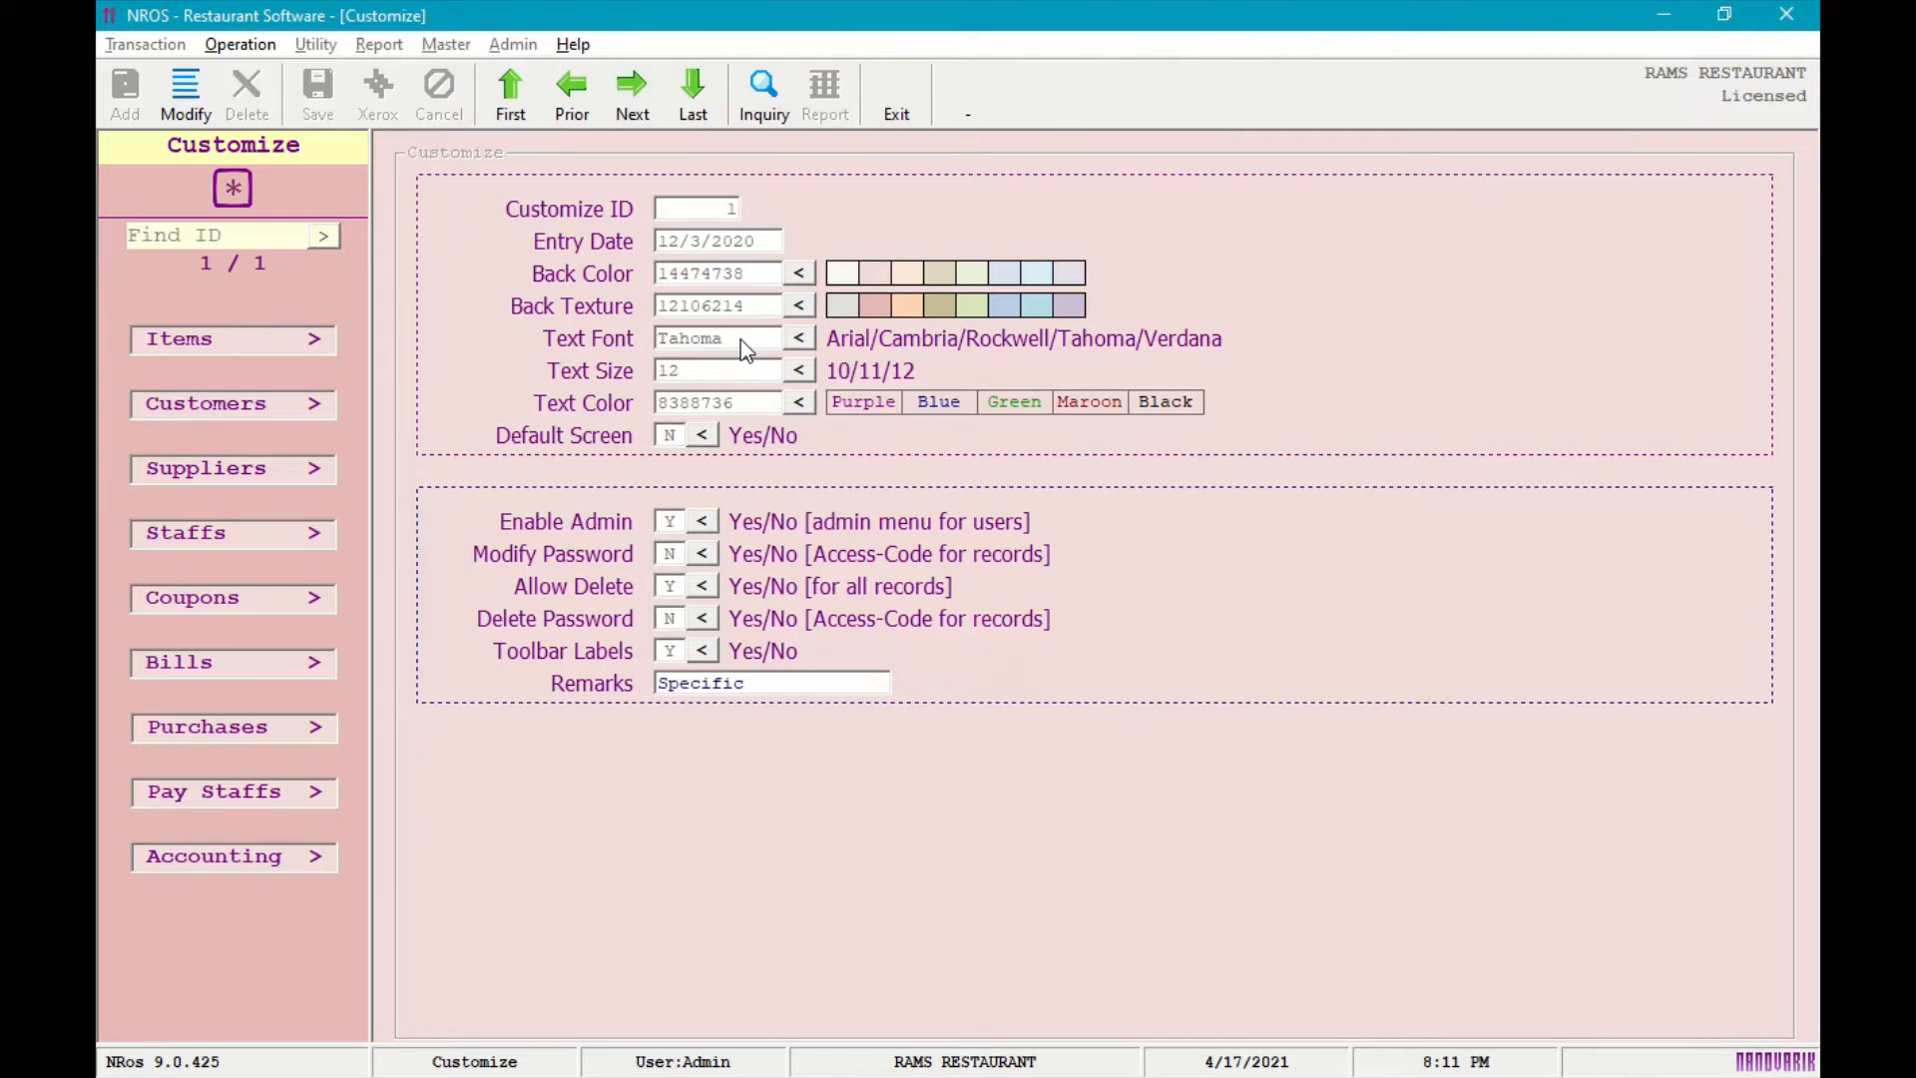
pyautogui.click(886, 106)
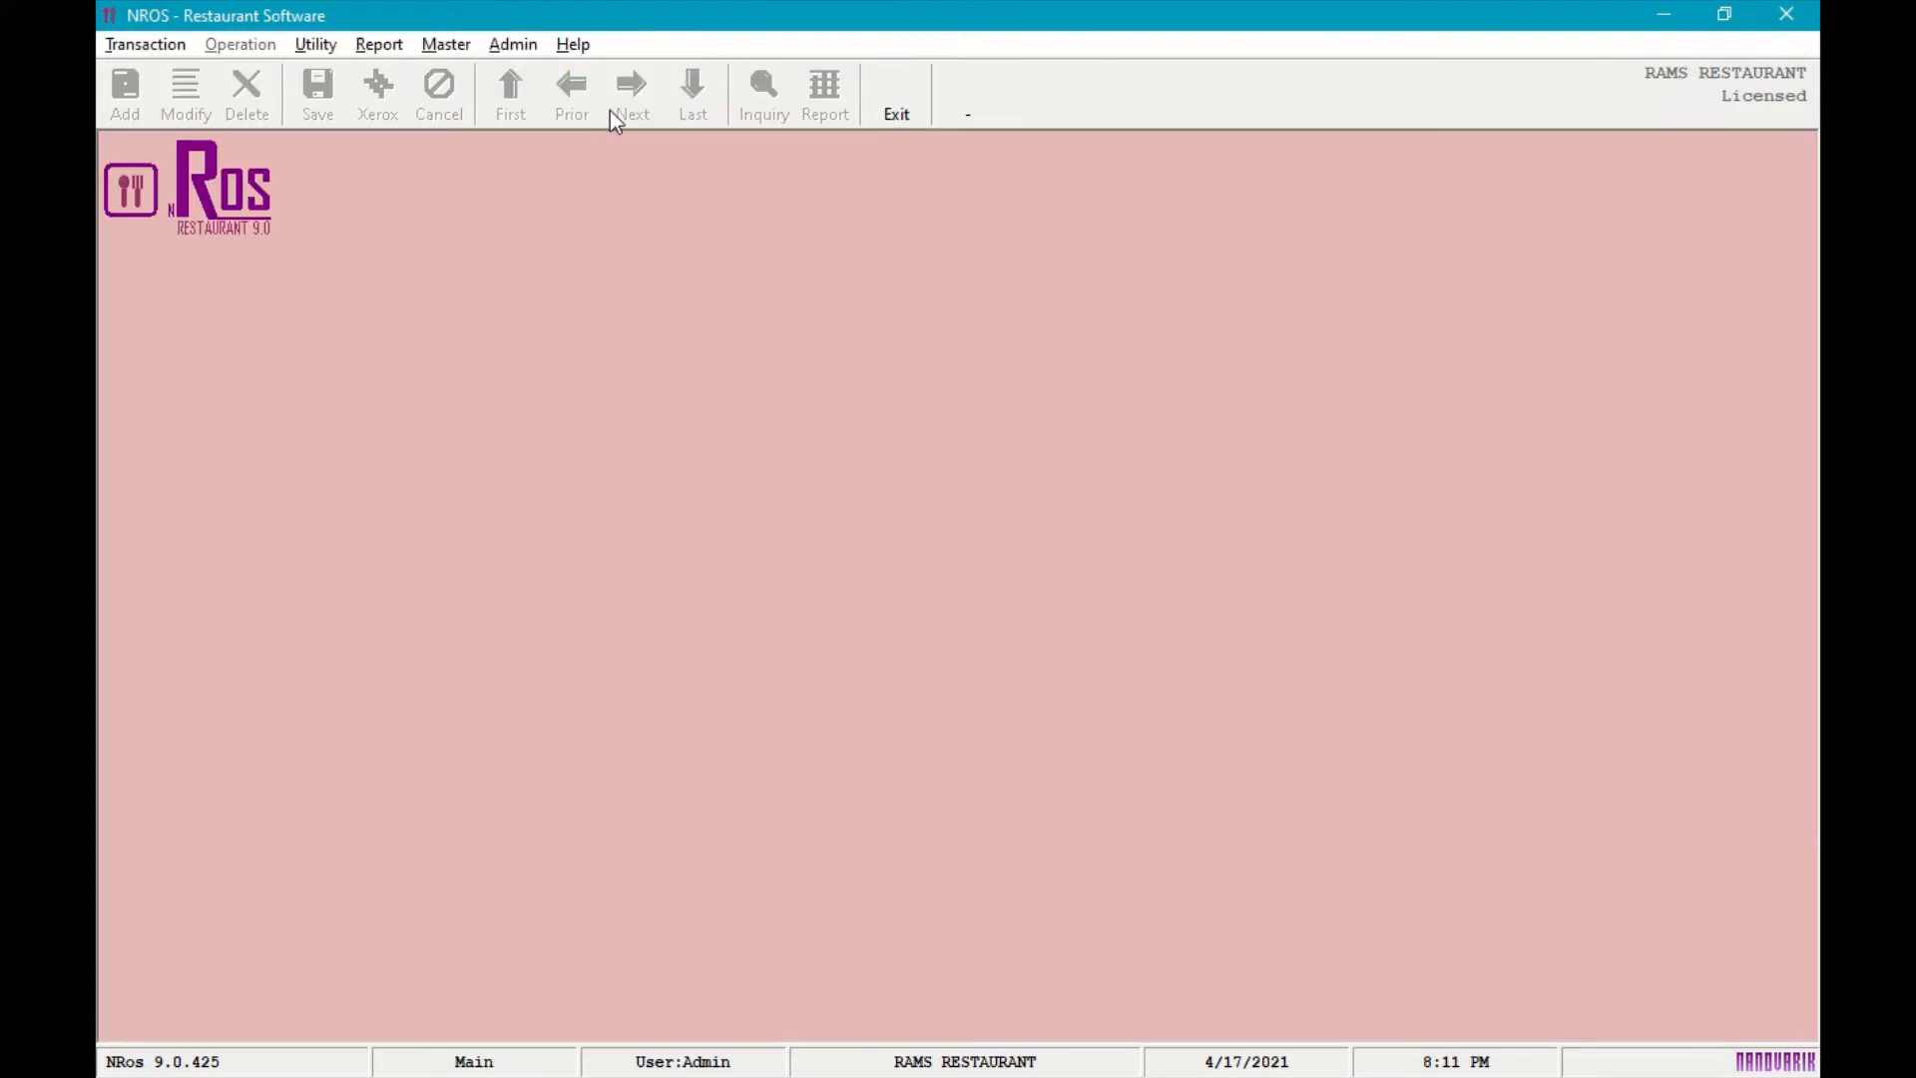
# Open the Group master form.
pyautogui.click(507, 48)
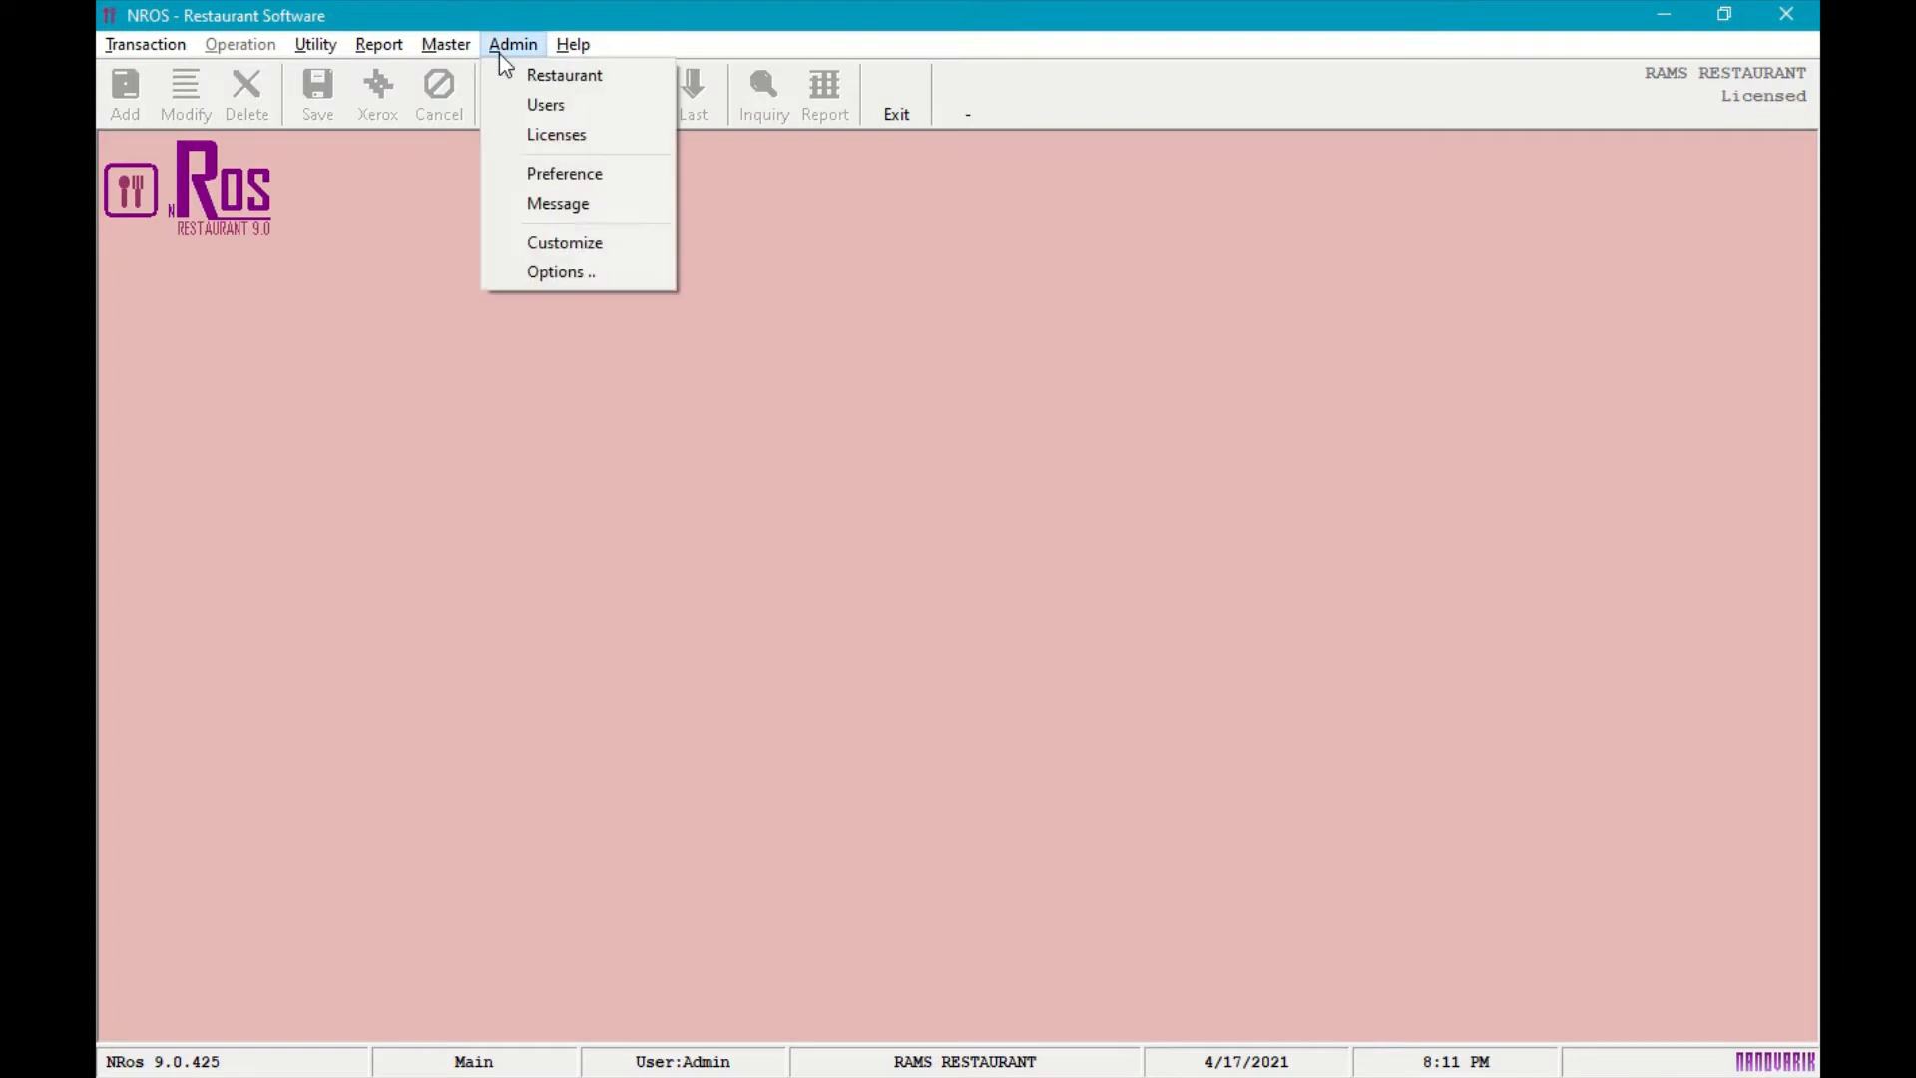
pyautogui.moveTo(575, 46)
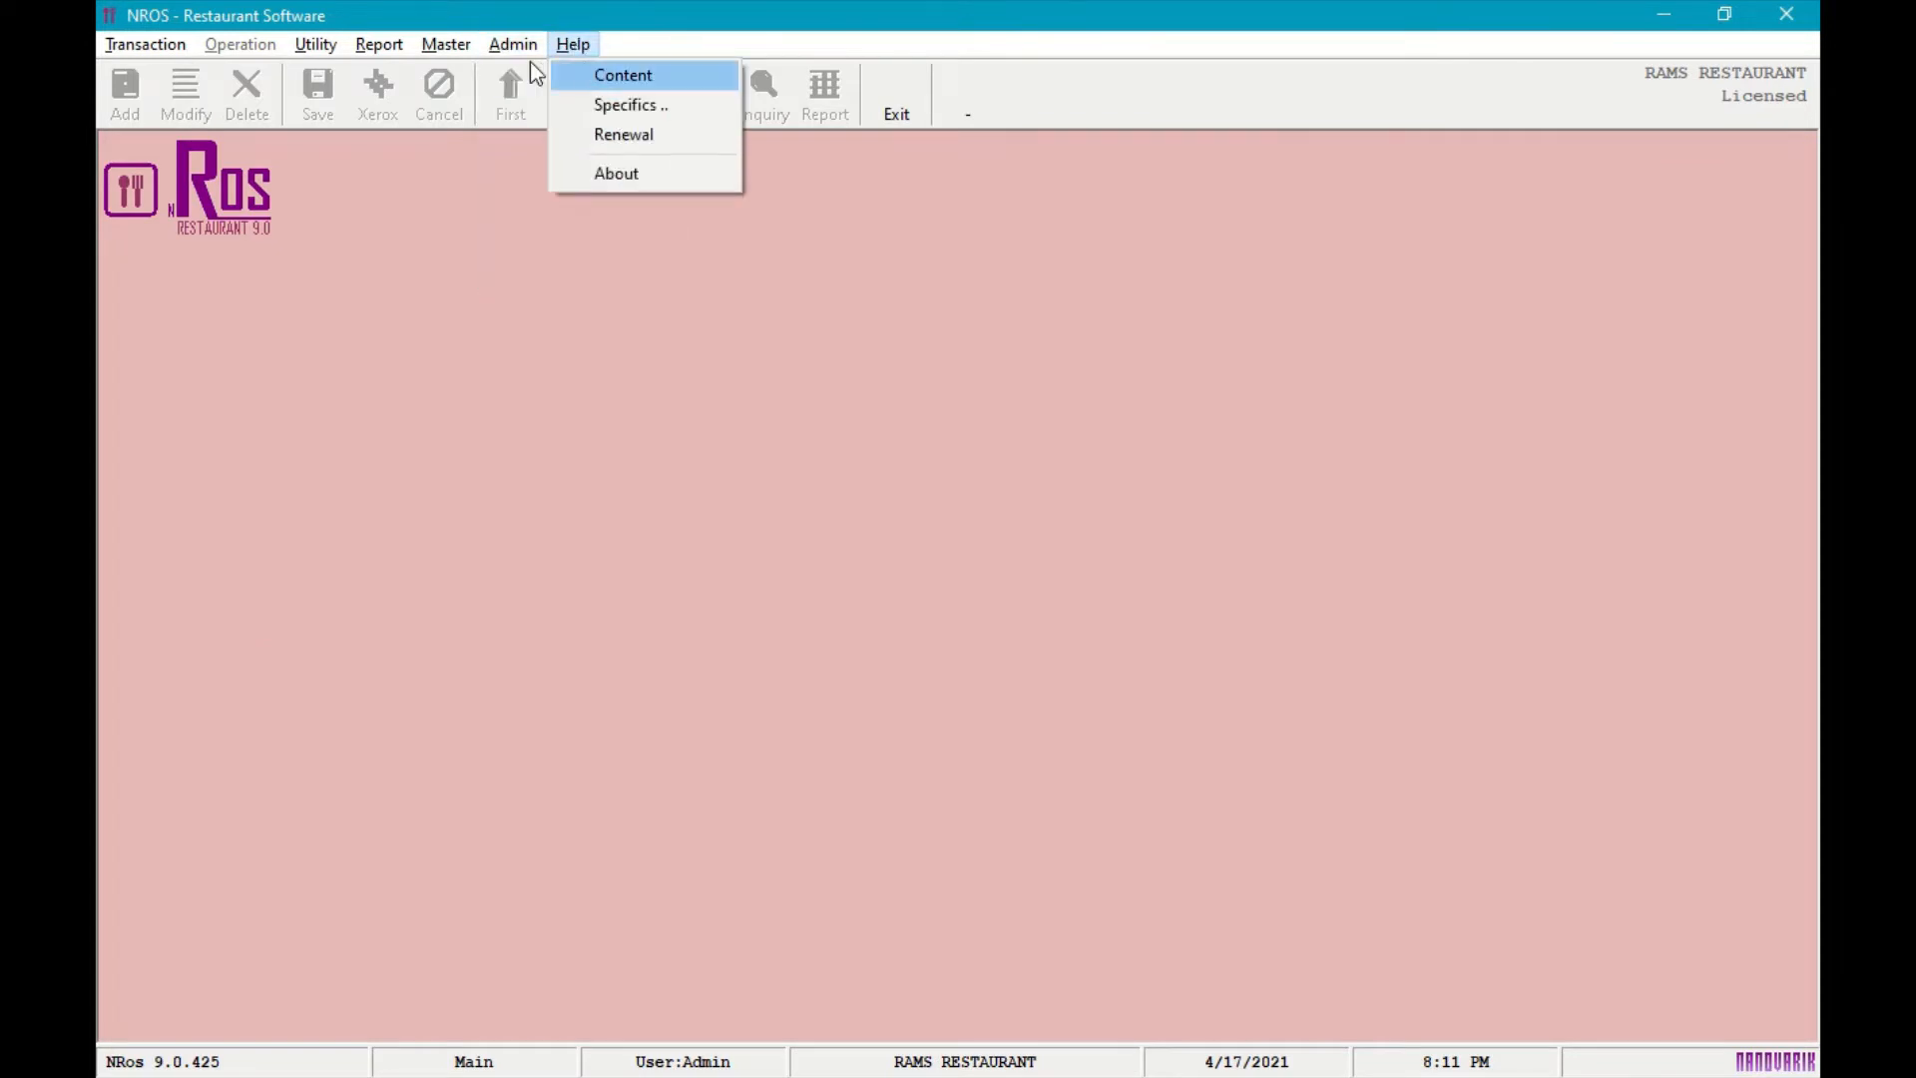
pyautogui.moveTo(469, 46)
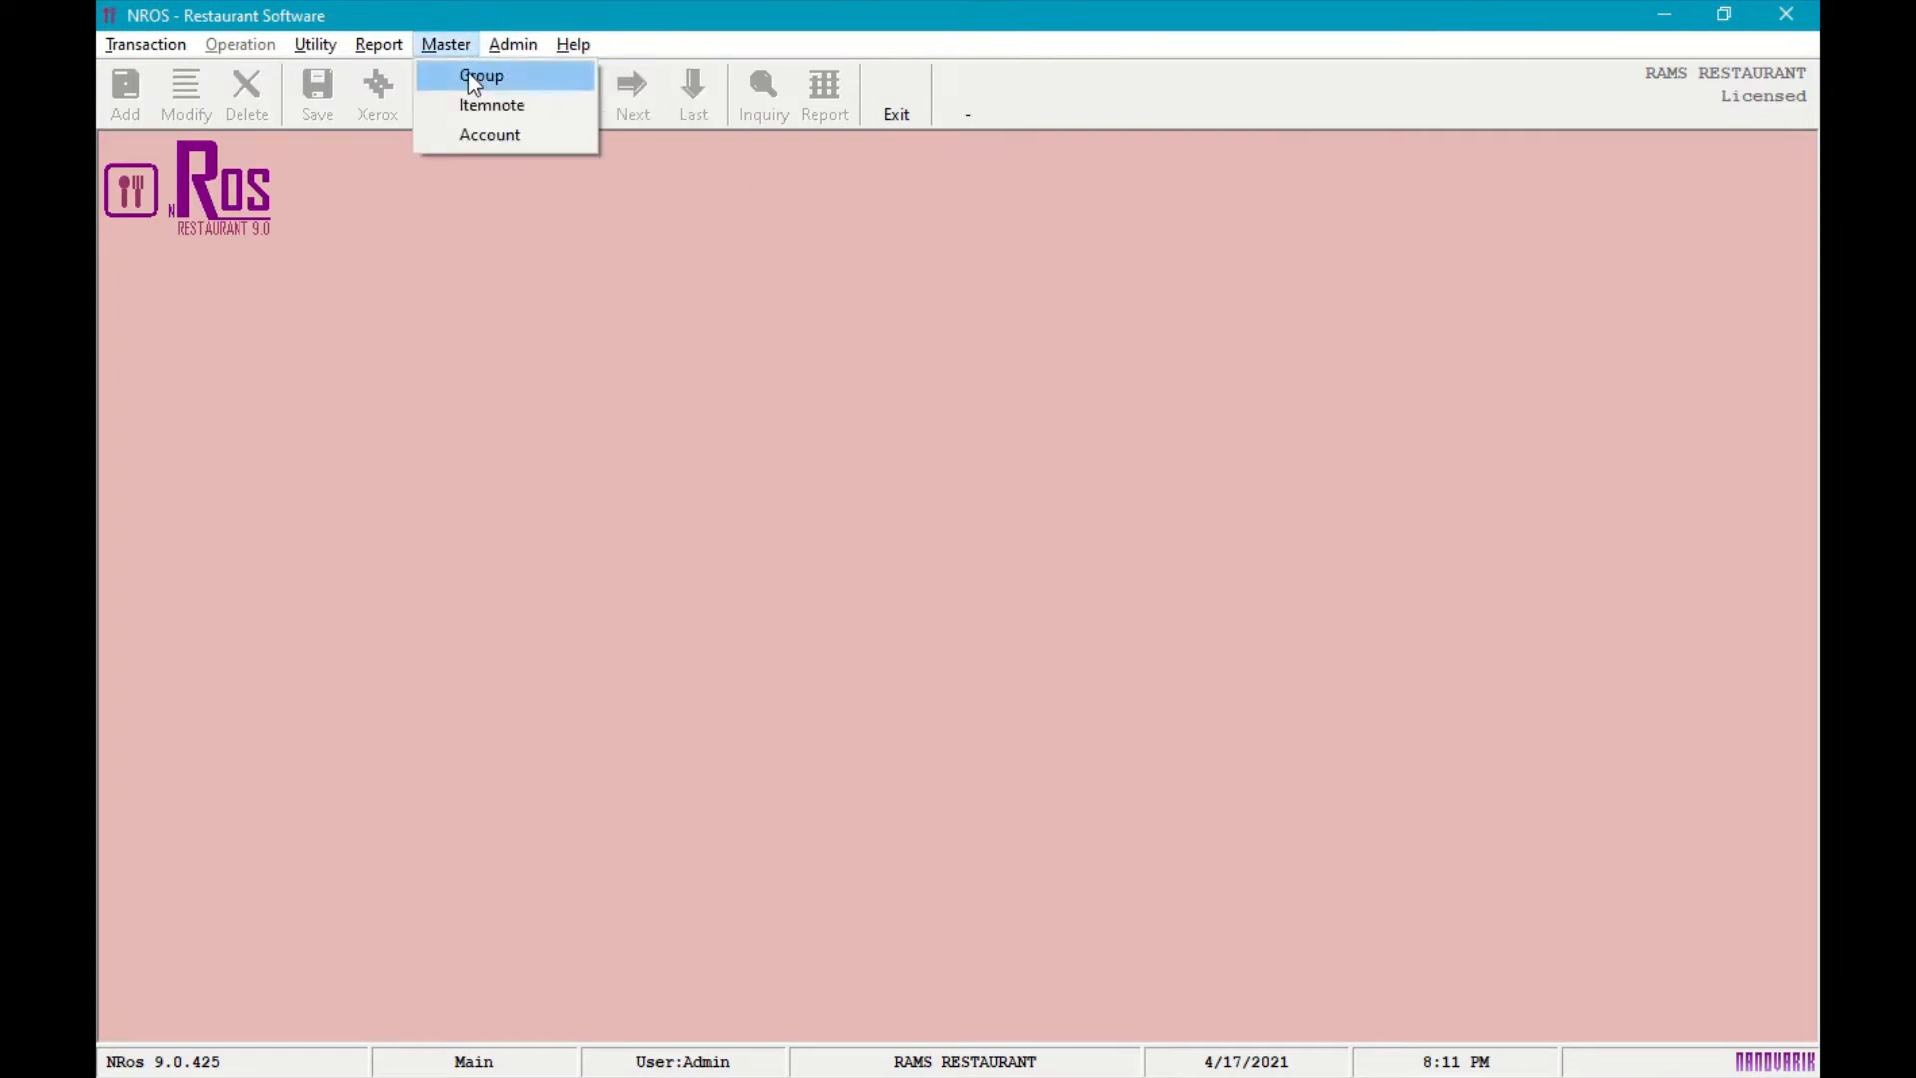
pyautogui.click(471, 75)
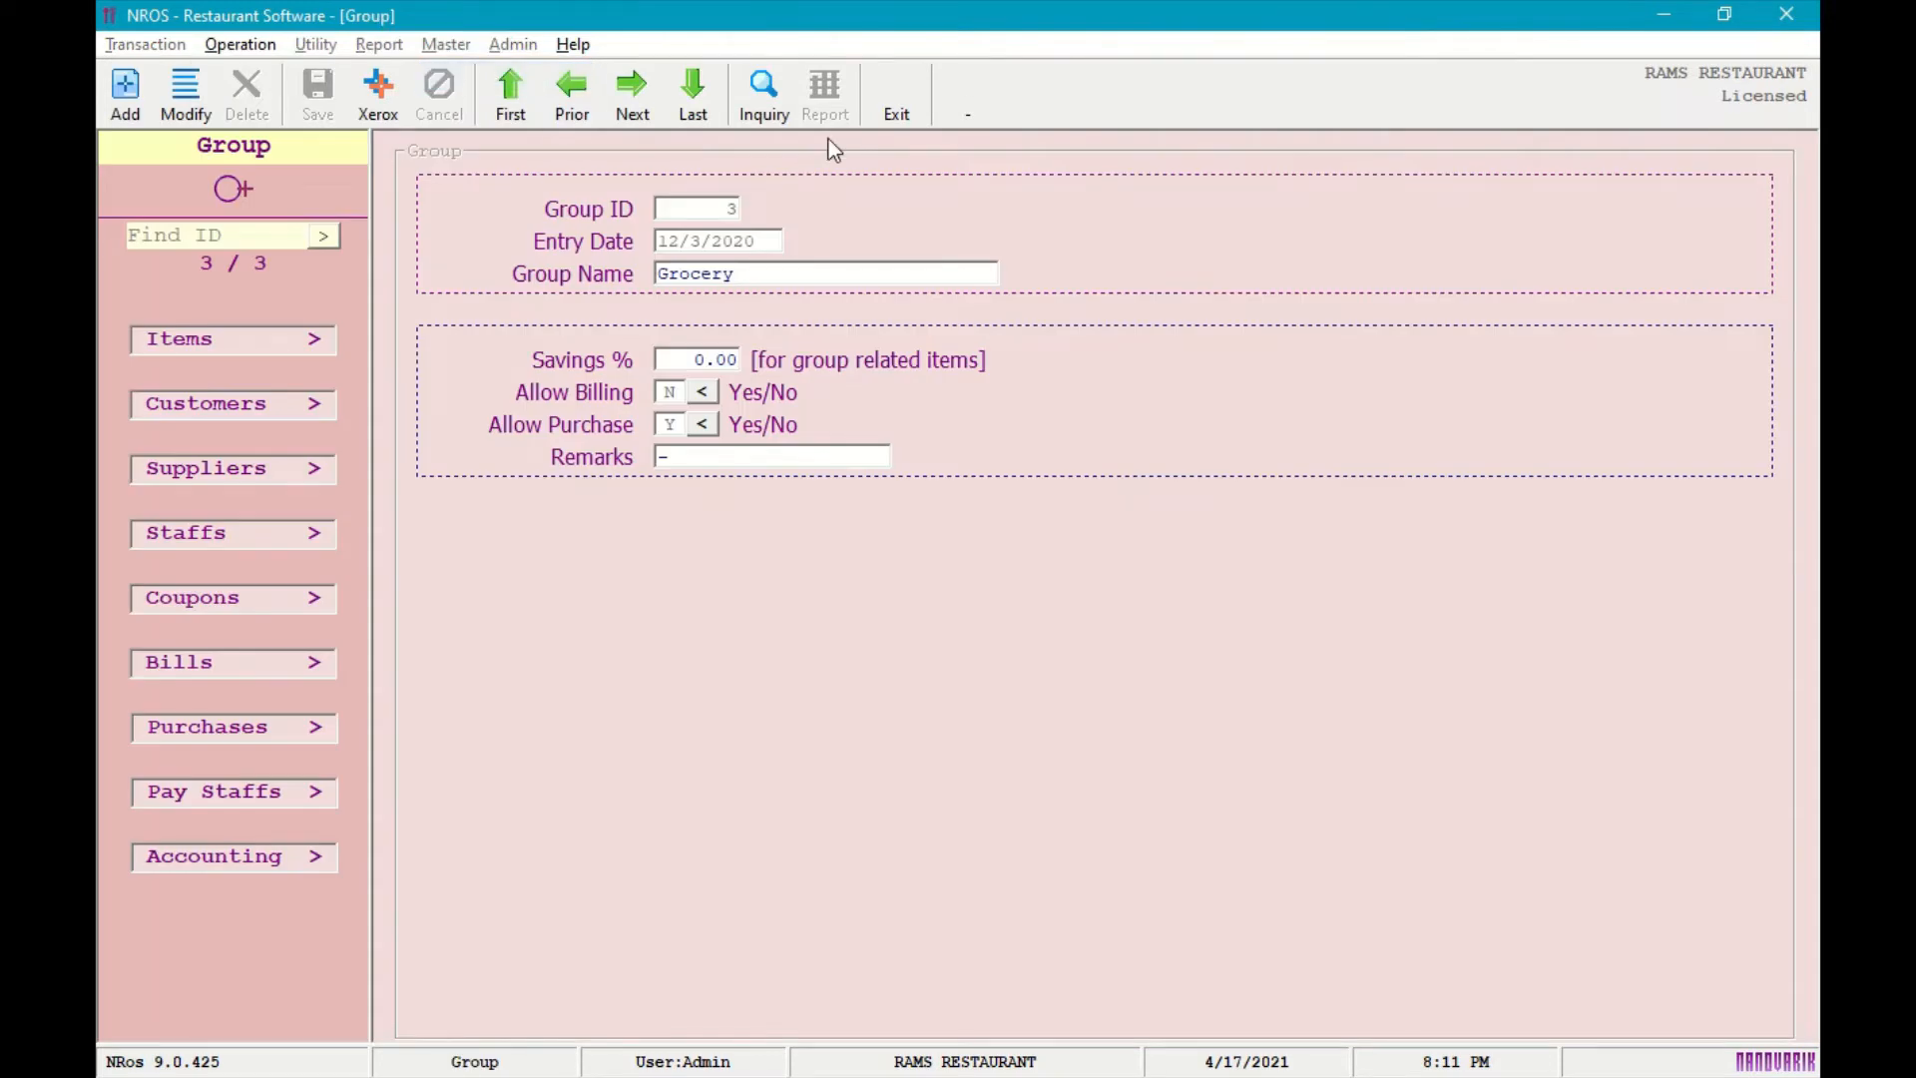
pyautogui.click(125, 105)
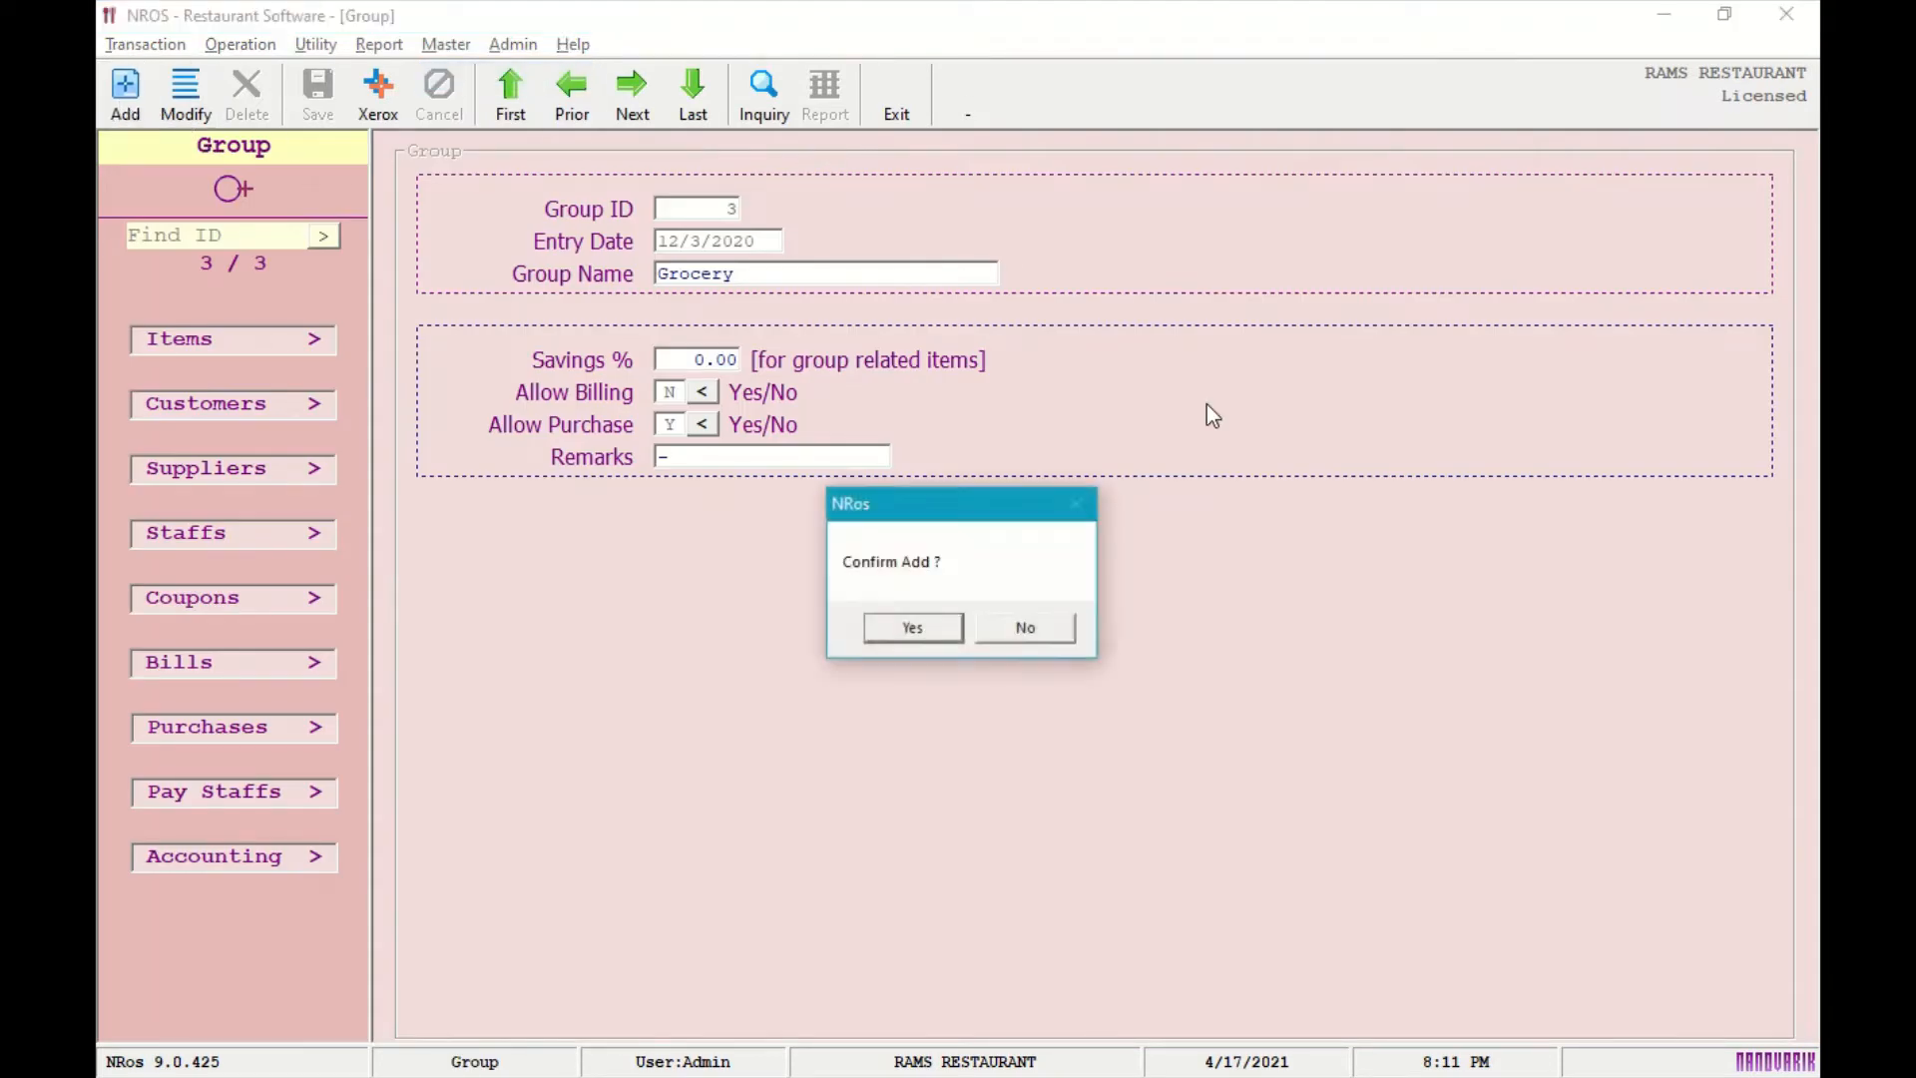
pyautogui.click(912, 627)
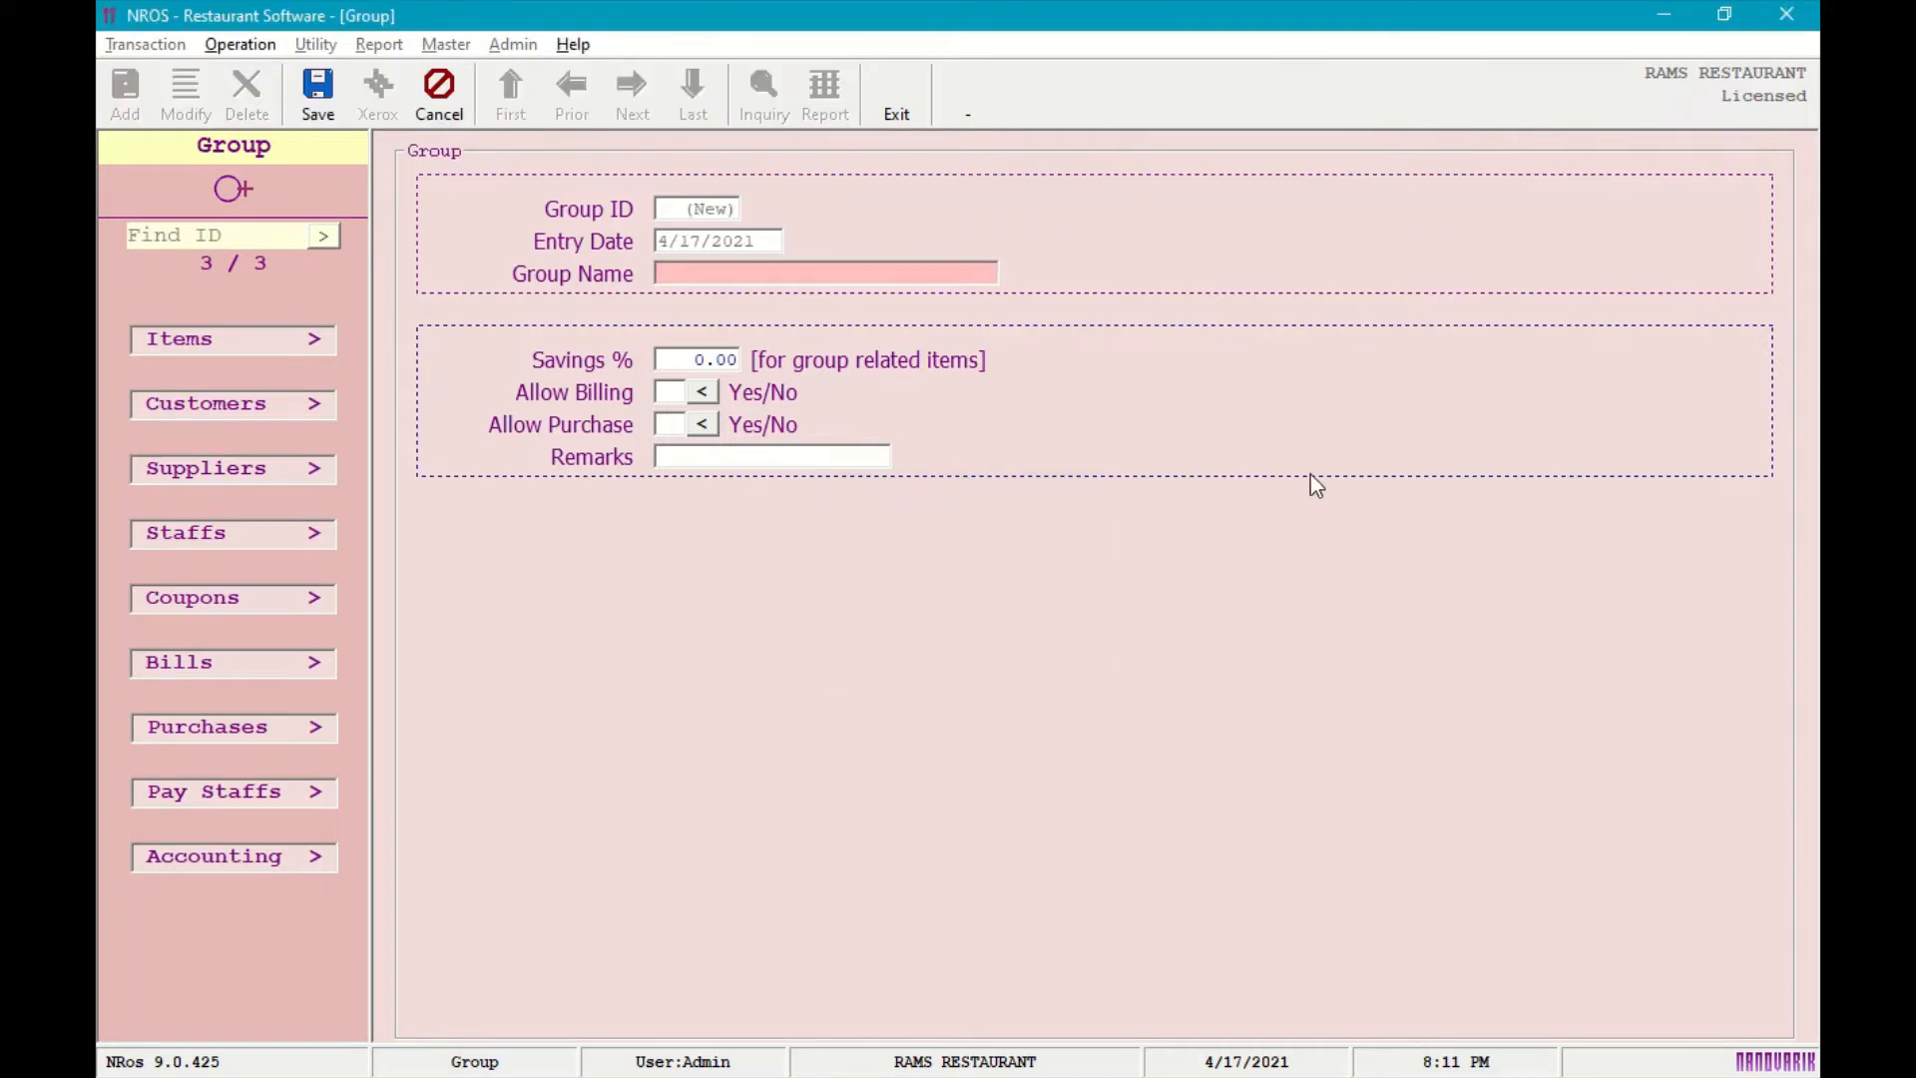
pyautogui.click(467, 104)
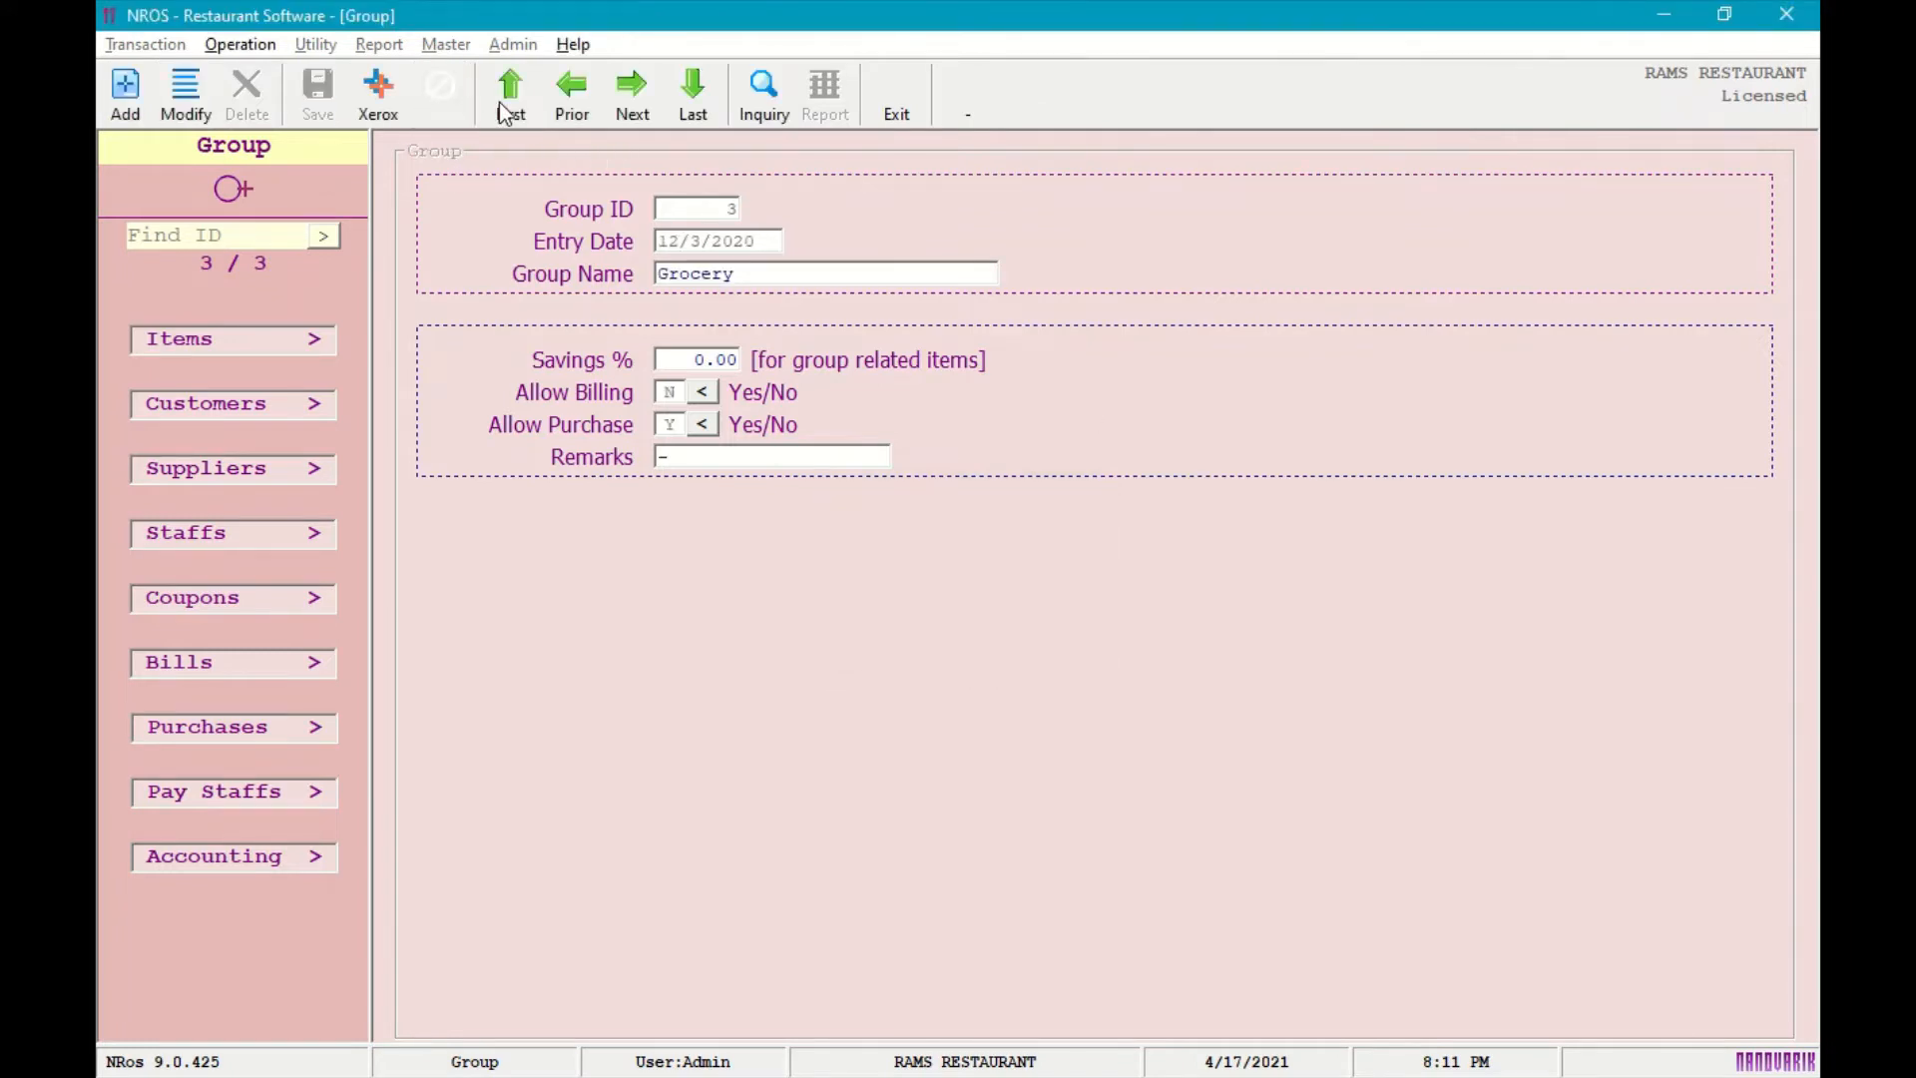
# Browse the existing group records back to the first and forward to the second.
pyautogui.click(571, 112)
pyautogui.click(571, 112)
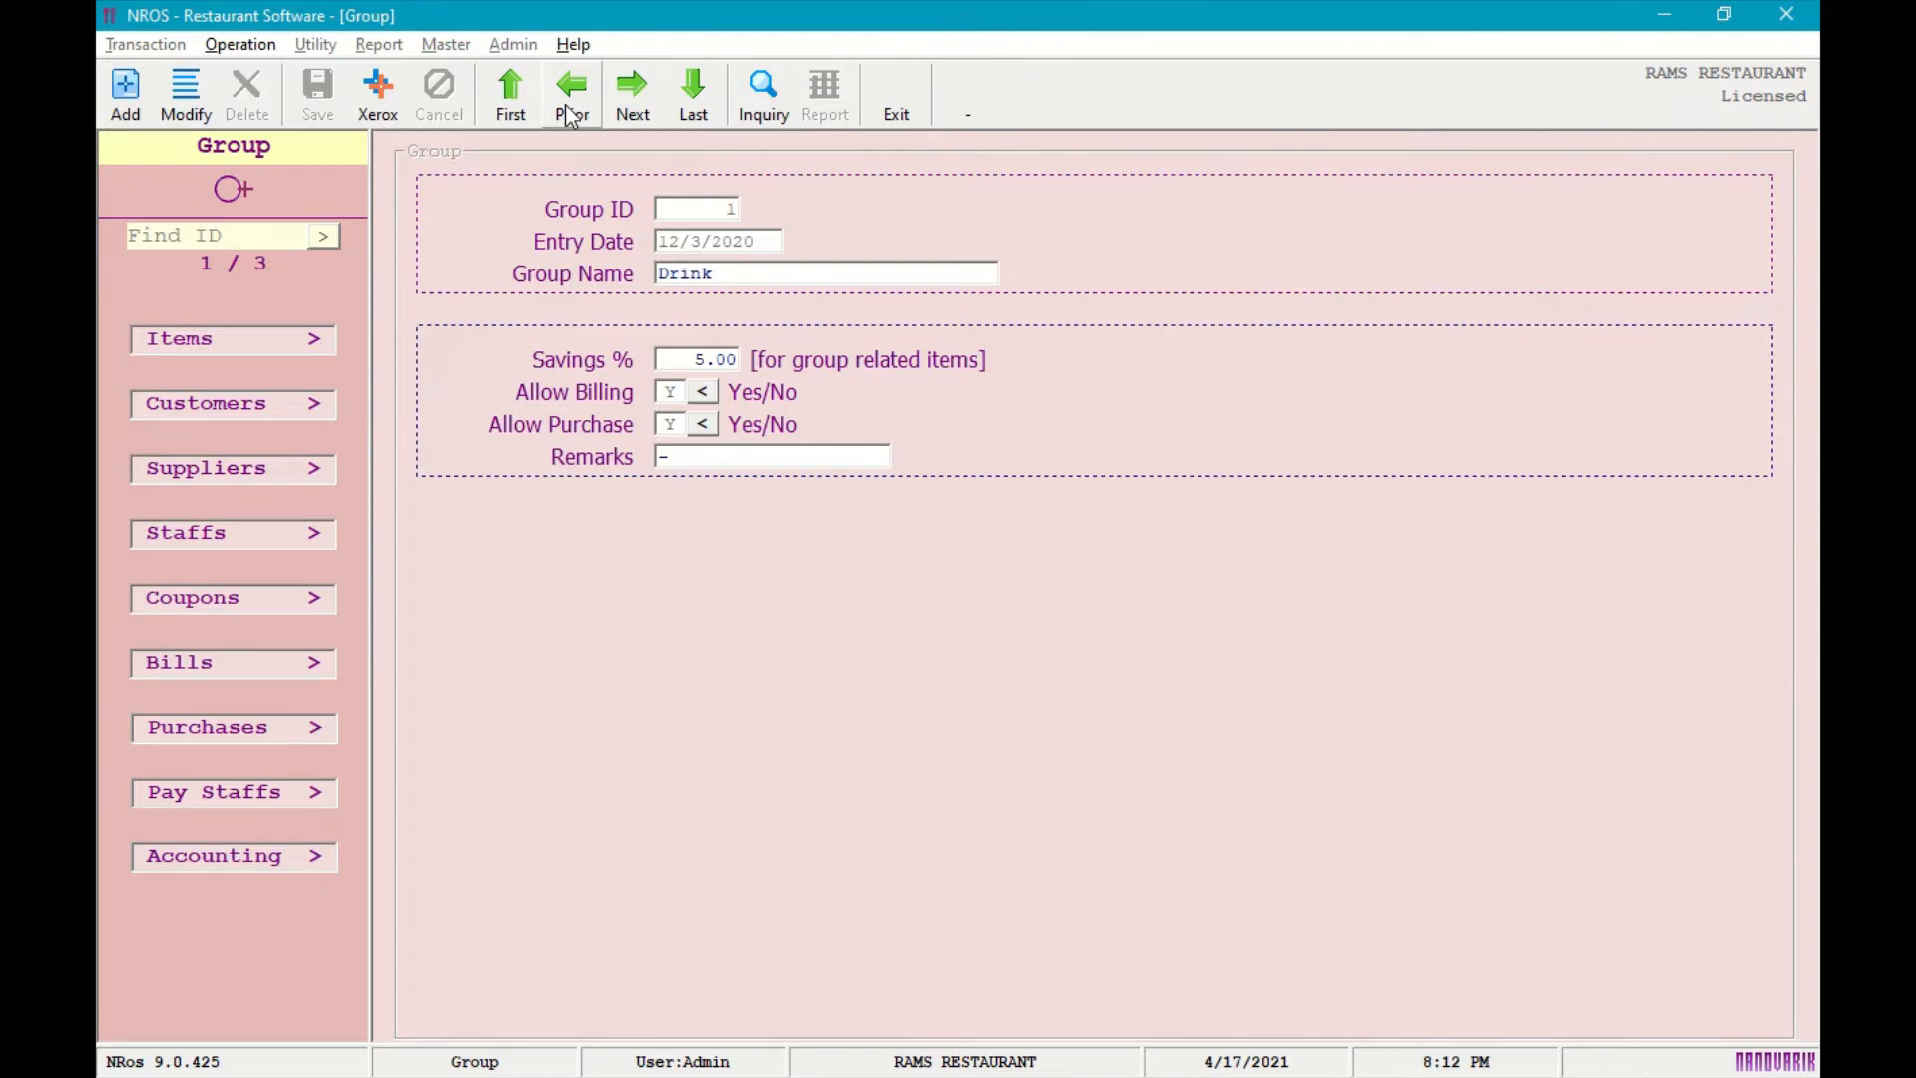
pyautogui.click(631, 112)
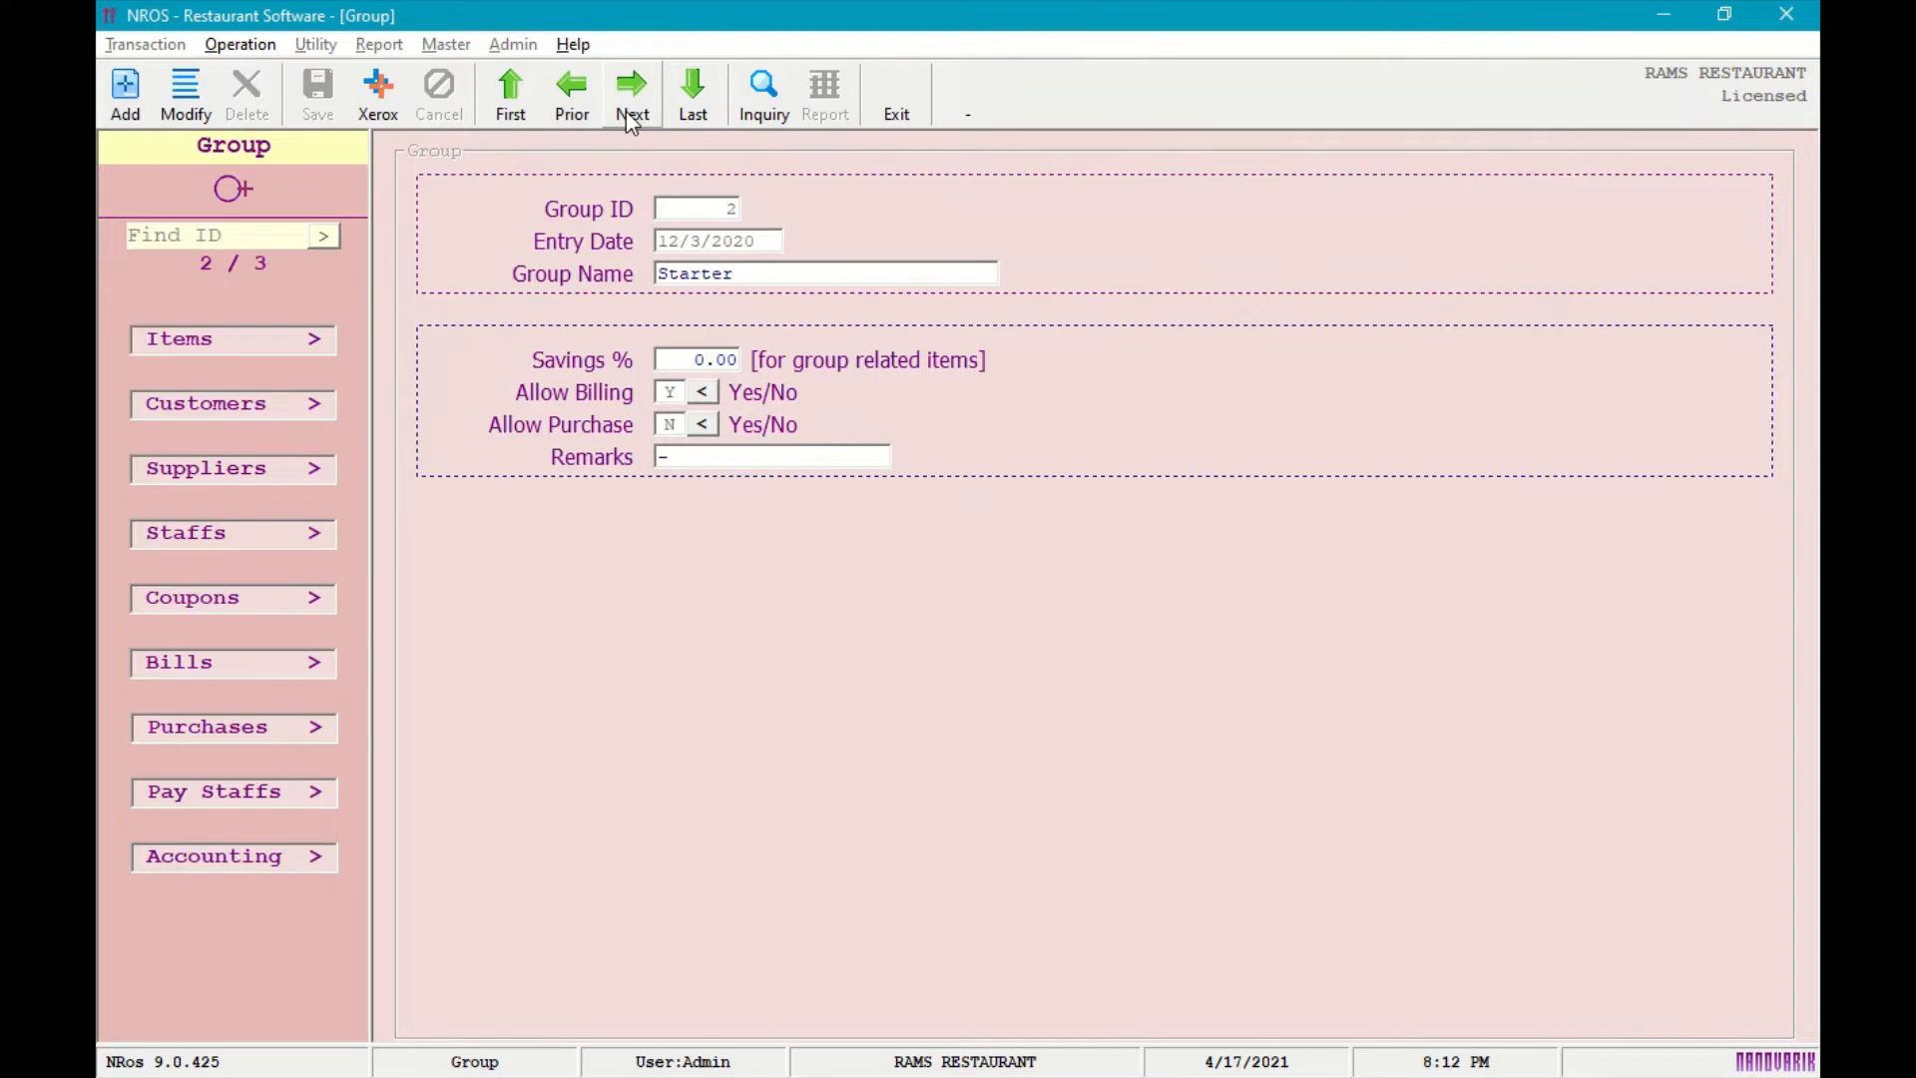
# Add a group named Snacks with billing and purchase both allowed (Y) and remarks "-", save it and close the Group form.
pyautogui.click(120, 104)
pyautogui.click(930, 628)
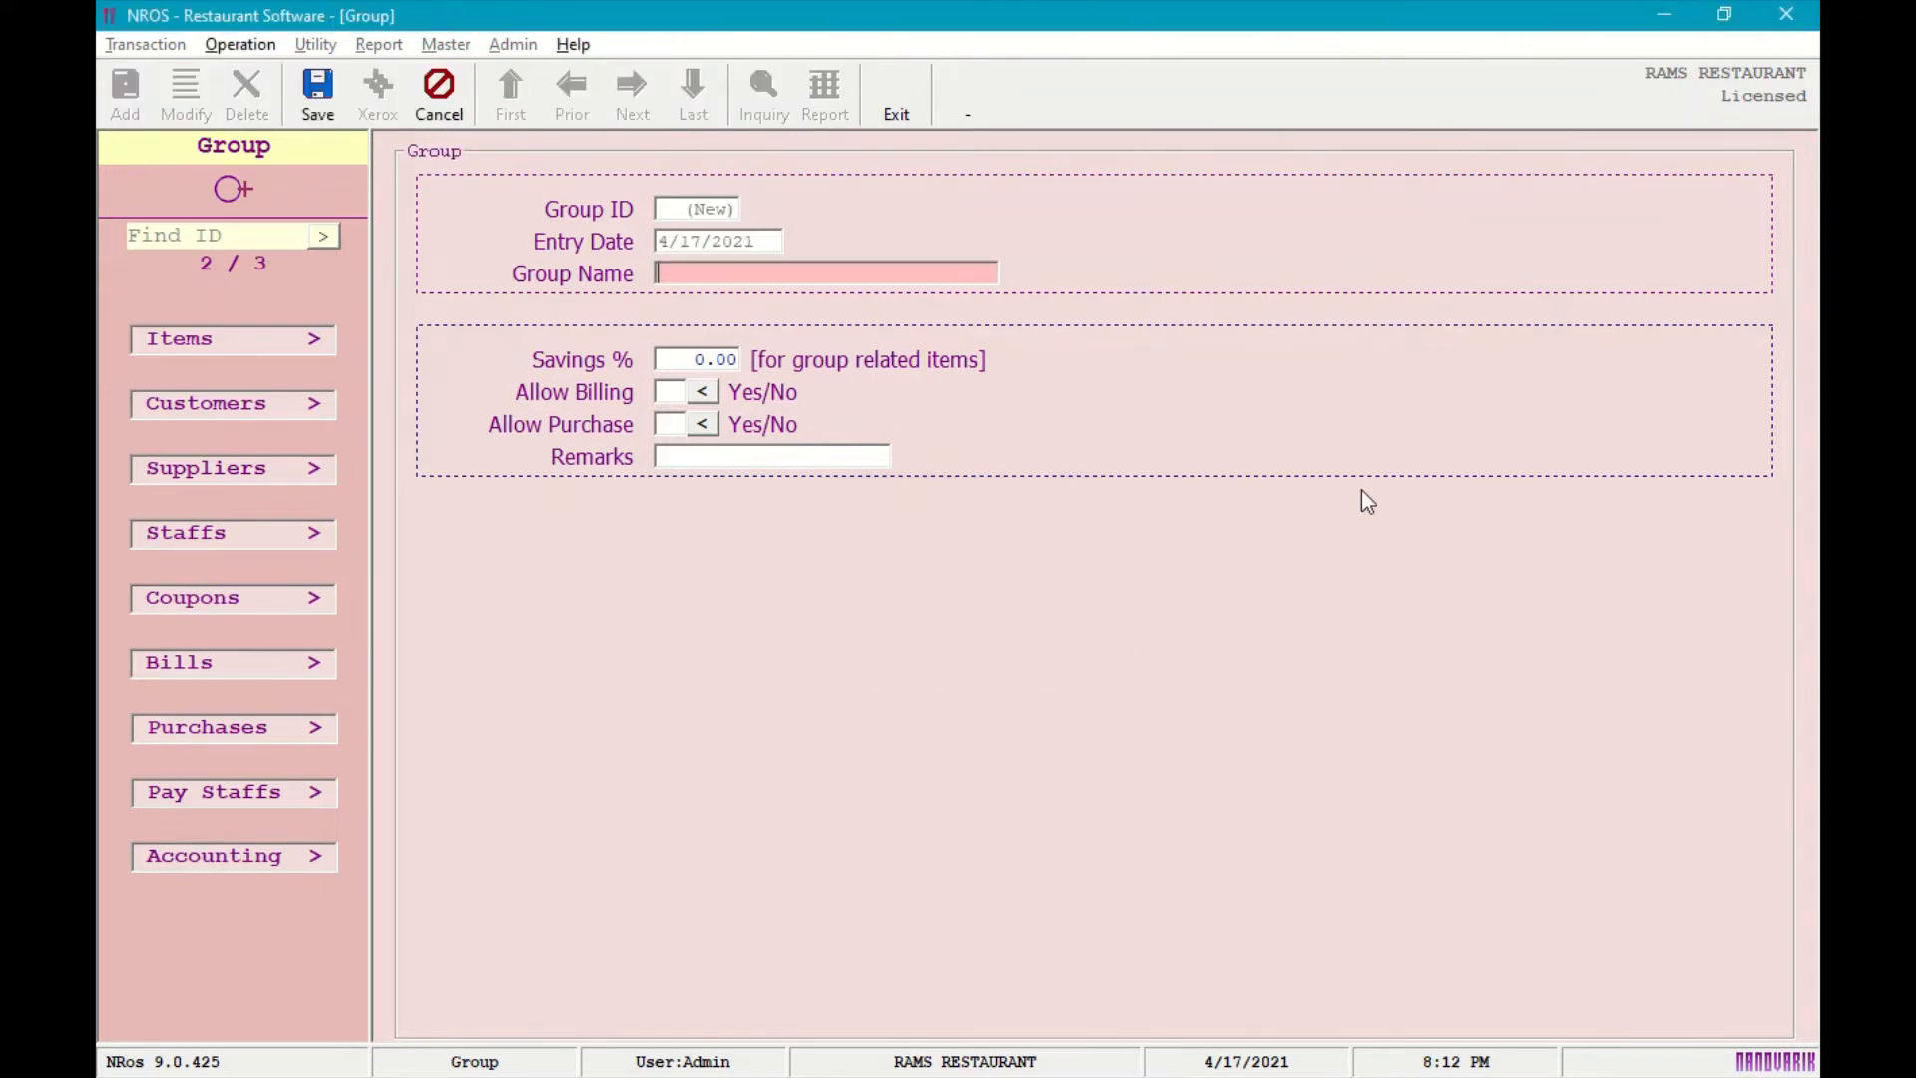
pyautogui.write('Snacks')
pyautogui.press('Tab')
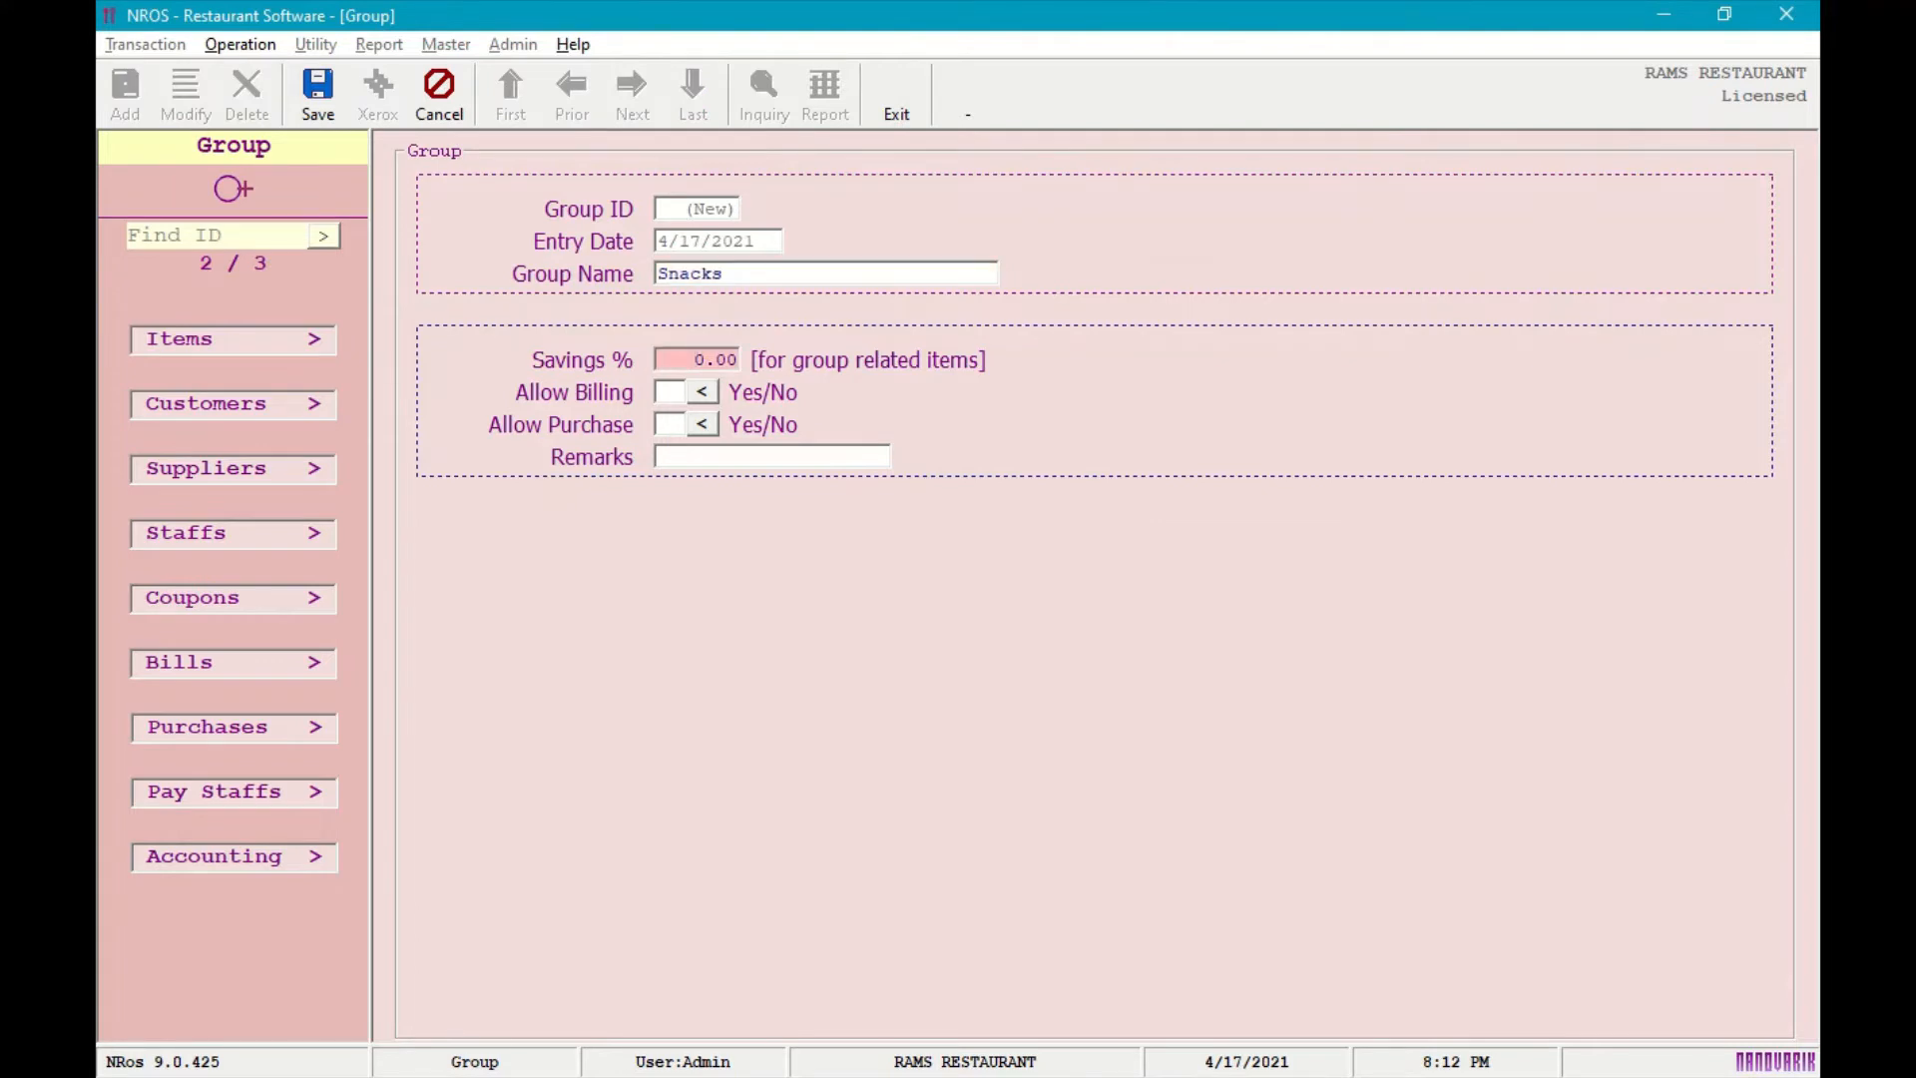
pyautogui.press('Tab')
pyautogui.press('Tab')
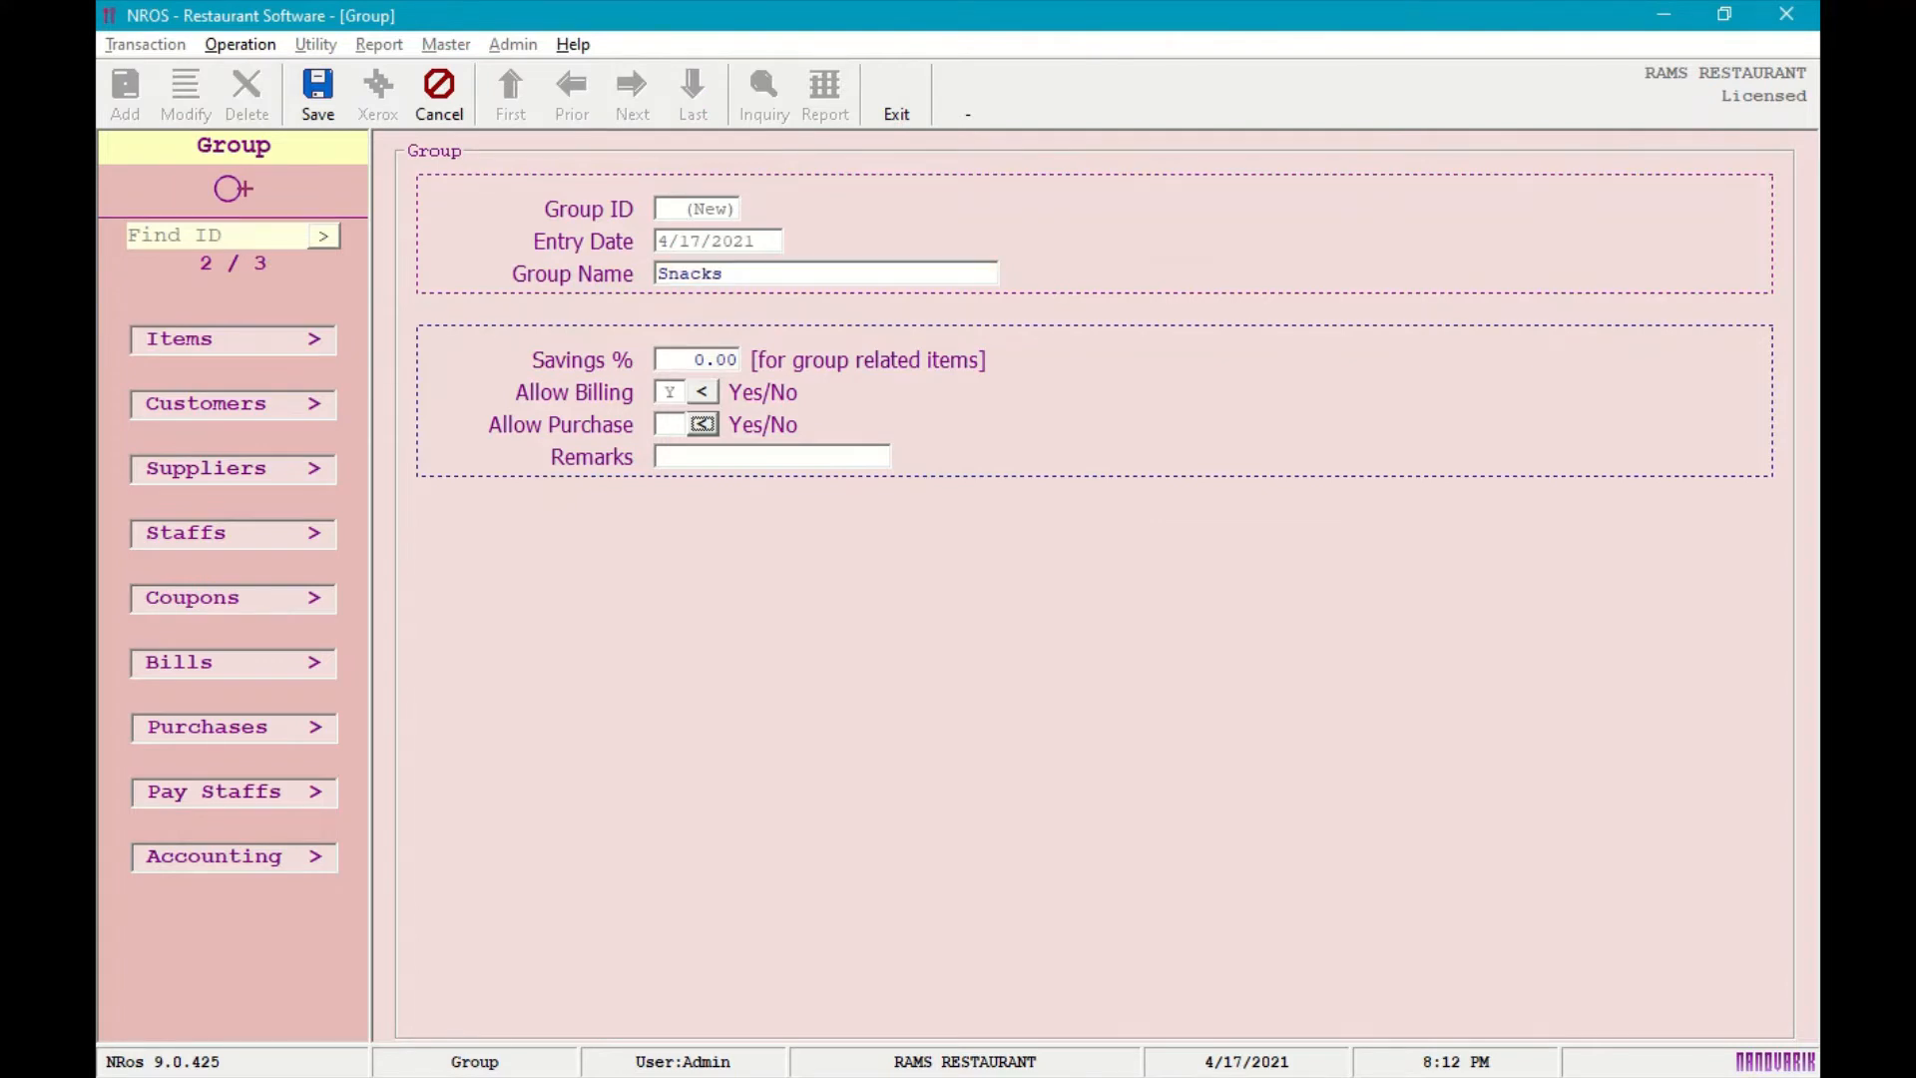
pyautogui.press('Tab')
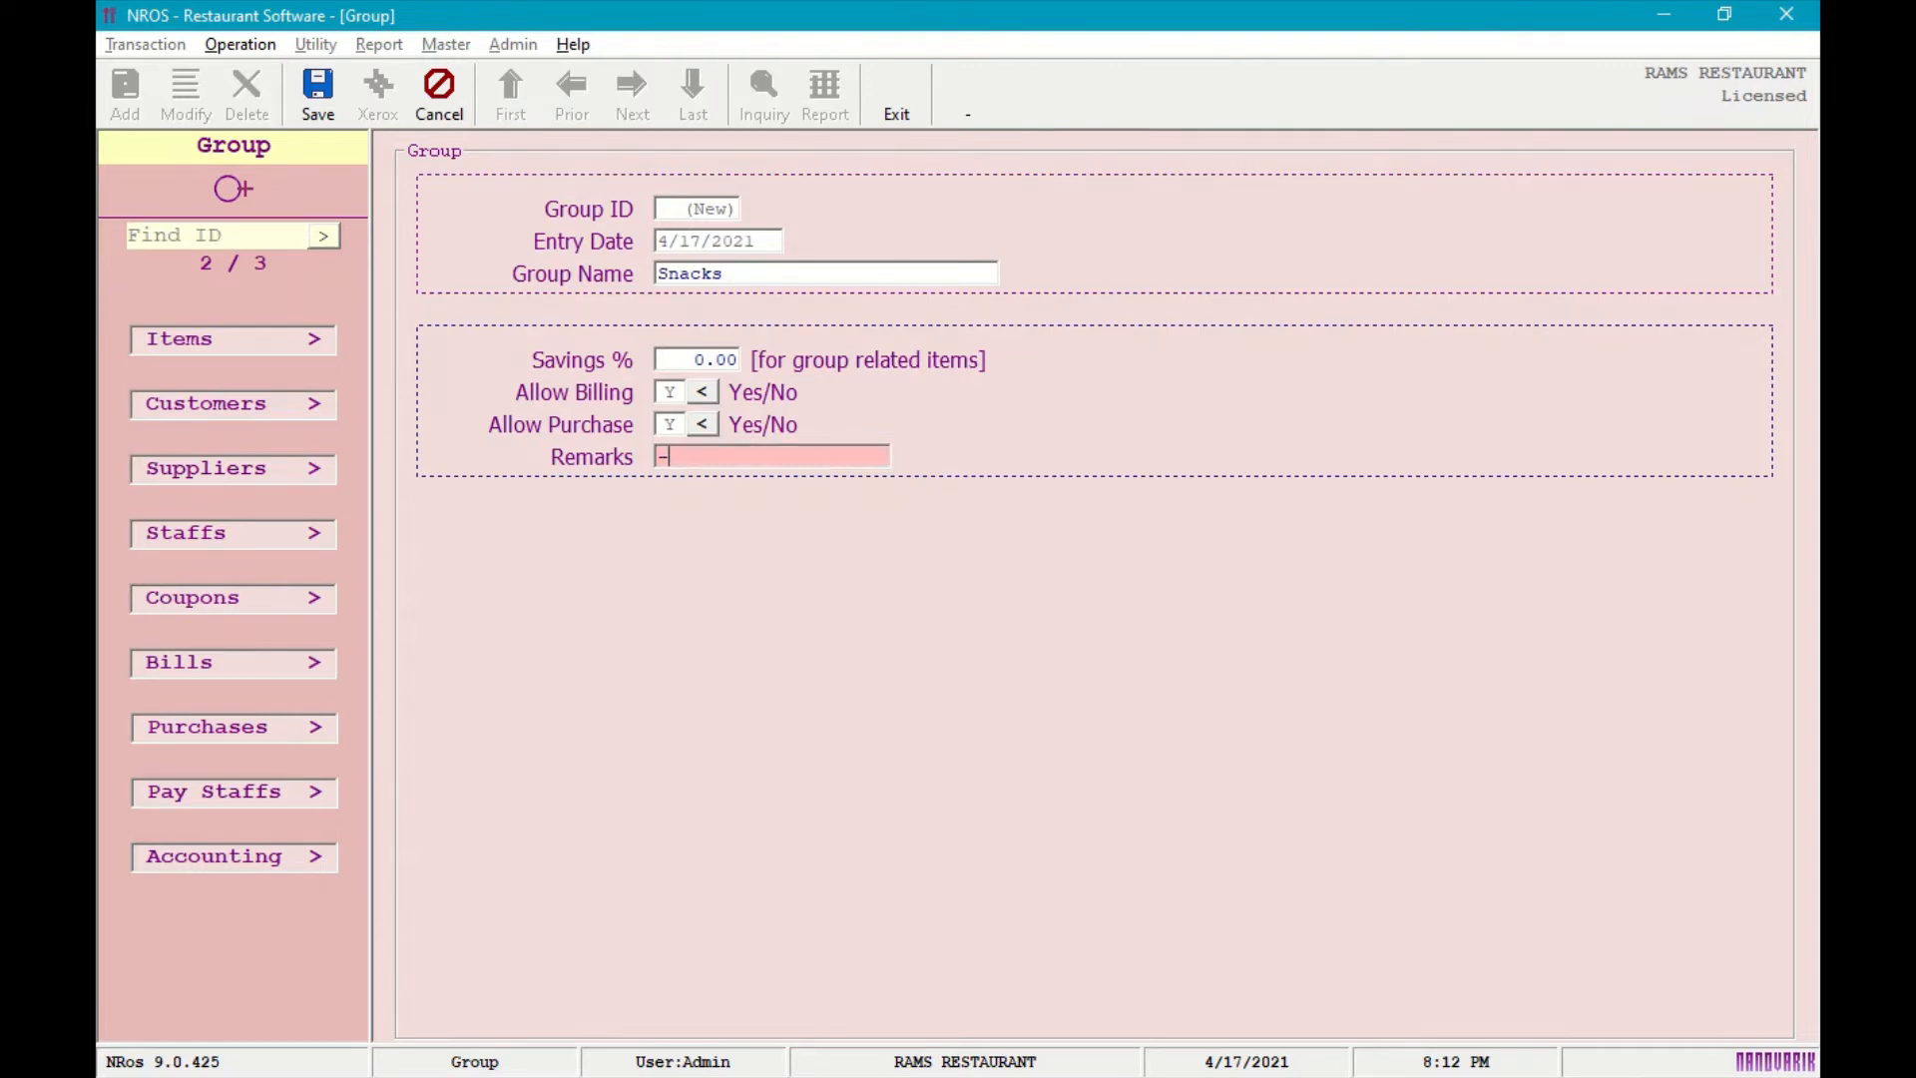
pyautogui.hotkey('ctrl', 's')
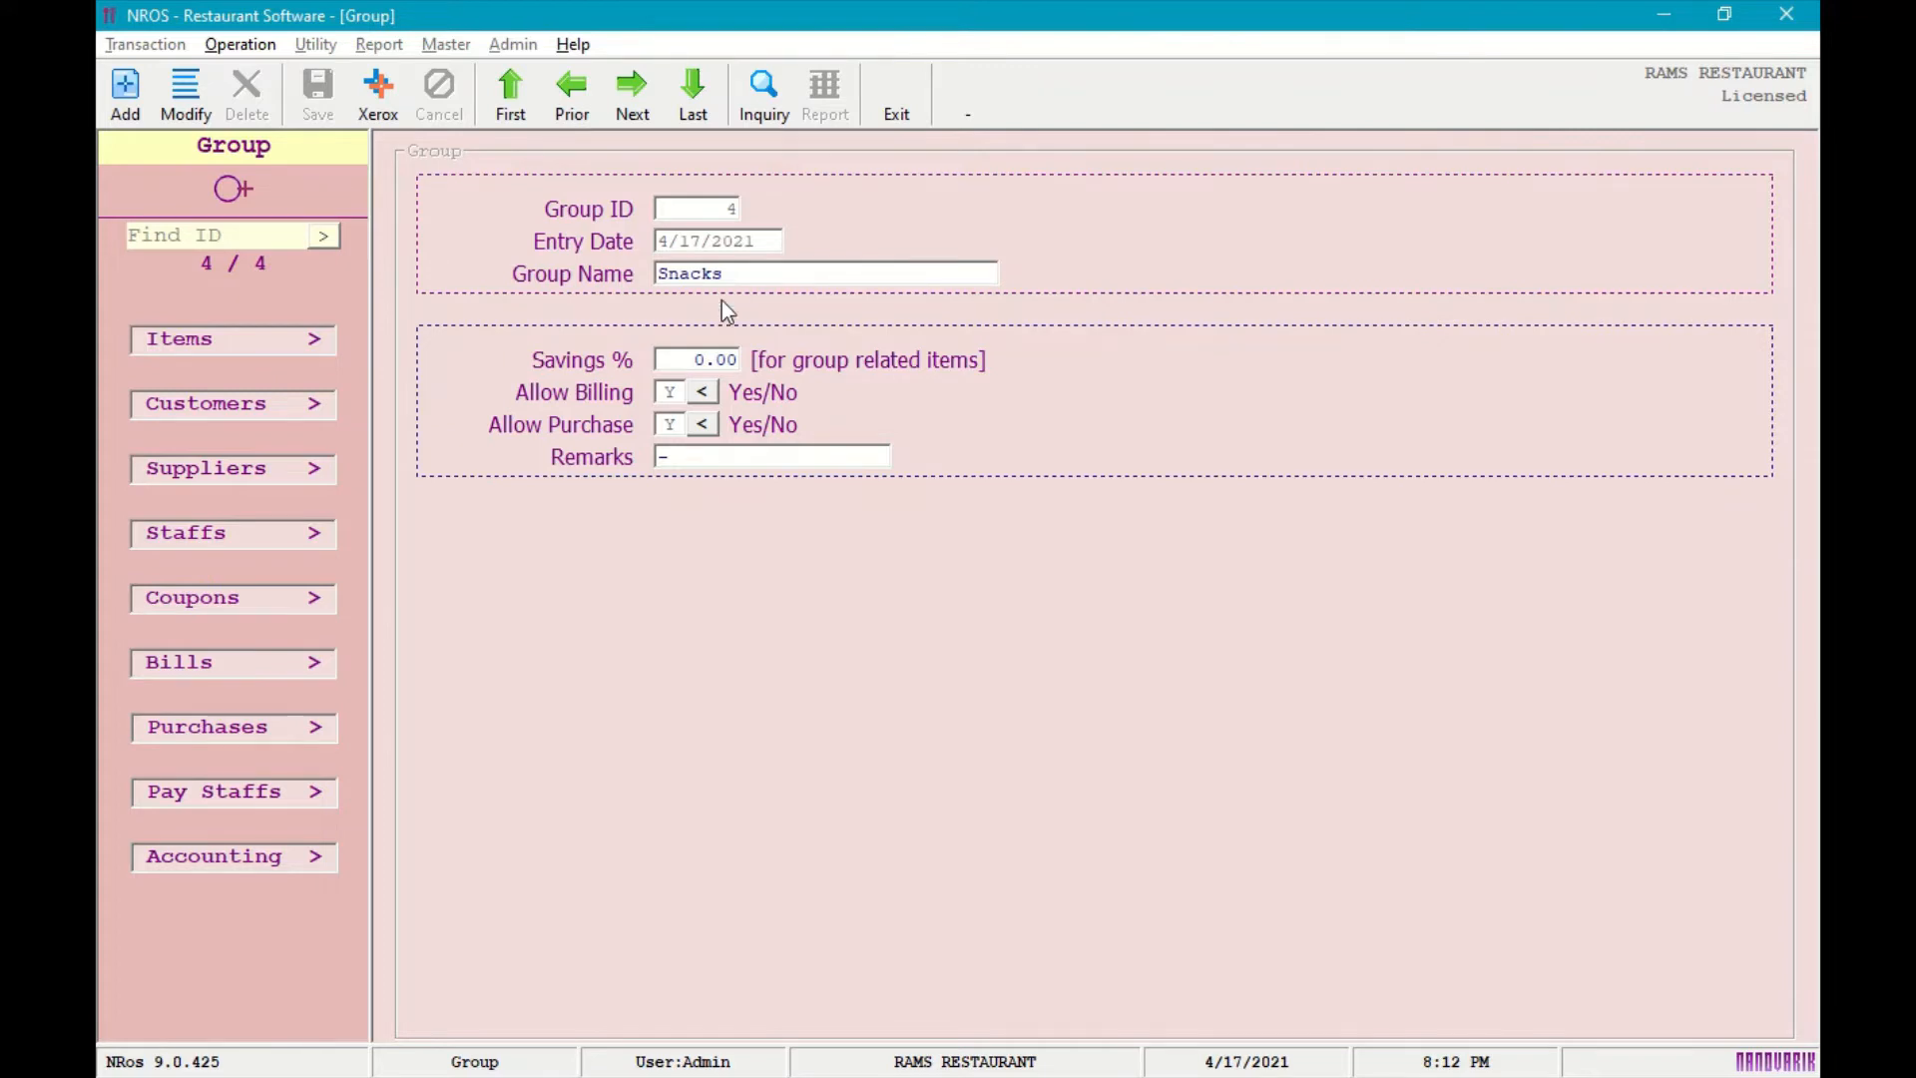
pyautogui.press('Escape')
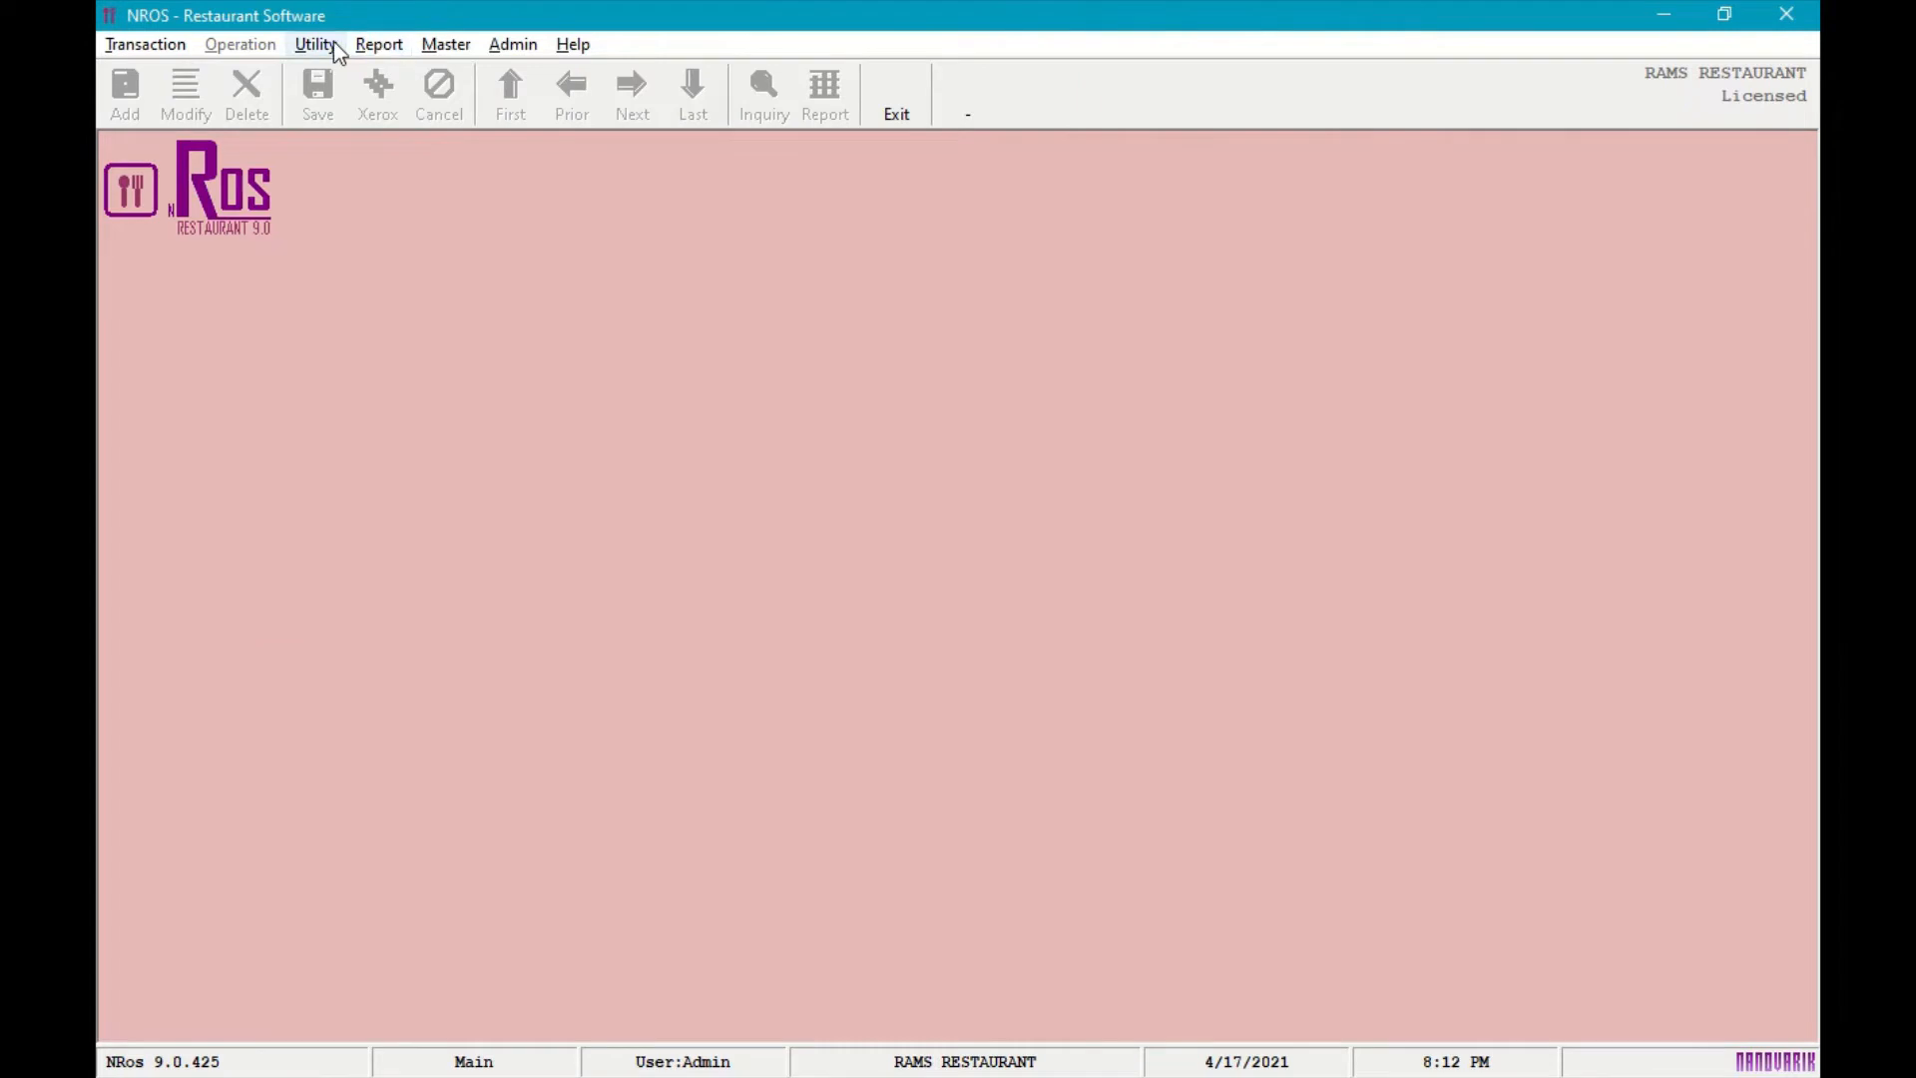
# Open the Itemnote master form and browse back through the existing records to the second one.
pyautogui.click(445, 44)
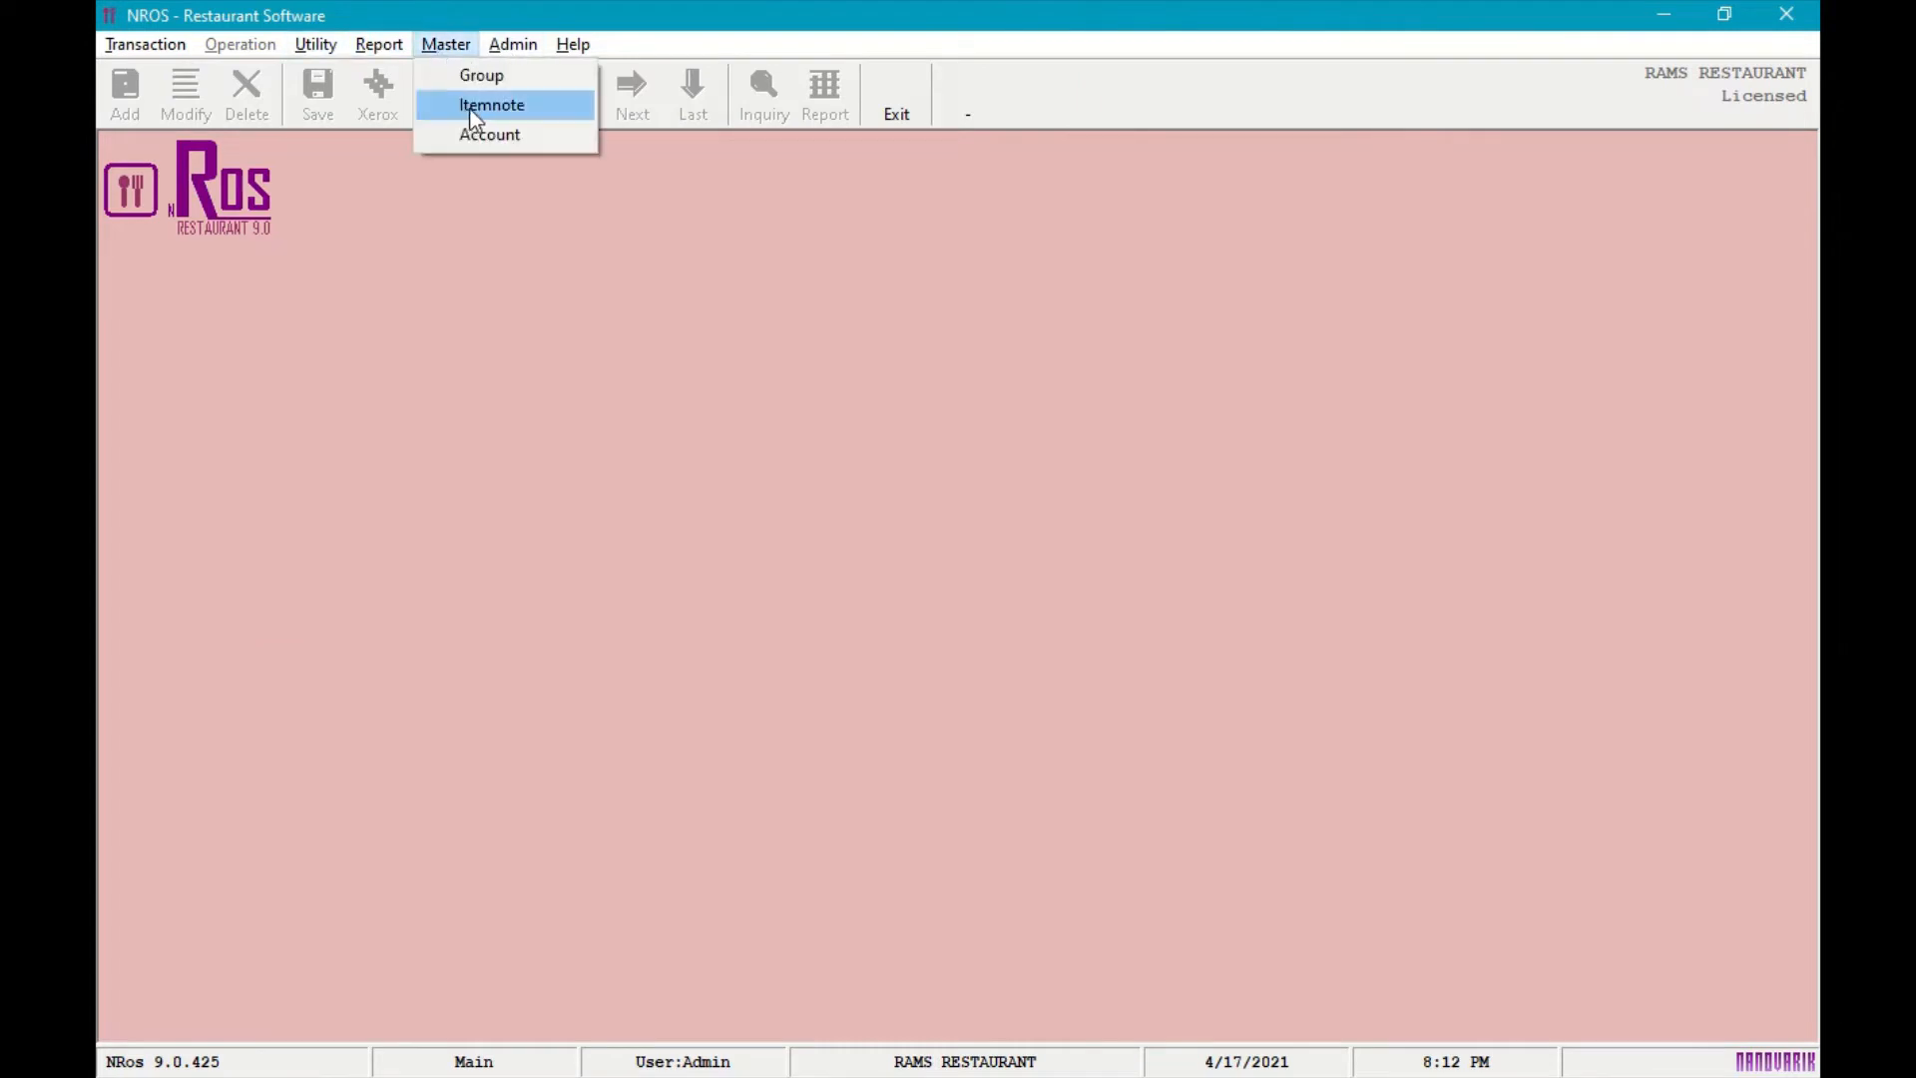
pyautogui.click(471, 107)
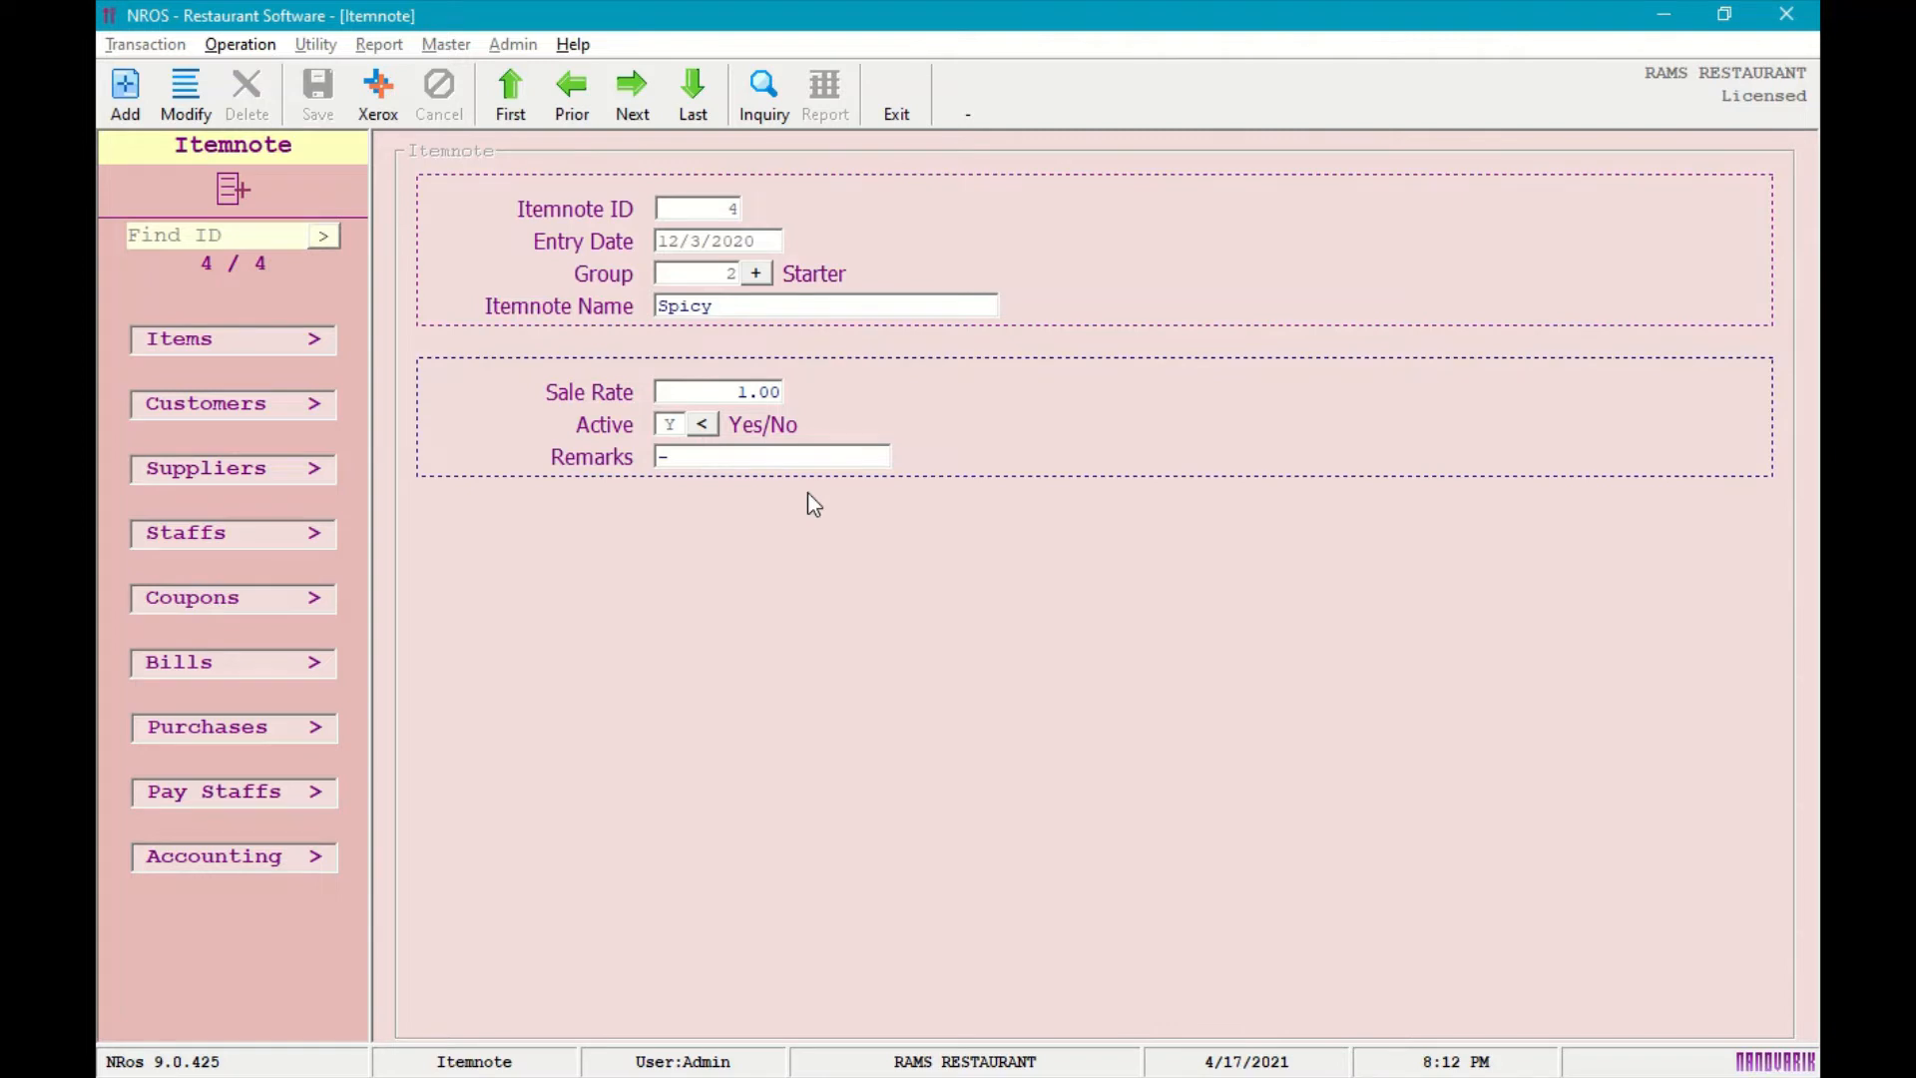
pyautogui.click(585, 101)
pyautogui.click(588, 102)
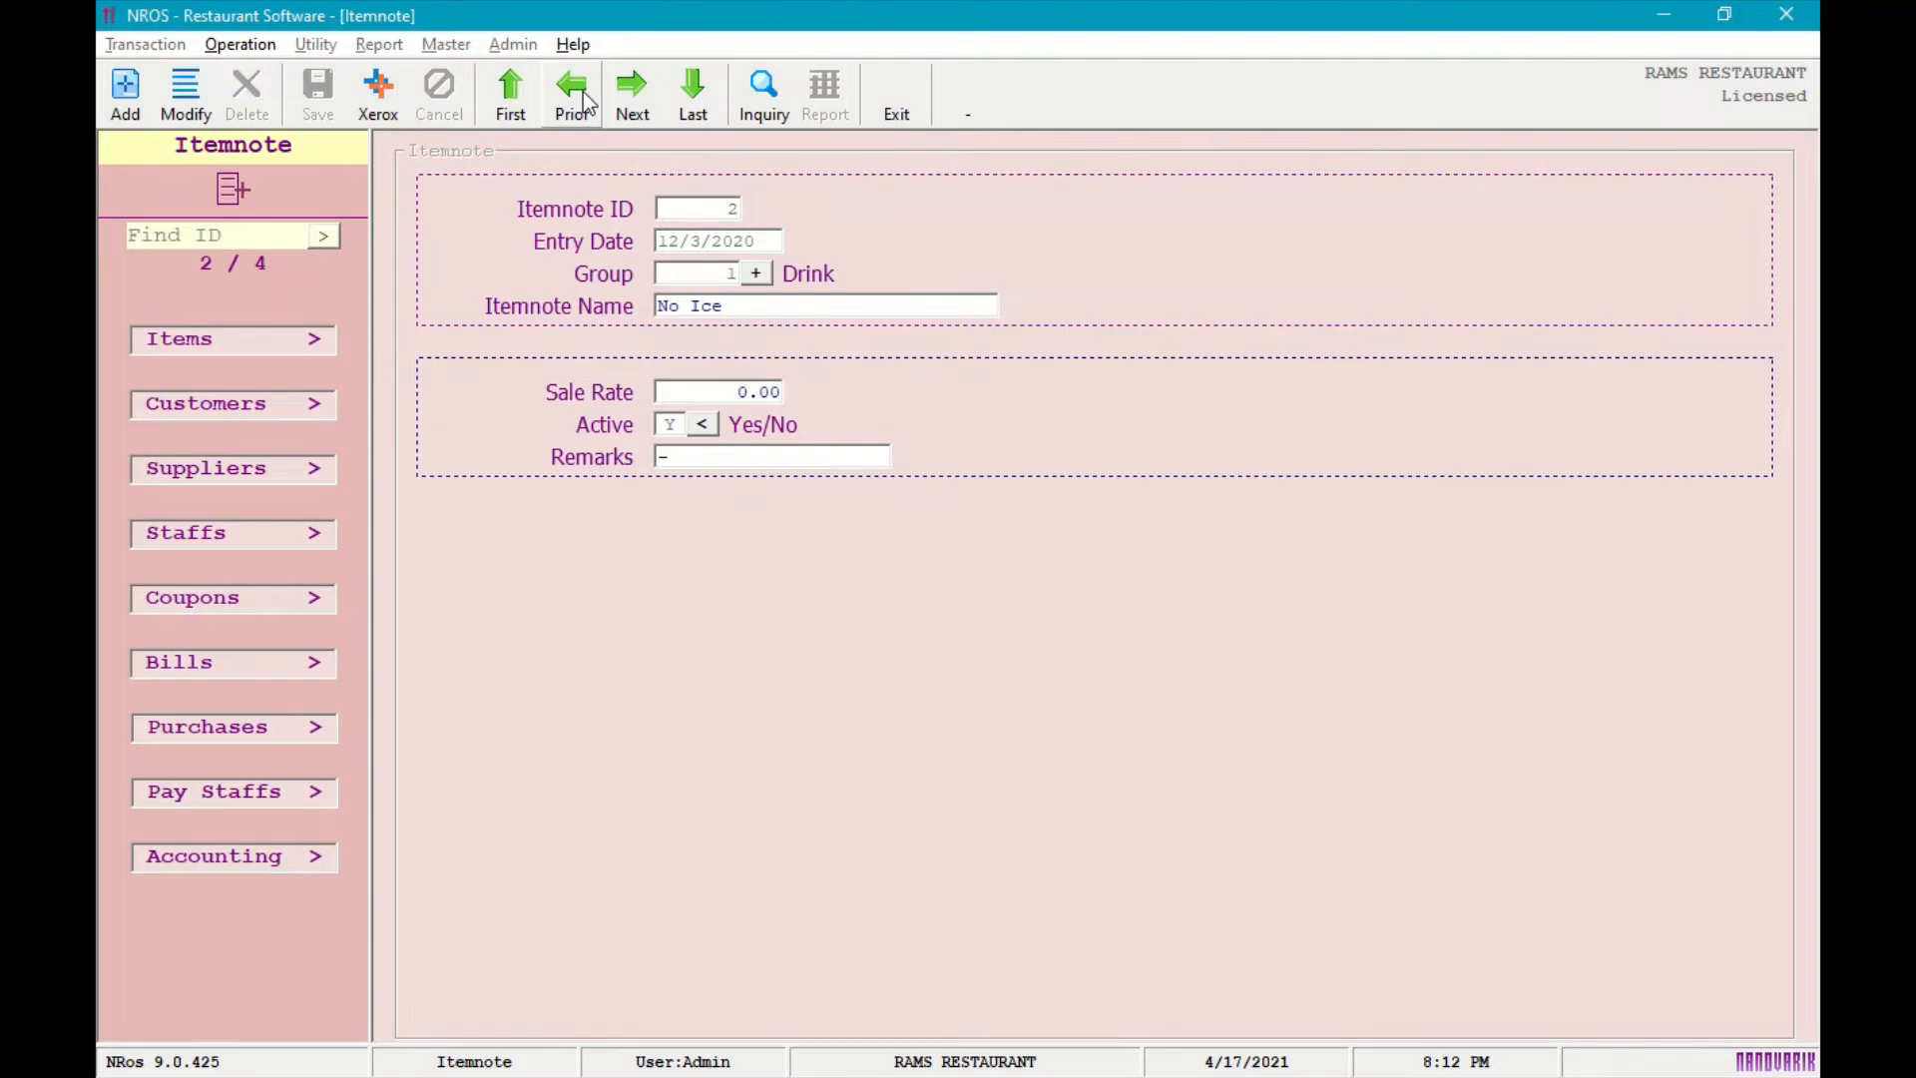
# Add a new itemnote in the Snacks group with the name Hot-Spicy.
pyautogui.click(126, 91)
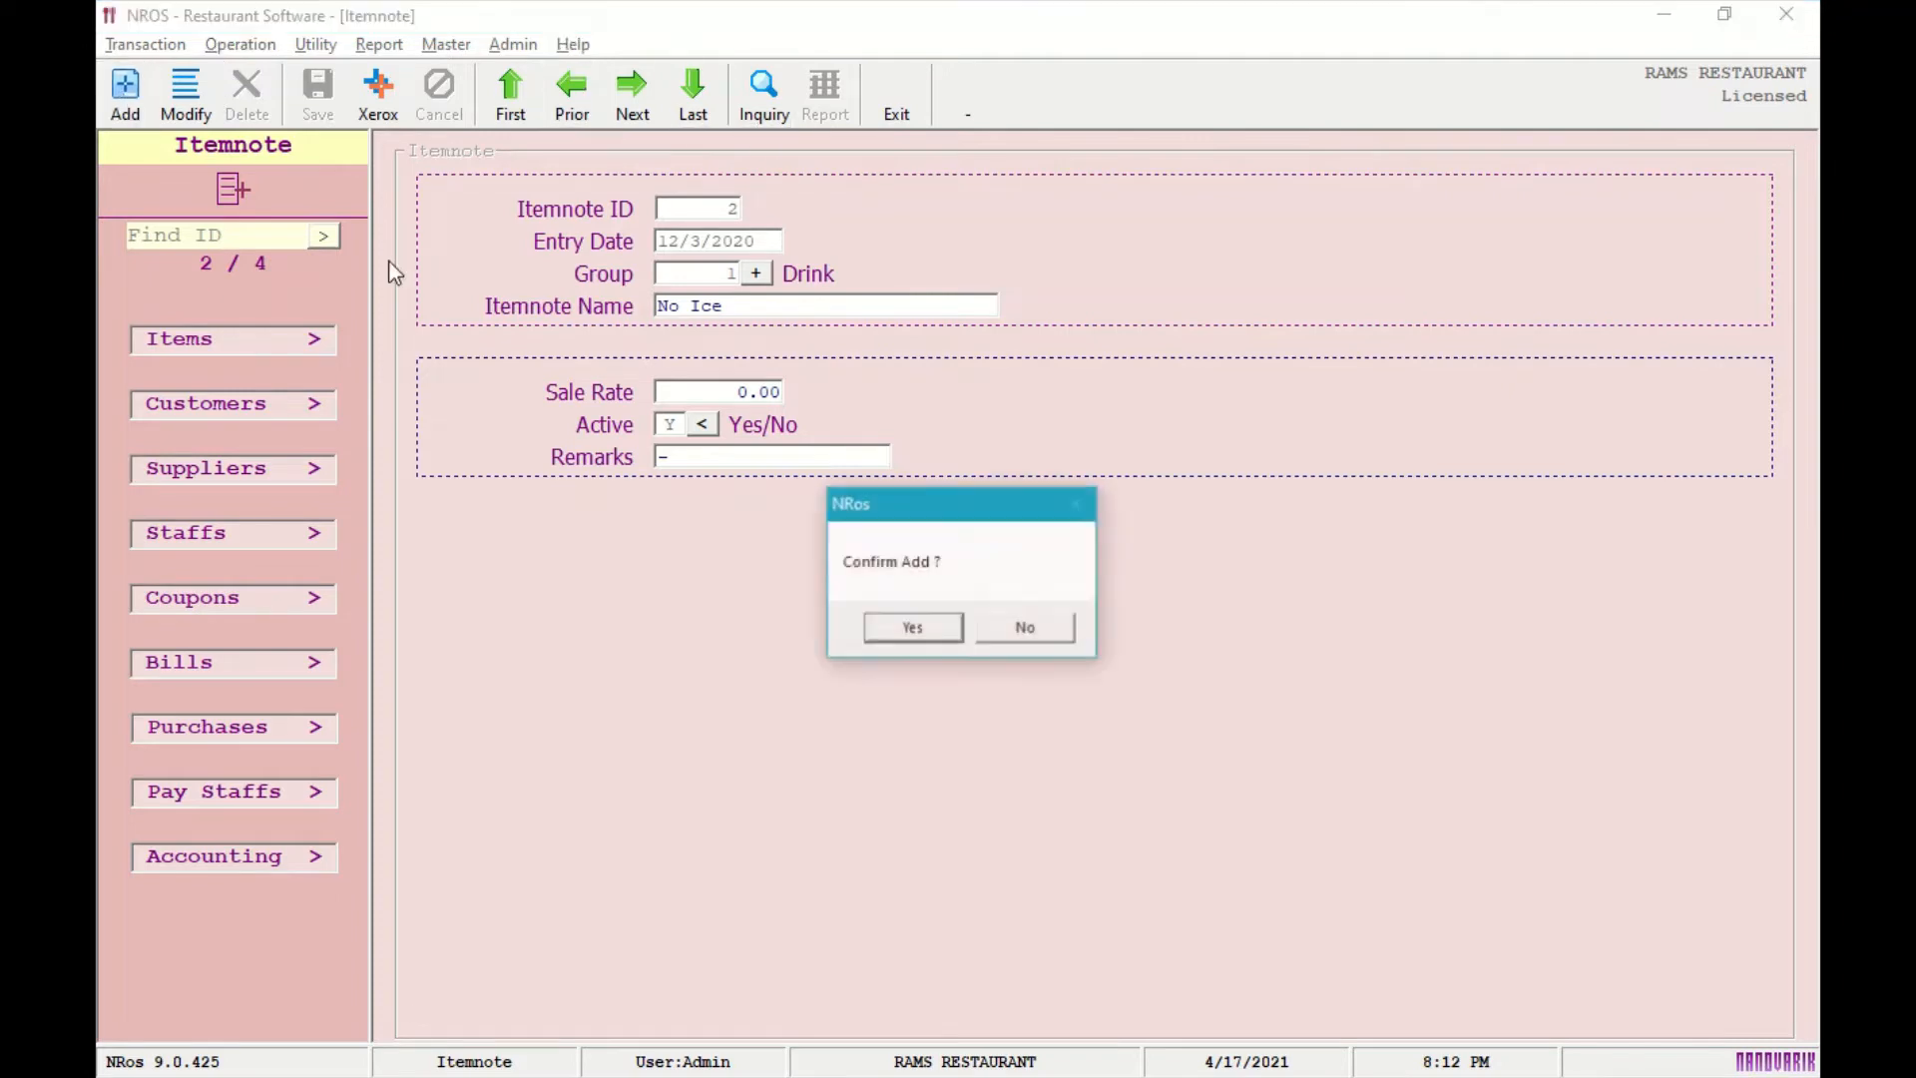
pyautogui.click(893, 631)
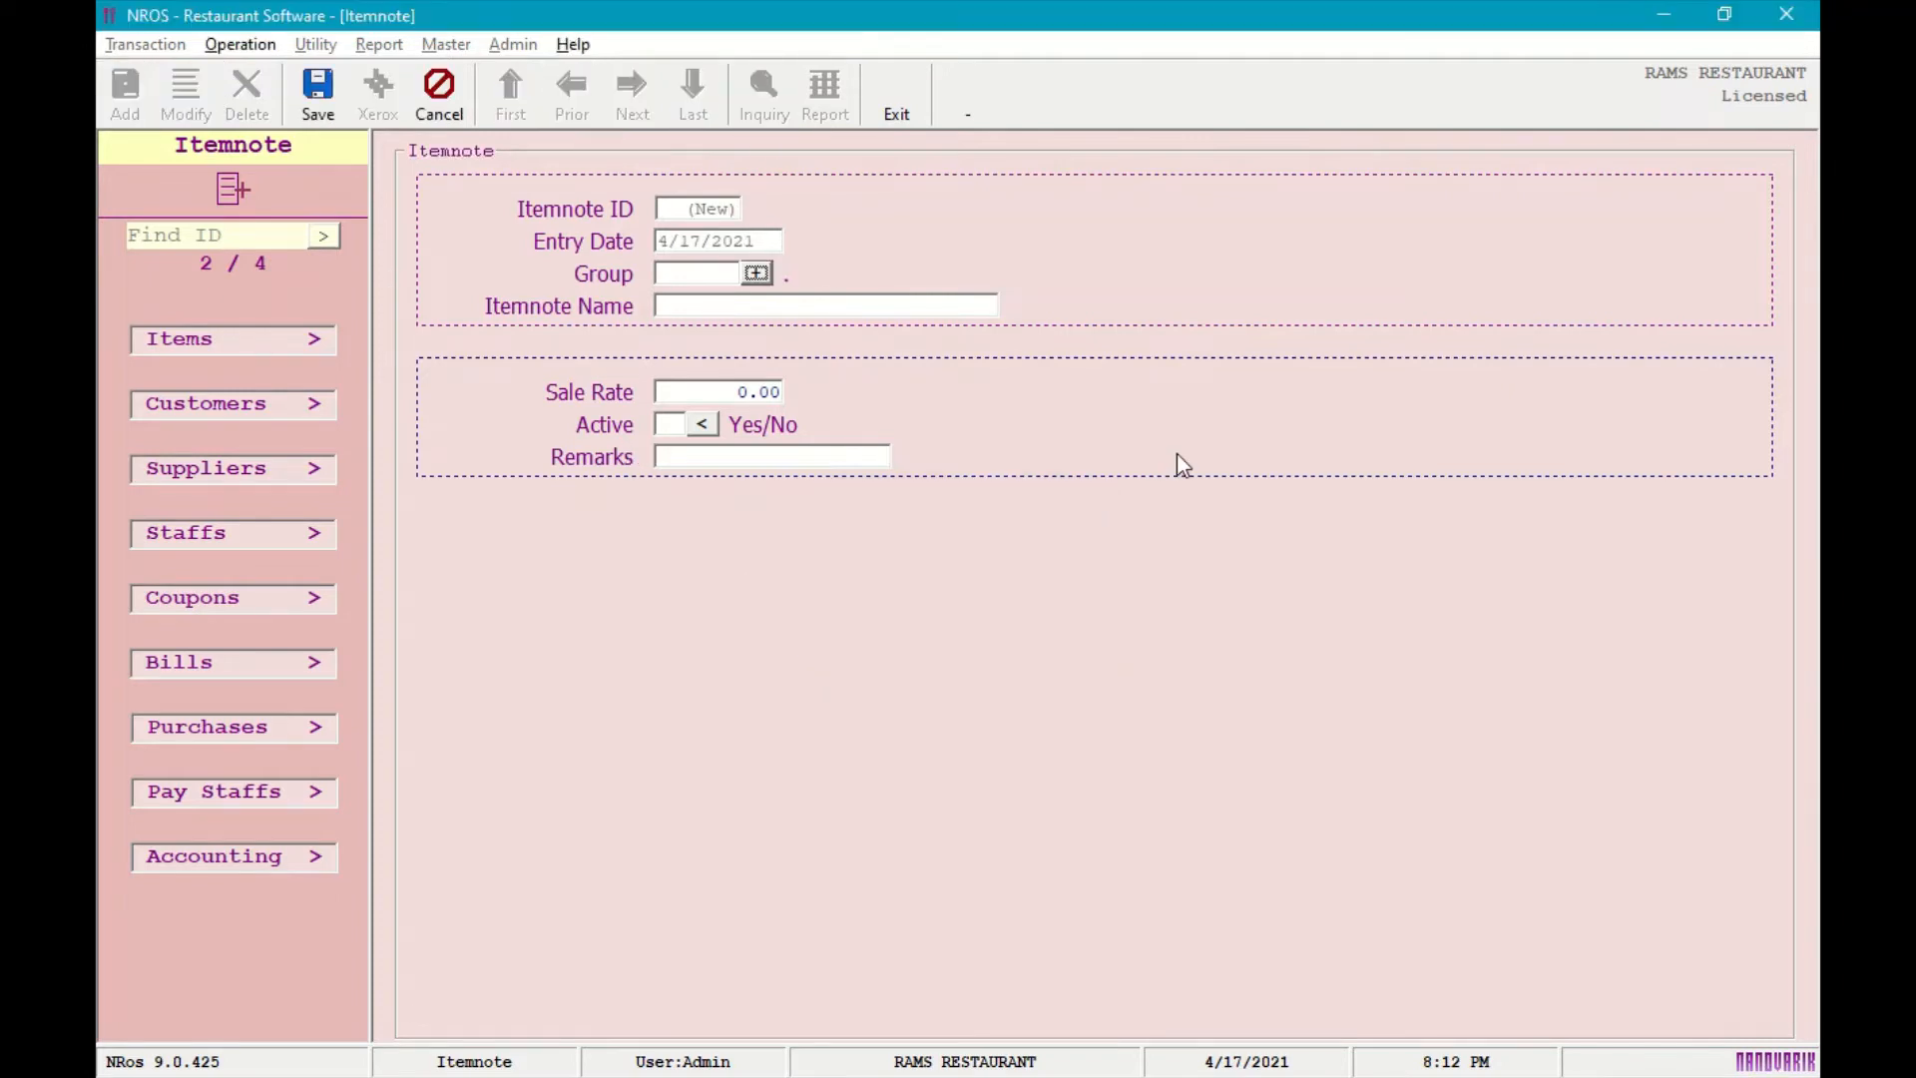
pyautogui.press('Down')
pyautogui.press('Down')
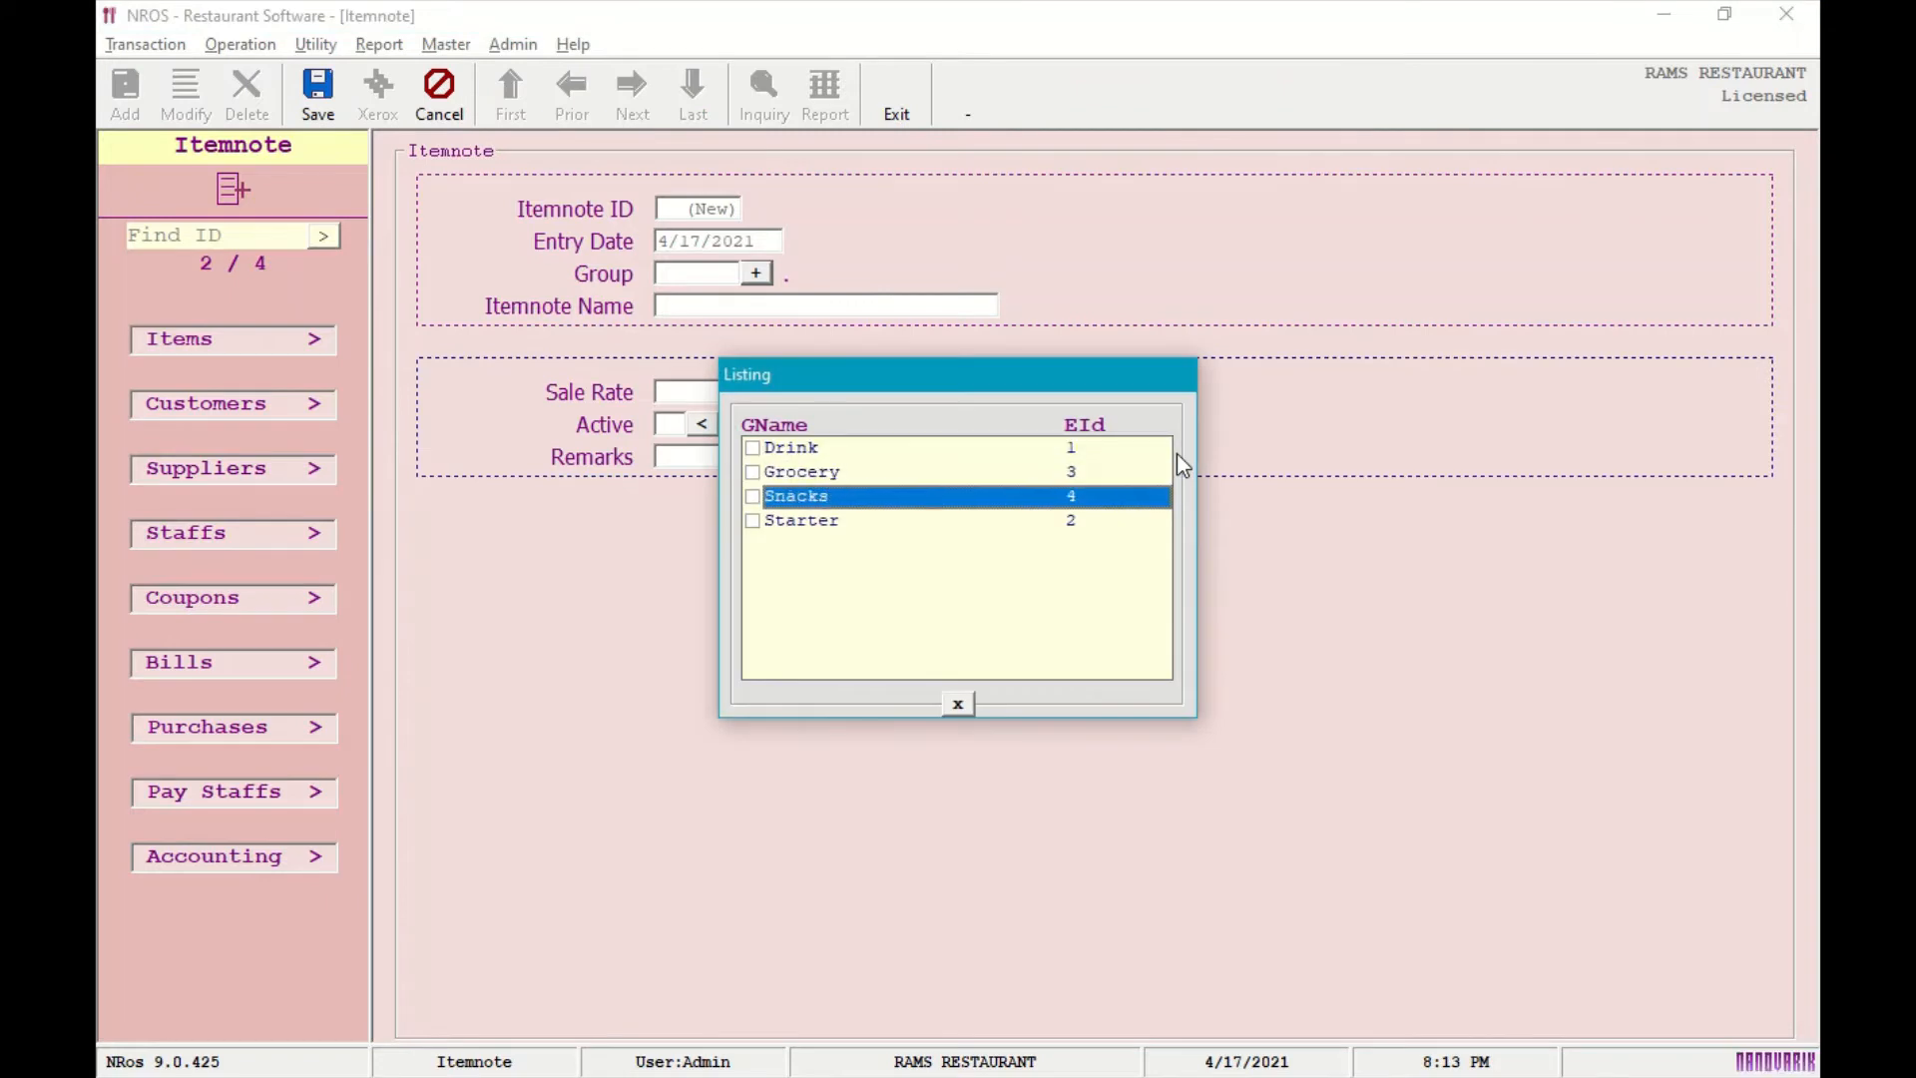
pyautogui.press('Return')
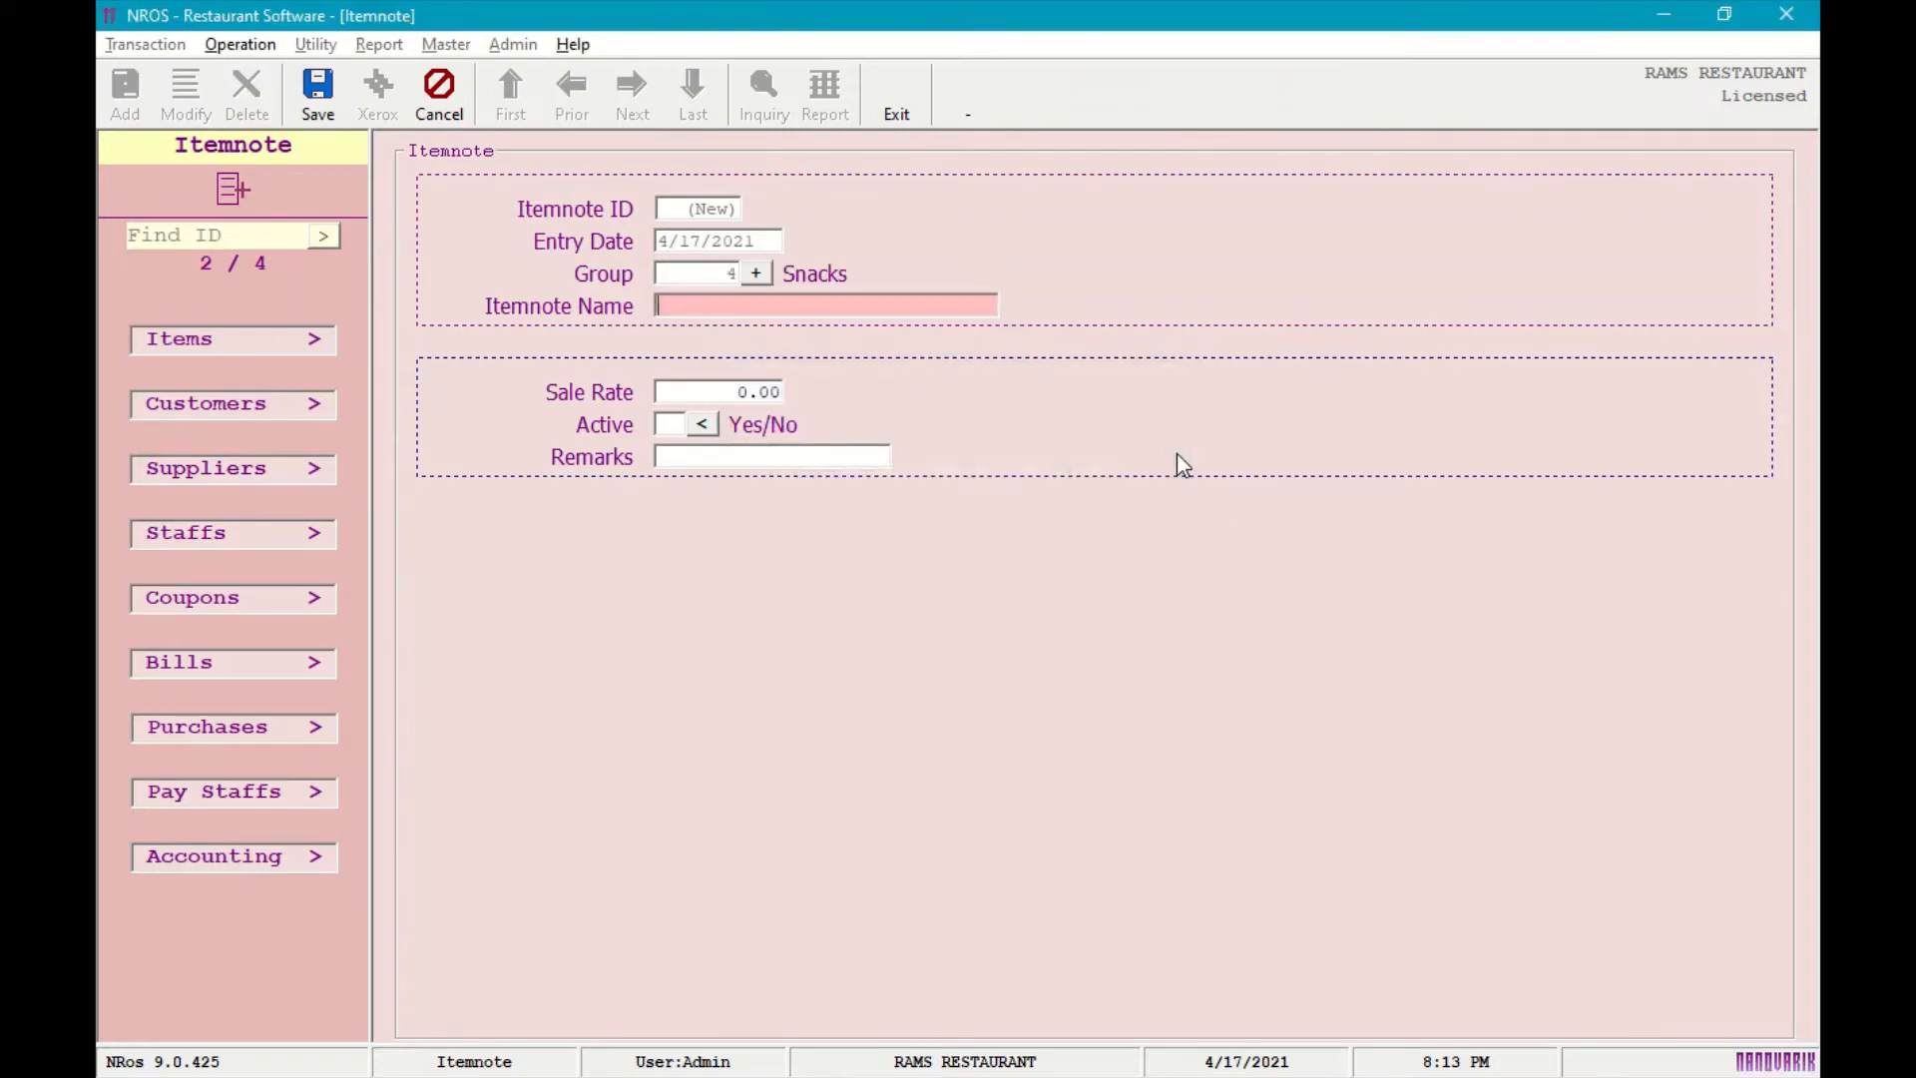
pyautogui.write('Hot')
pyautogui.write('/Spicy')
pyautogui.press('BackSpace')
pyautogui.write('-')
pyautogui.press('Return')
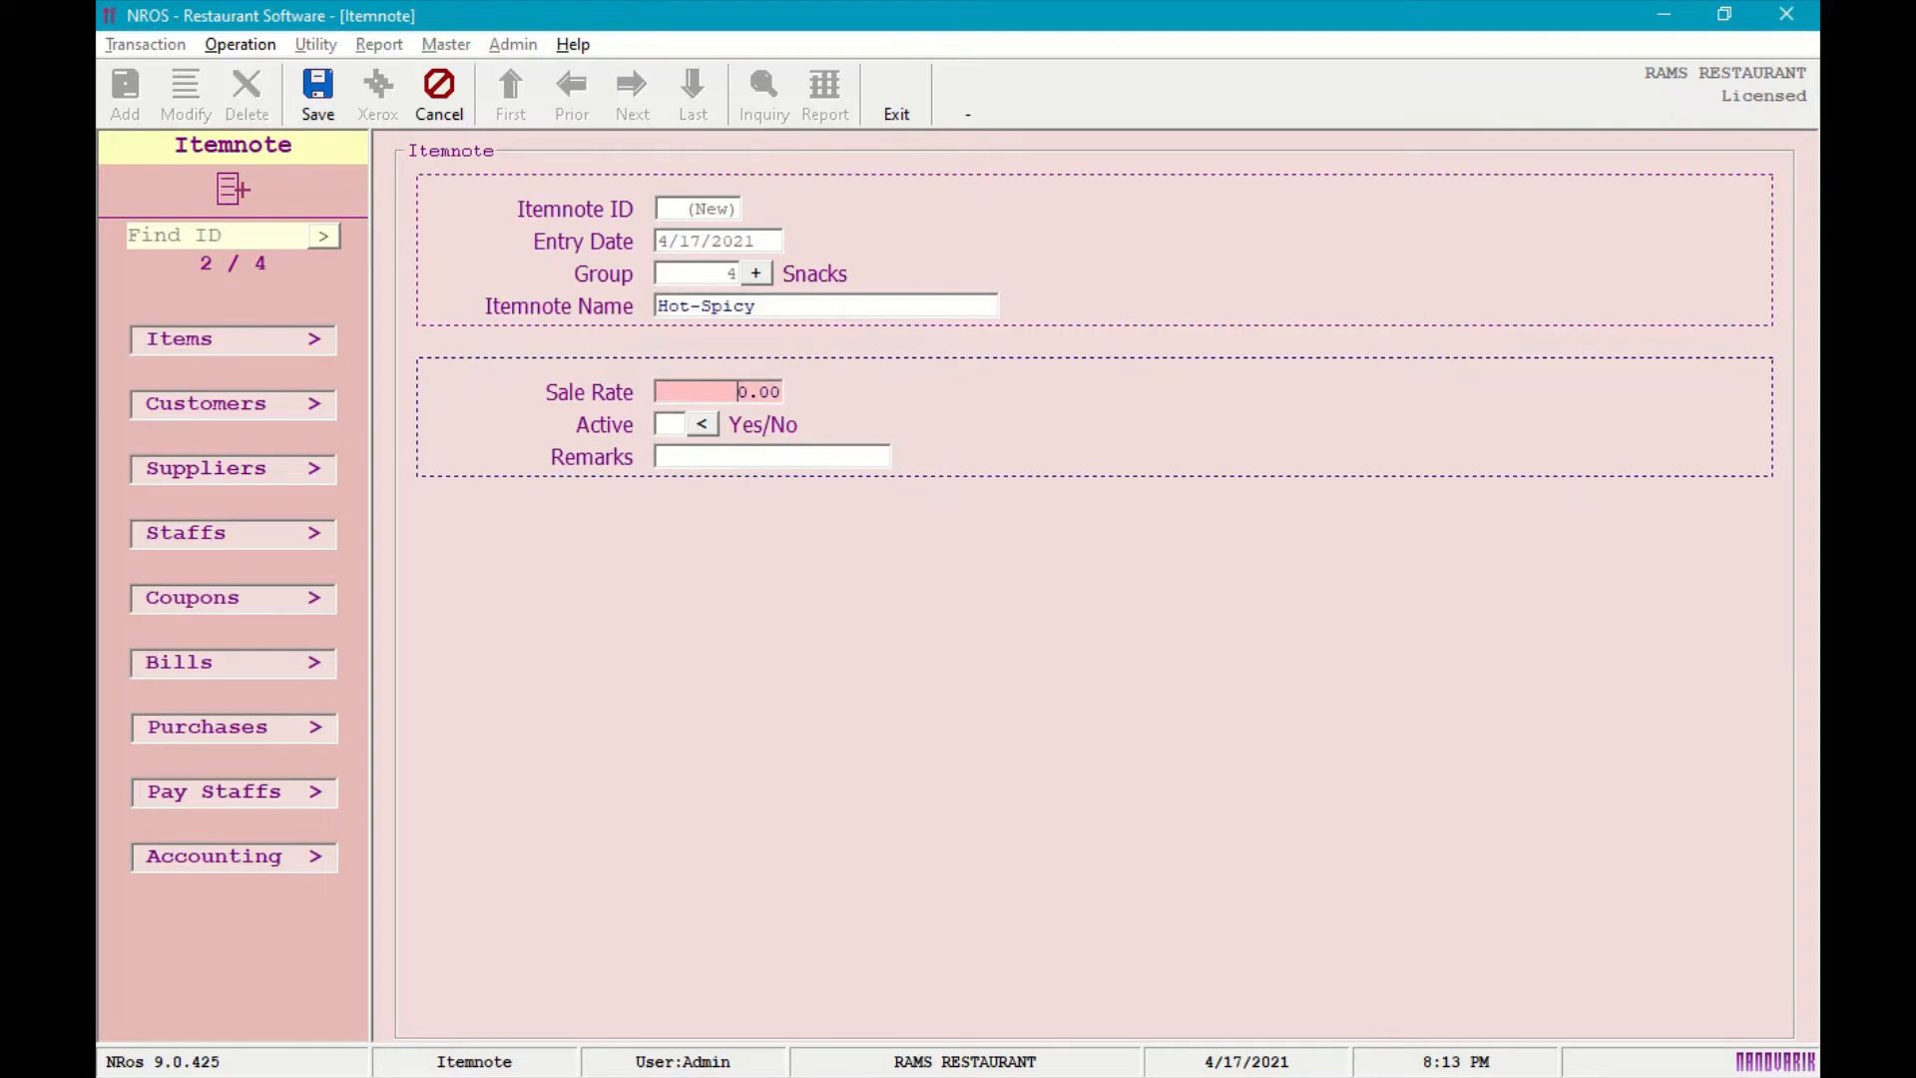
# Set the itemnote's sale rate to 1.00, Active to Y and remarks to "-", save it and close the form.
pyautogui.press('Delete')
pyautogui.press('Return')
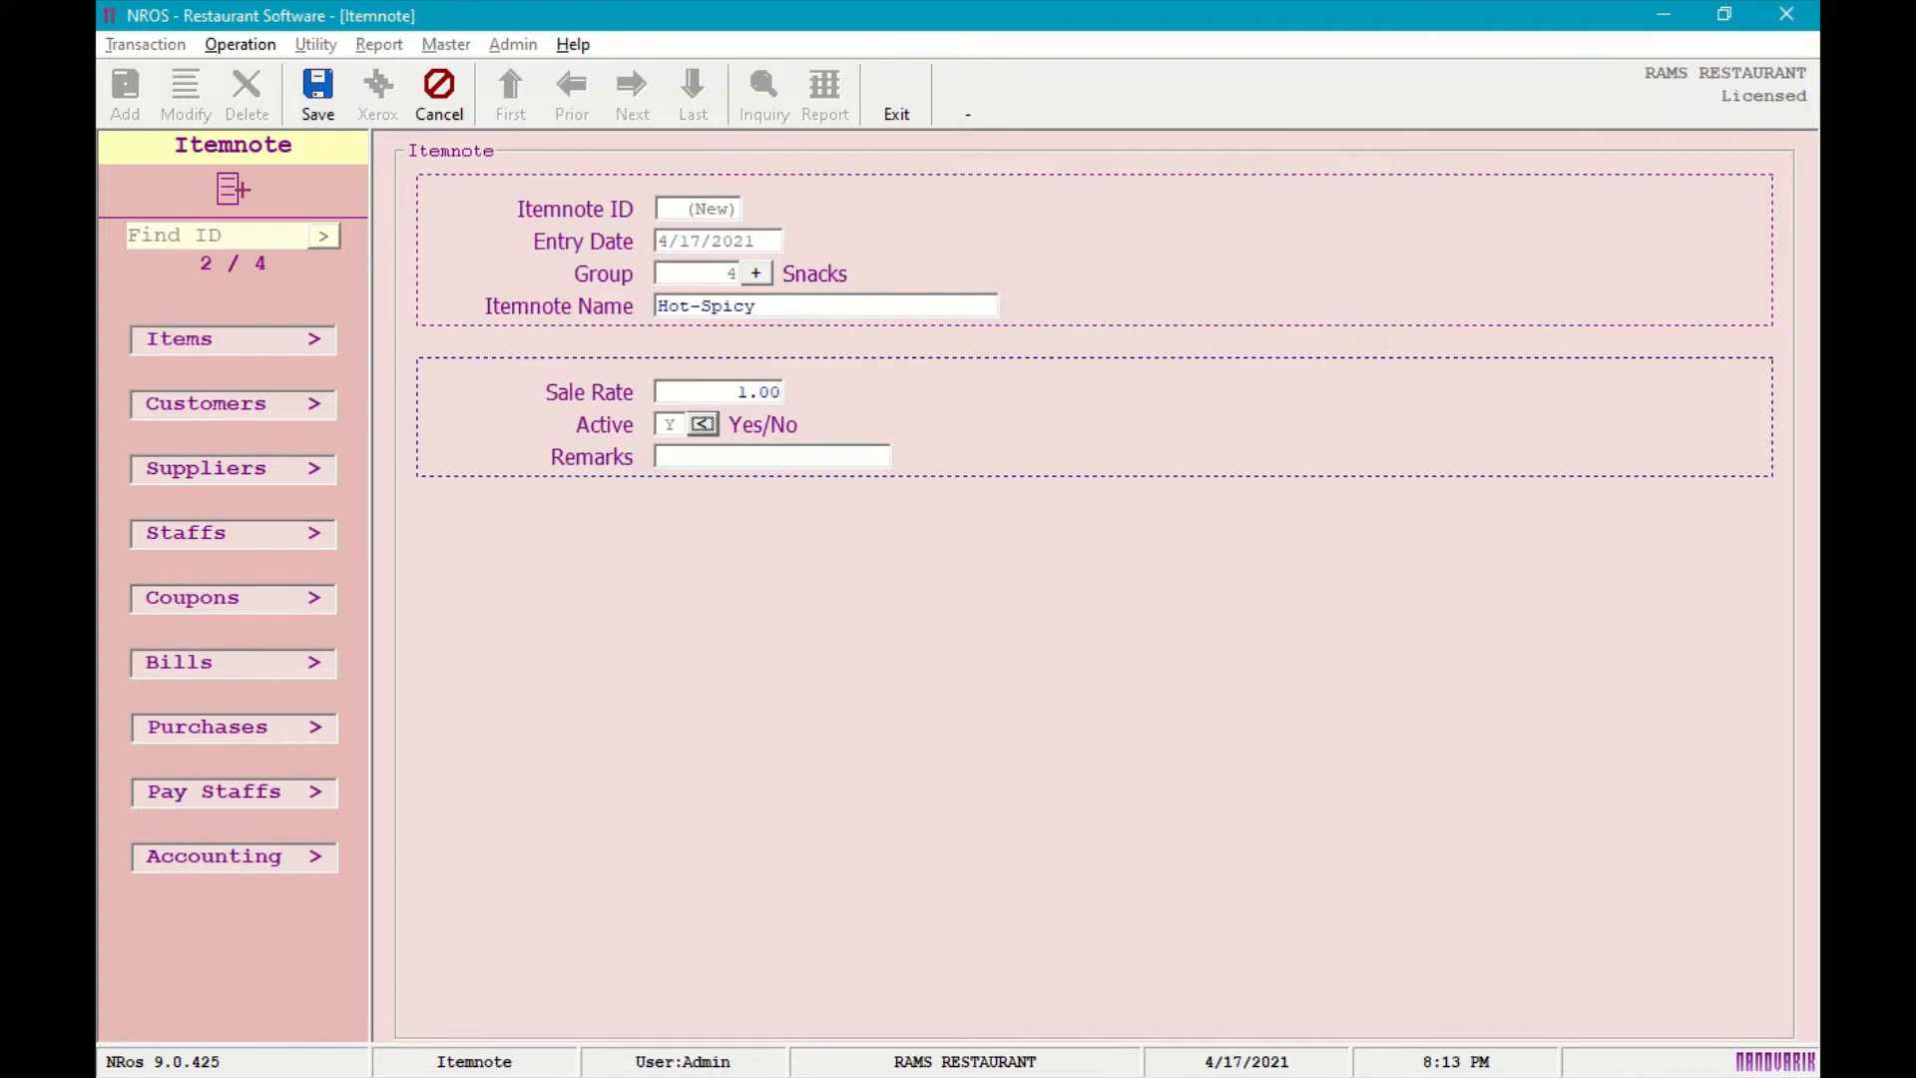
pyautogui.press('Return')
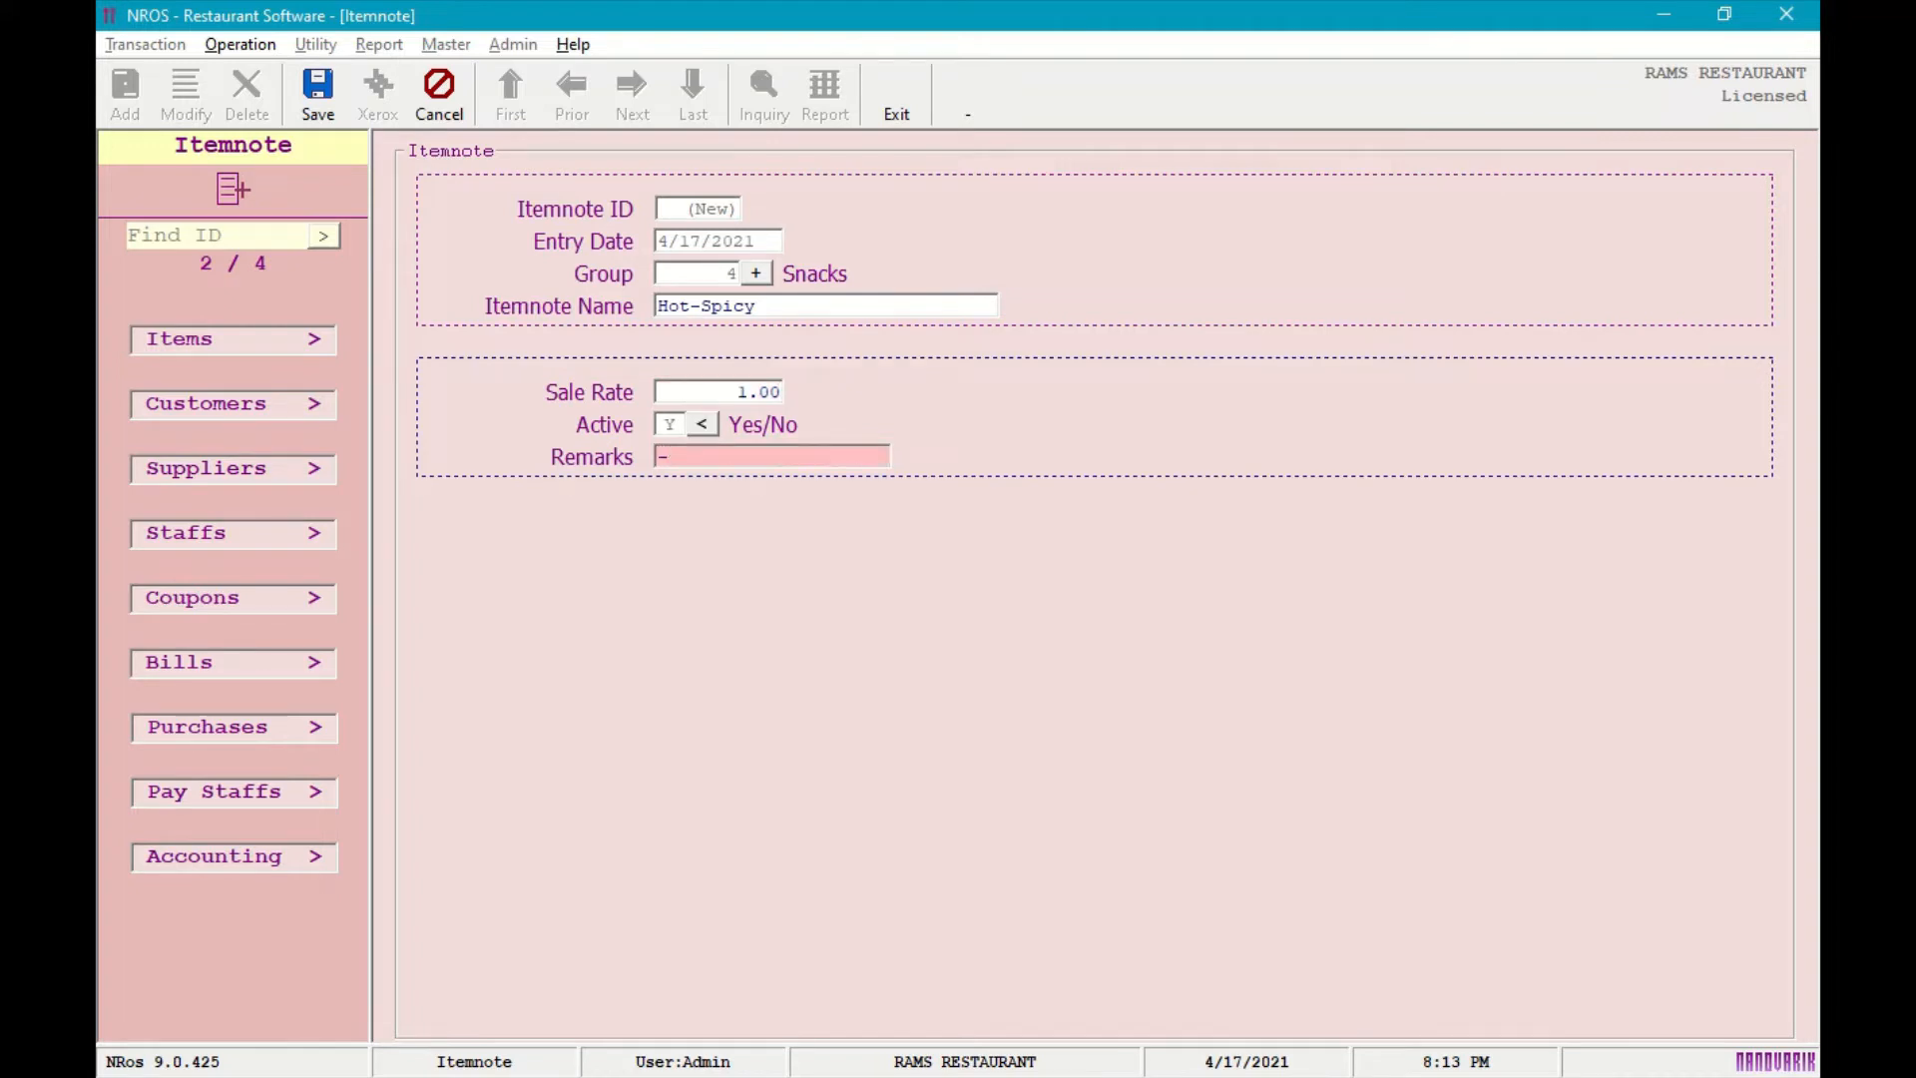
pyautogui.press('Return')
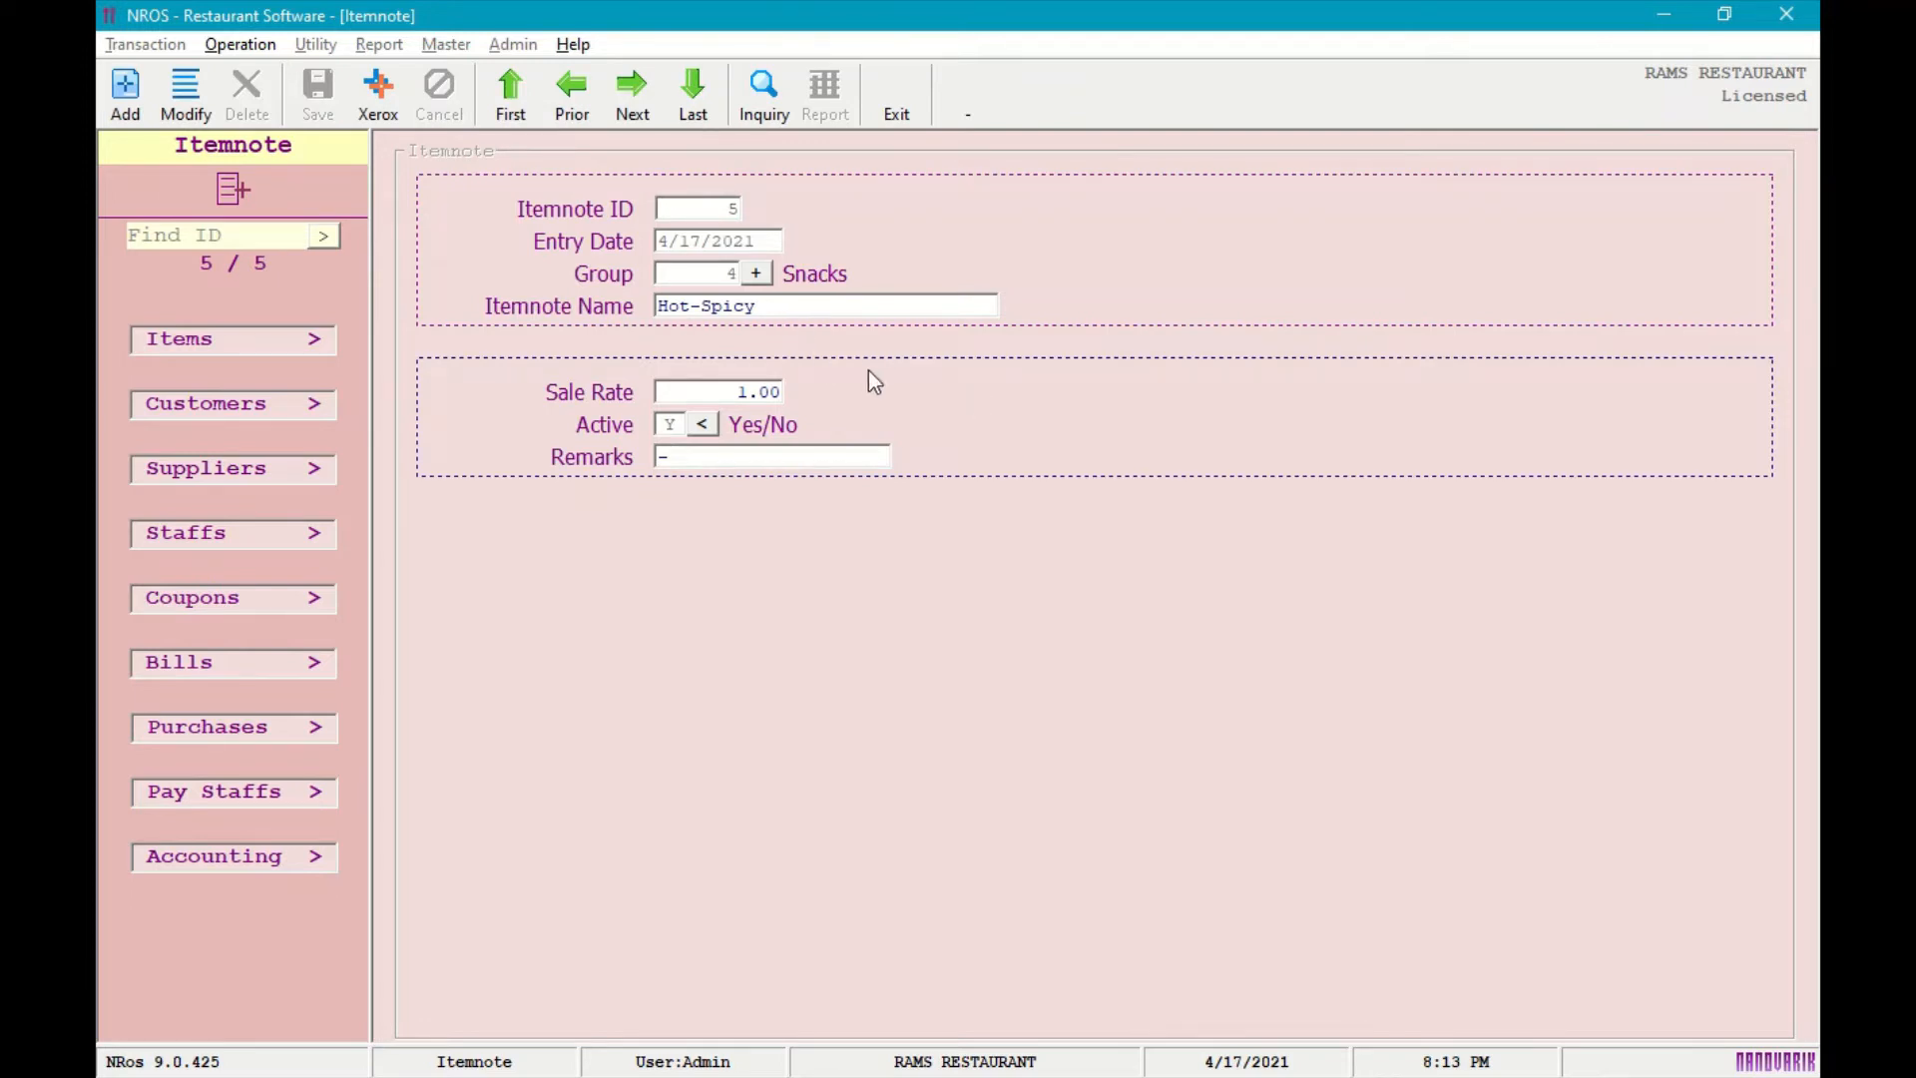
pyautogui.press('Escape')
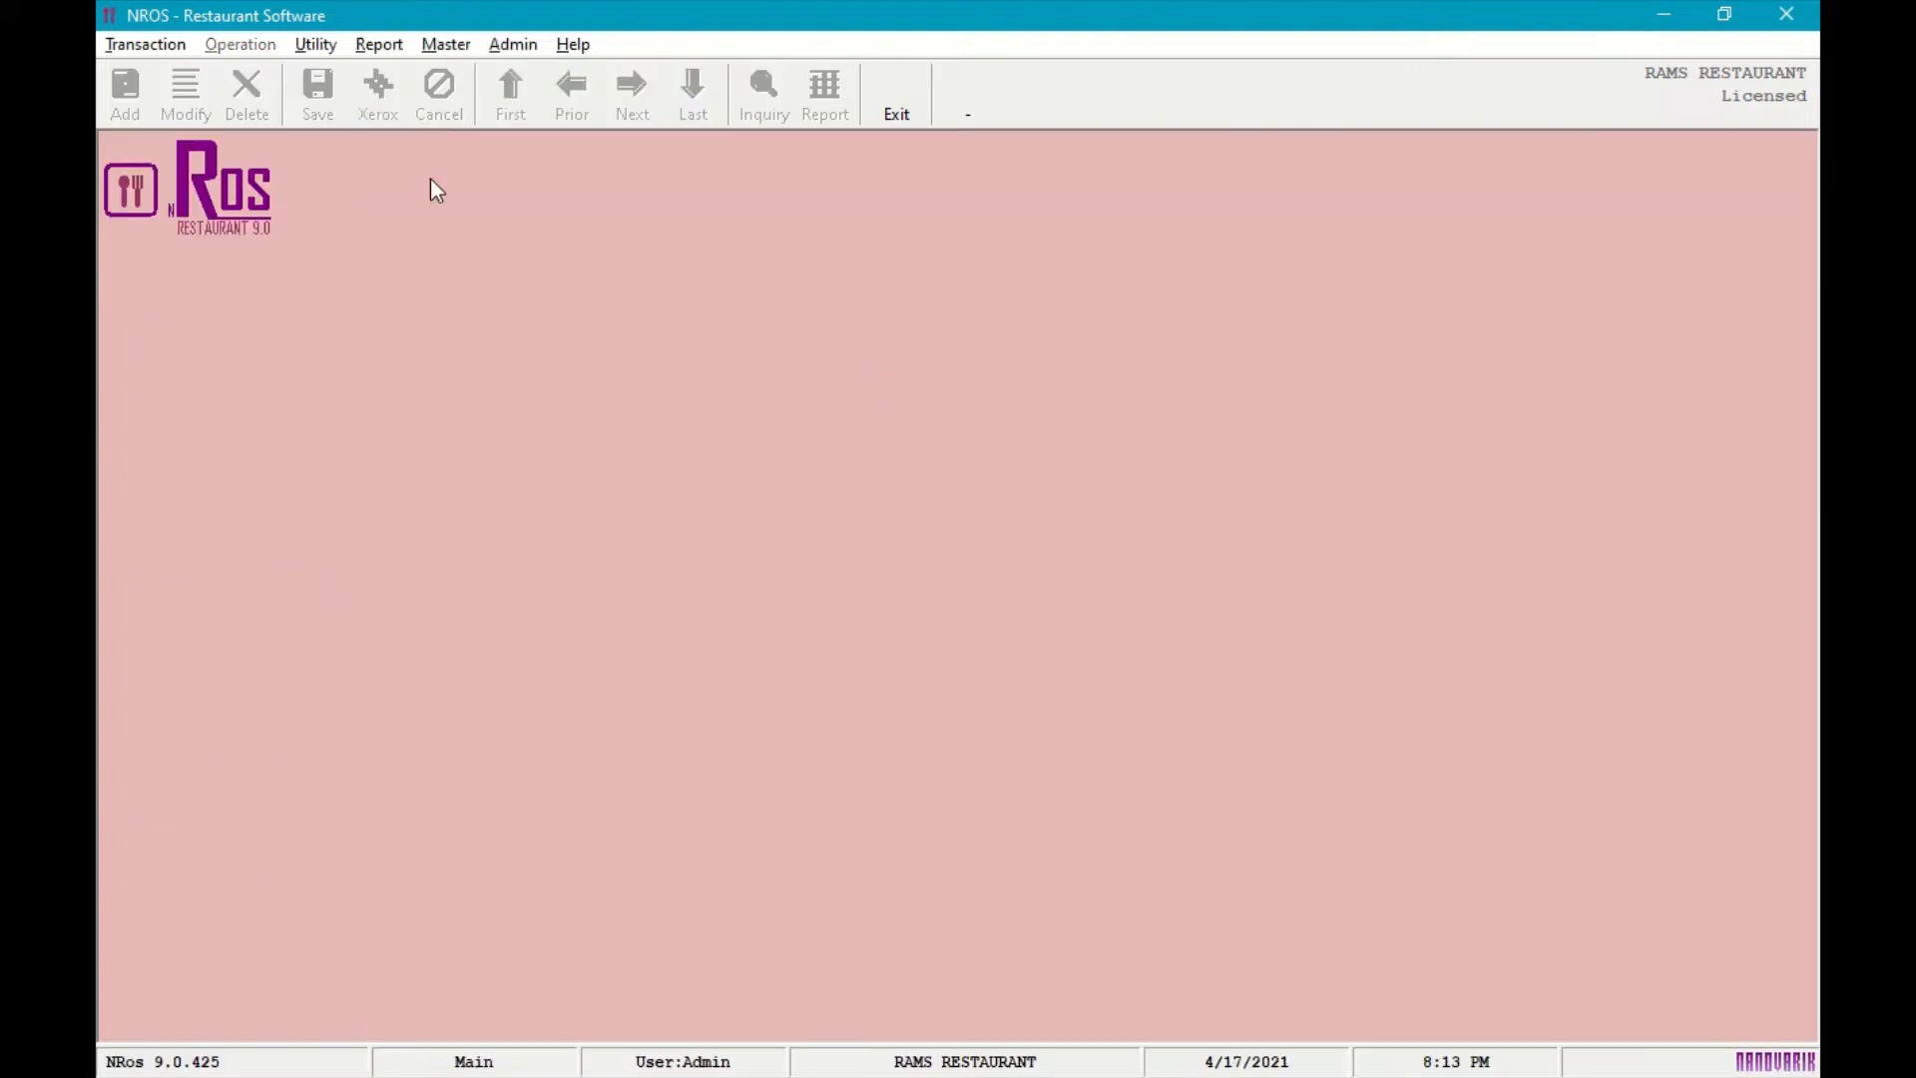
# Open the Account master form, review the existing account record and close the form.
pyautogui.click(451, 46)
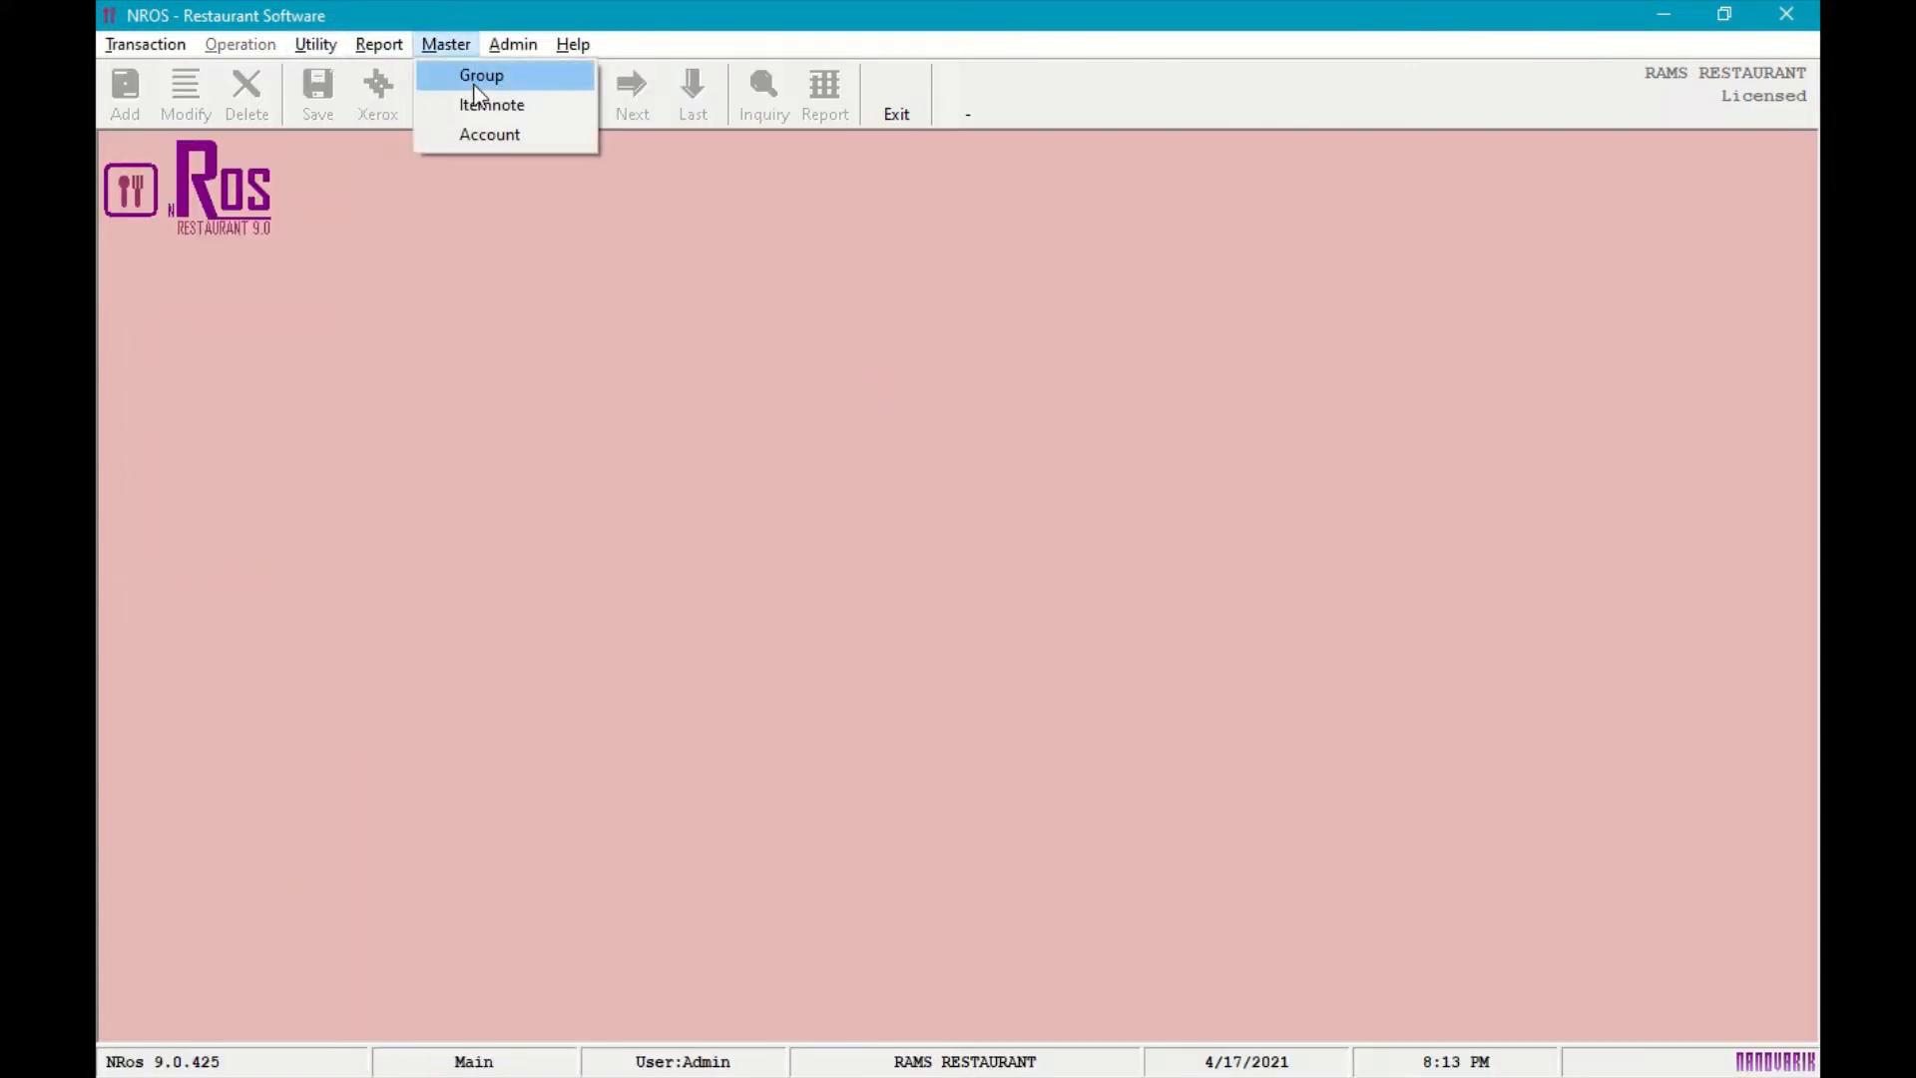
pyautogui.click(144, 44)
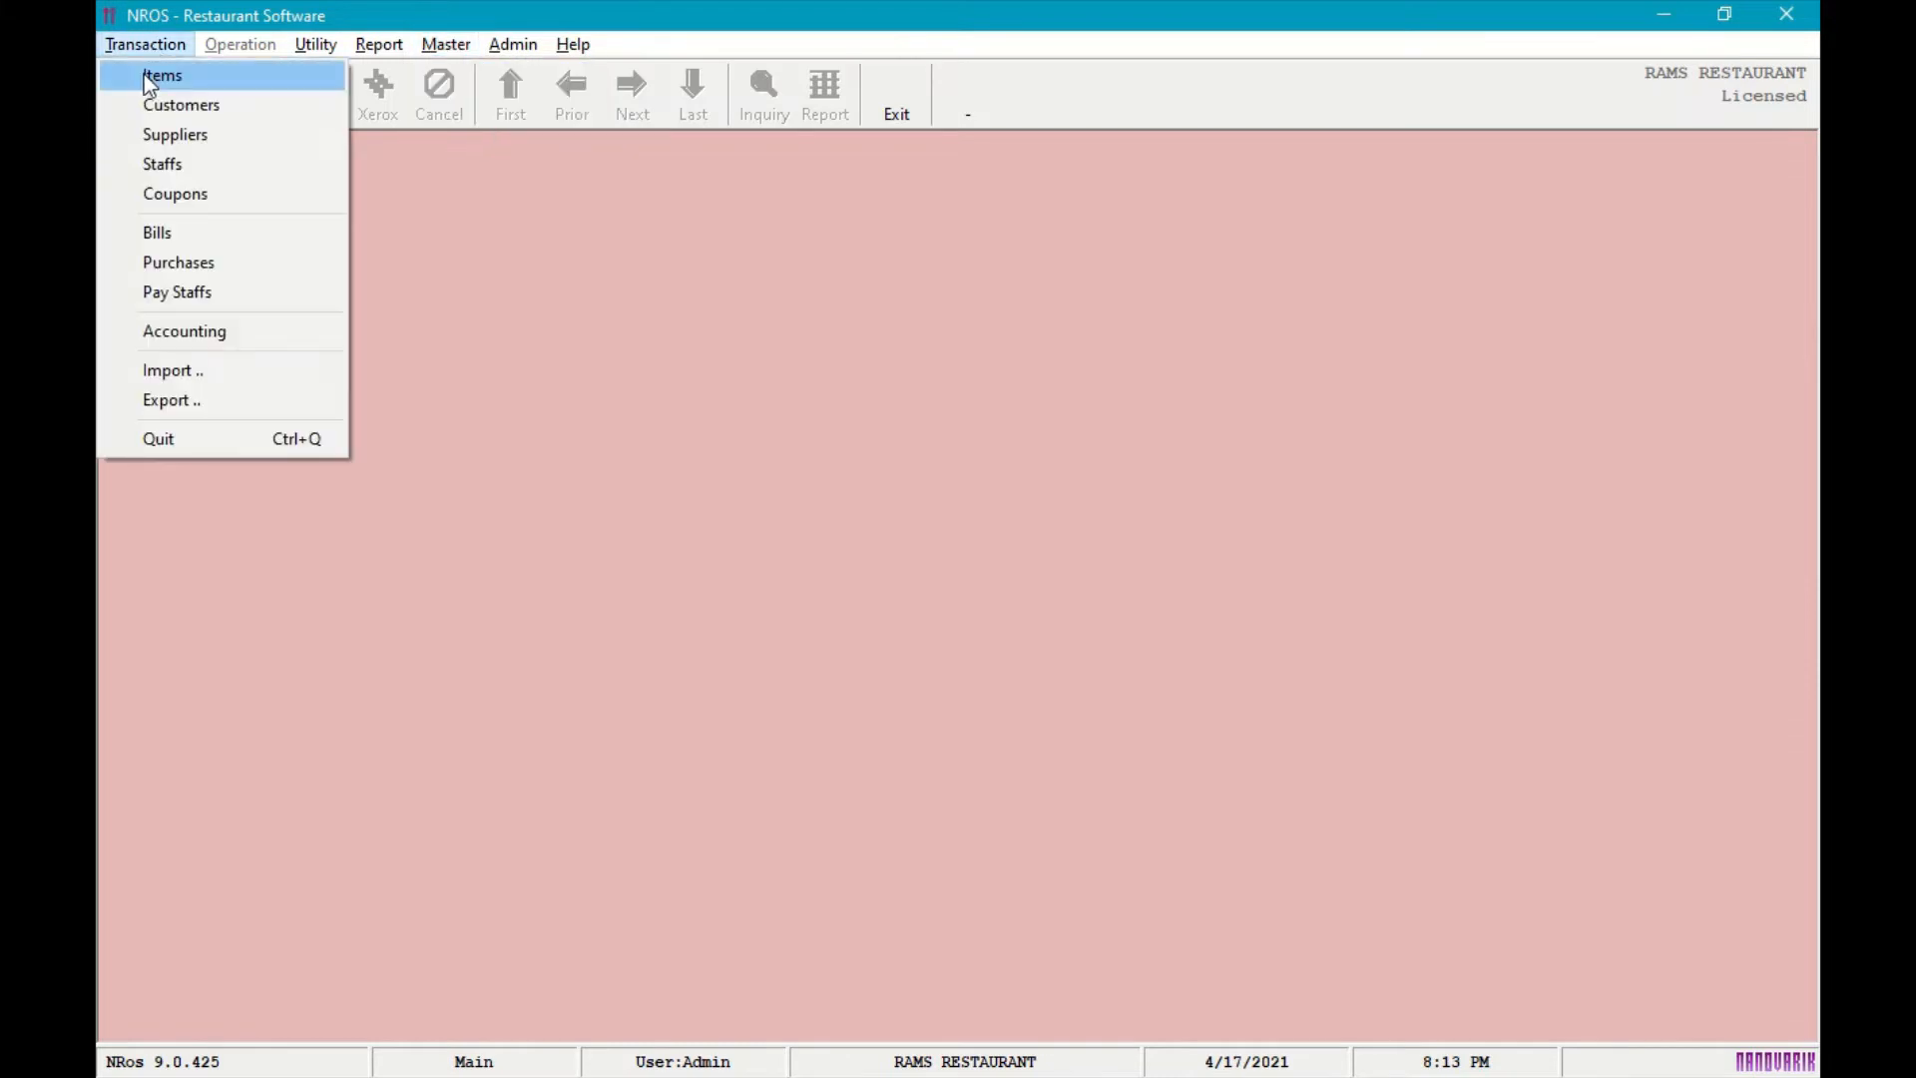
pyautogui.moveTo(446, 44)
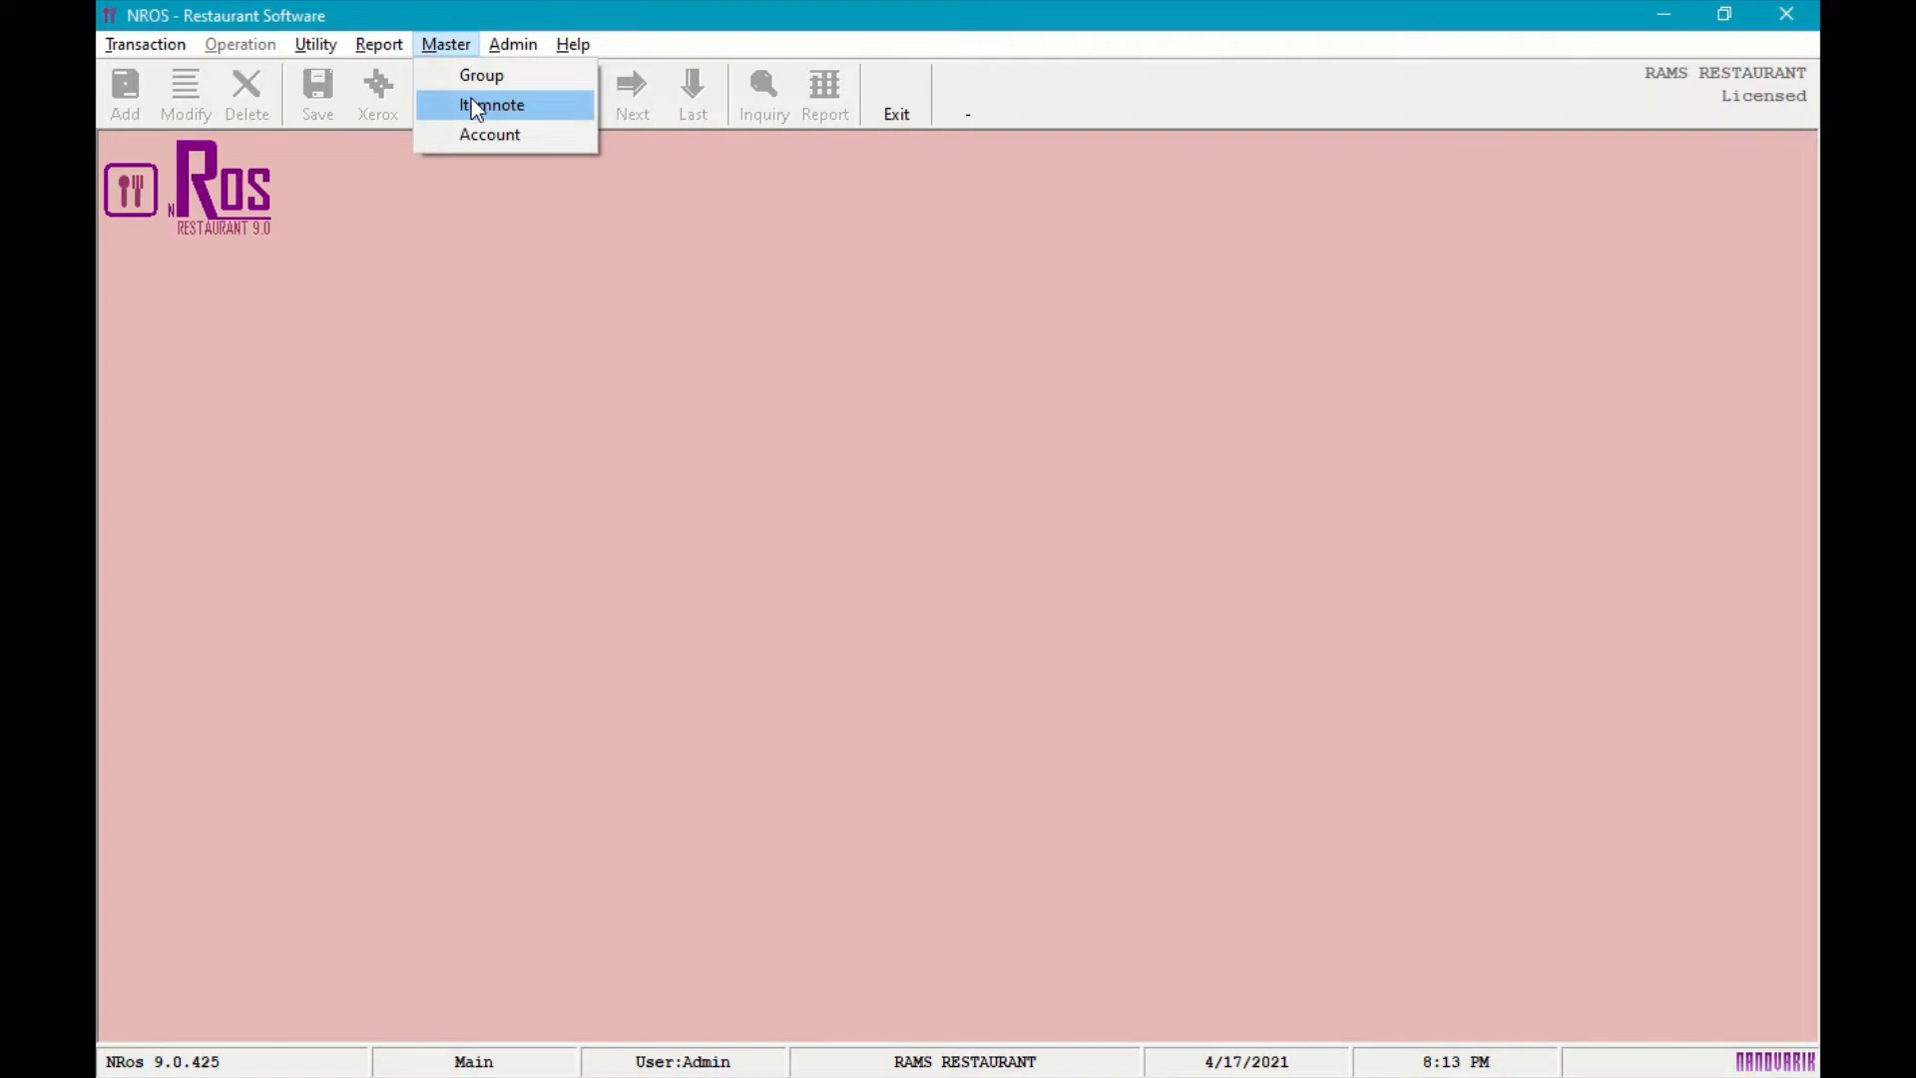
pyautogui.click(518, 143)
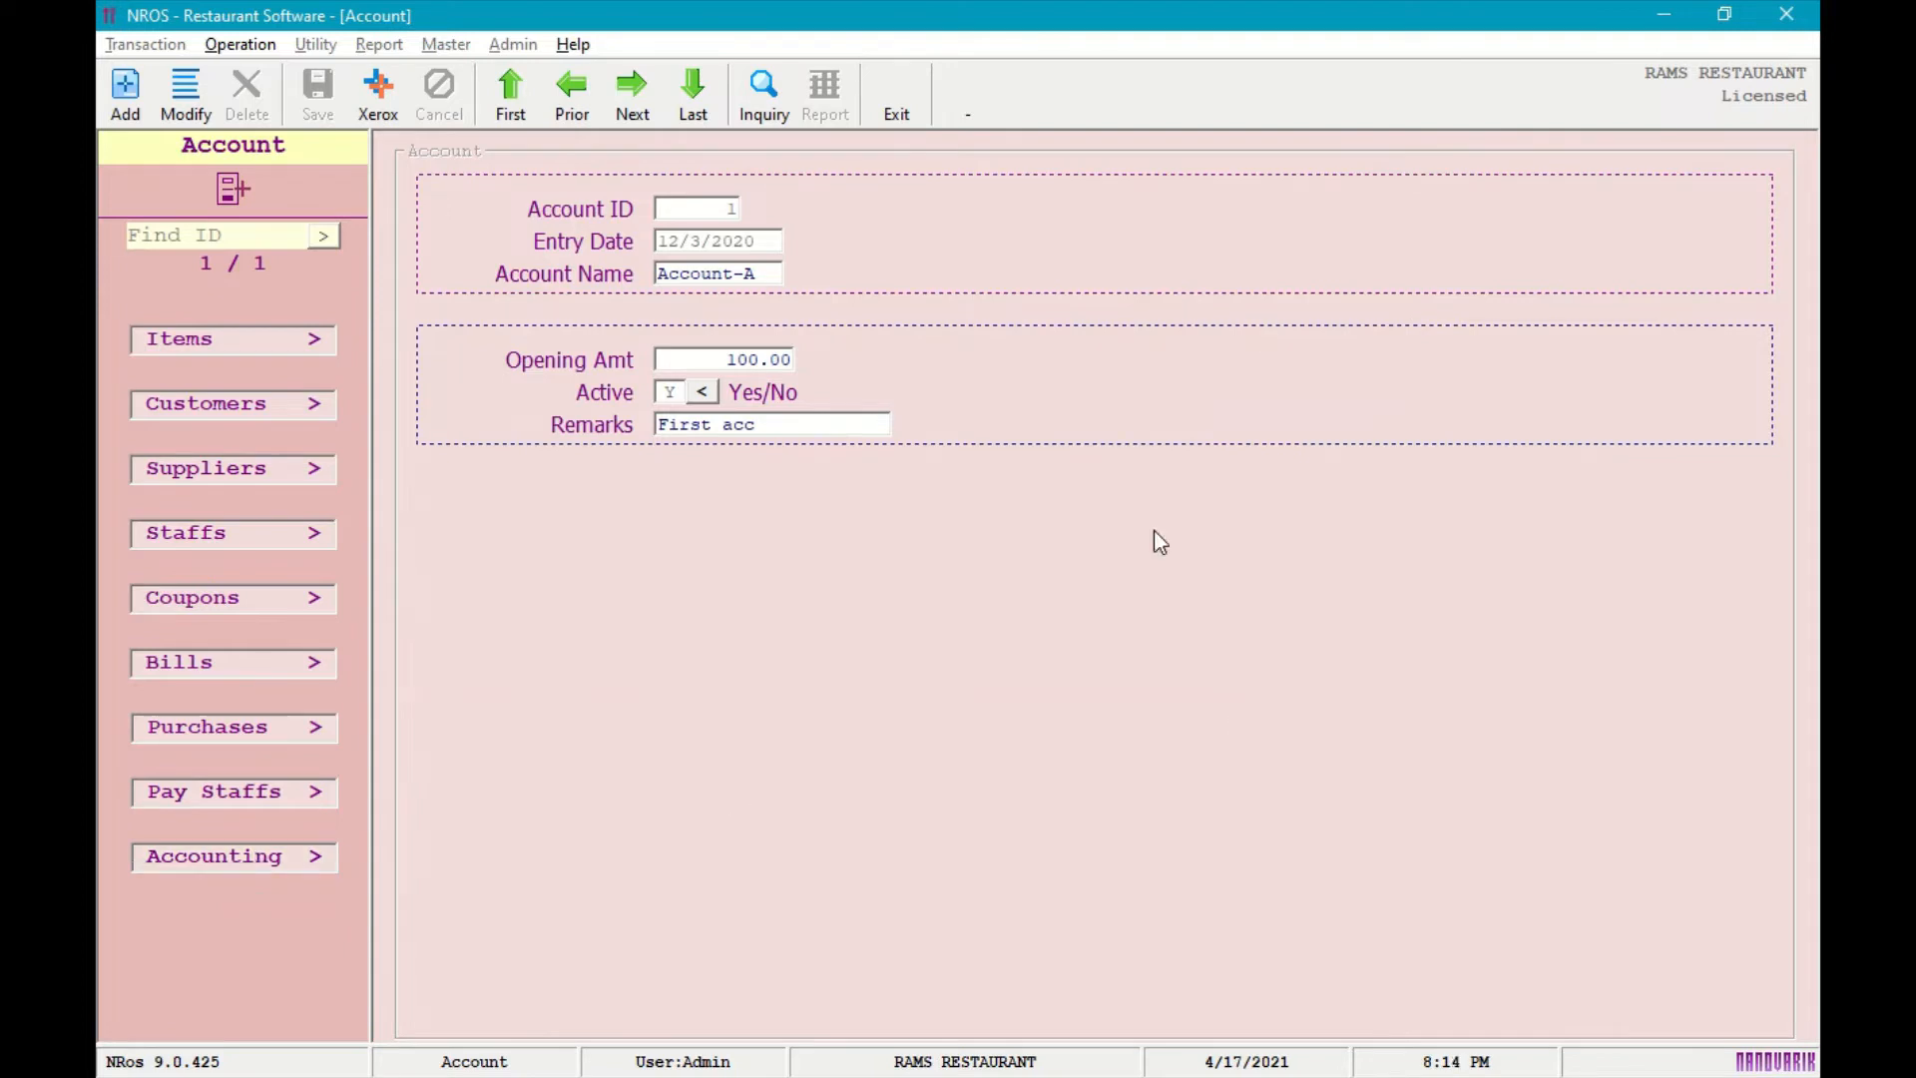
pyautogui.click(898, 118)
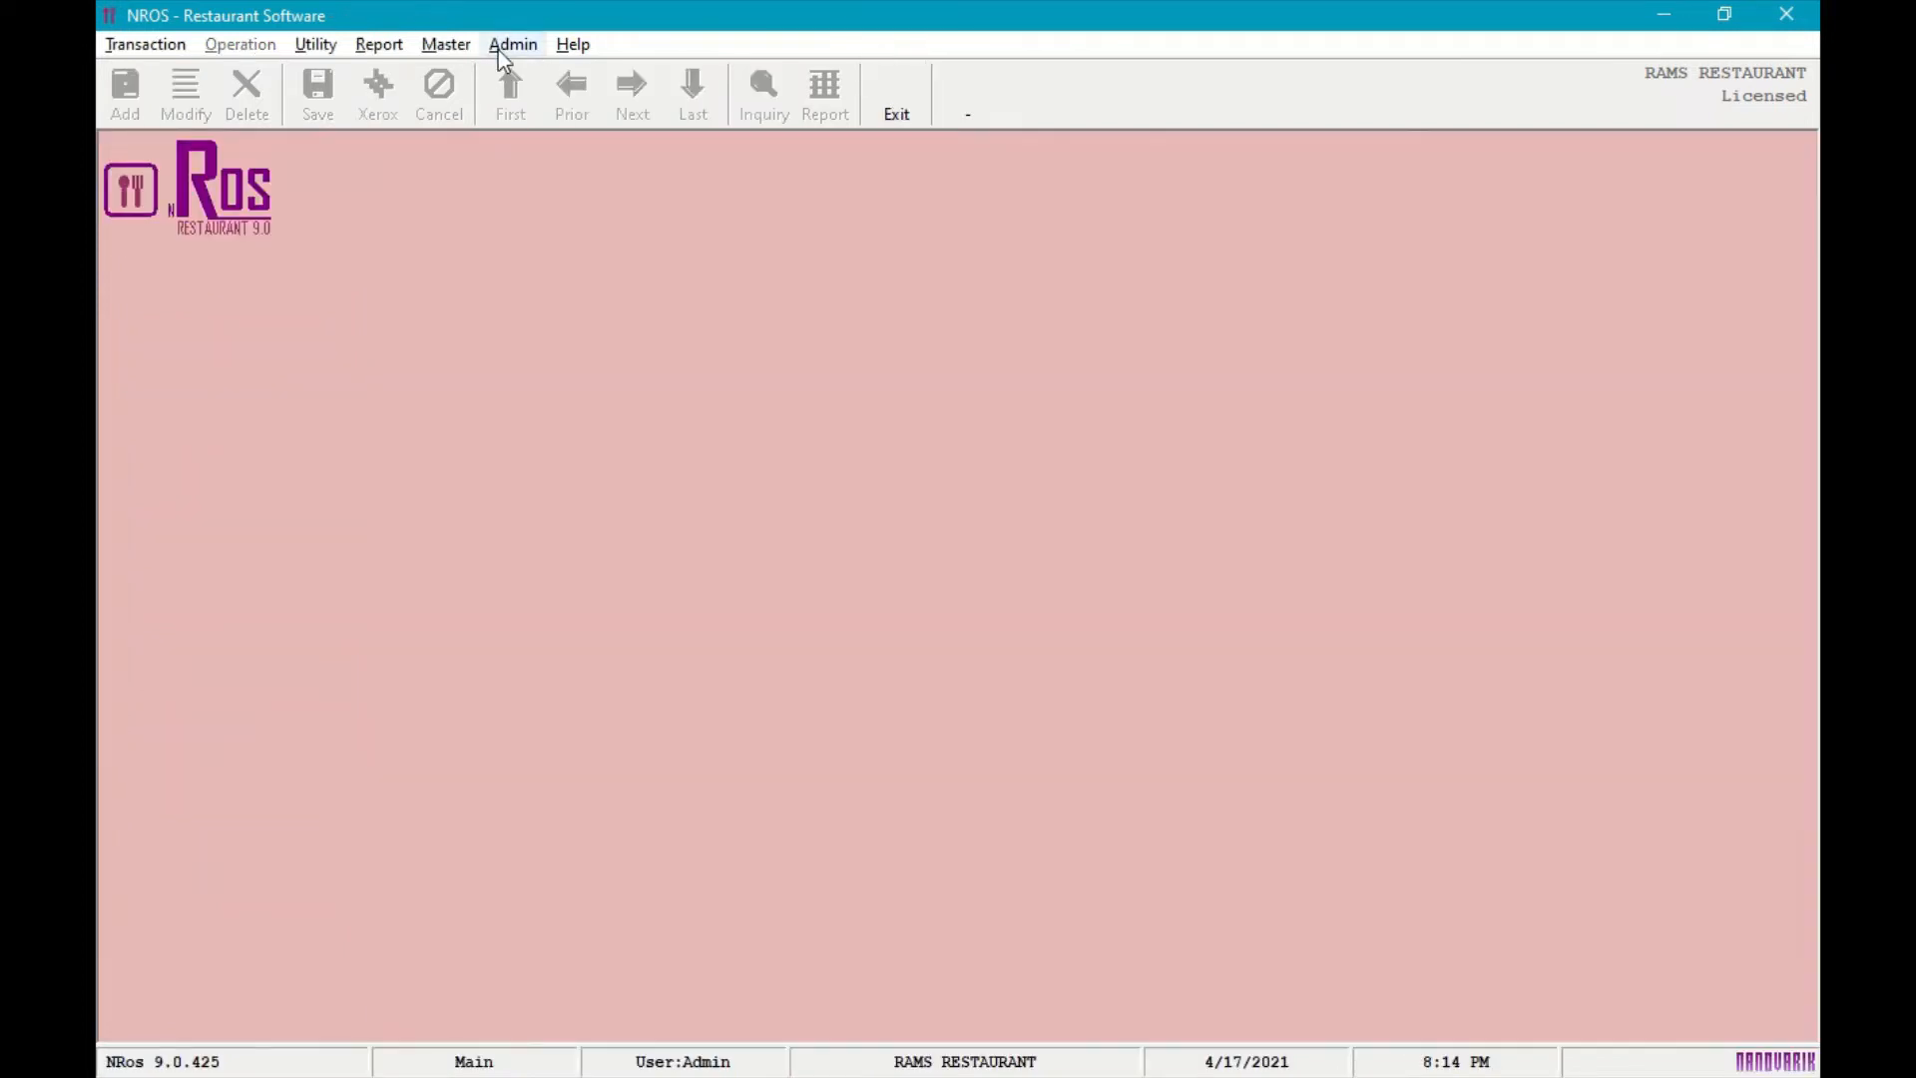
pyautogui.click(513, 44)
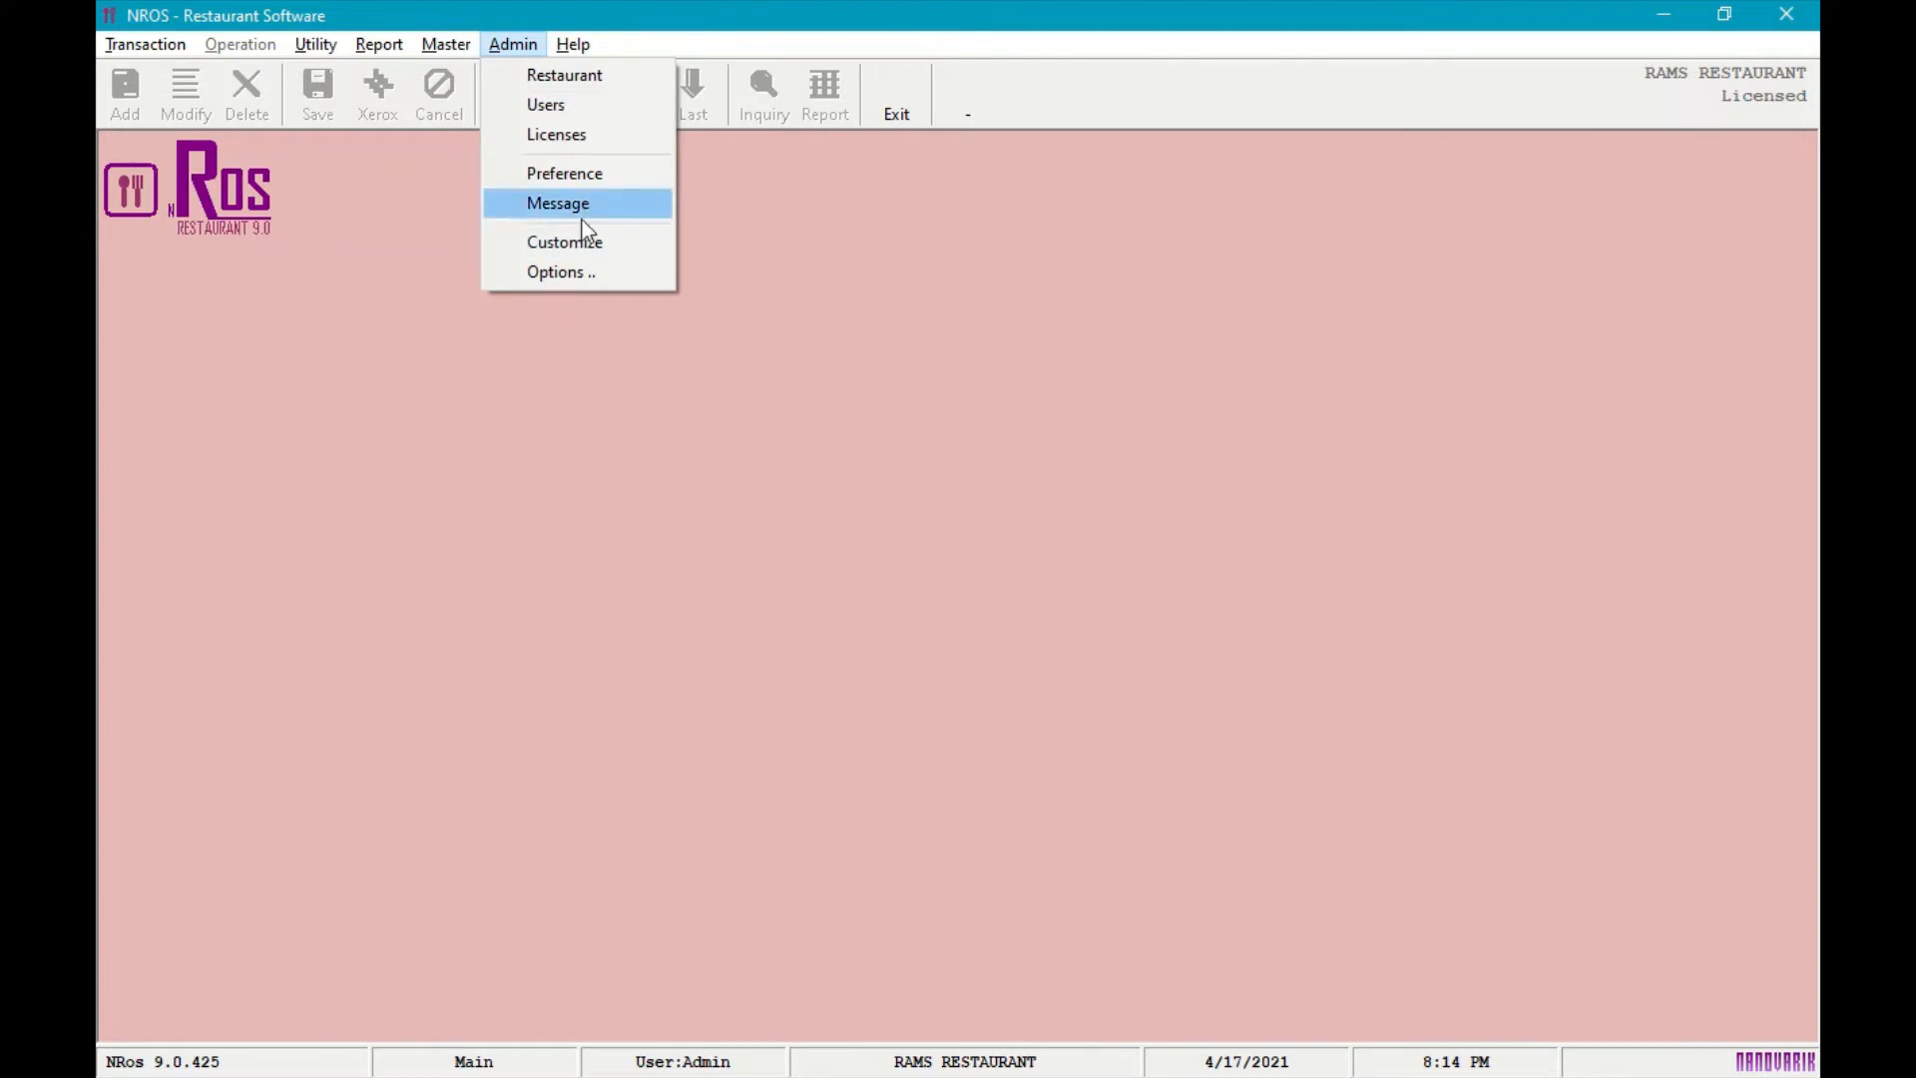
pyautogui.moveTo(599, 52)
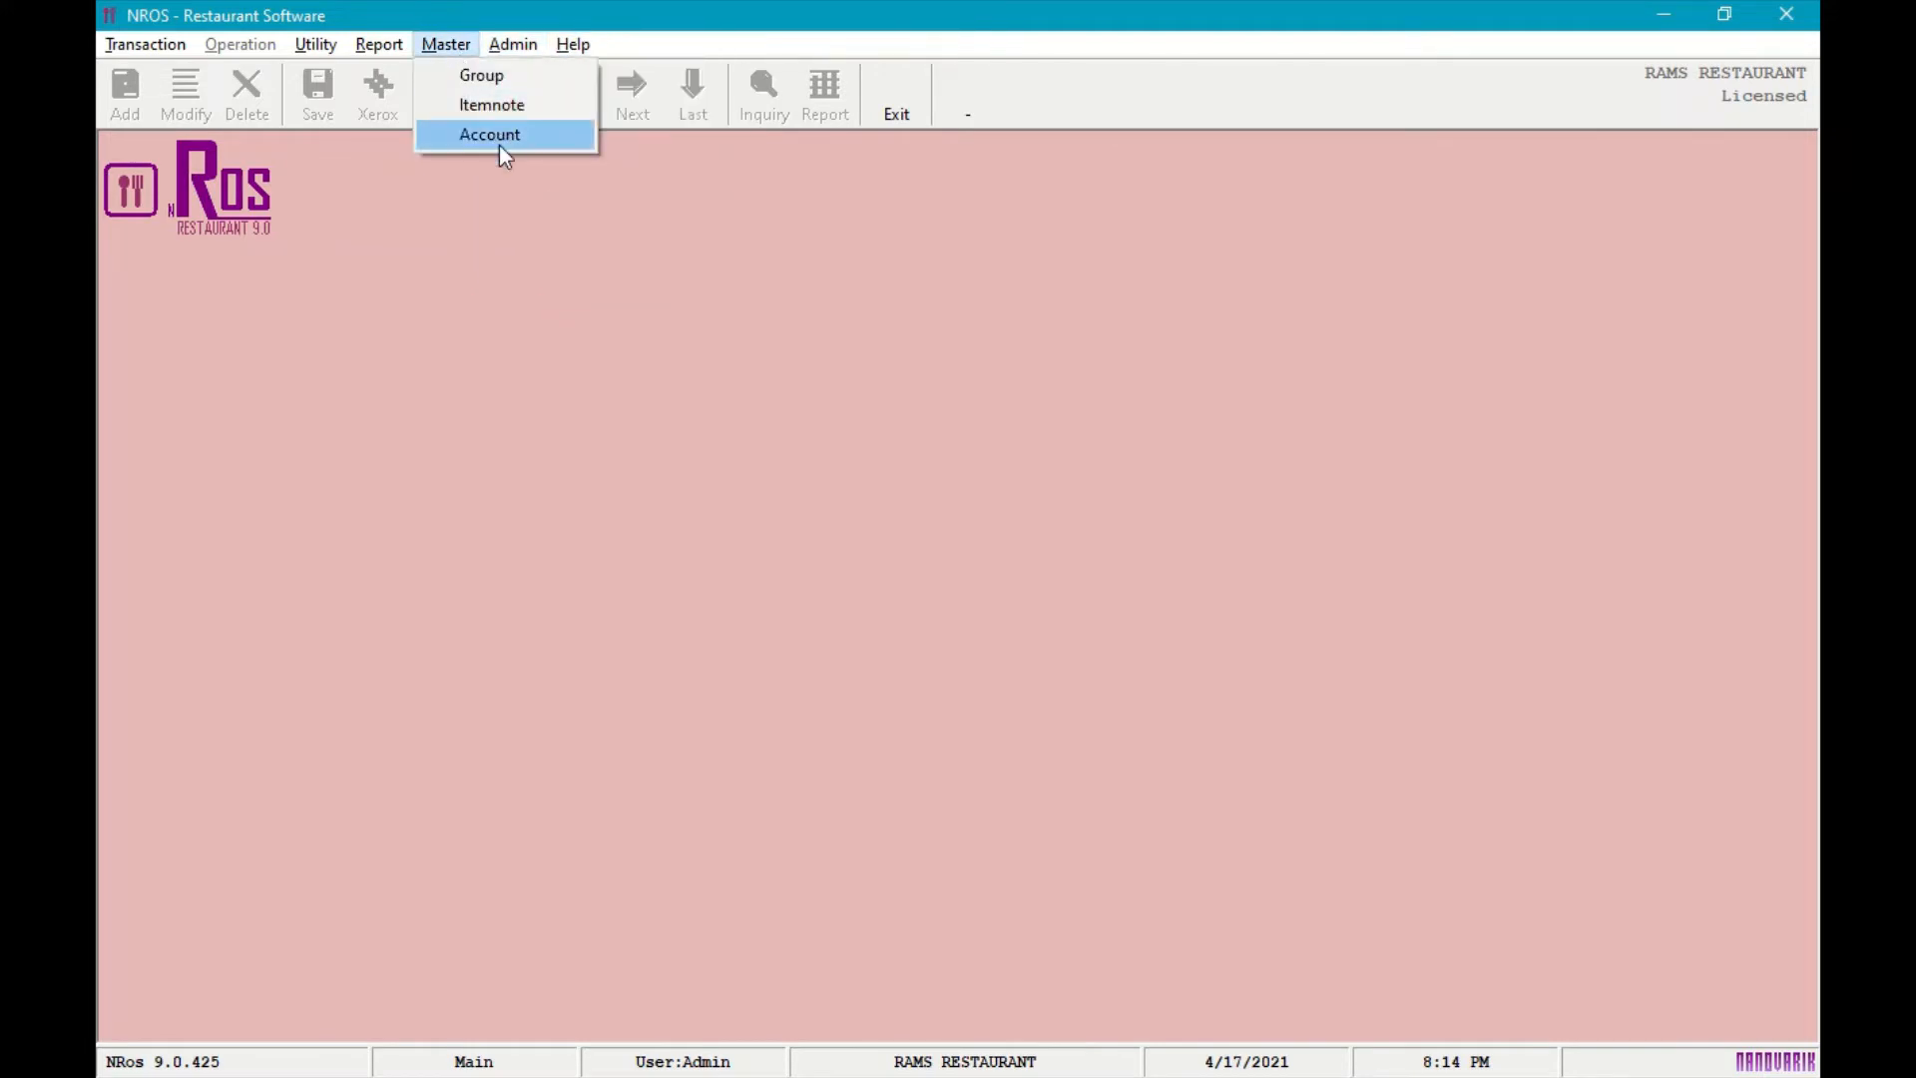
# Open the Items form and browse the existing item records back to the first and forward to the second.
pyautogui.moveTo(171, 48)
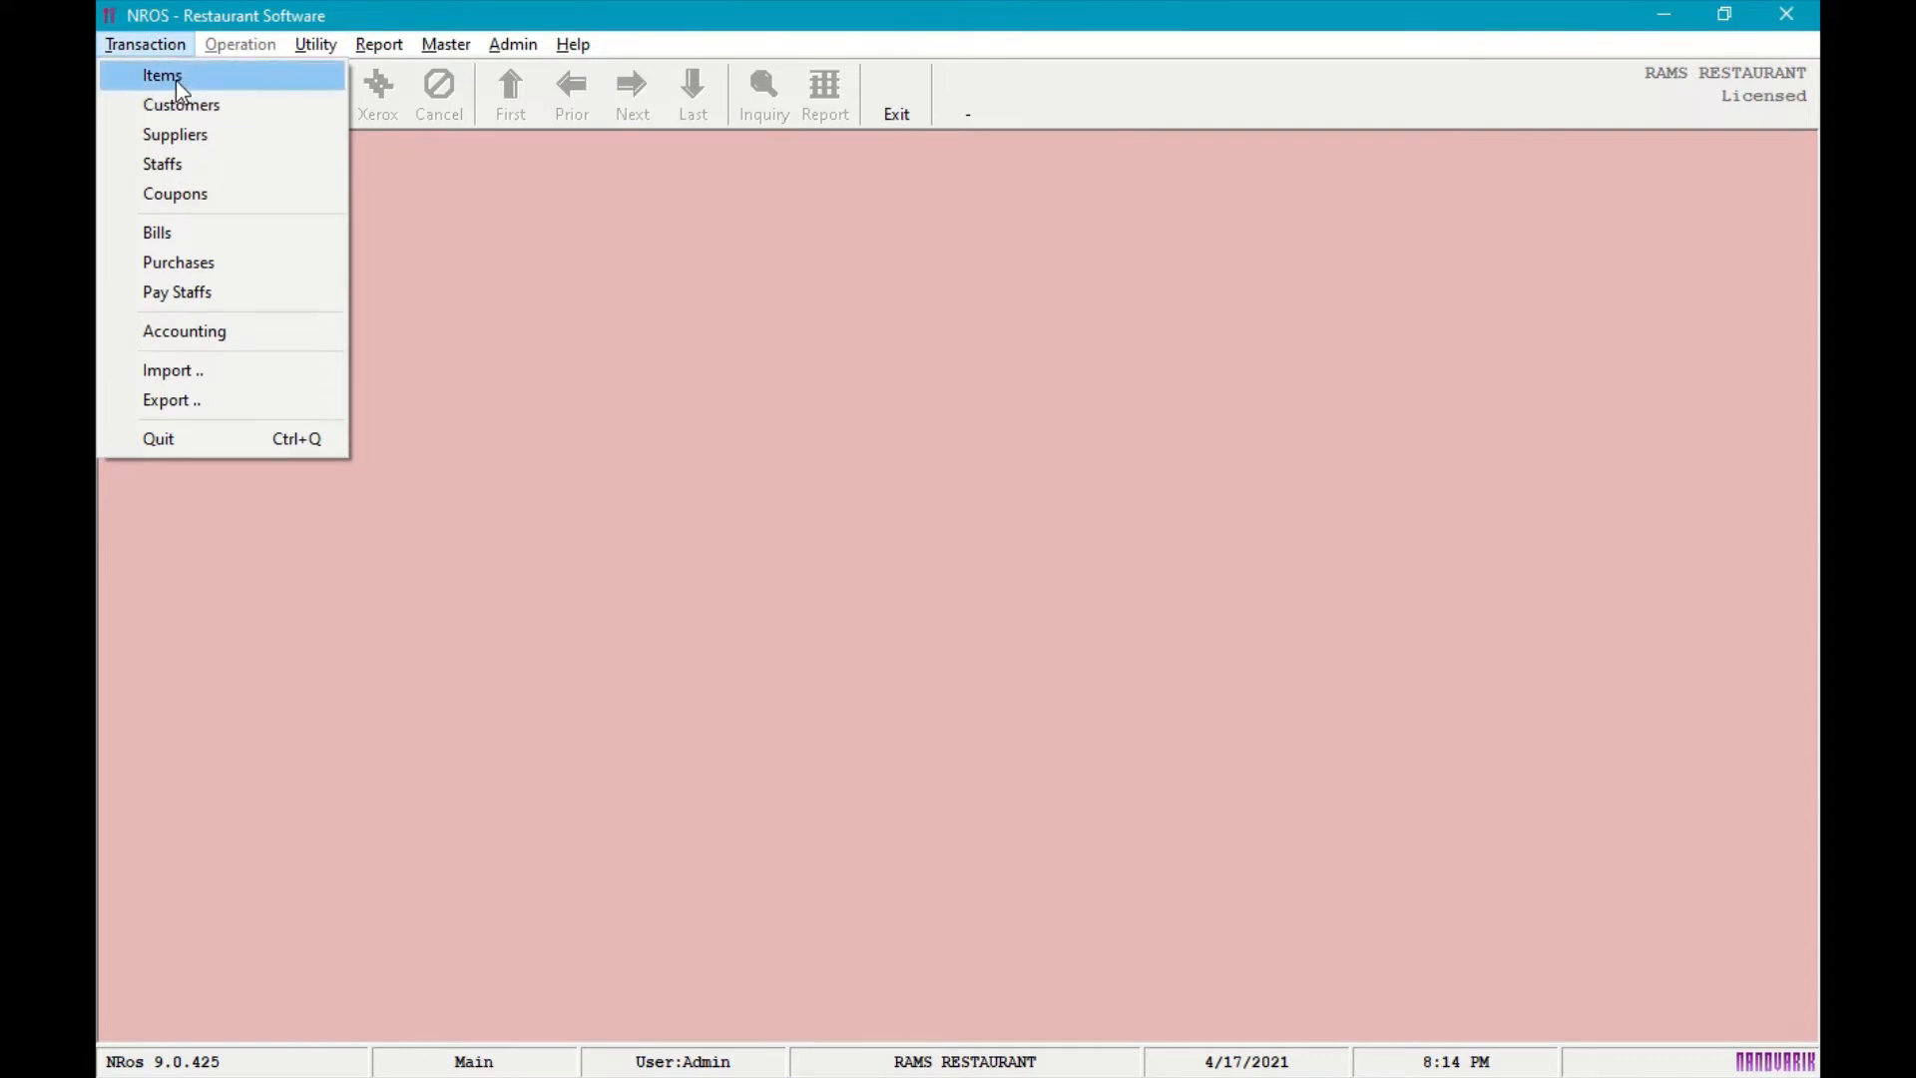
pyautogui.click(176, 80)
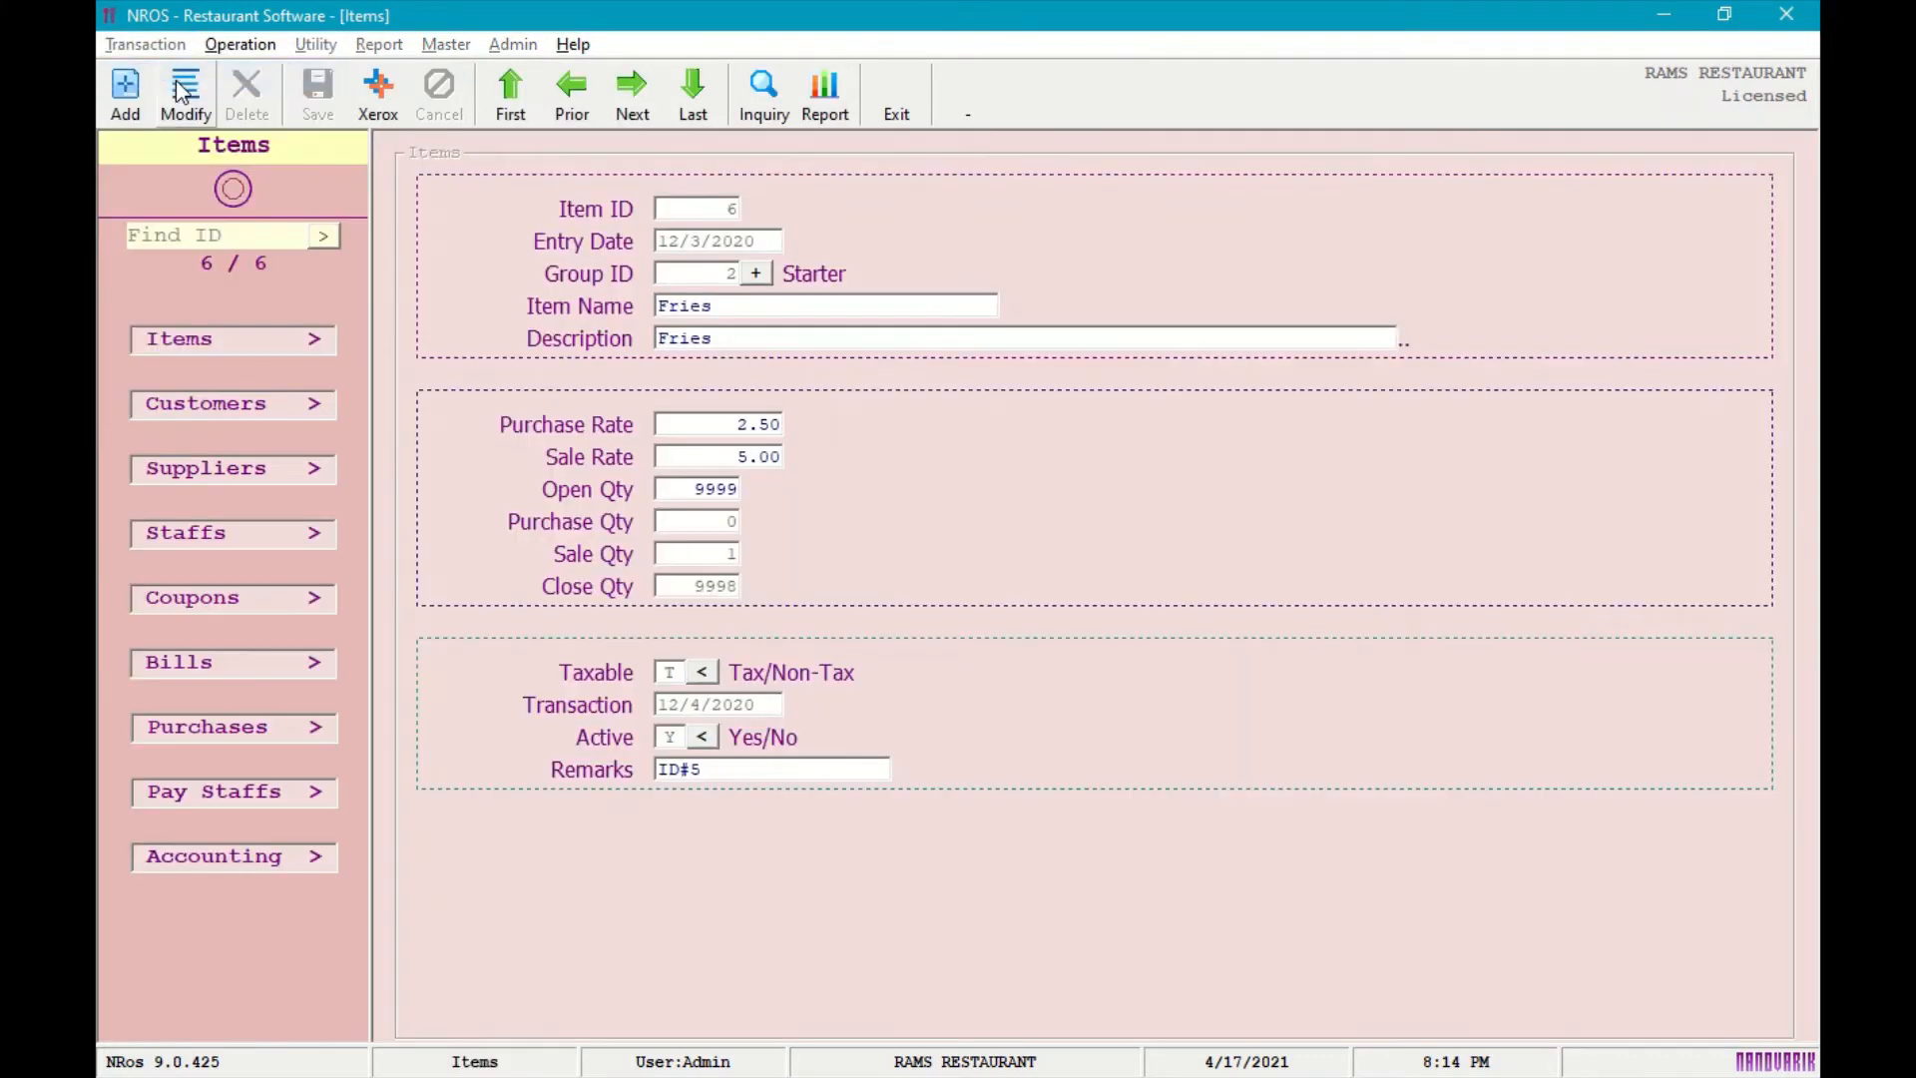
pyautogui.click(569, 102)
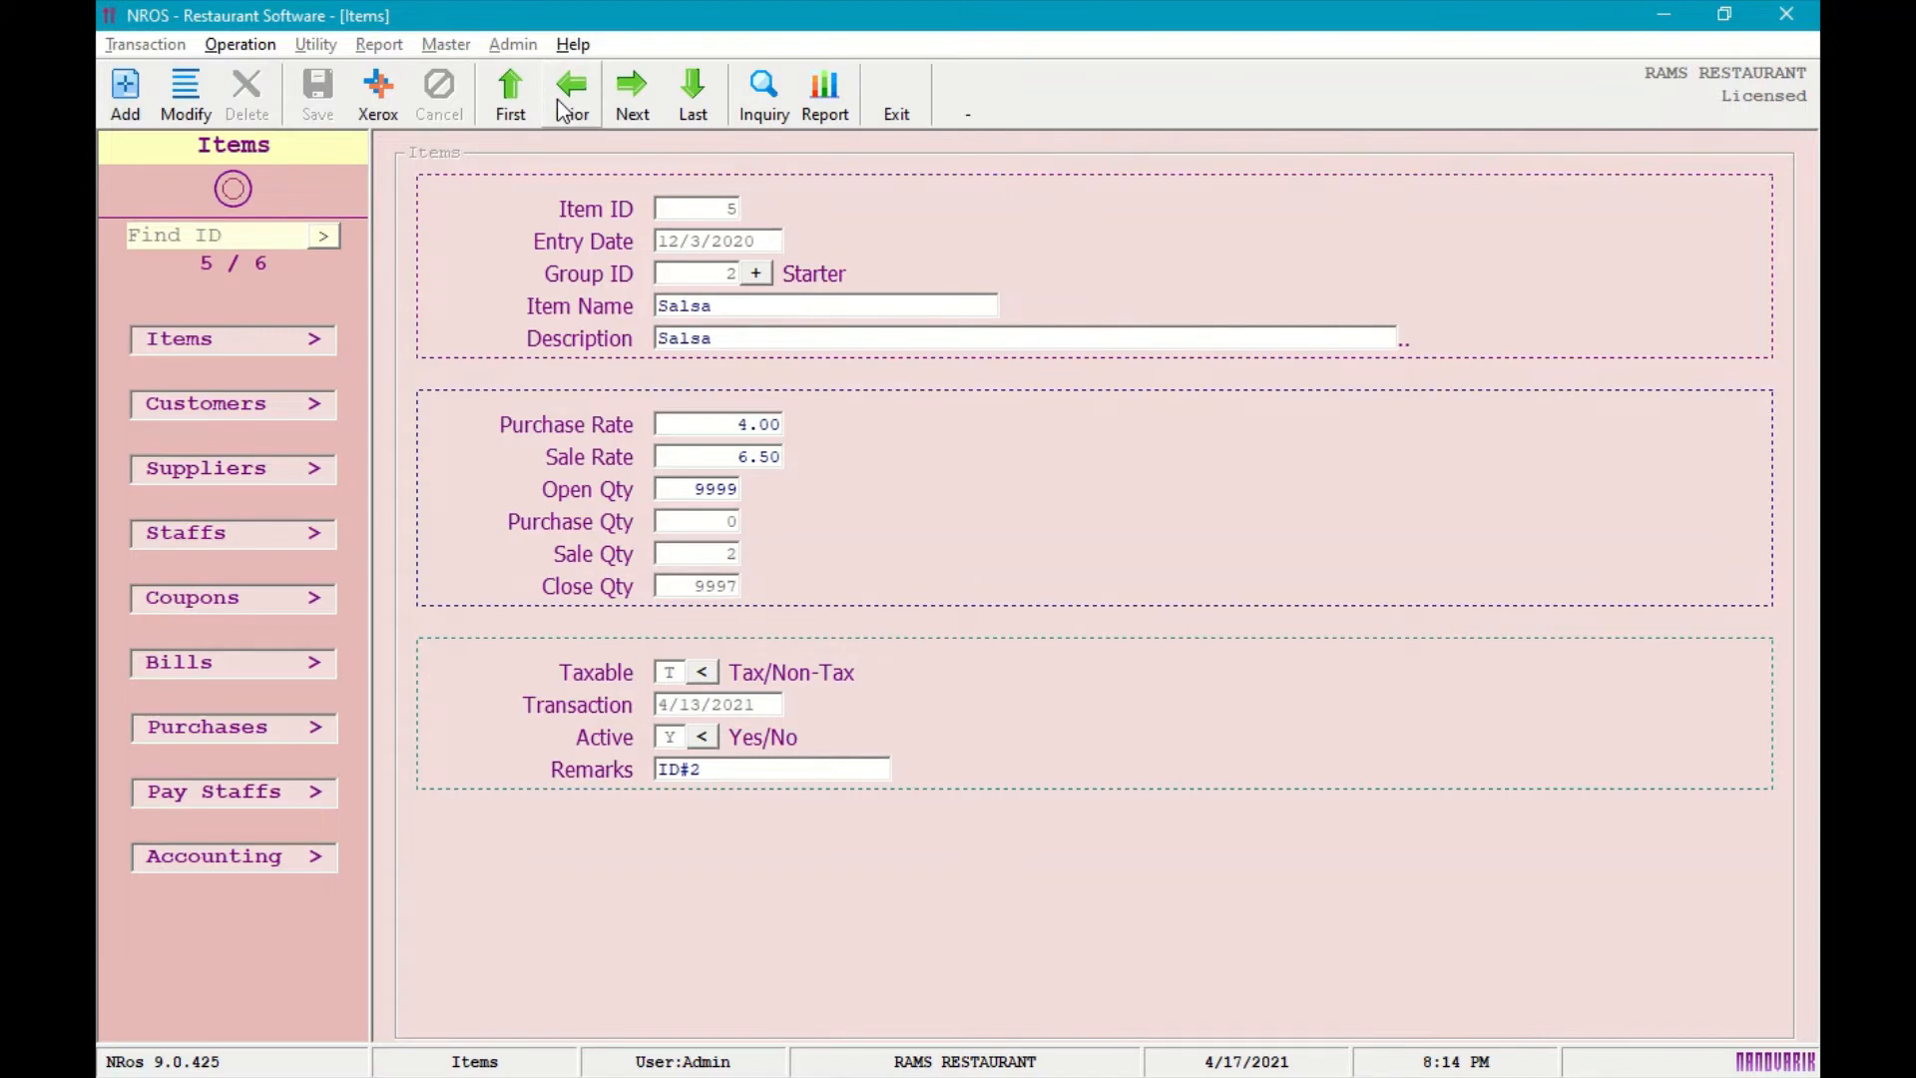
pyautogui.click(567, 101)
pyautogui.click(562, 103)
pyautogui.click(561, 108)
pyautogui.click(561, 108)
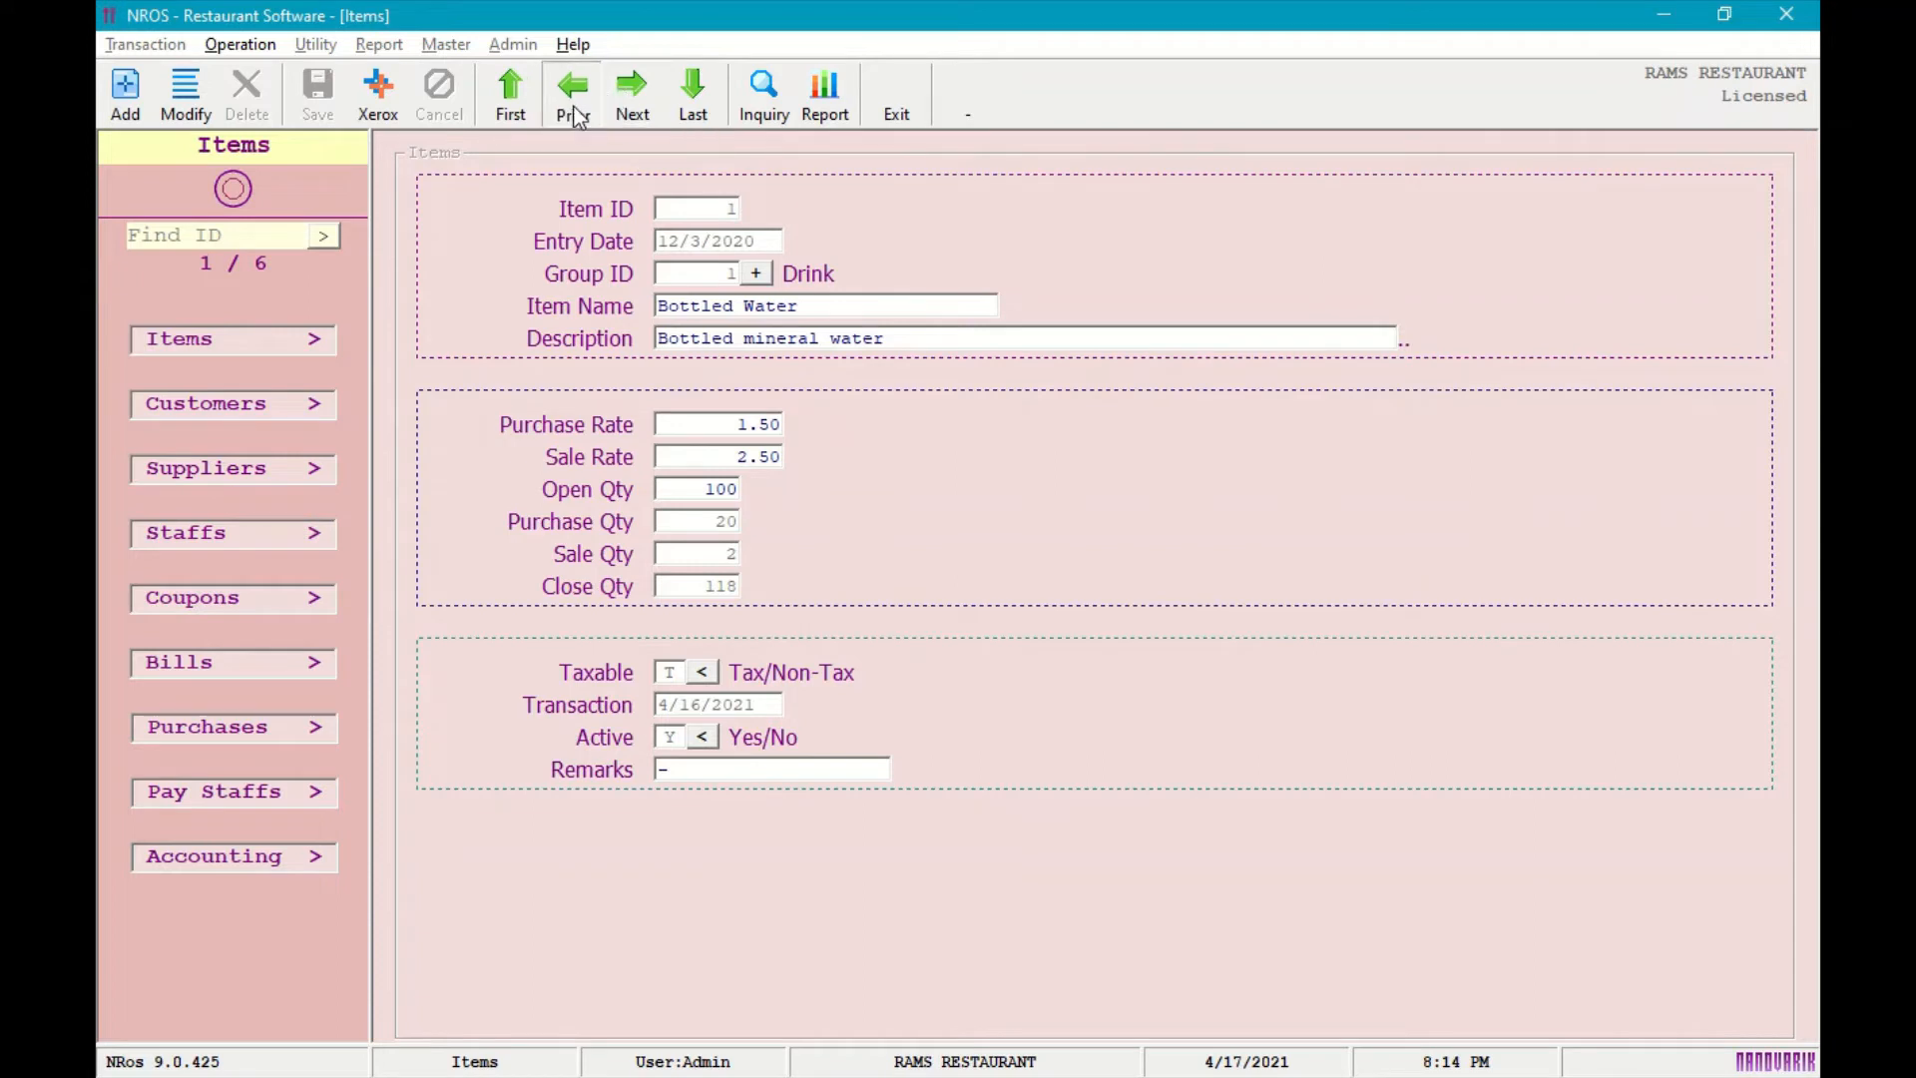
pyautogui.click(630, 117)
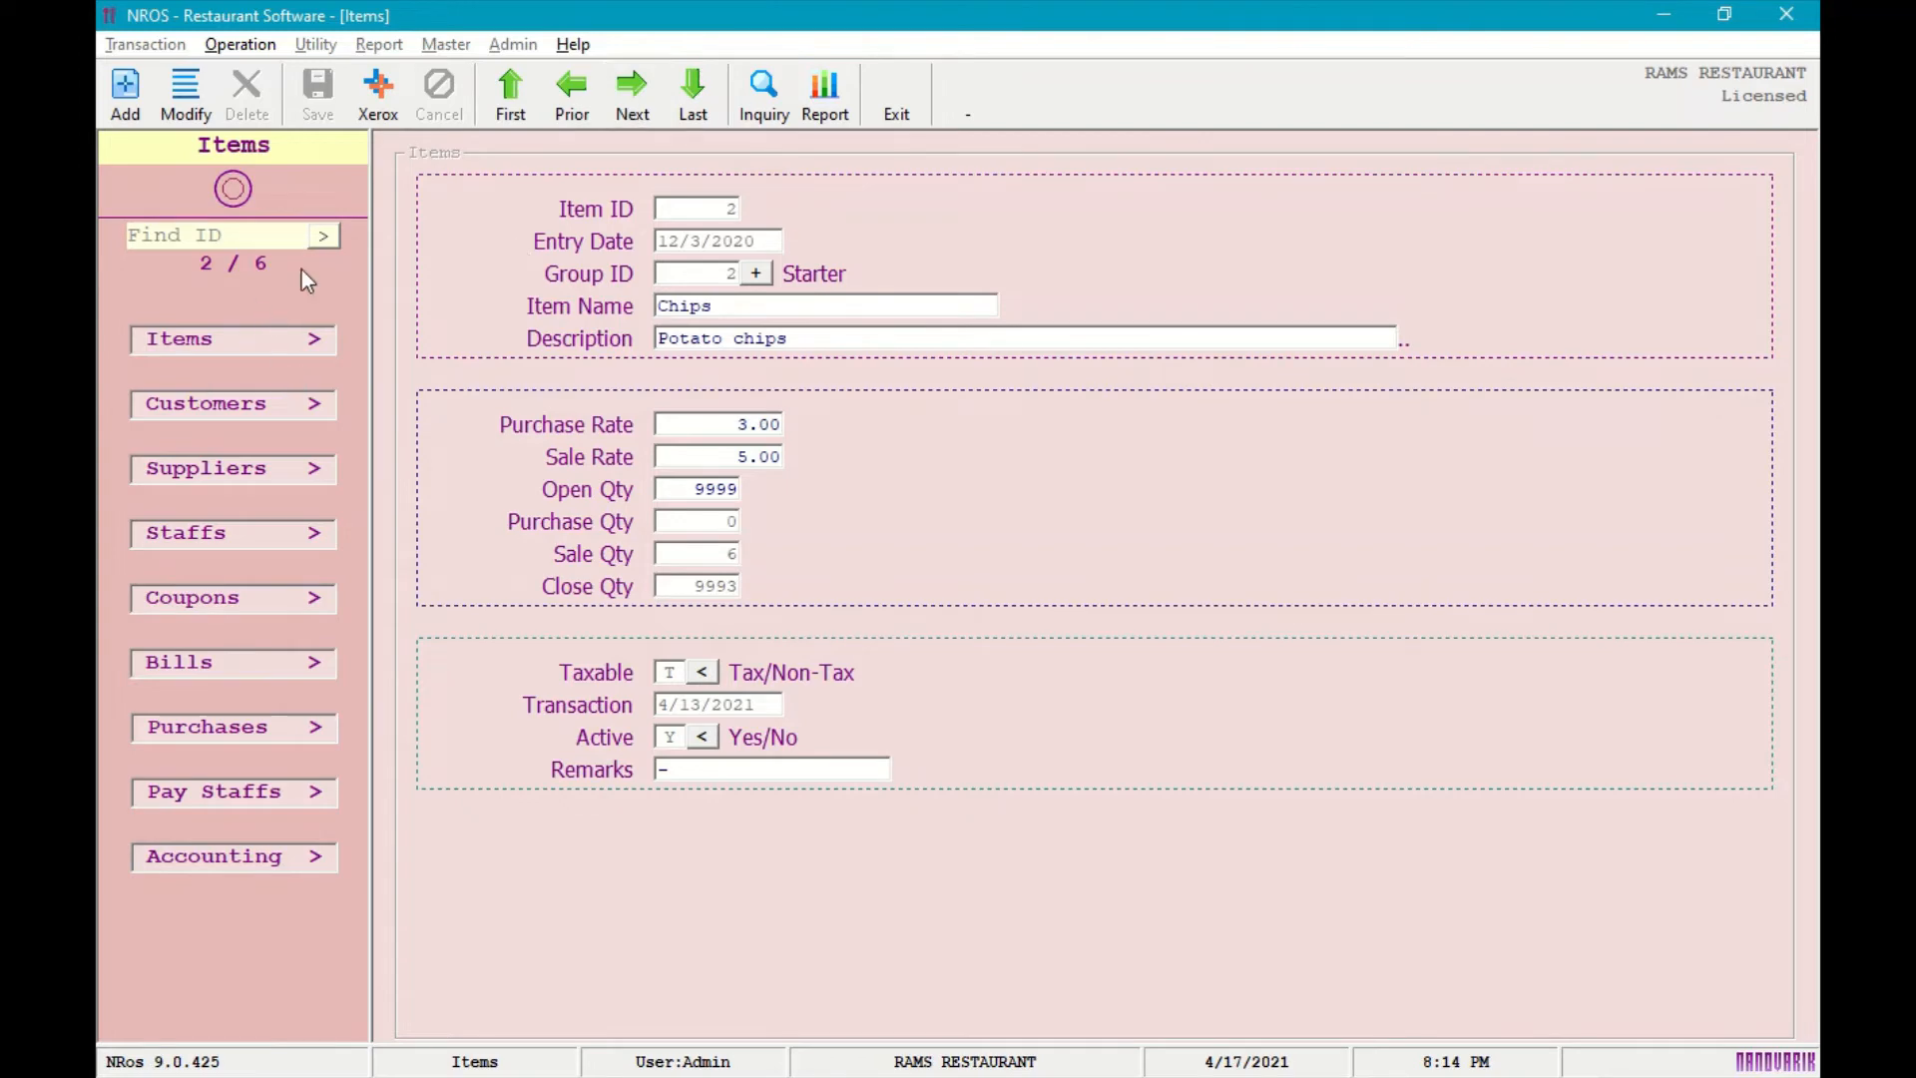
# Start a new item record and assign it to the Snacks group.
pyautogui.click(131, 113)
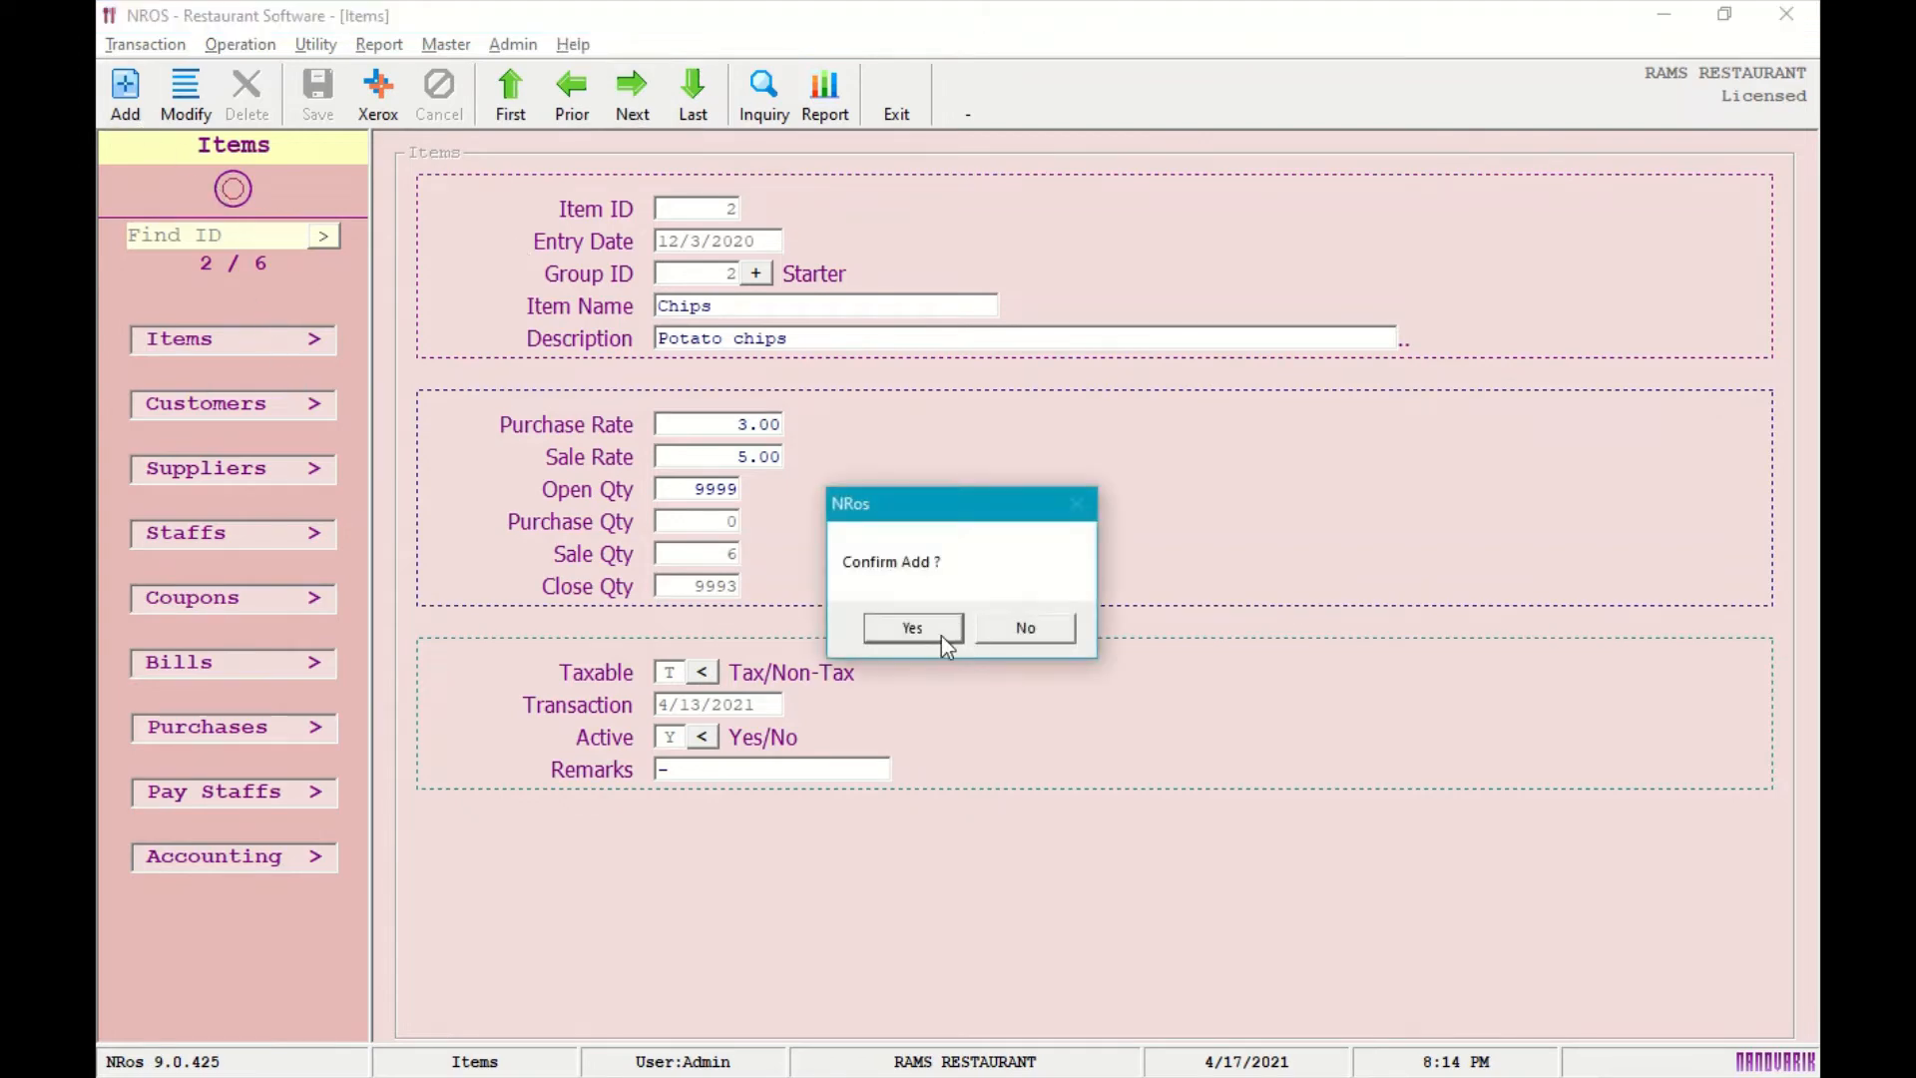
pyautogui.click(942, 636)
pyautogui.press('Return')
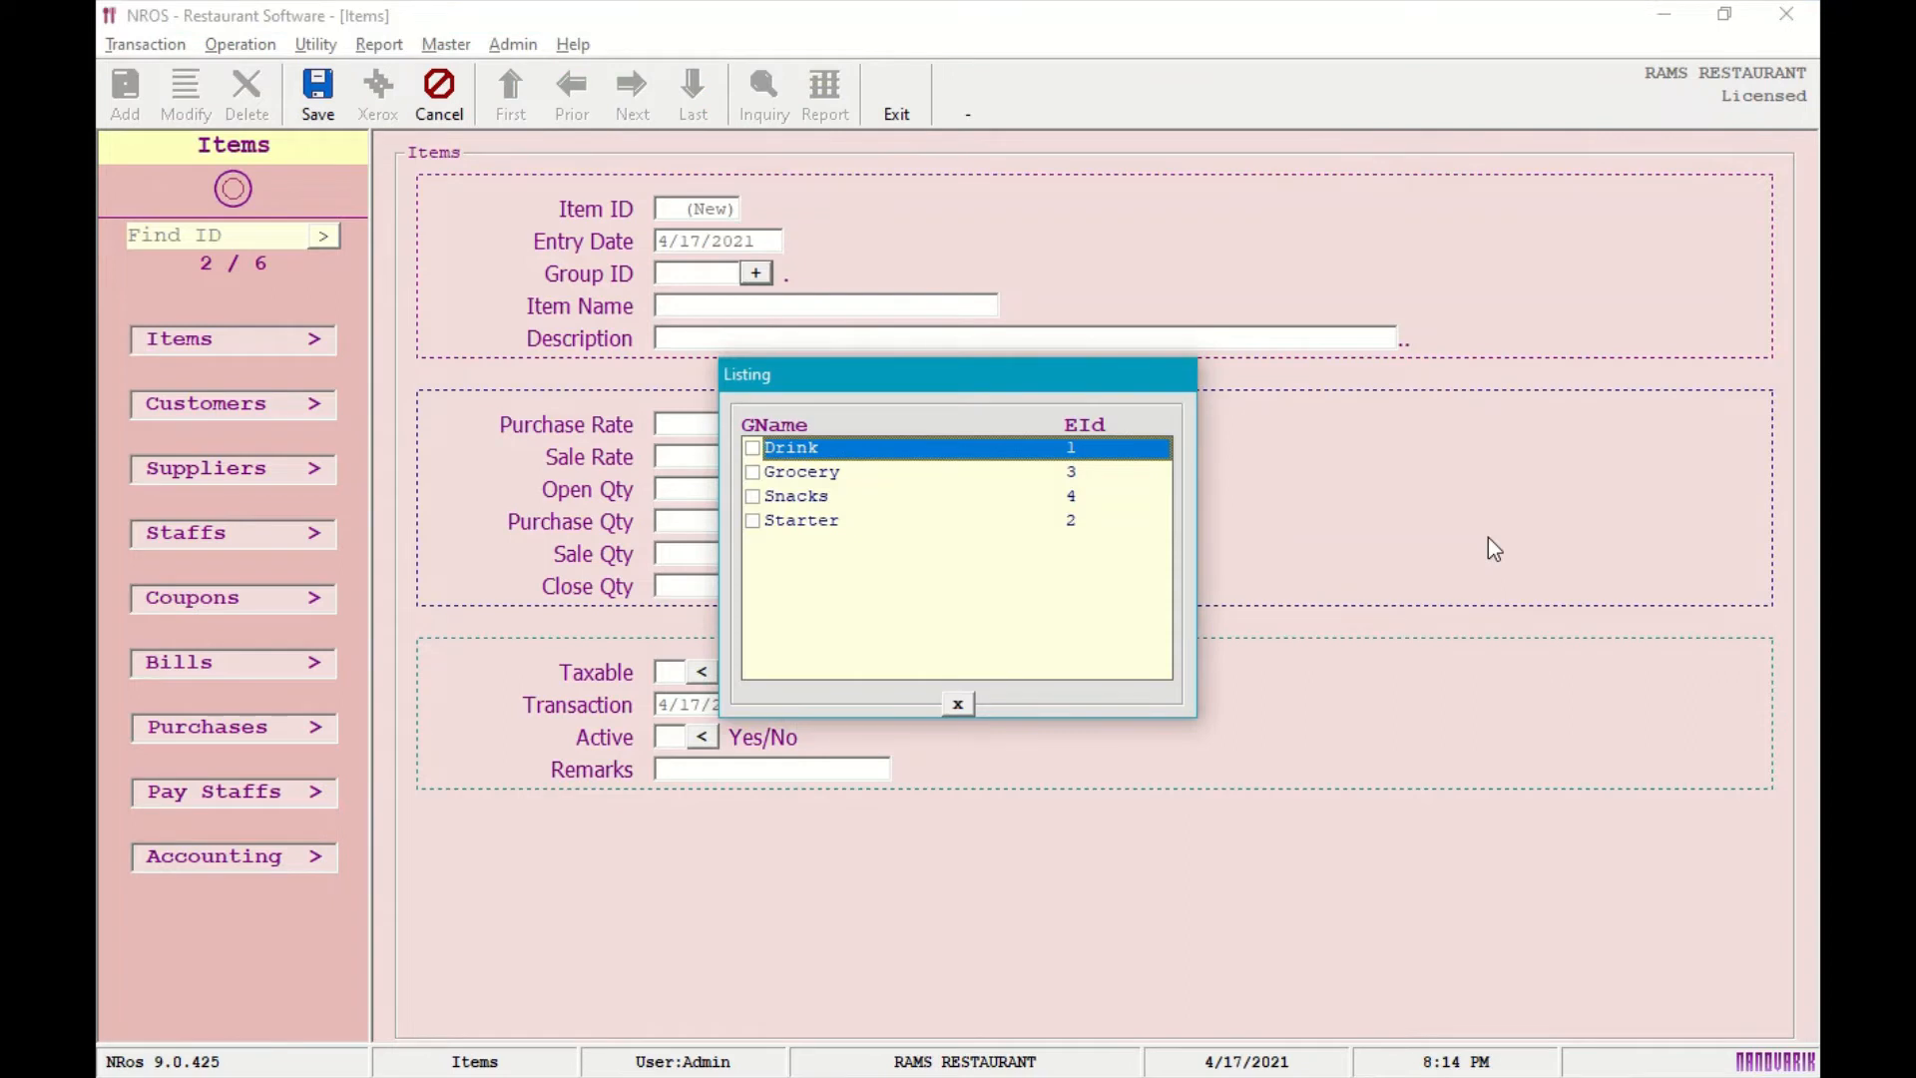
pyautogui.press('Down')
pyautogui.press('Down')
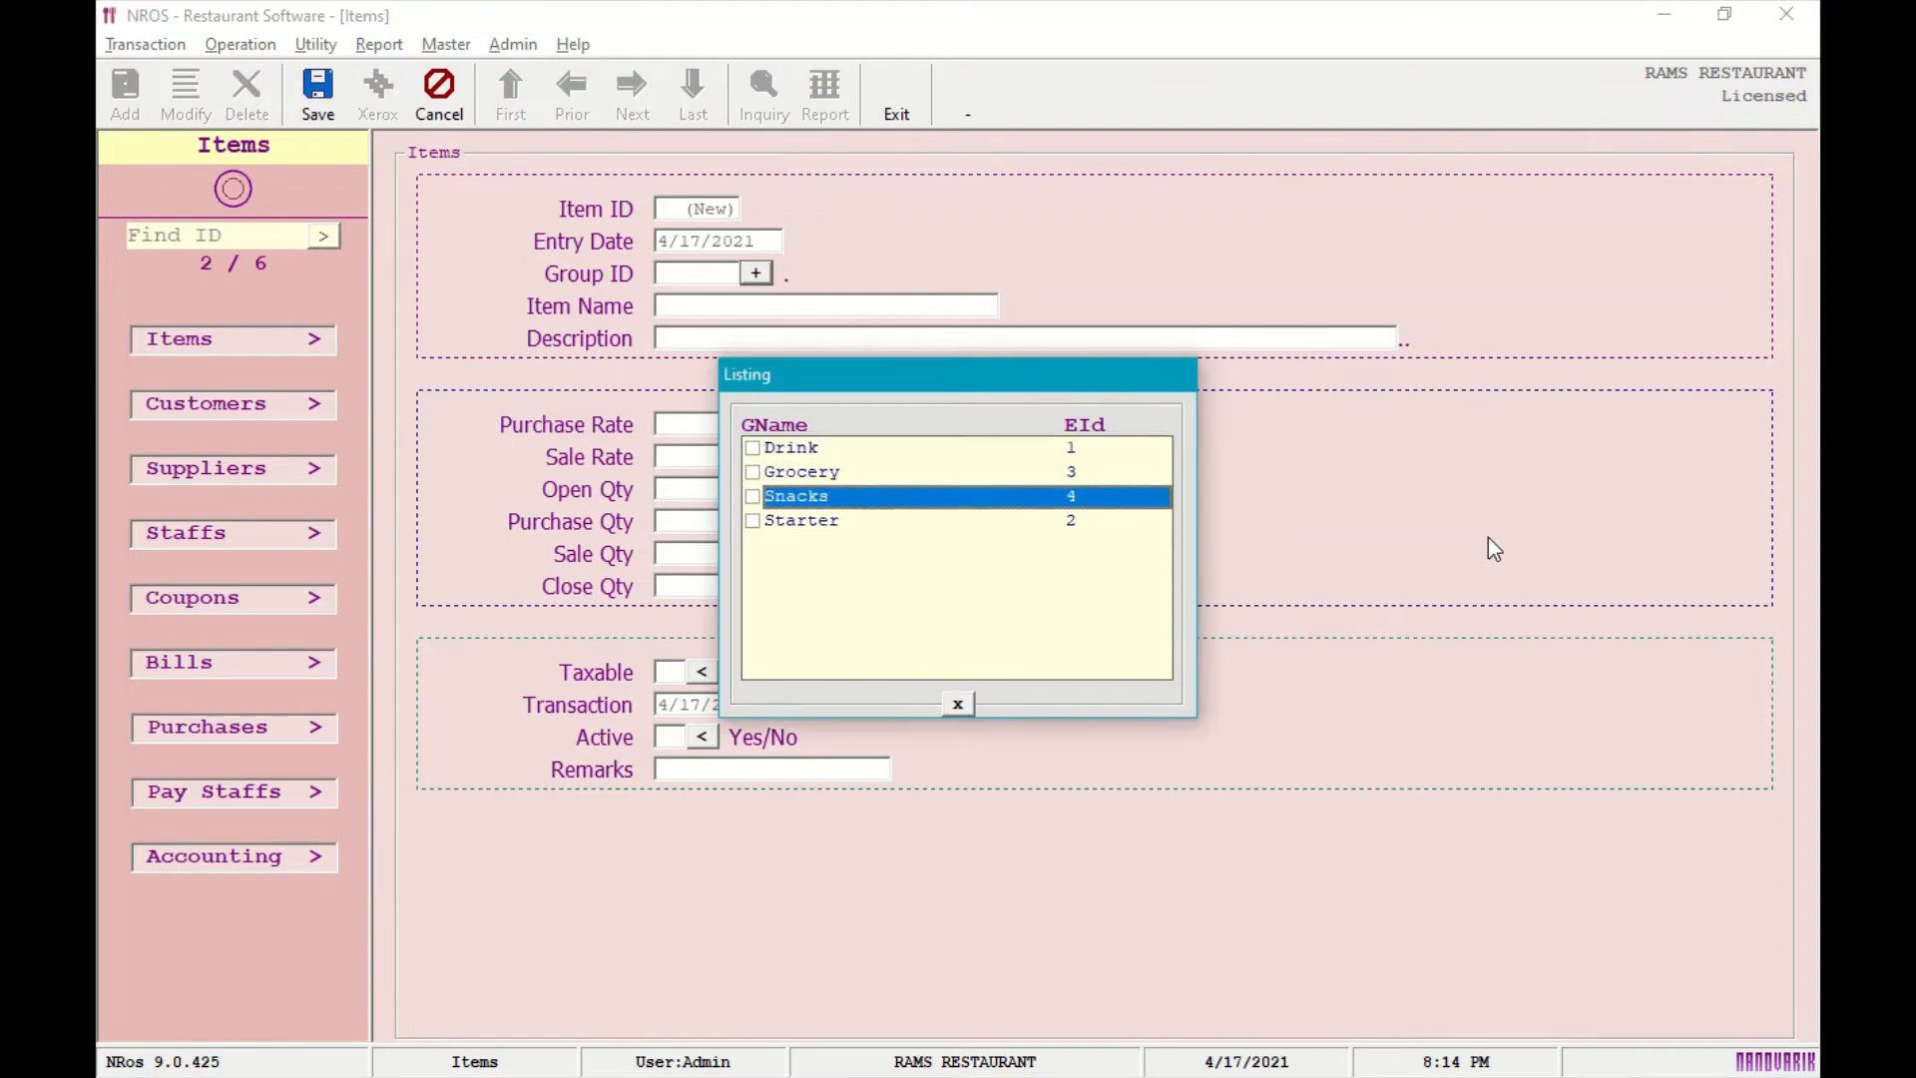
pyautogui.press('Return')
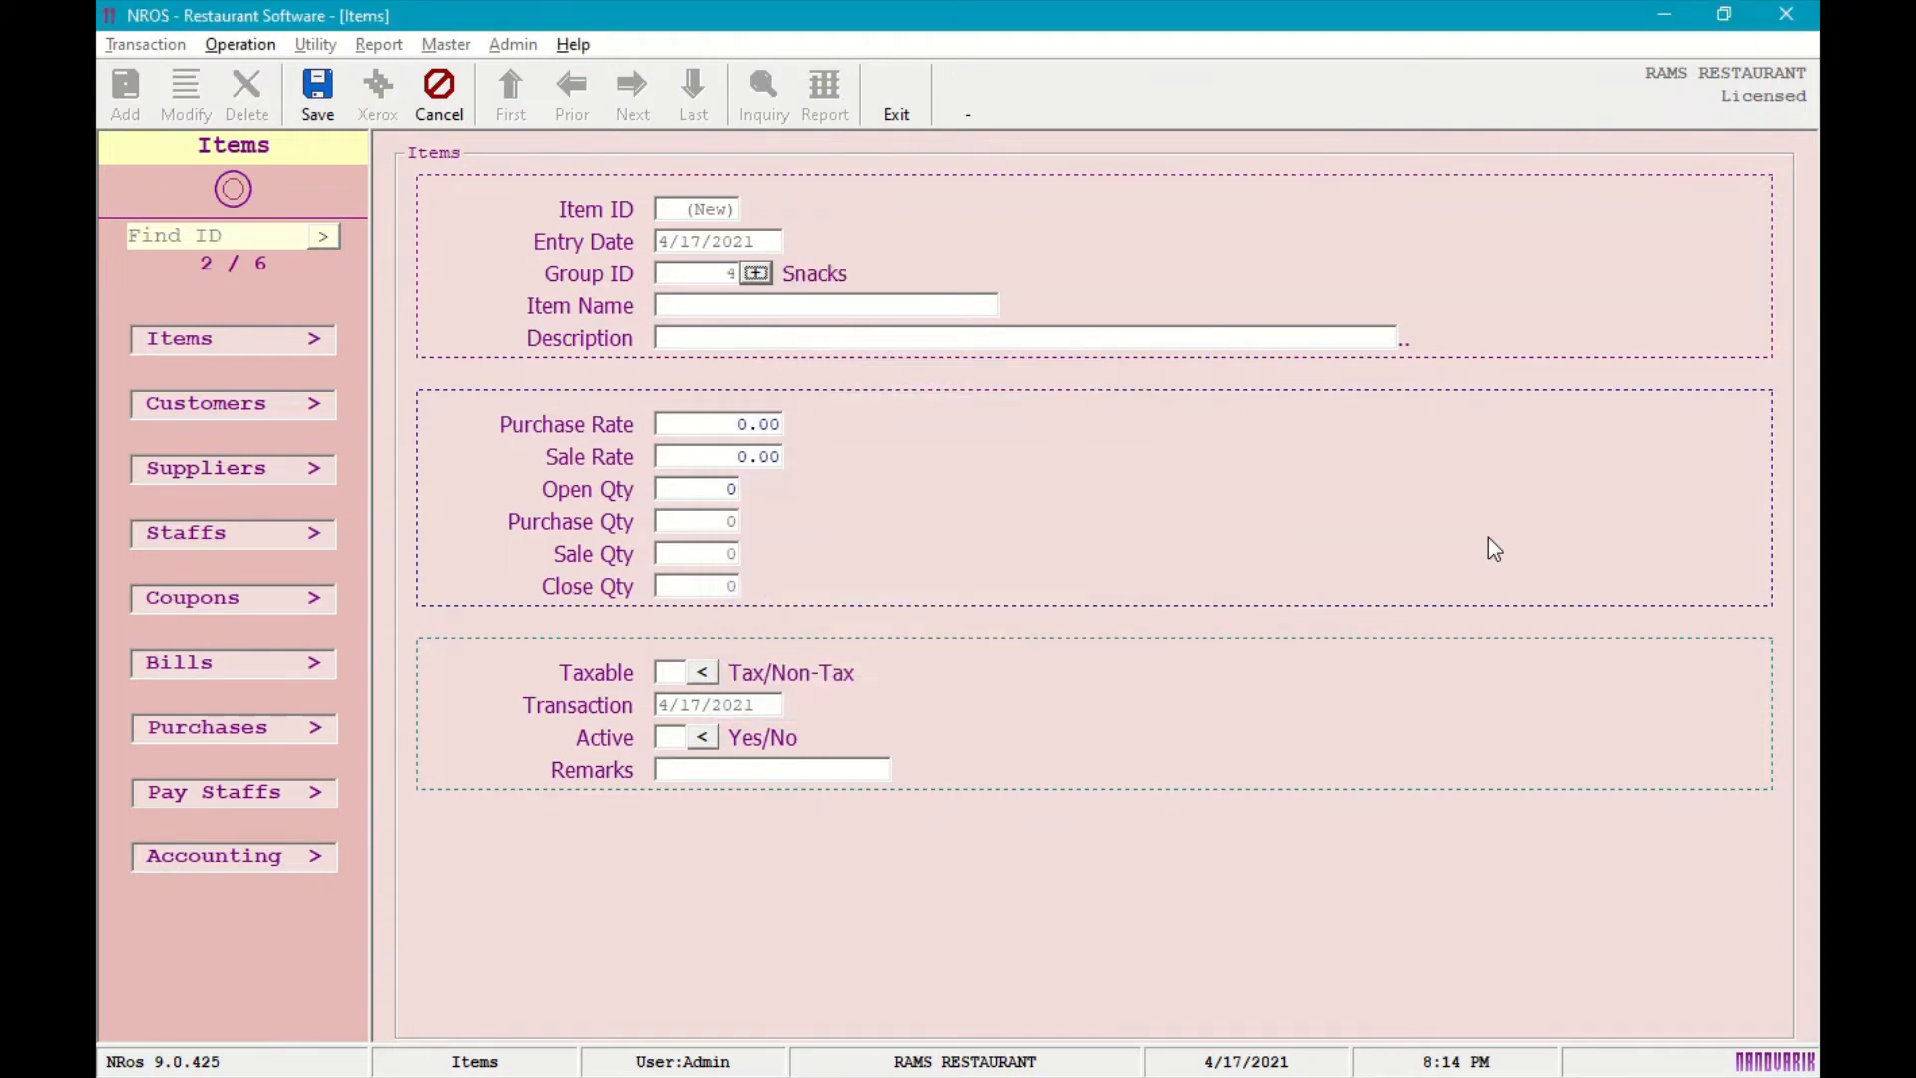
# Enter Party Snacks Large as the new item's name and "-" as its description.
pyautogui.write('Part')
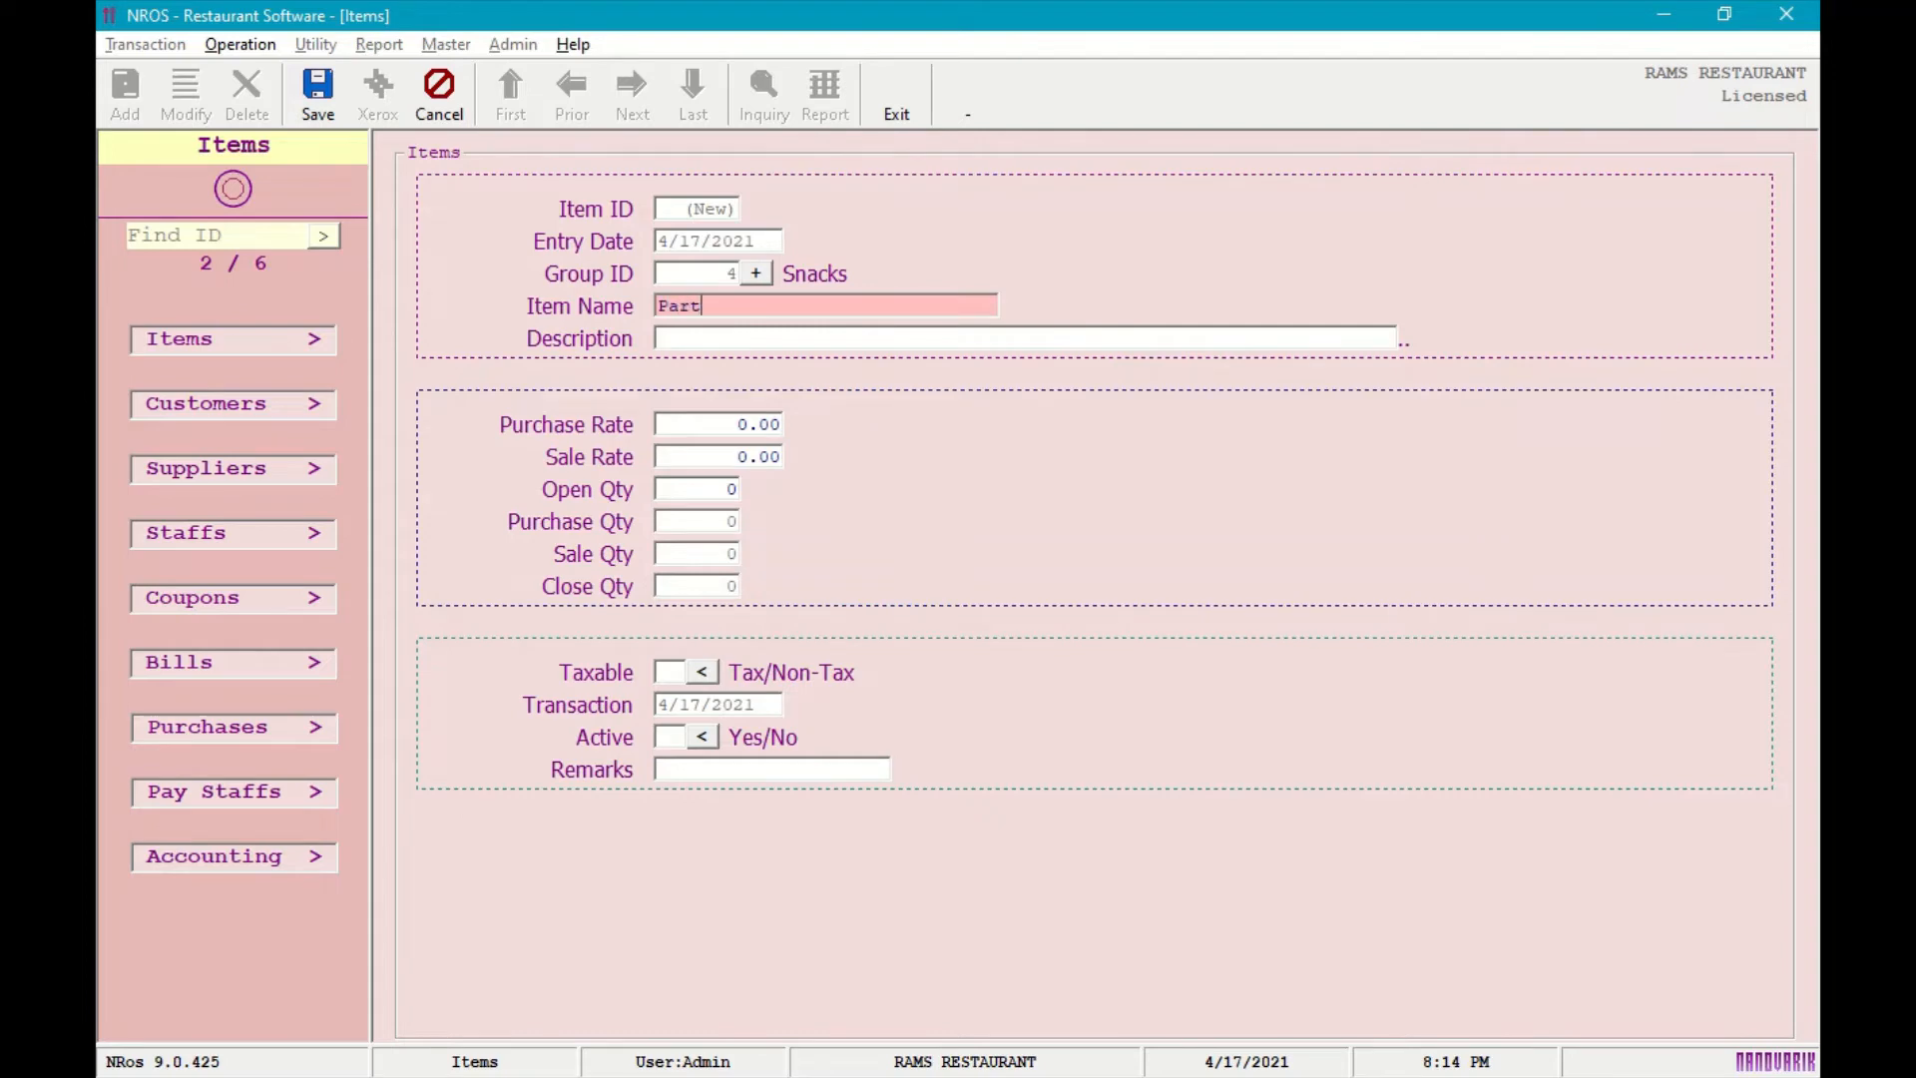
pyautogui.write('y Snack')
pyautogui.press('Tab')
pyautogui.hotkey('shift', 'Tab')
pyautogui.write('s')
pyautogui.press('Tab')
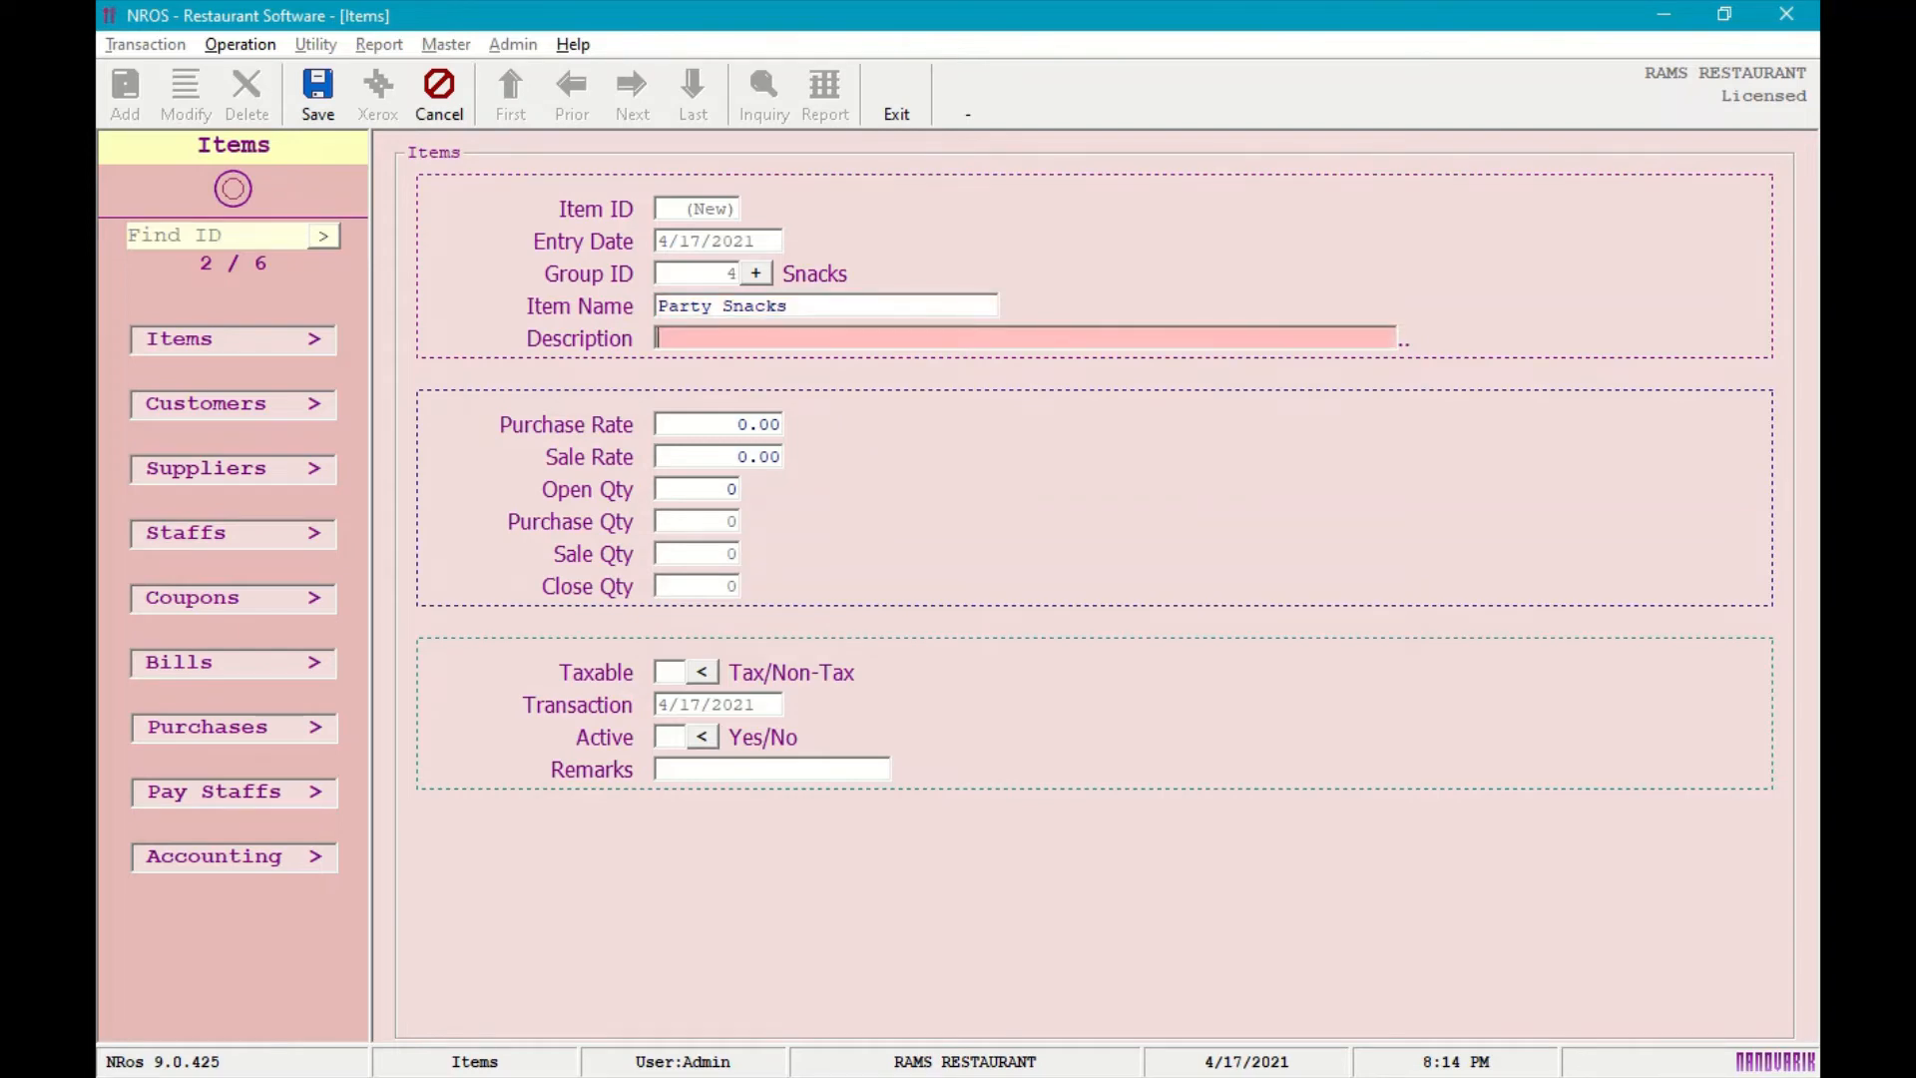
pyautogui.write('-')
pyautogui.press('Tab')
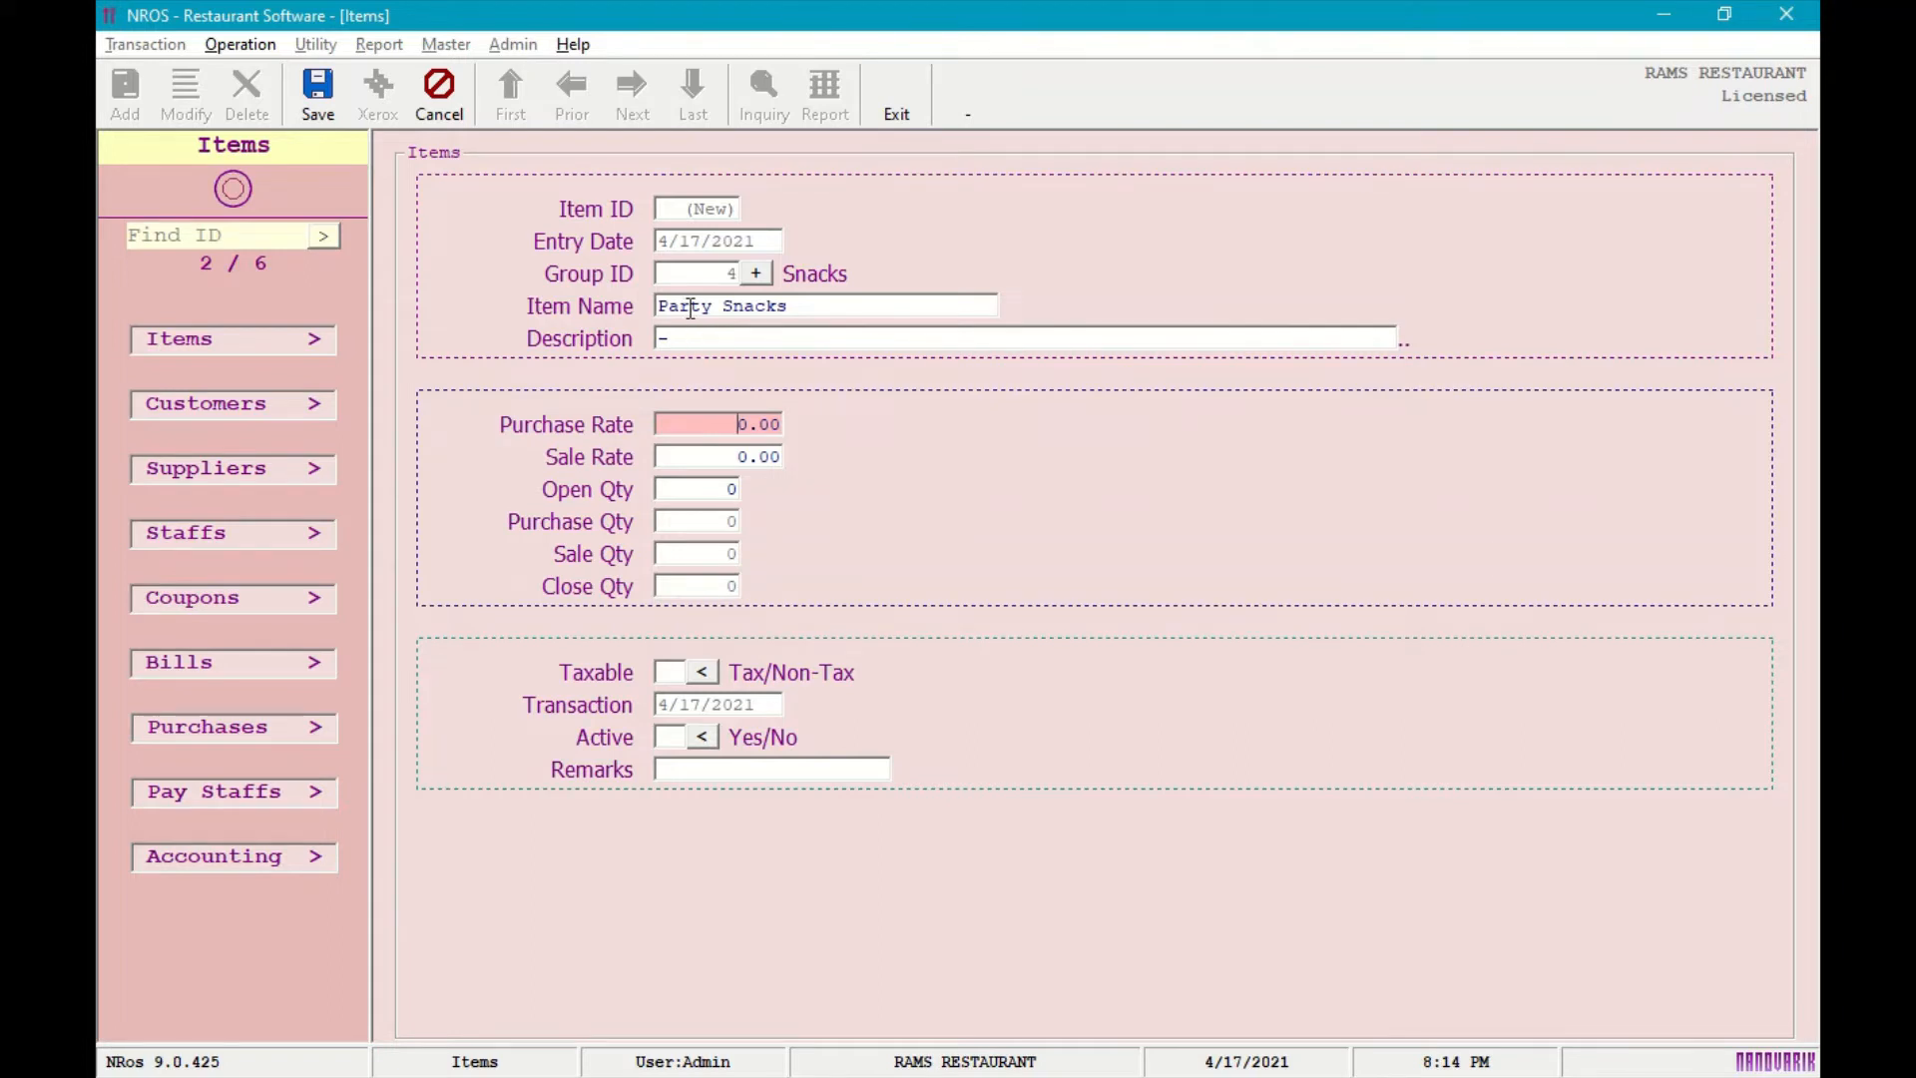
pyautogui.click(823, 305)
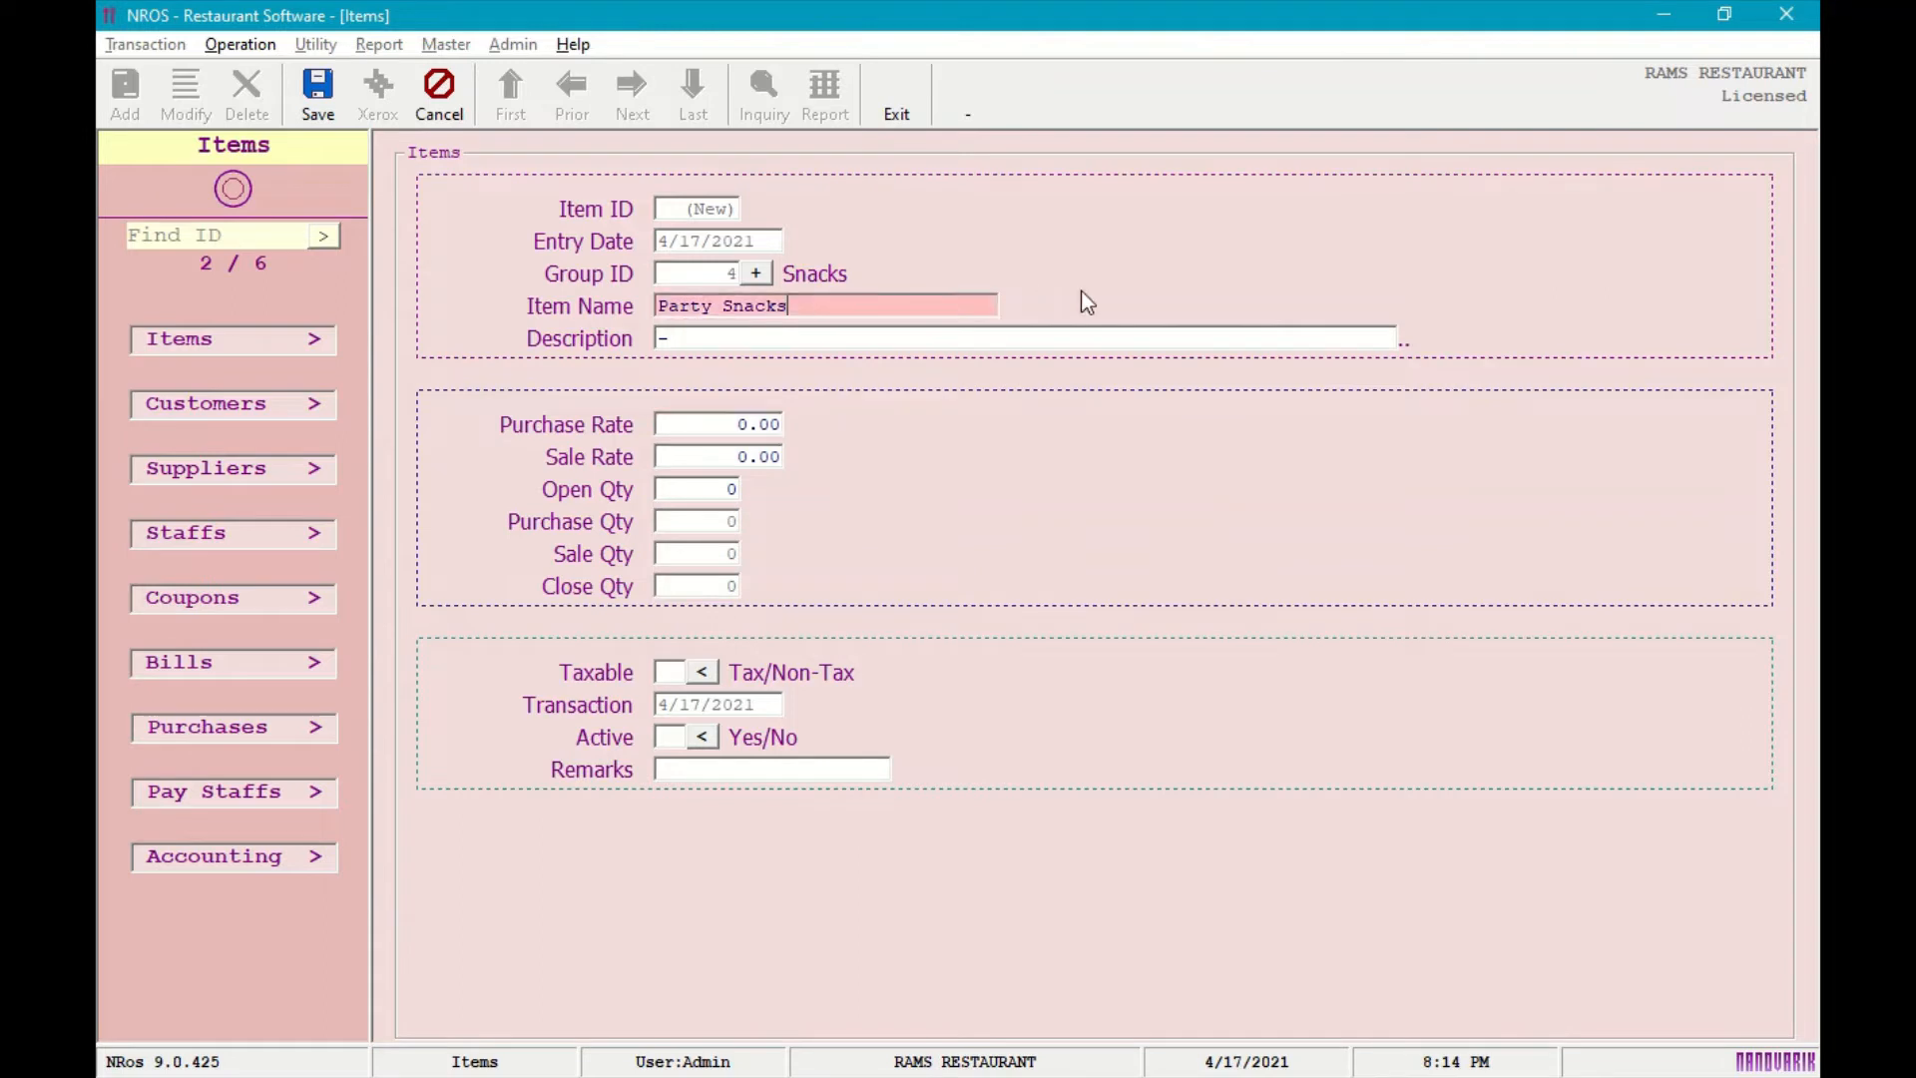
pyautogui.write('Large')
pyautogui.press('Return')
pyautogui.press('Return')
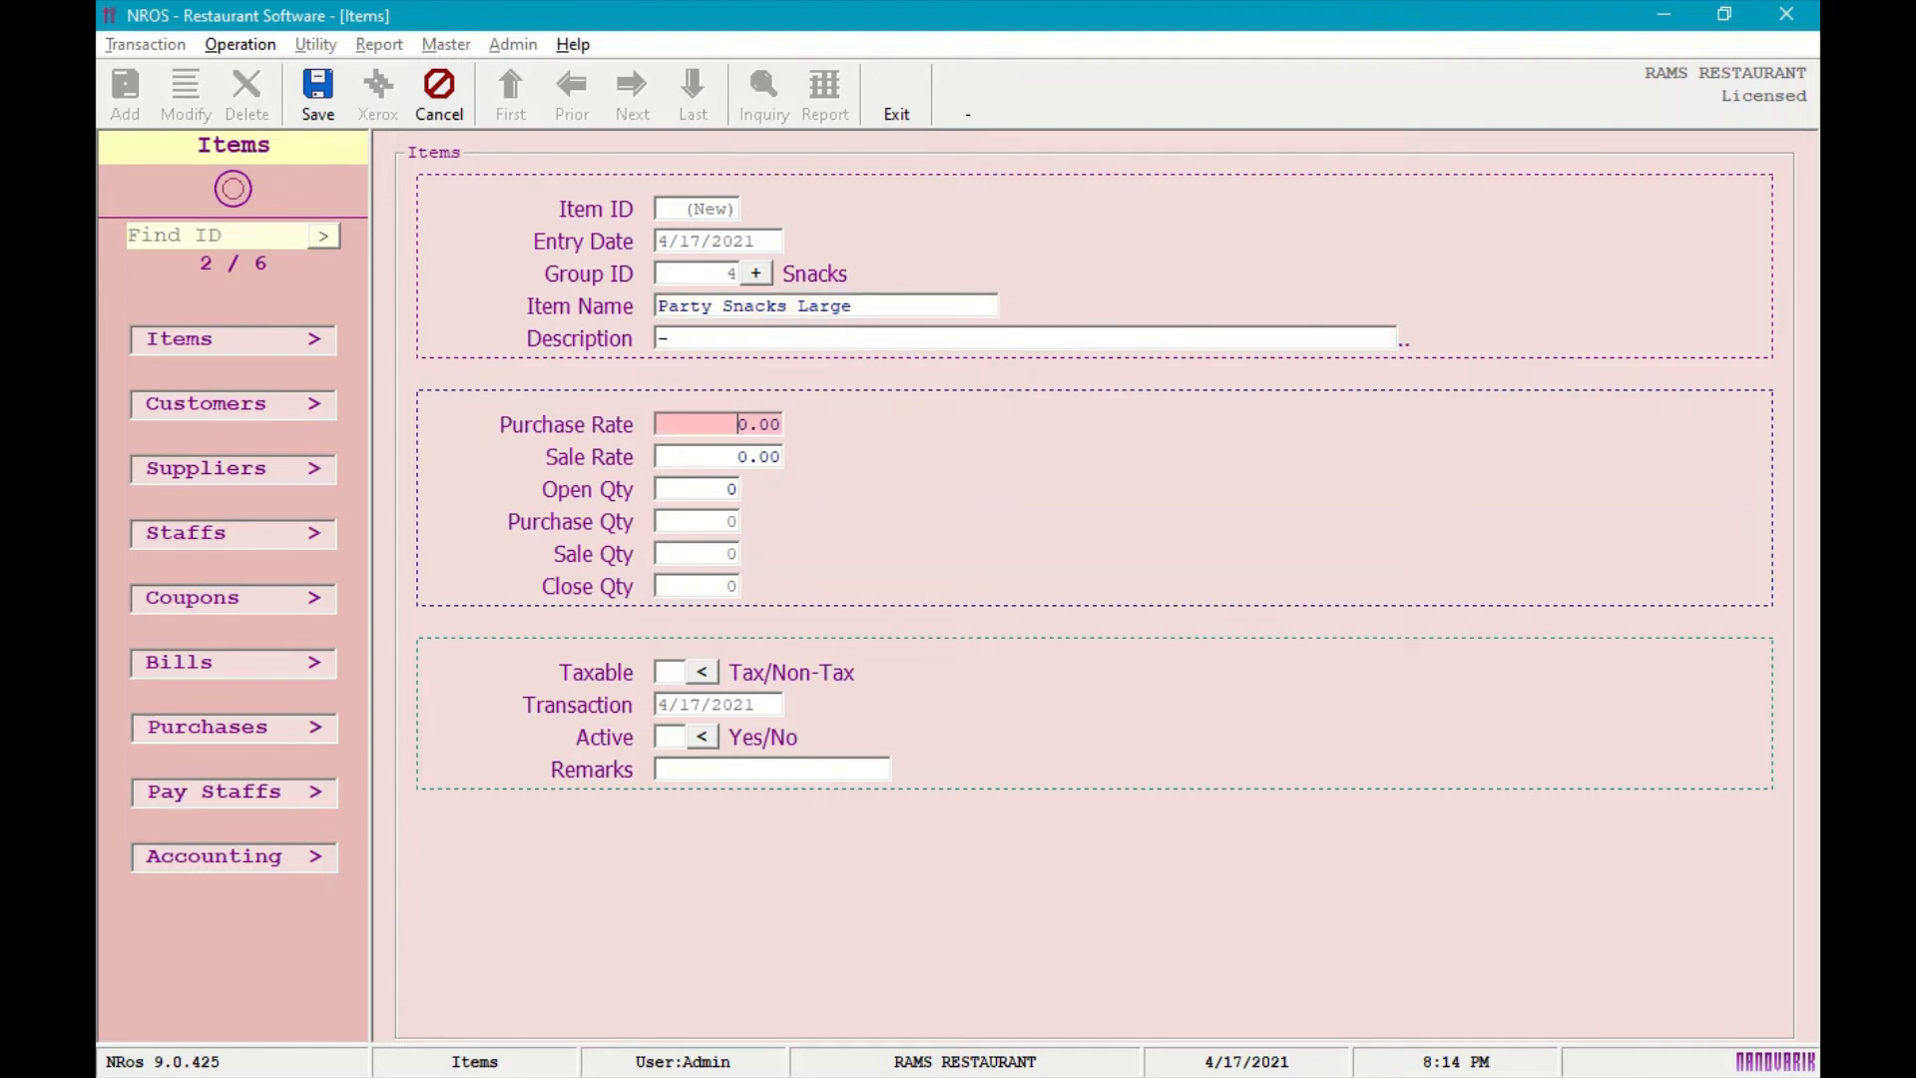
# Set the item's purchase rate to 10.00, sale rate to 16.00 and open quantity to 9990.
pyautogui.write('1')
pyautogui.press('Return')
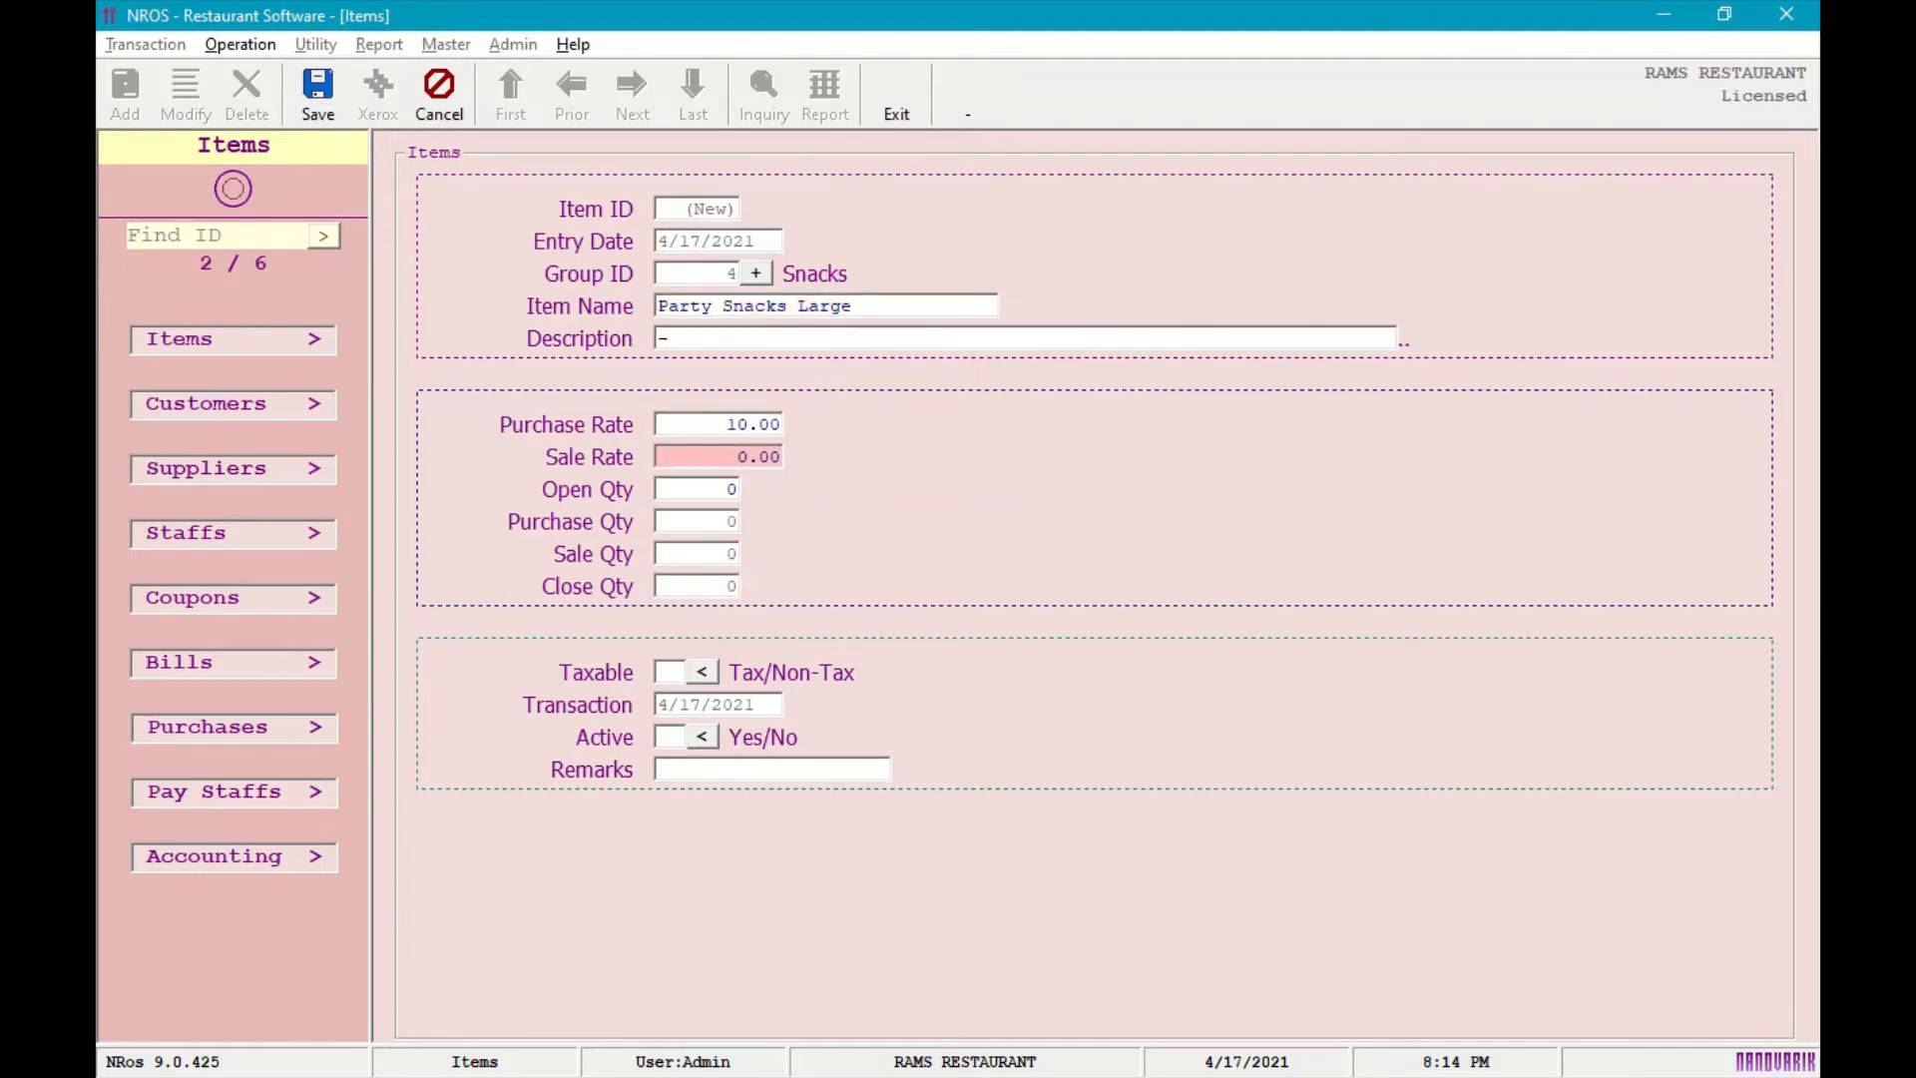
pyautogui.write('16')
pyautogui.press('Delete')
pyautogui.press('Return')
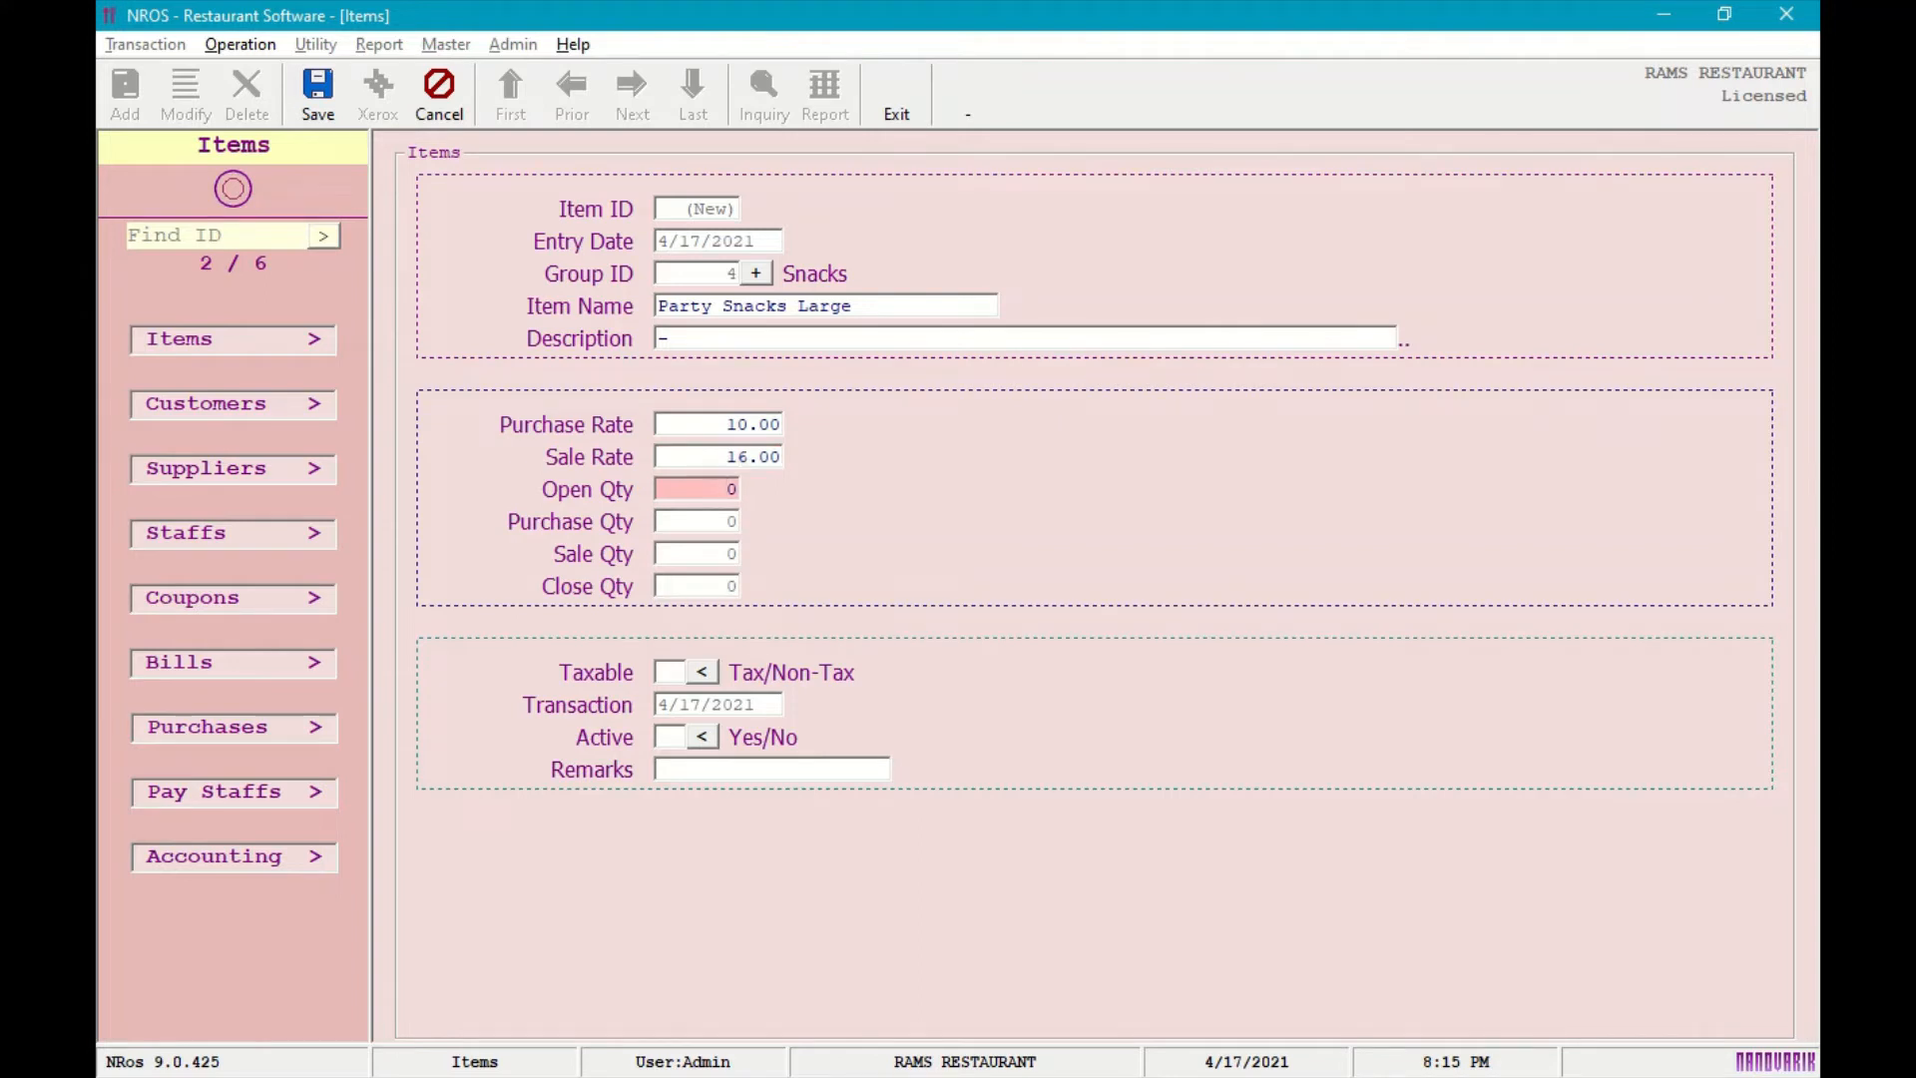
pyautogui.write('999')
pyautogui.press('Tab')
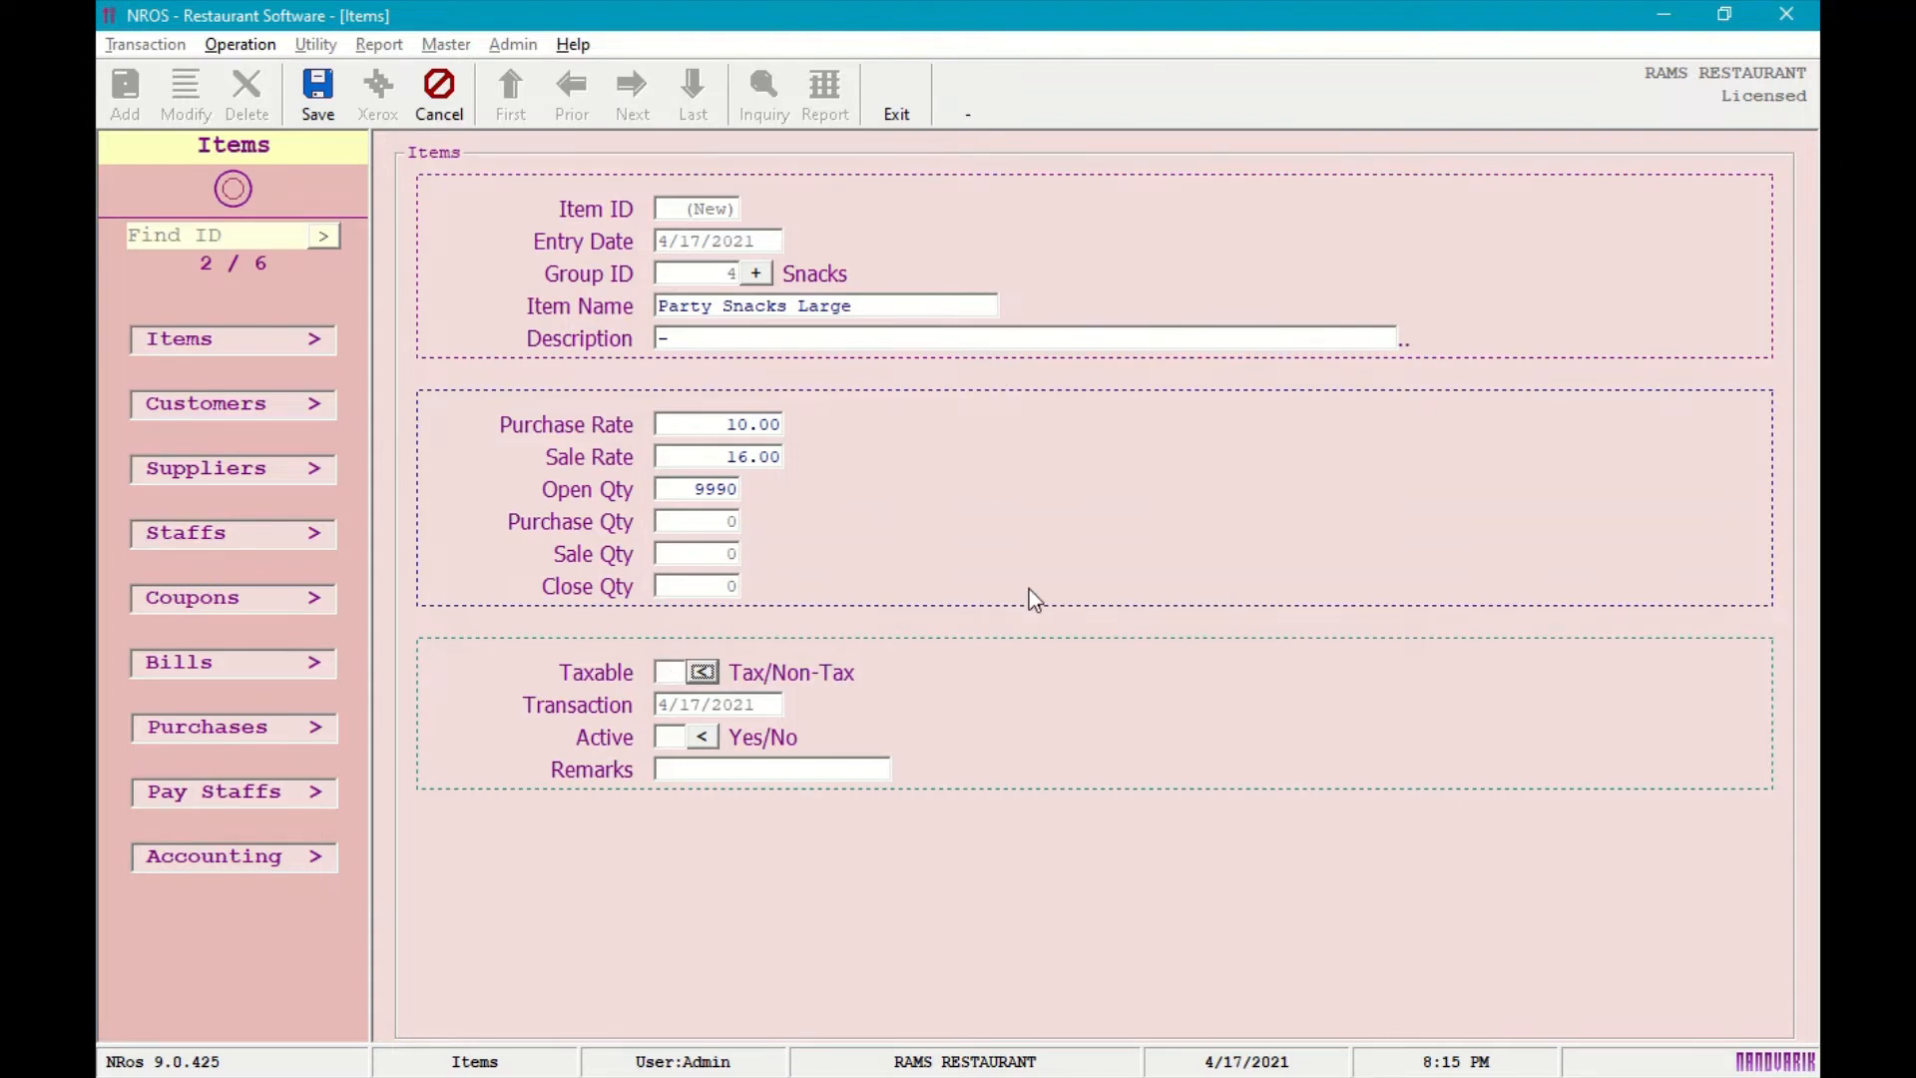
# Set the item's Taxable to T, Active to Y and remarks to "-", and save the record.
pyautogui.press('space')
pyautogui.press('space')
pyautogui.click(704, 672)
pyautogui.click(703, 737)
pyautogui.click(696, 764)
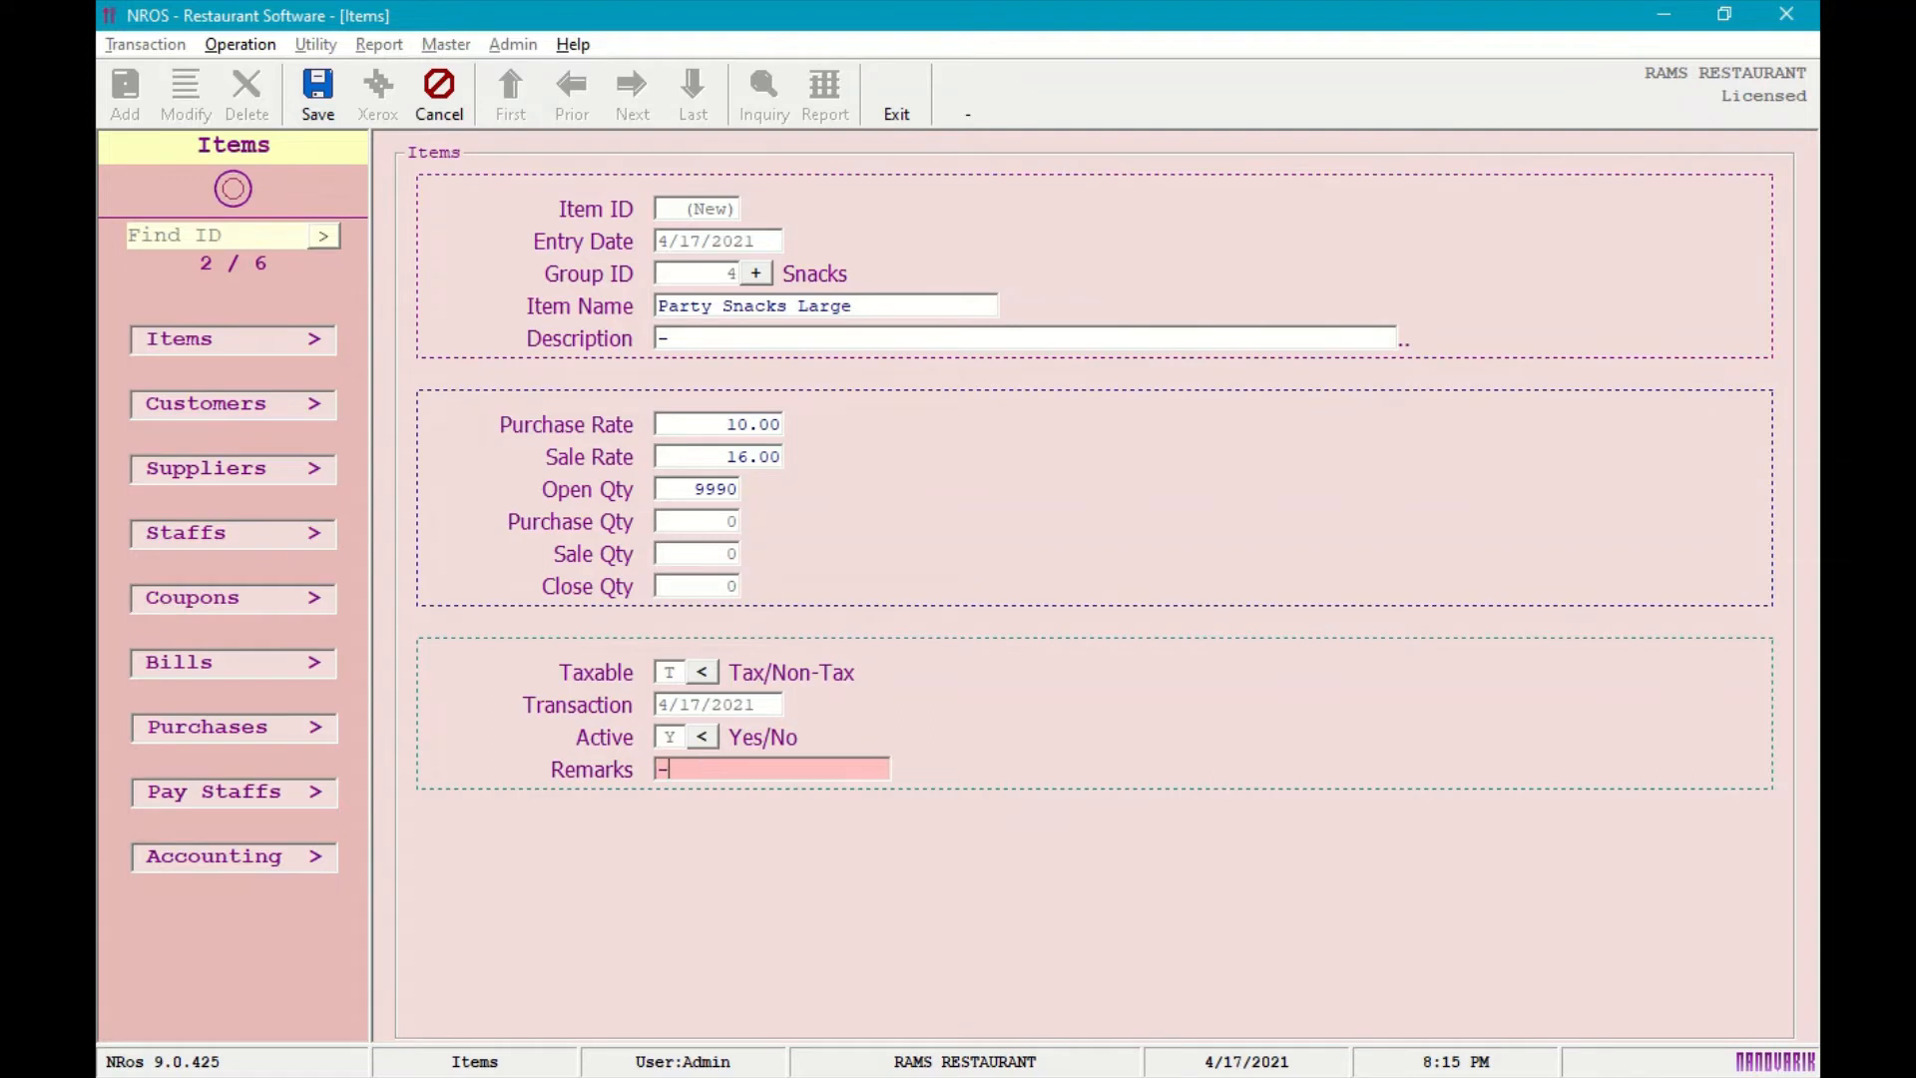
pyautogui.click(317, 90)
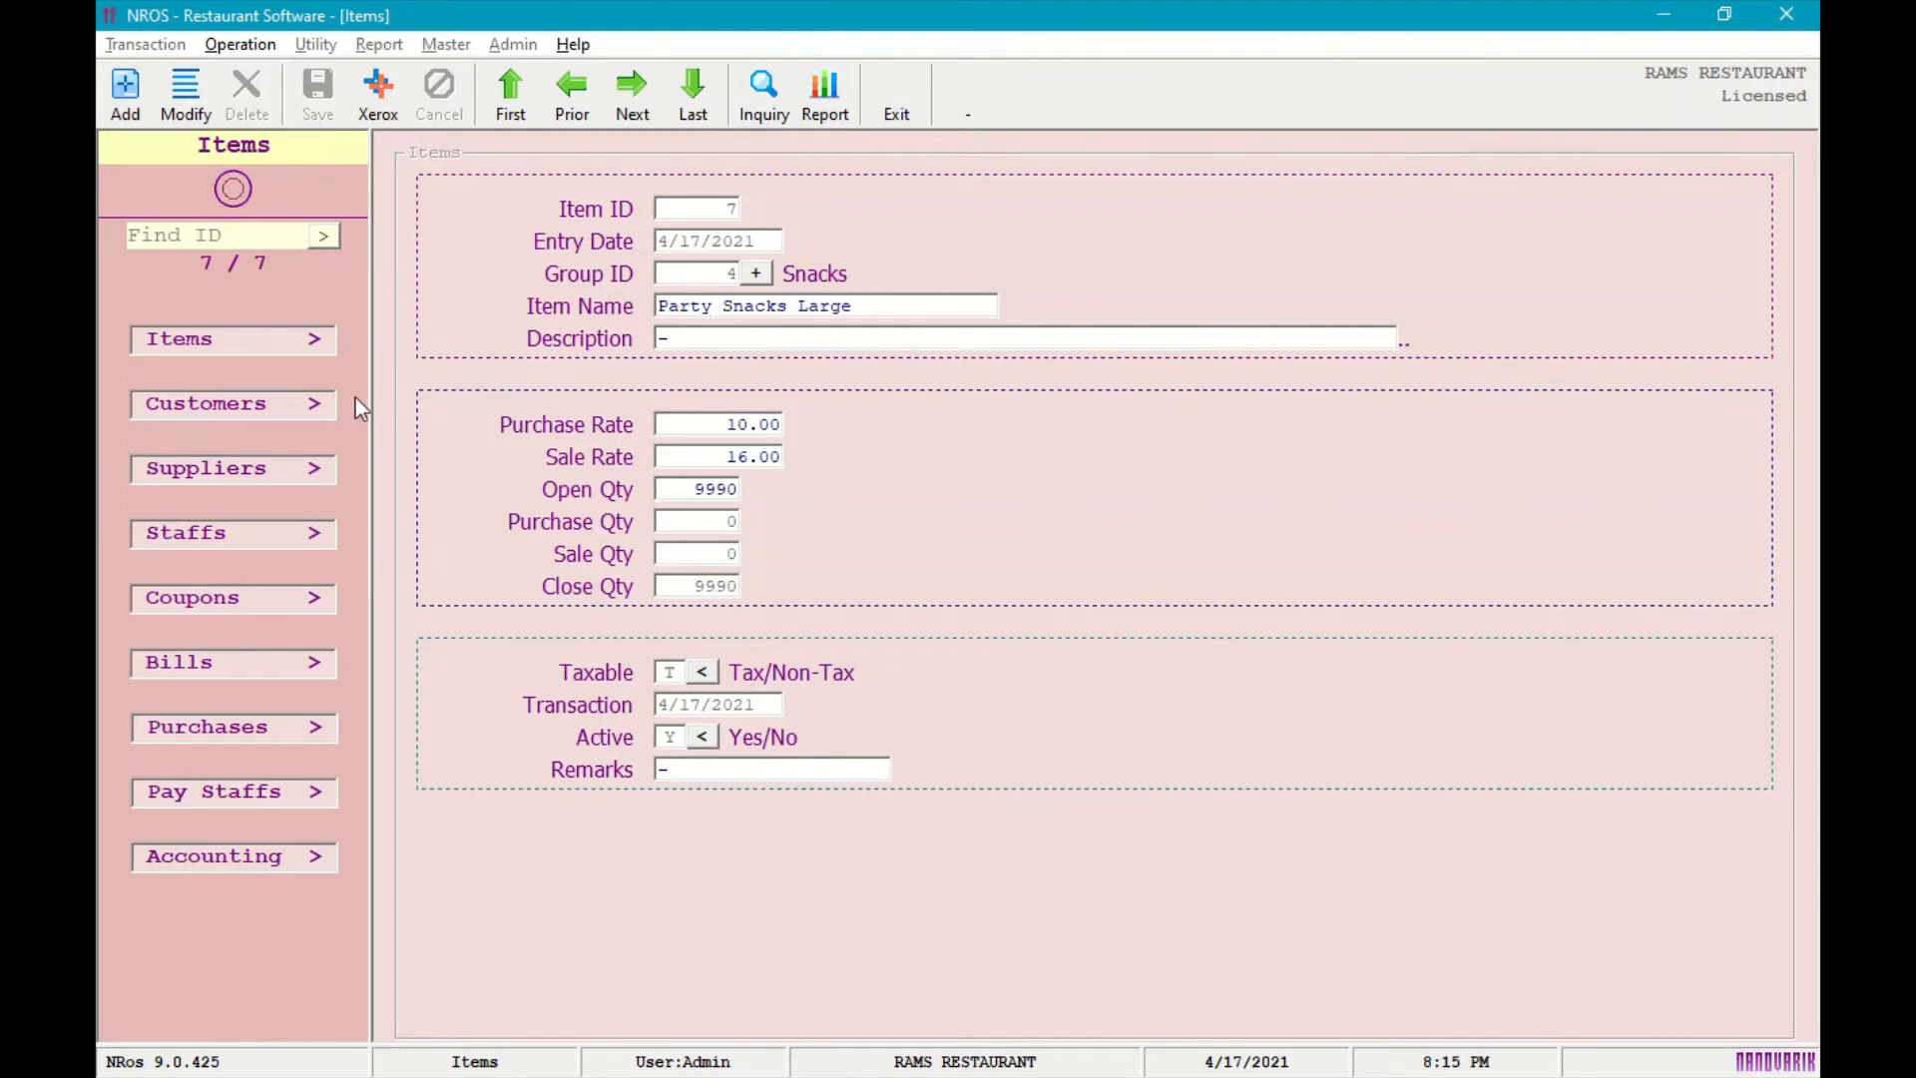
# Look through the Customers, Suppliers and Items forms, return to Suppliers and view the Staffs form.
pyautogui.click(301, 412)
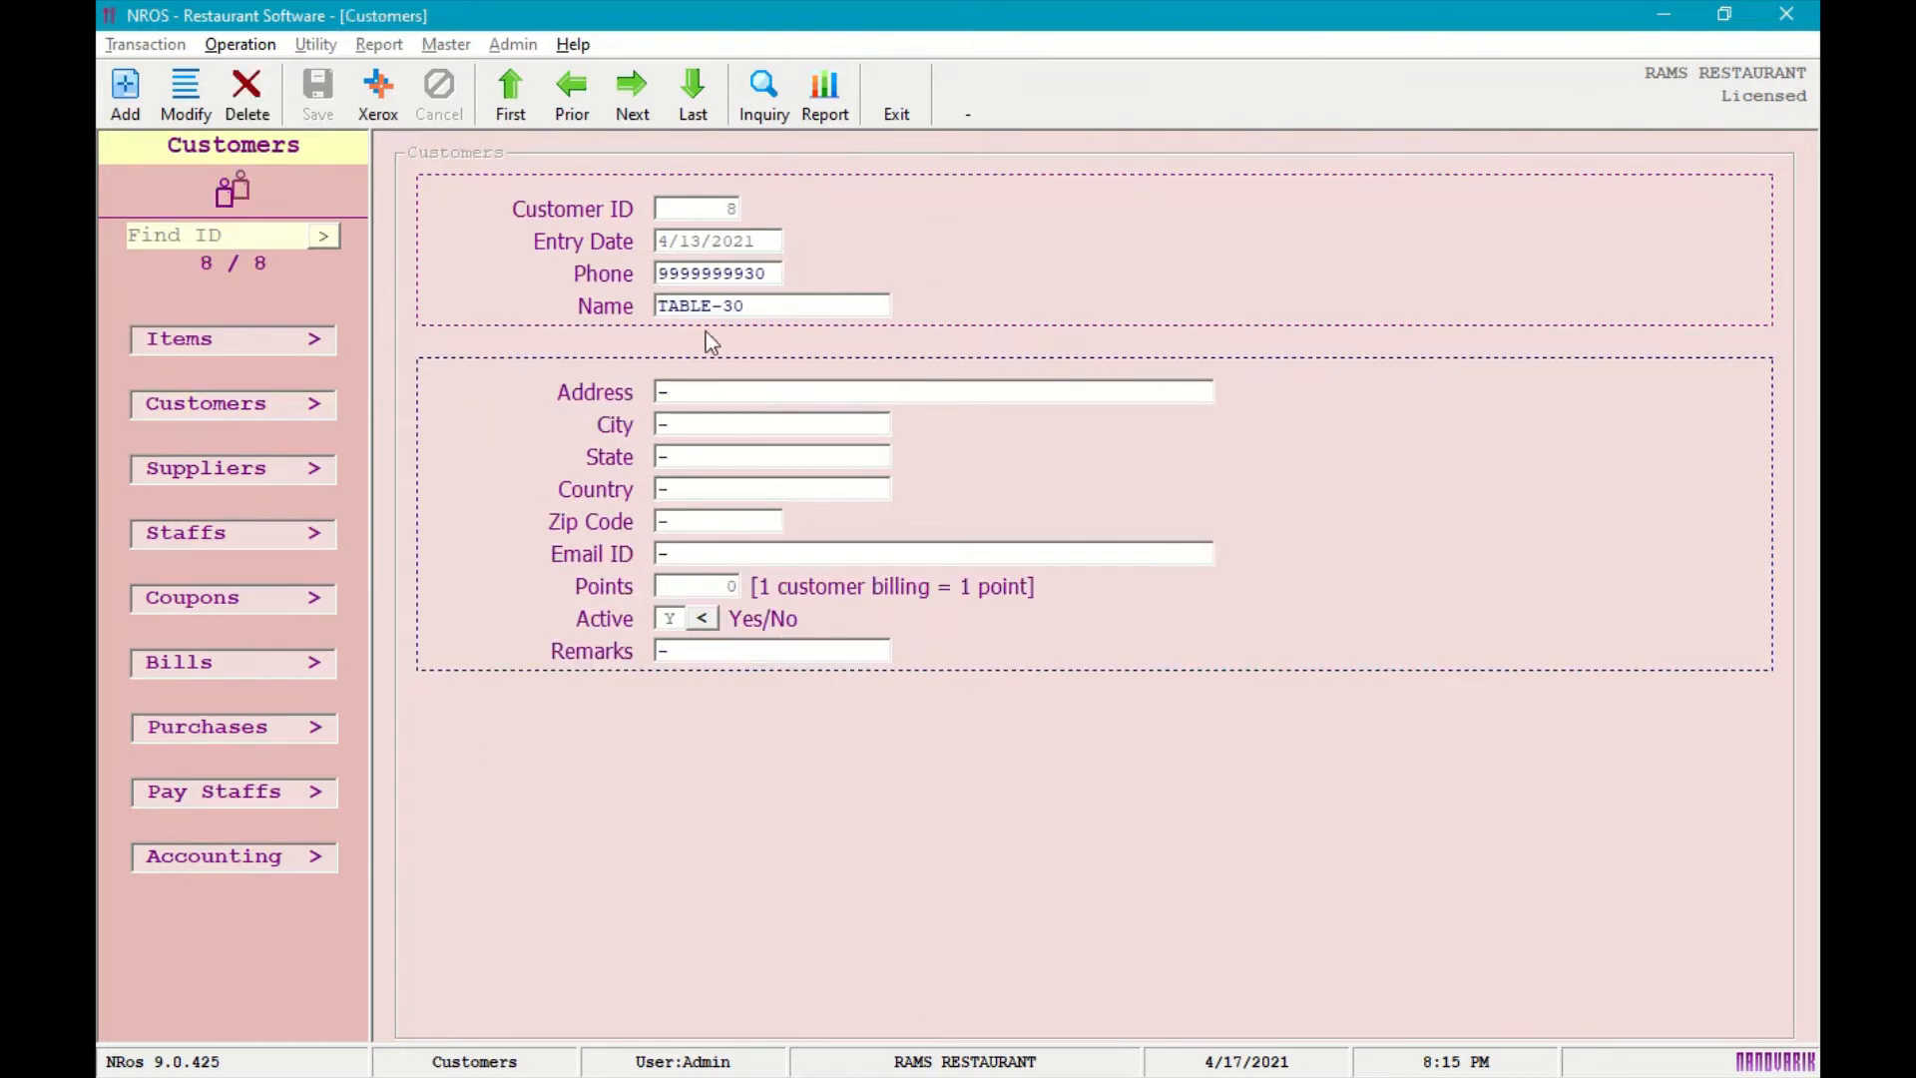
pyautogui.click(305, 471)
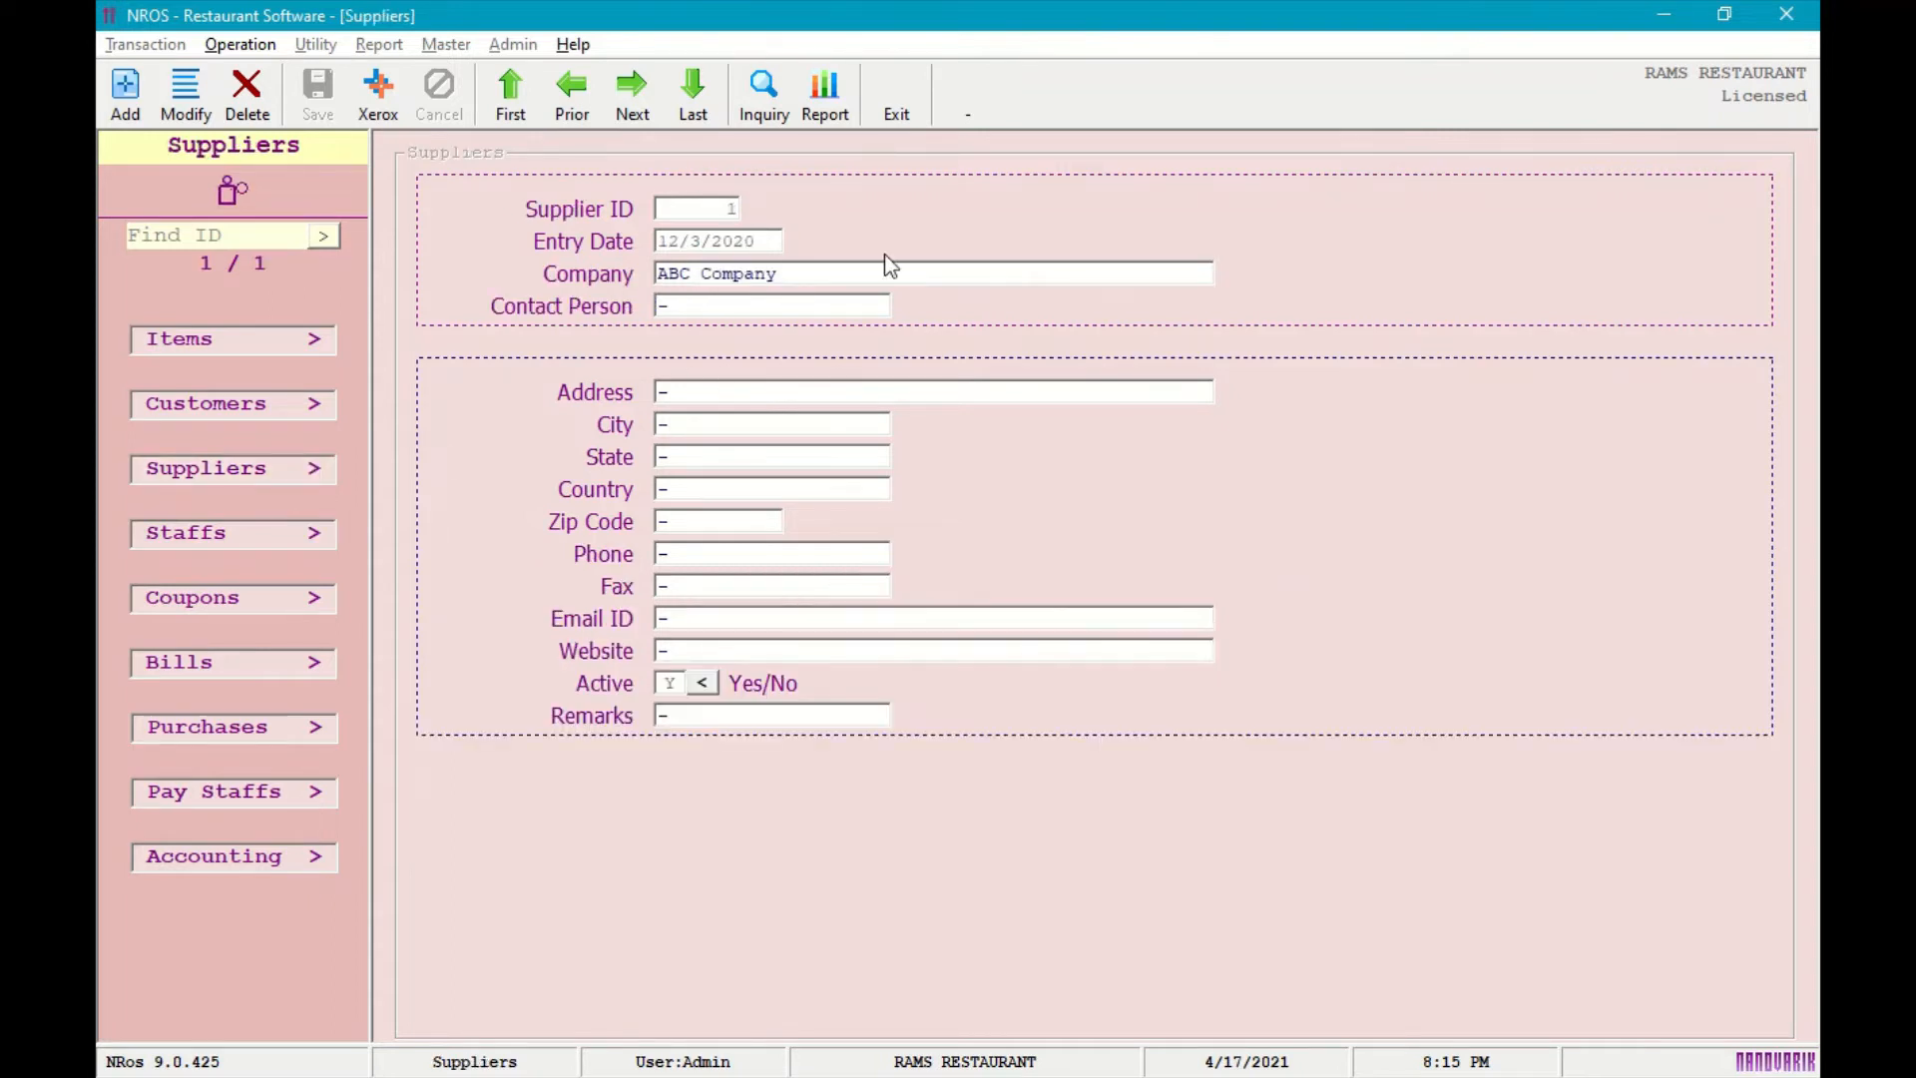
pyautogui.click(282, 347)
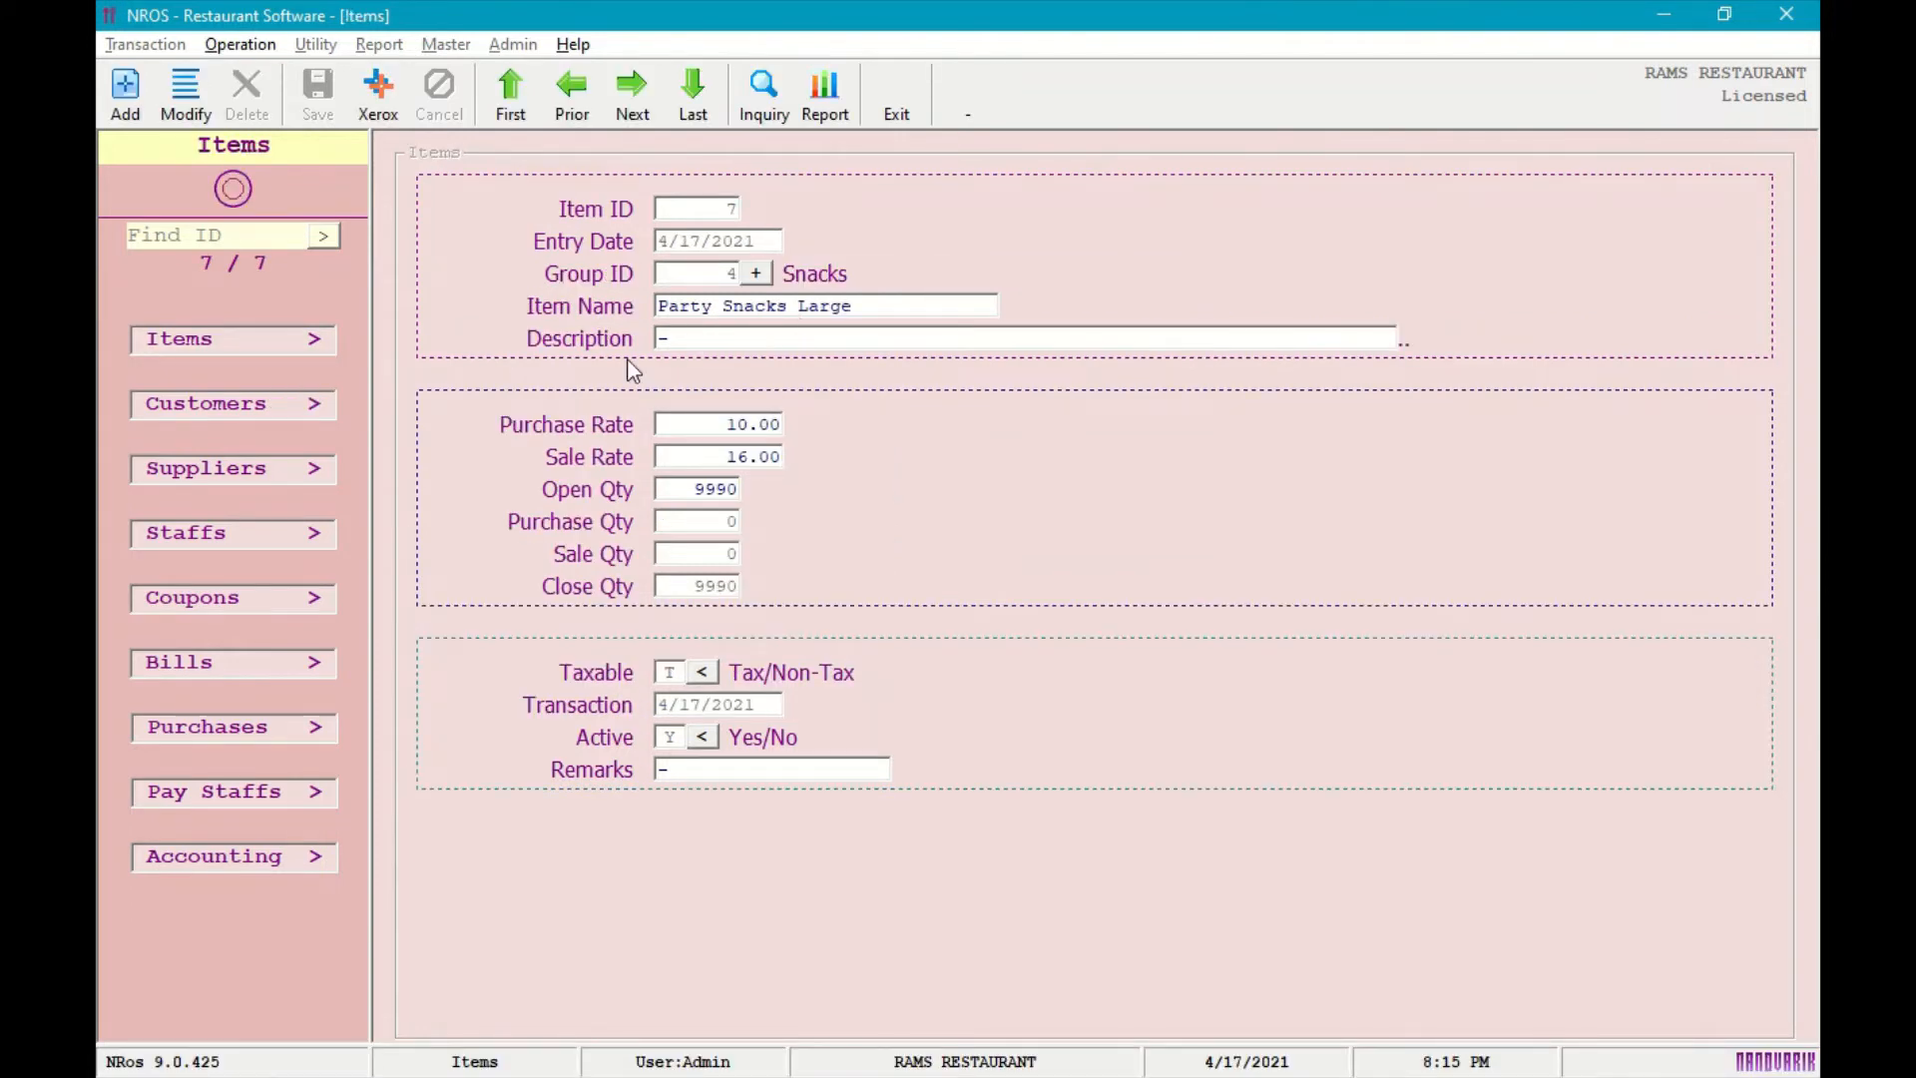
pyautogui.click(267, 483)
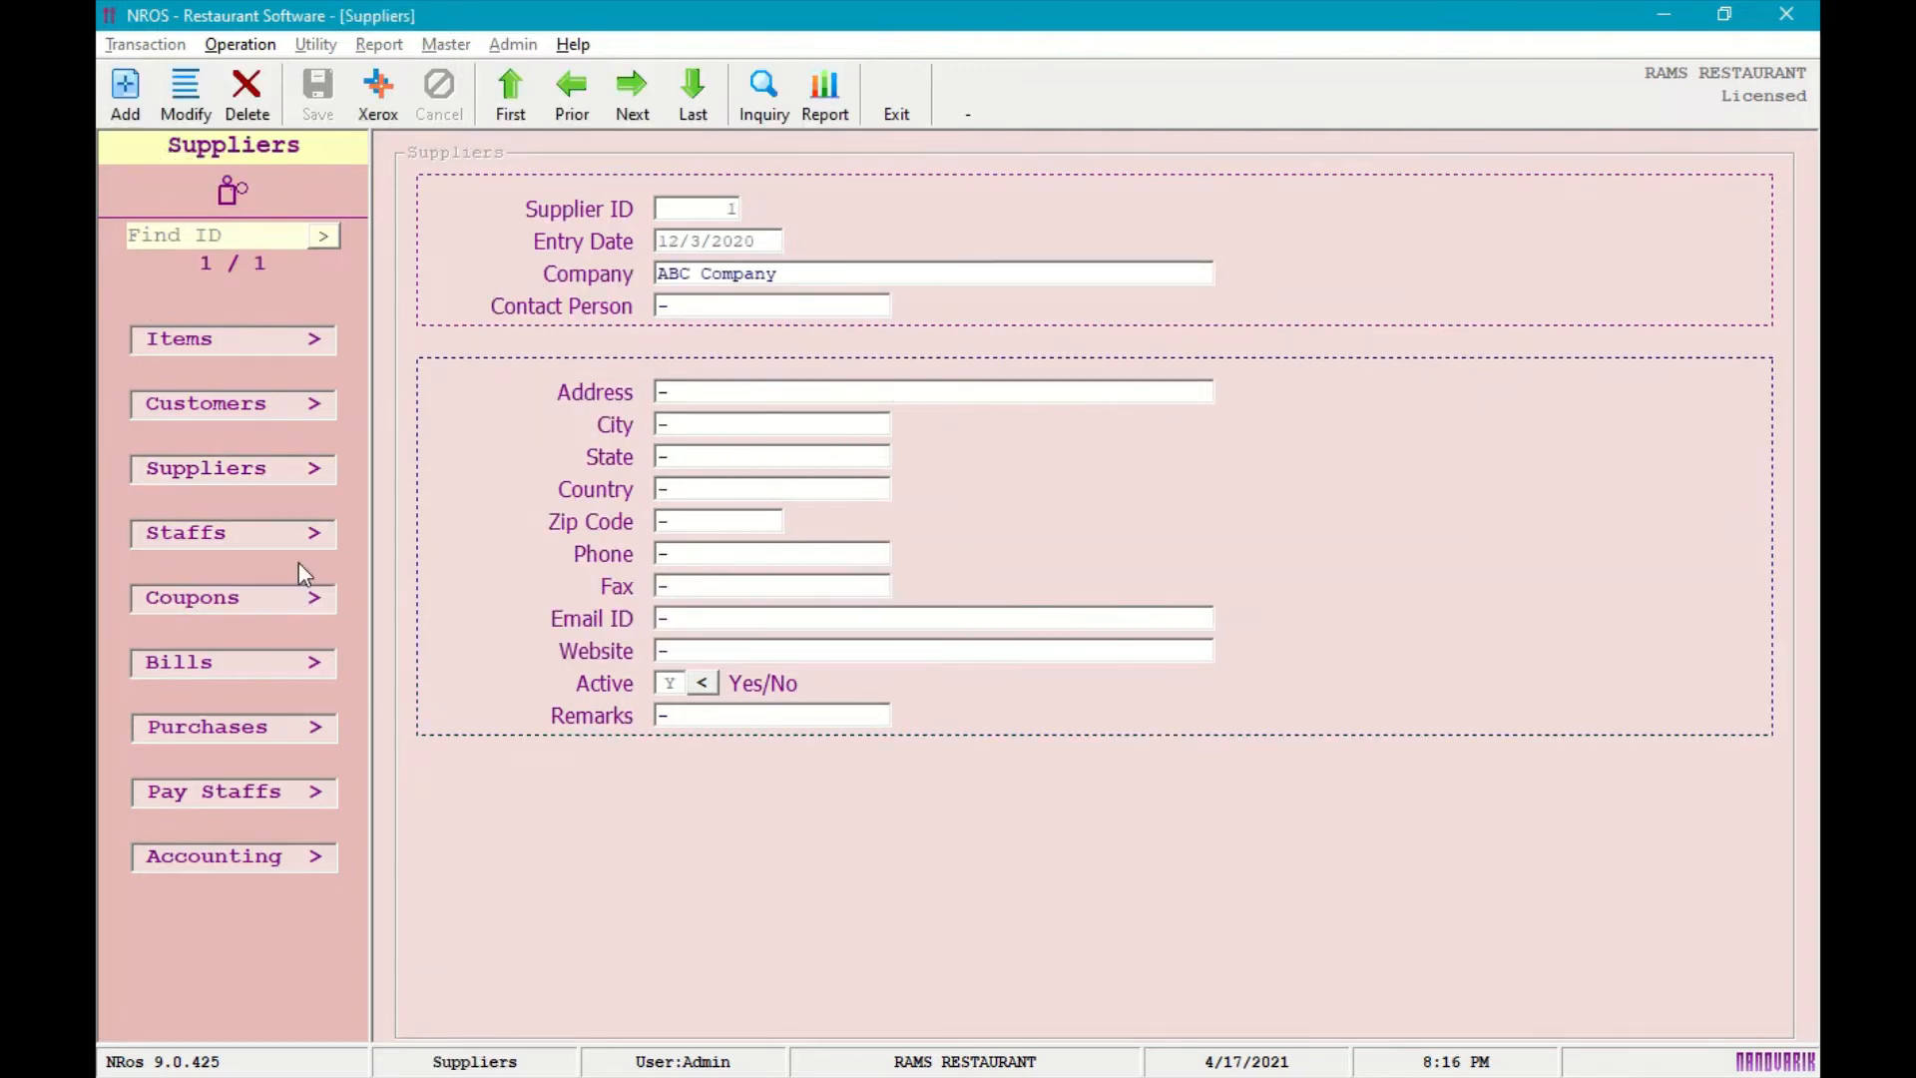
pyautogui.click(299, 536)
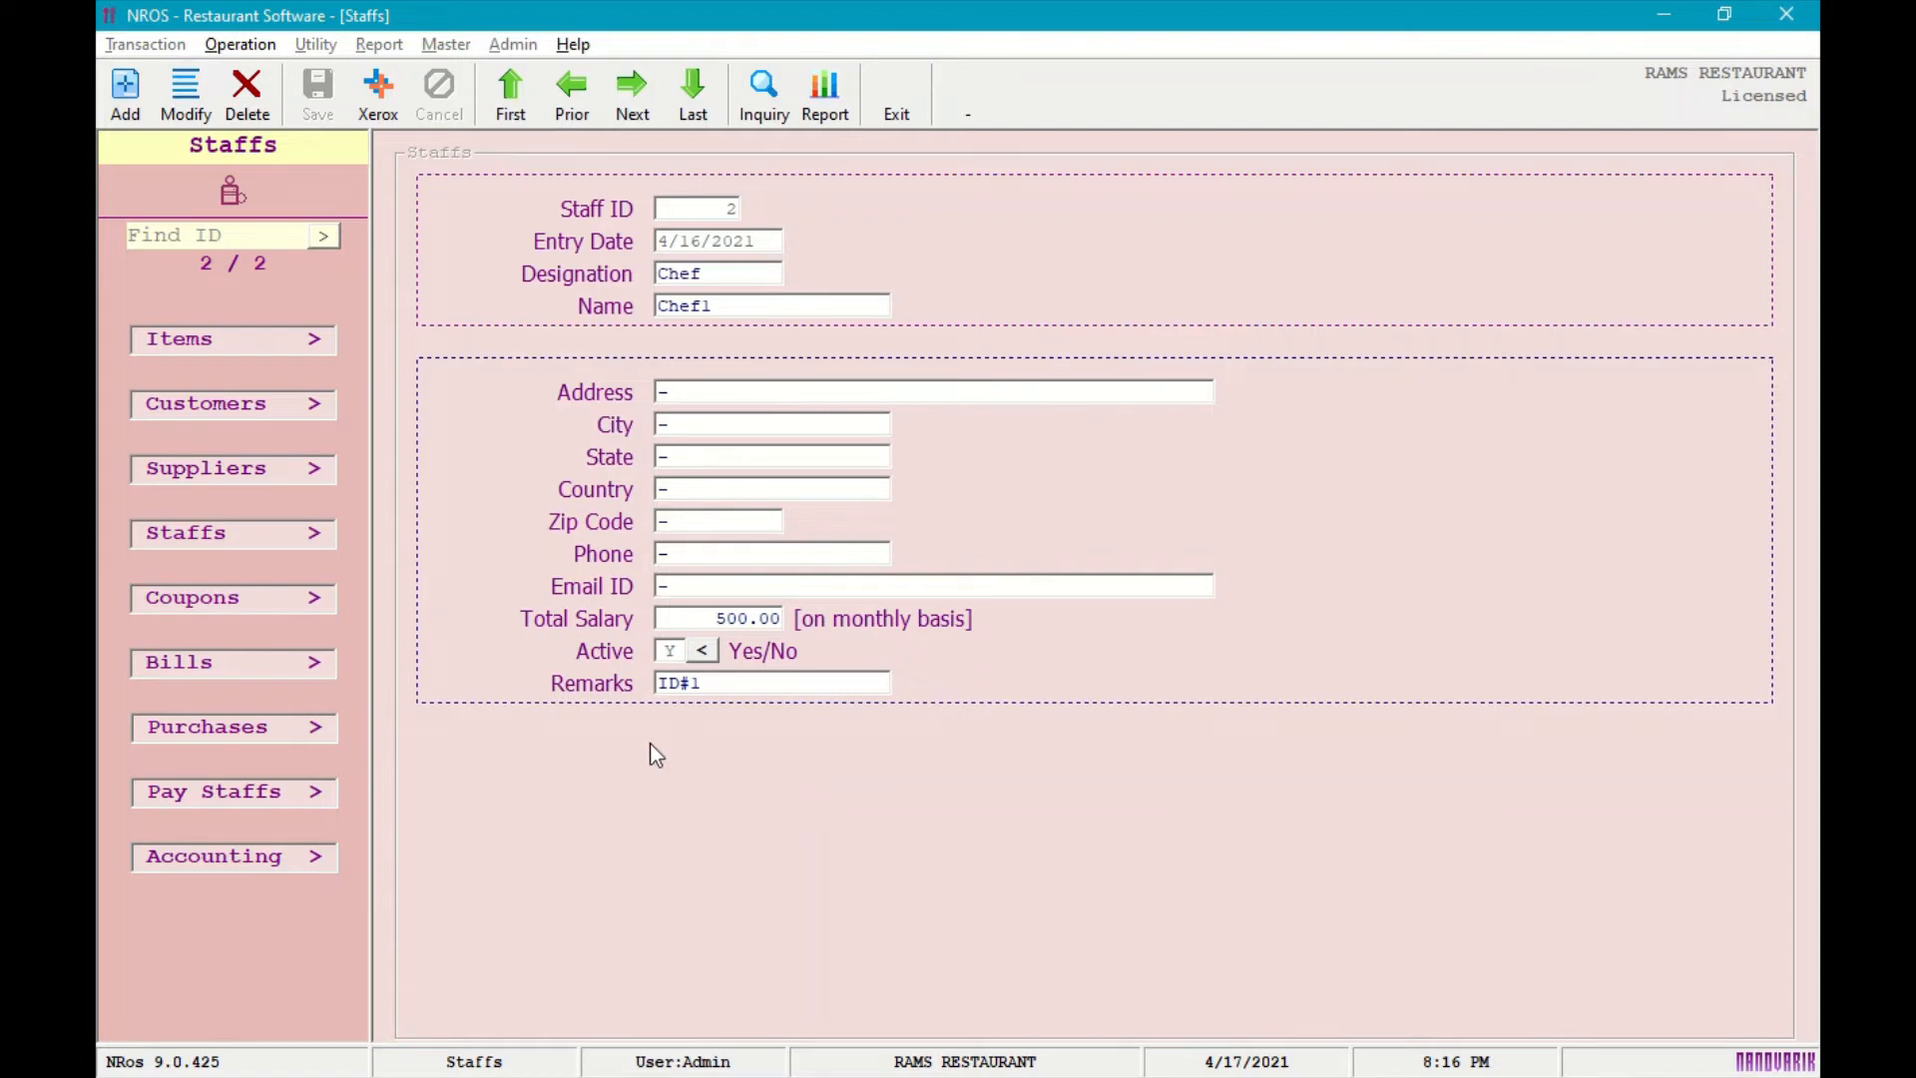
# View the Coupons form and the Bills form, going back one bill to examine its amounts and items.
pyautogui.click(312, 617)
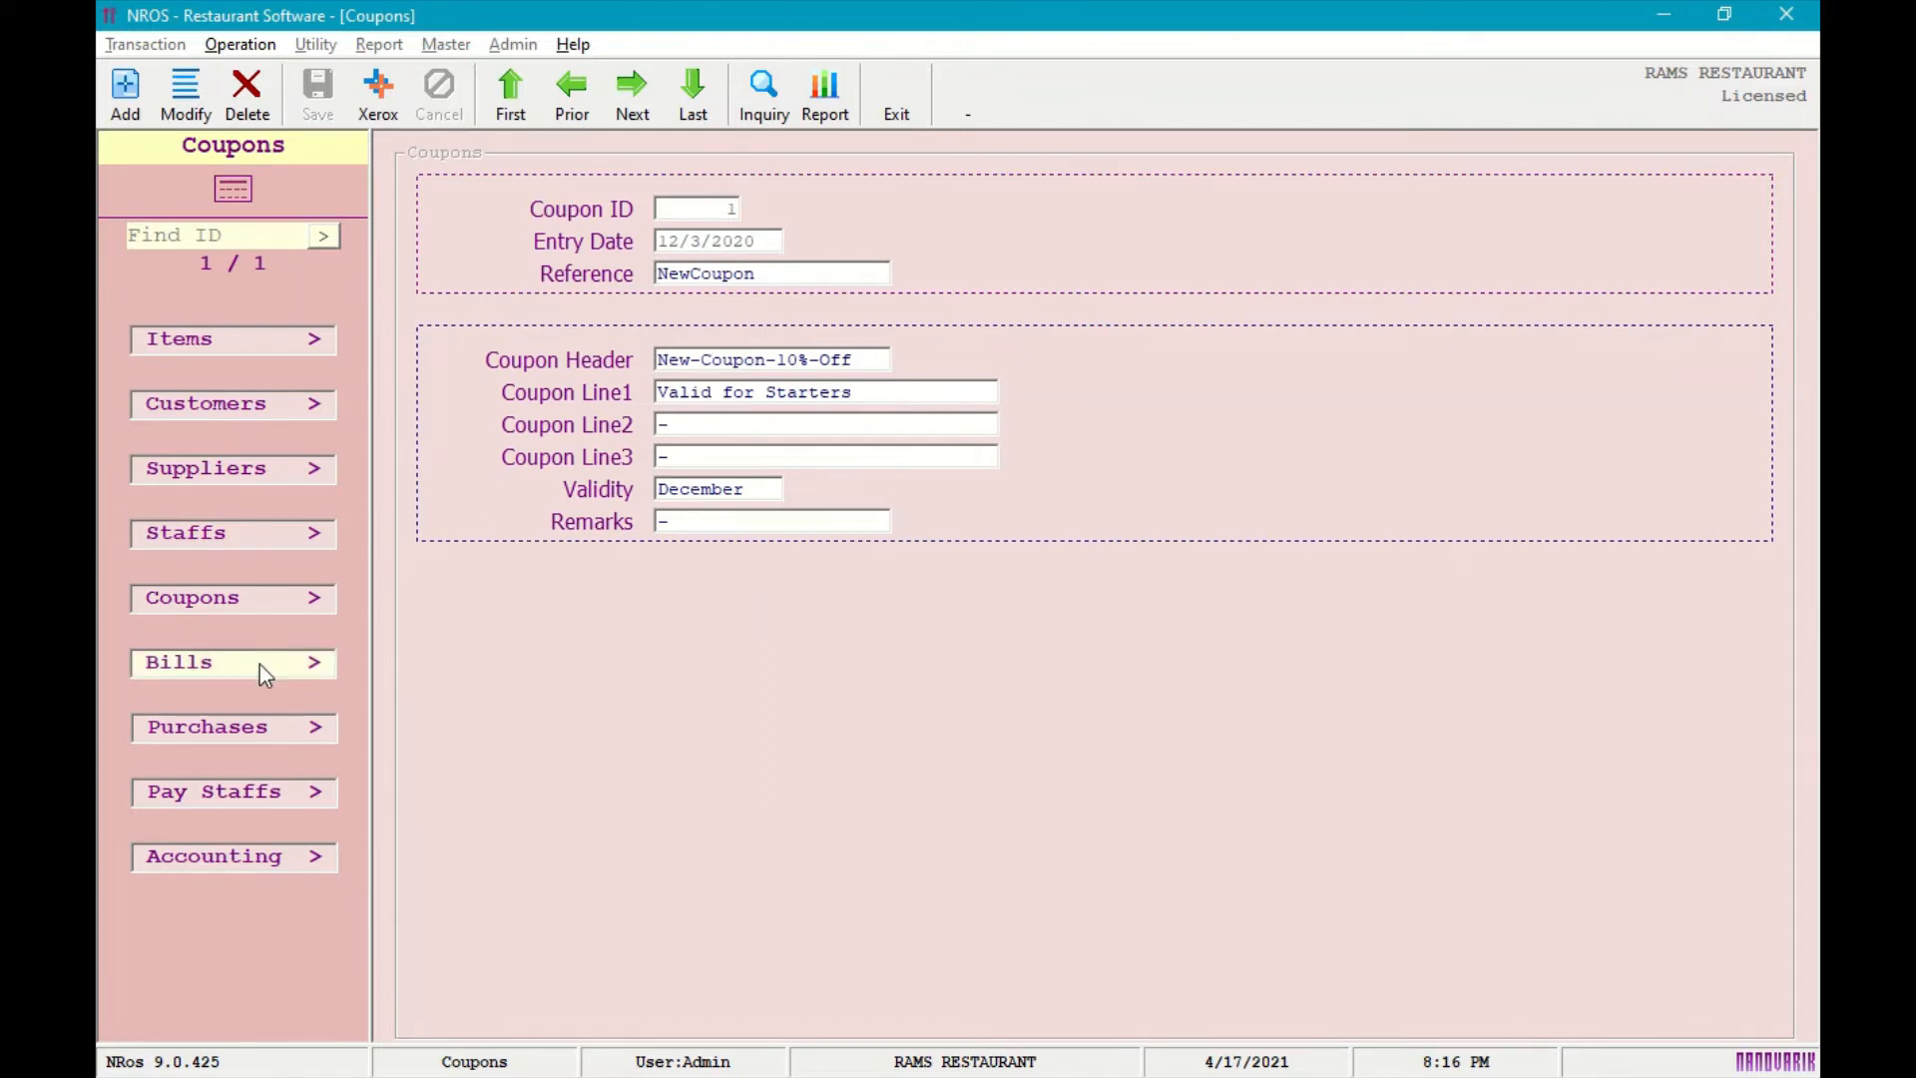
pyautogui.click(316, 665)
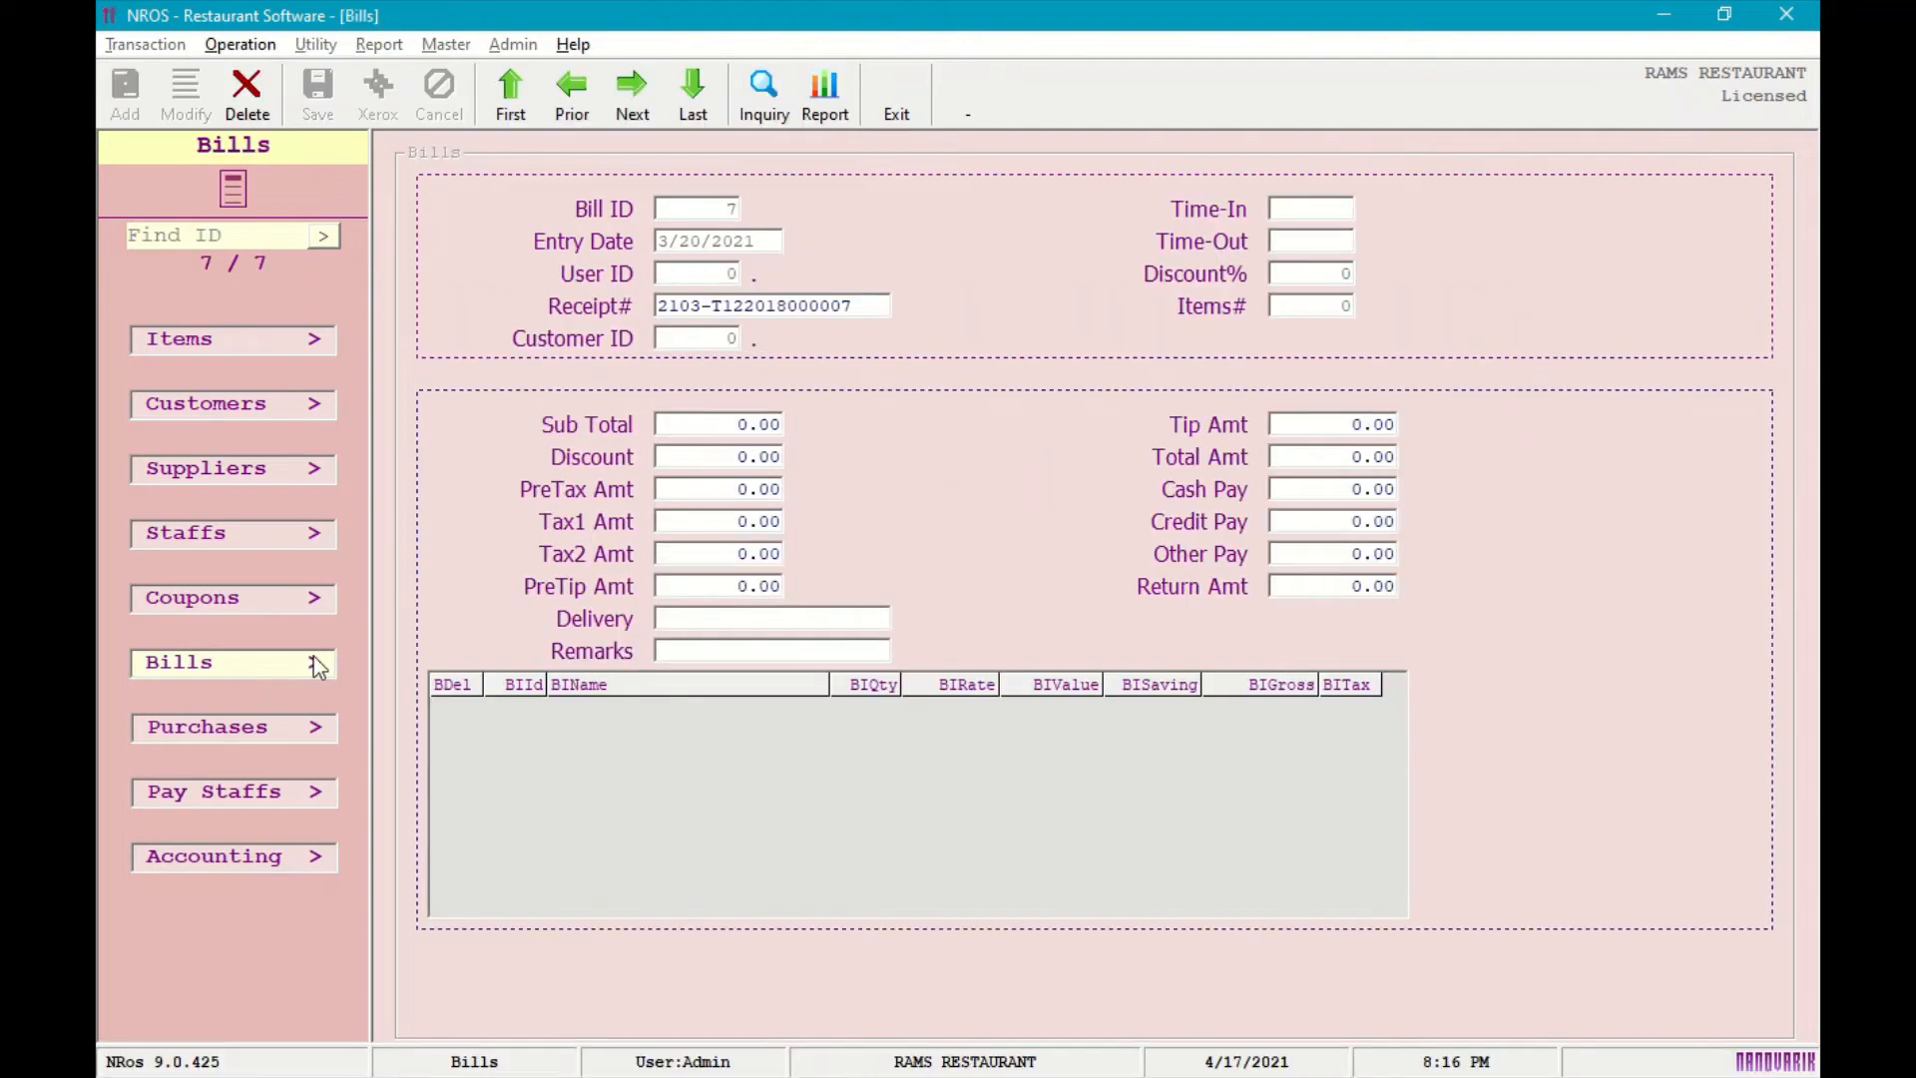
pyautogui.click(577, 108)
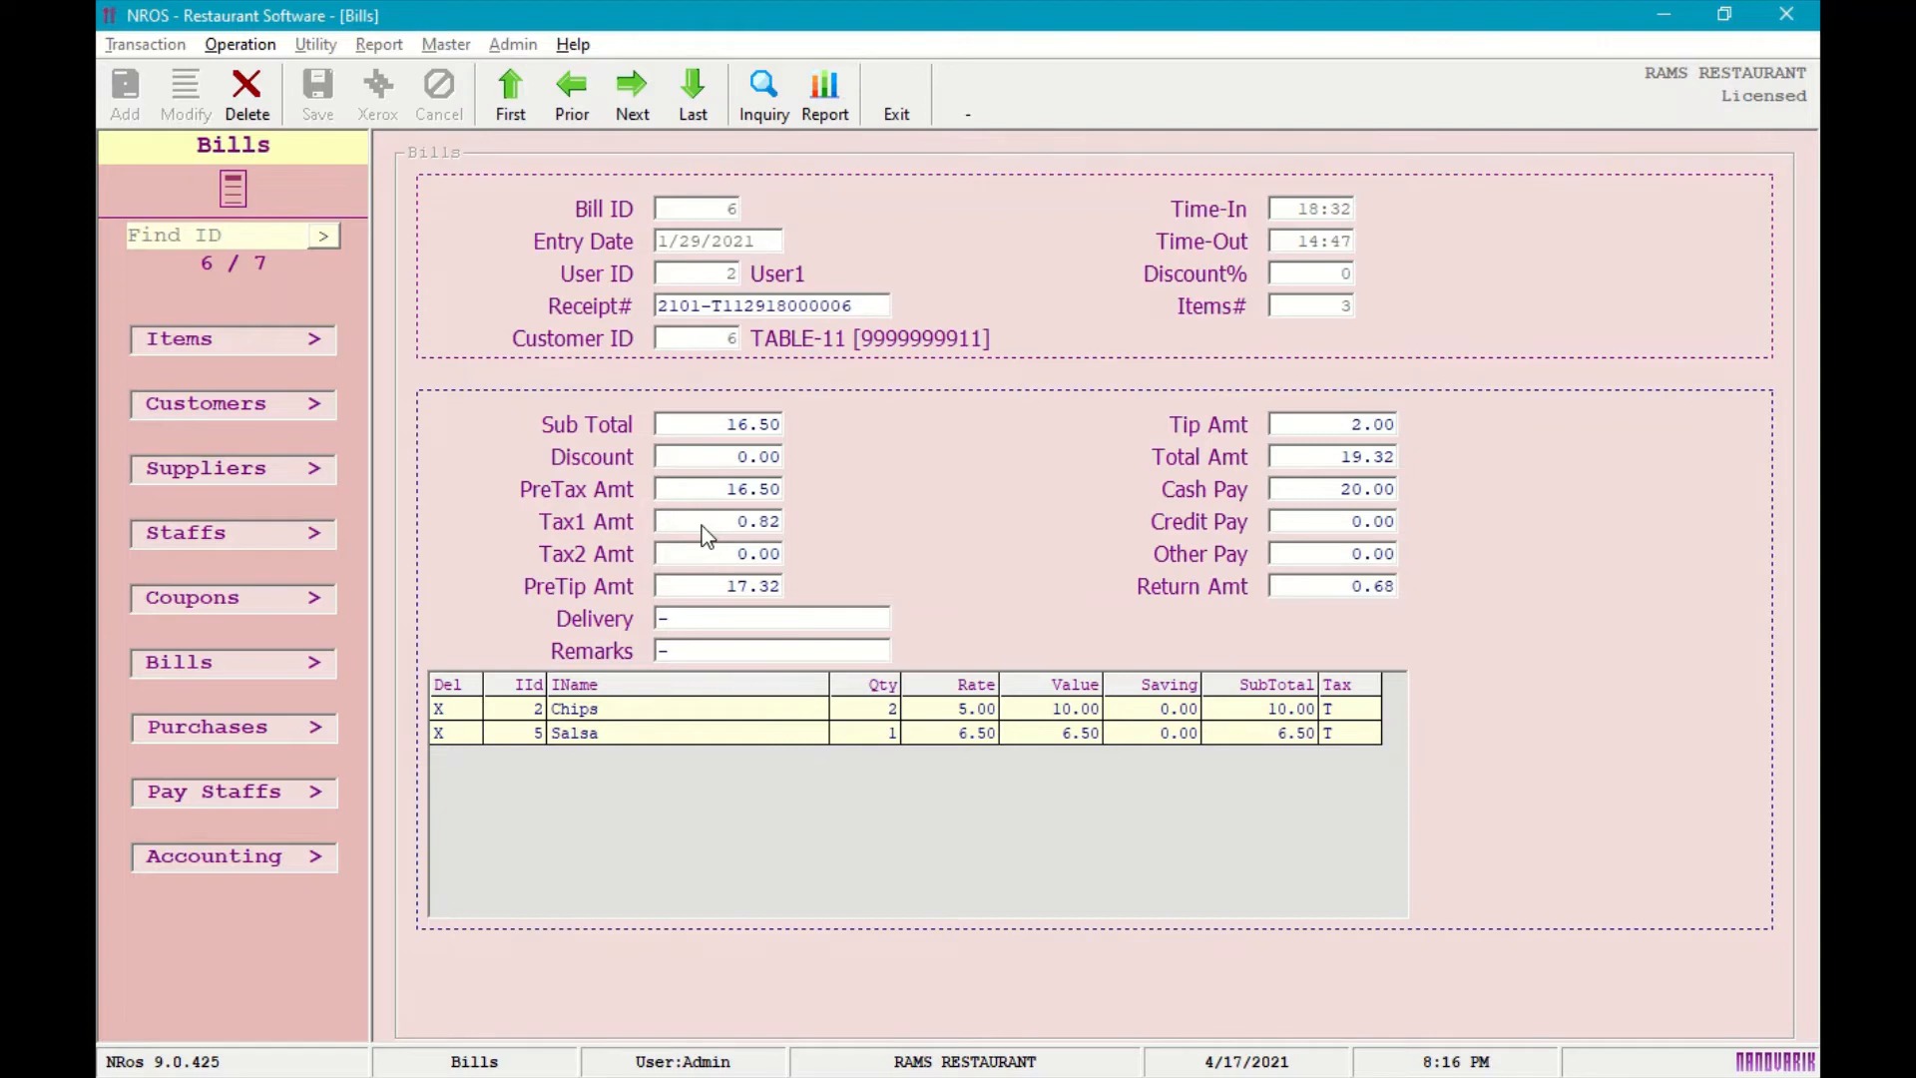
# Review the Purchases, Pay Staffs and Accounting records, and close the form.
pyautogui.click(255, 727)
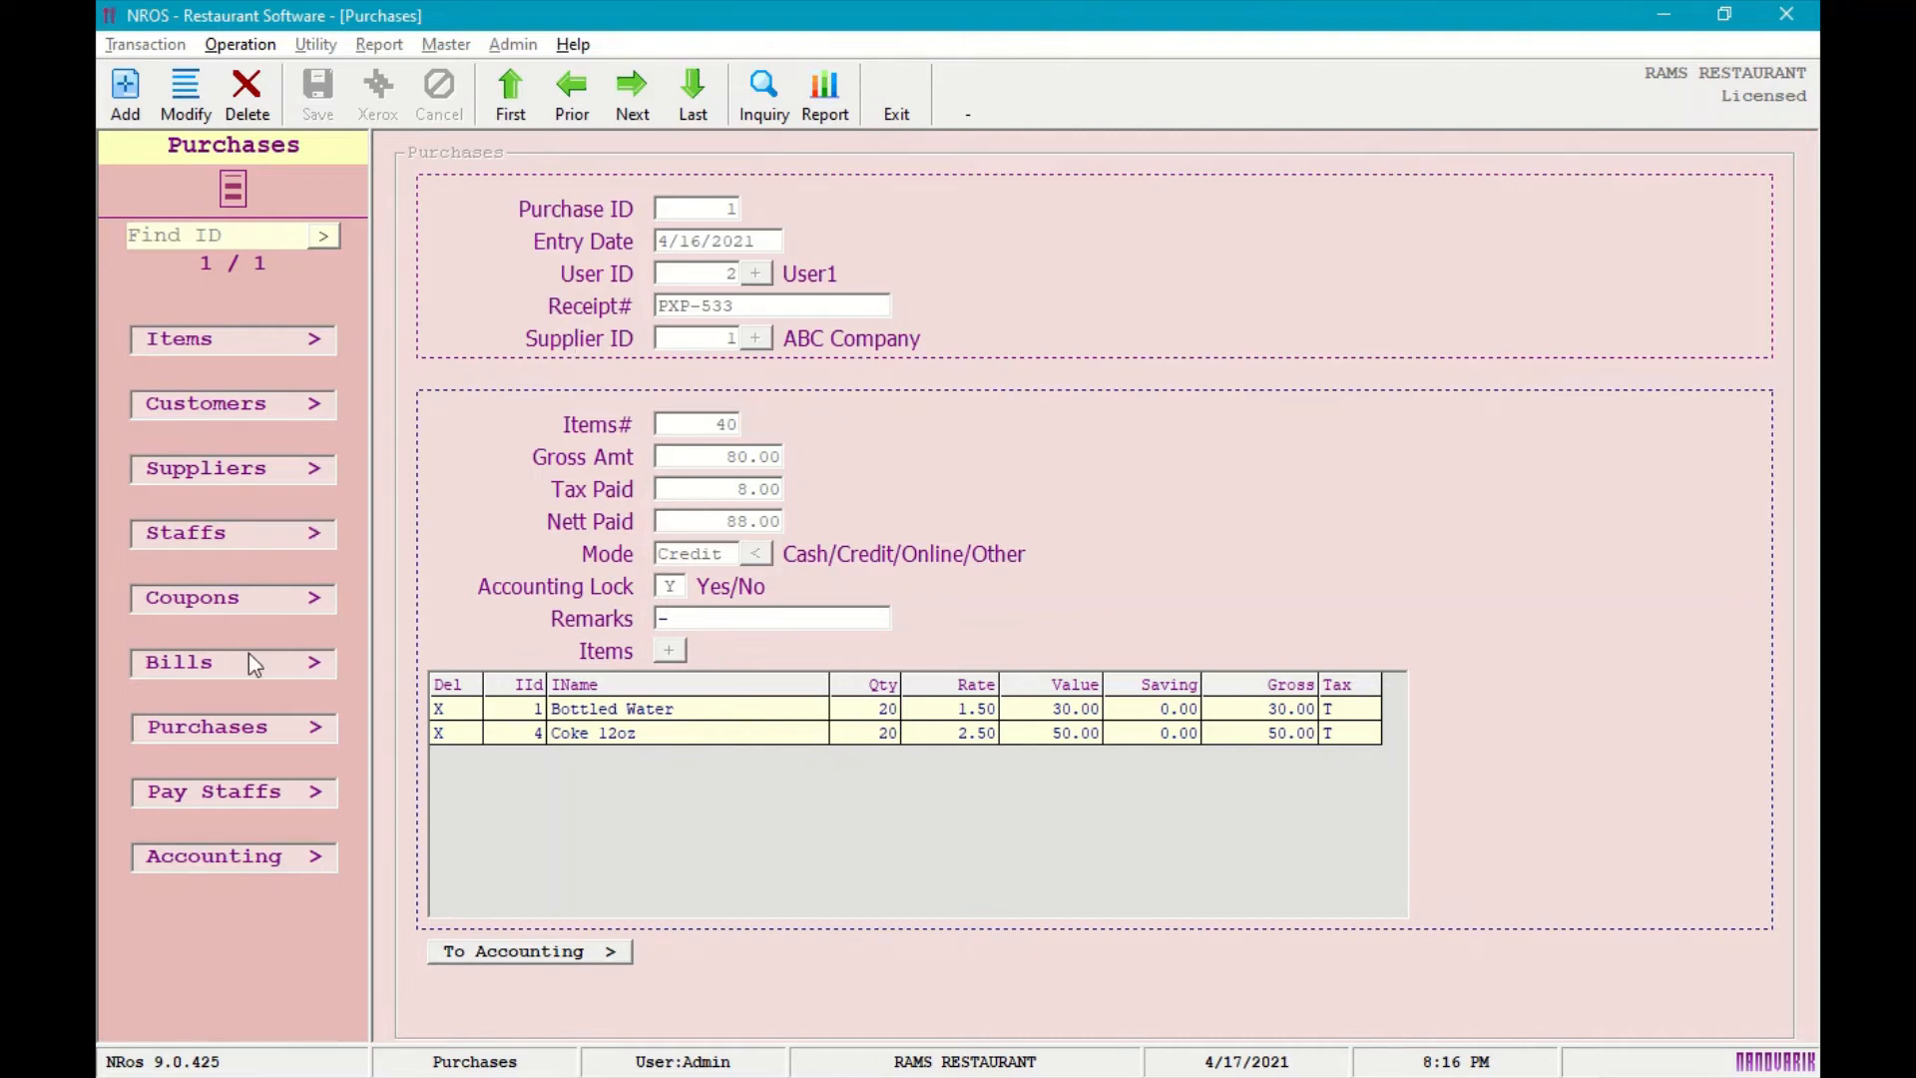
pyautogui.click(212, 794)
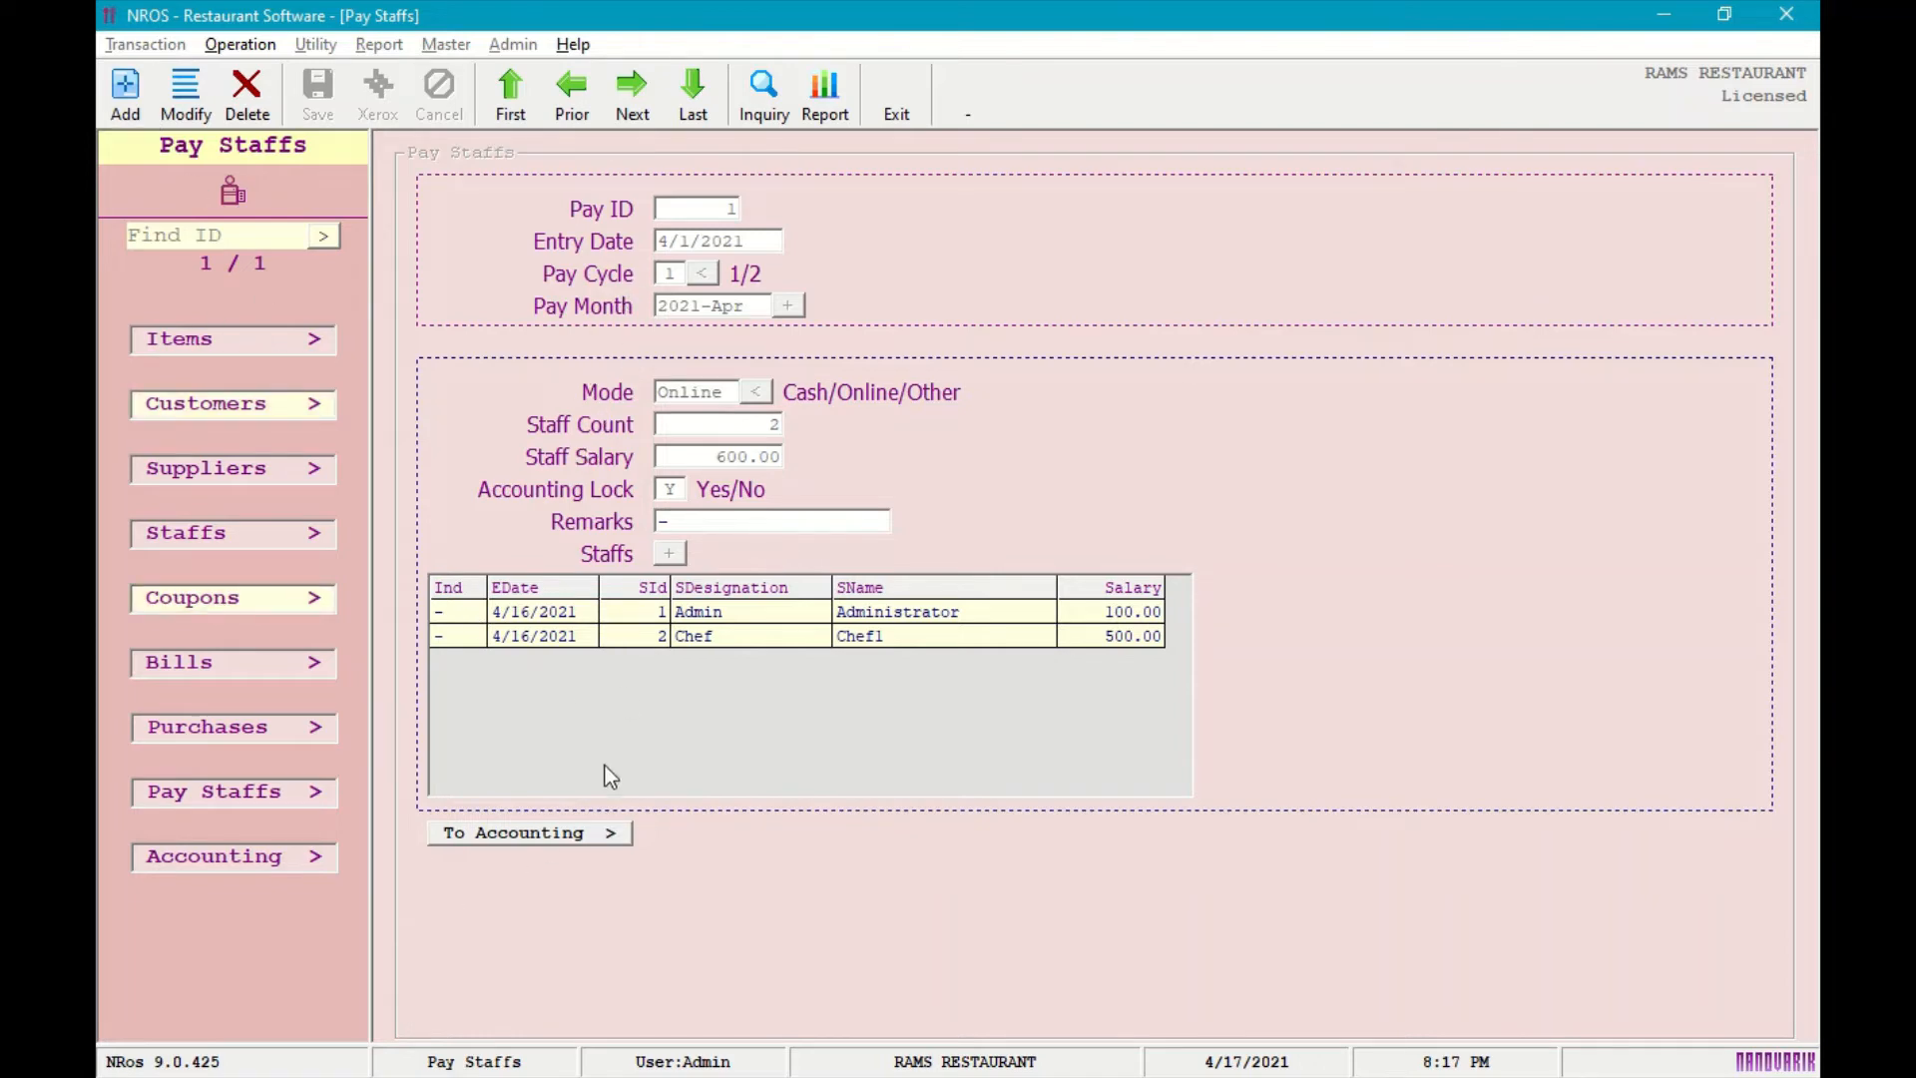
pyautogui.click(275, 868)
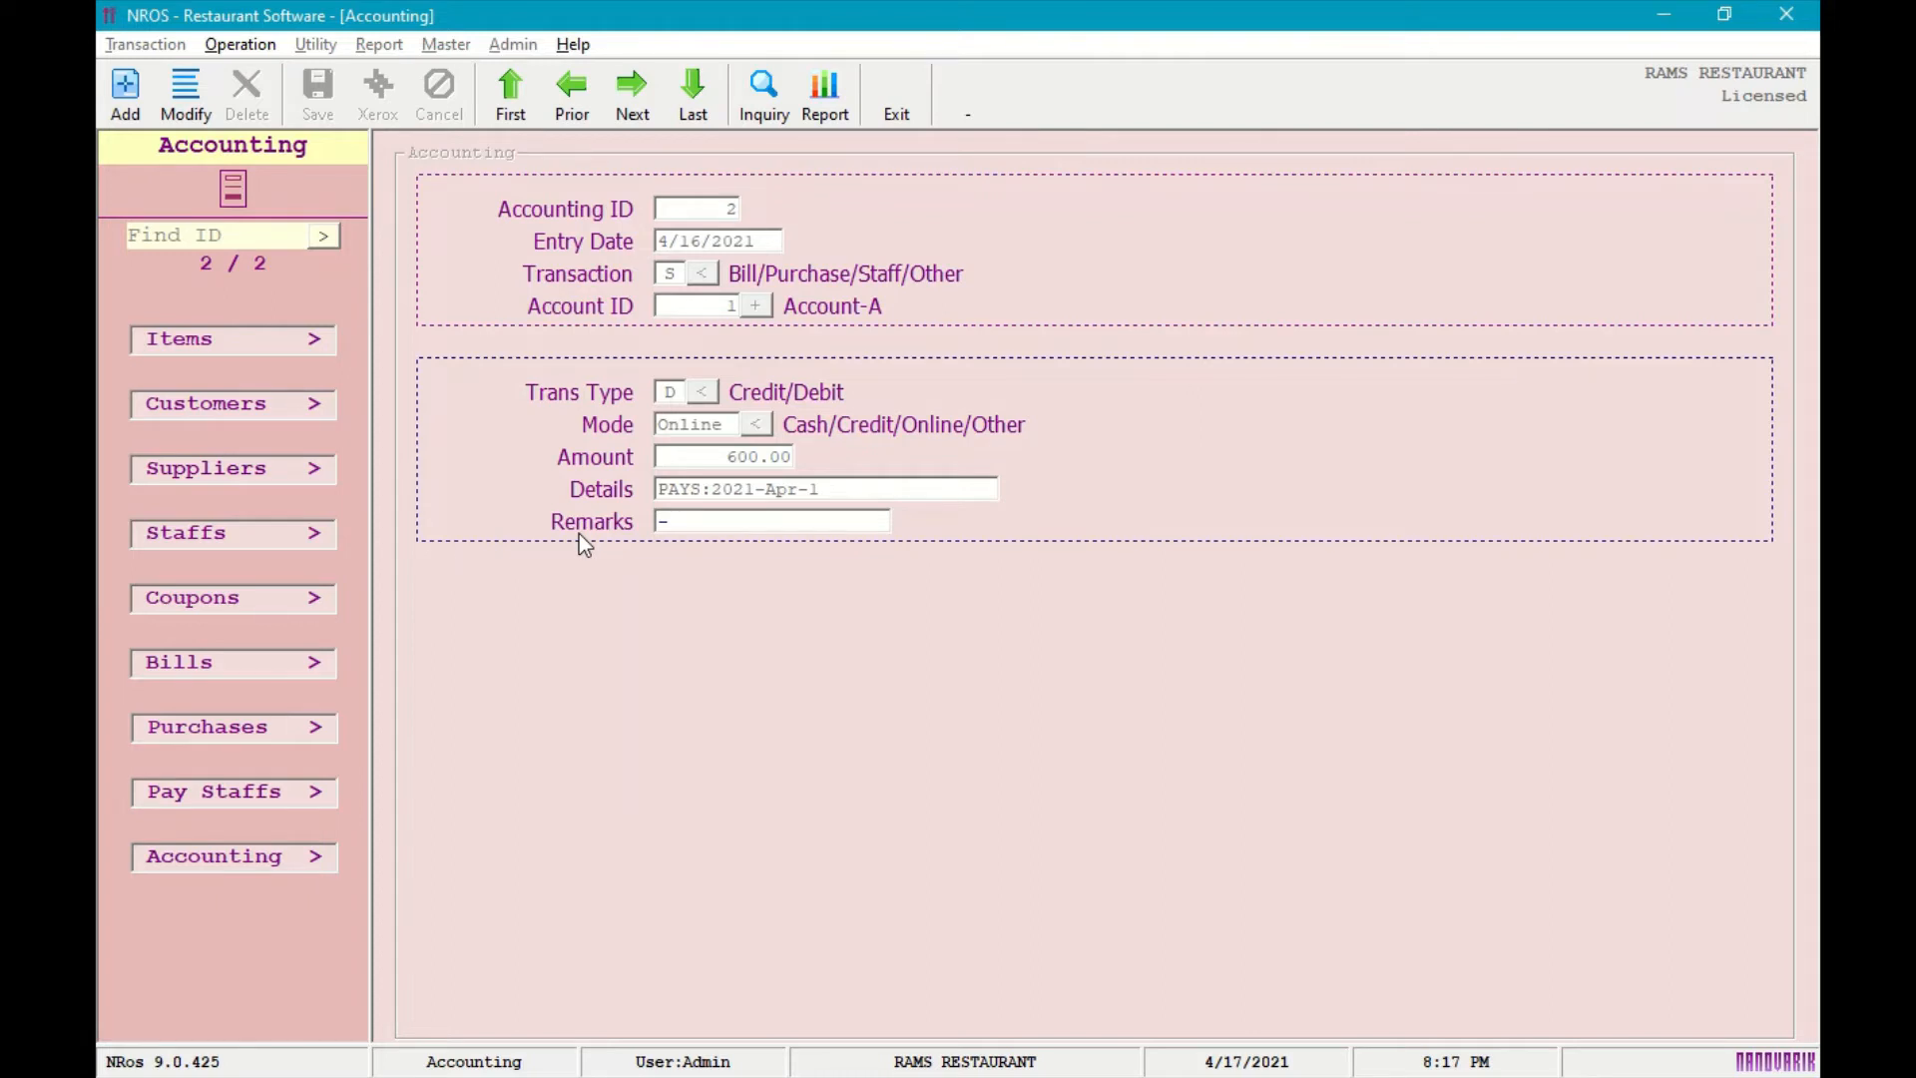
pyautogui.press('Escape')
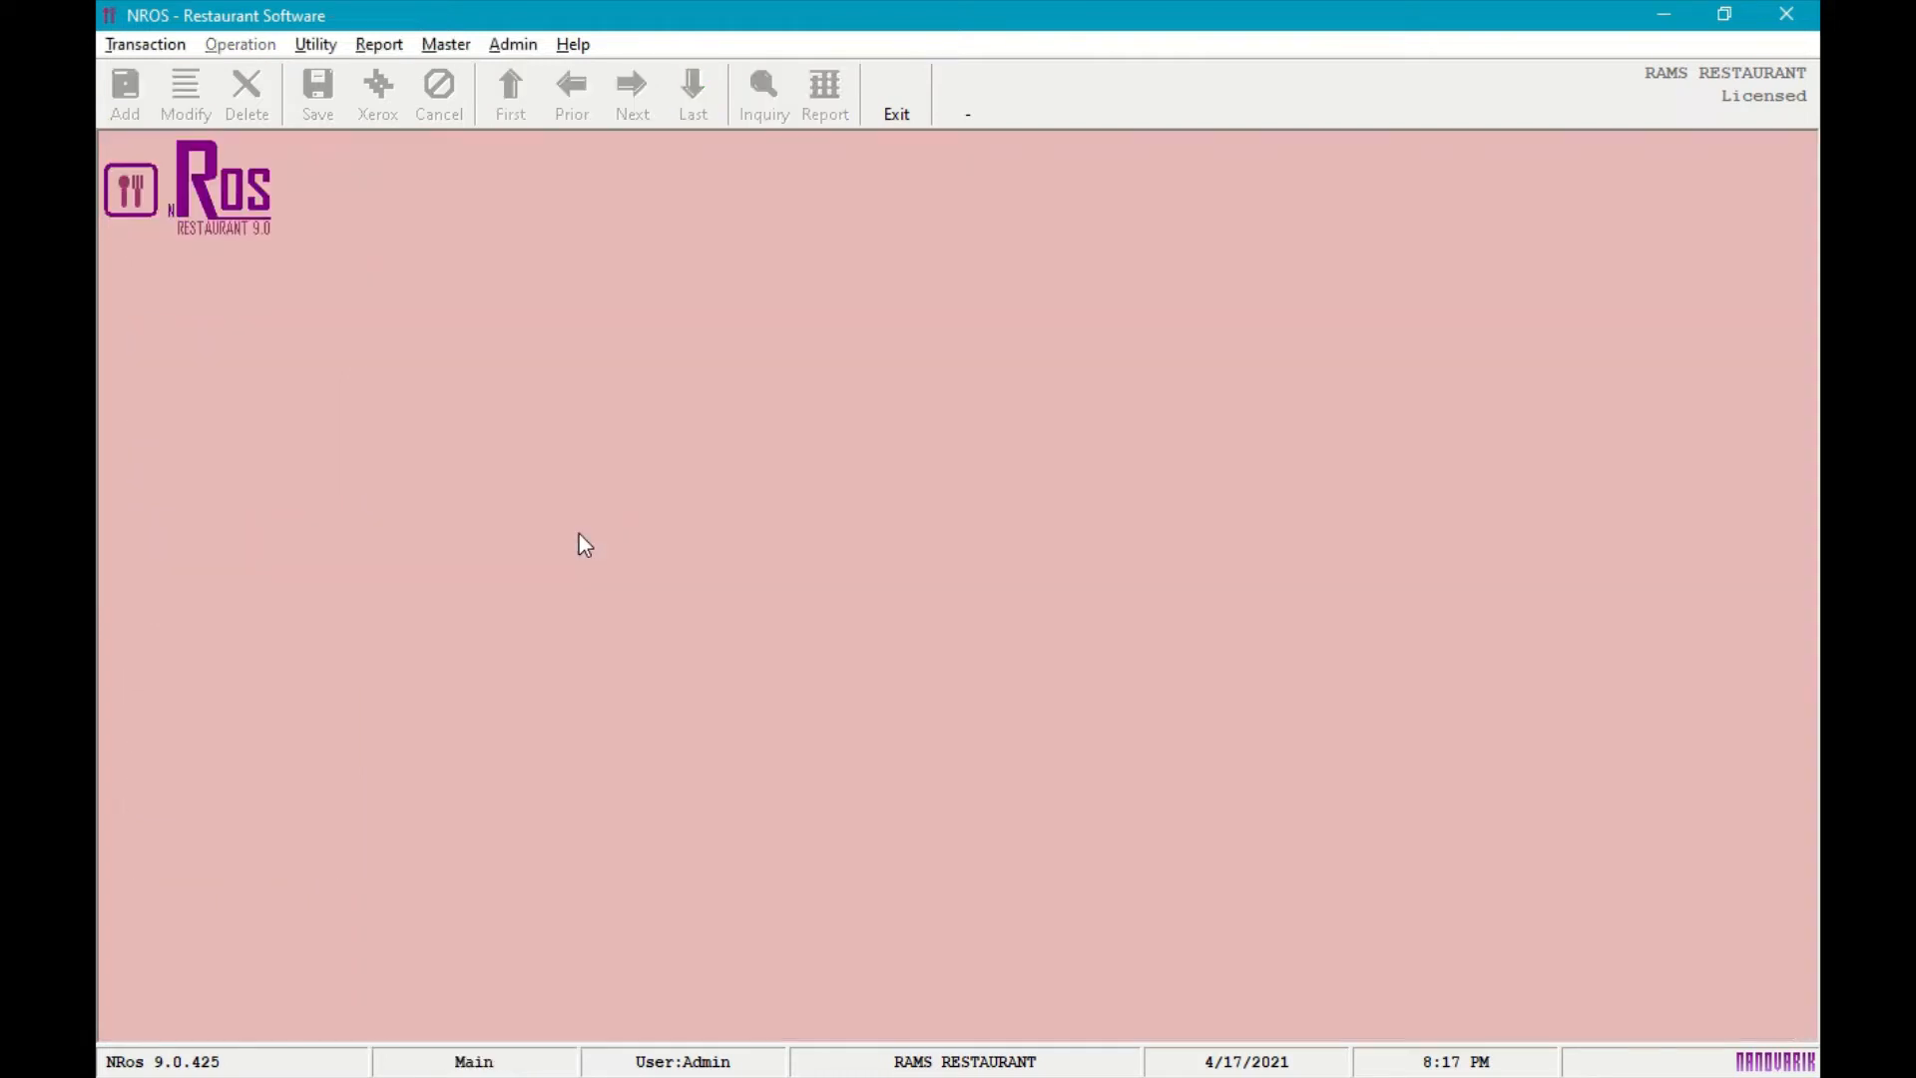
# Reopen the Items form and review the record operations available for it.
pyautogui.click(156, 54)
pyautogui.click(171, 81)
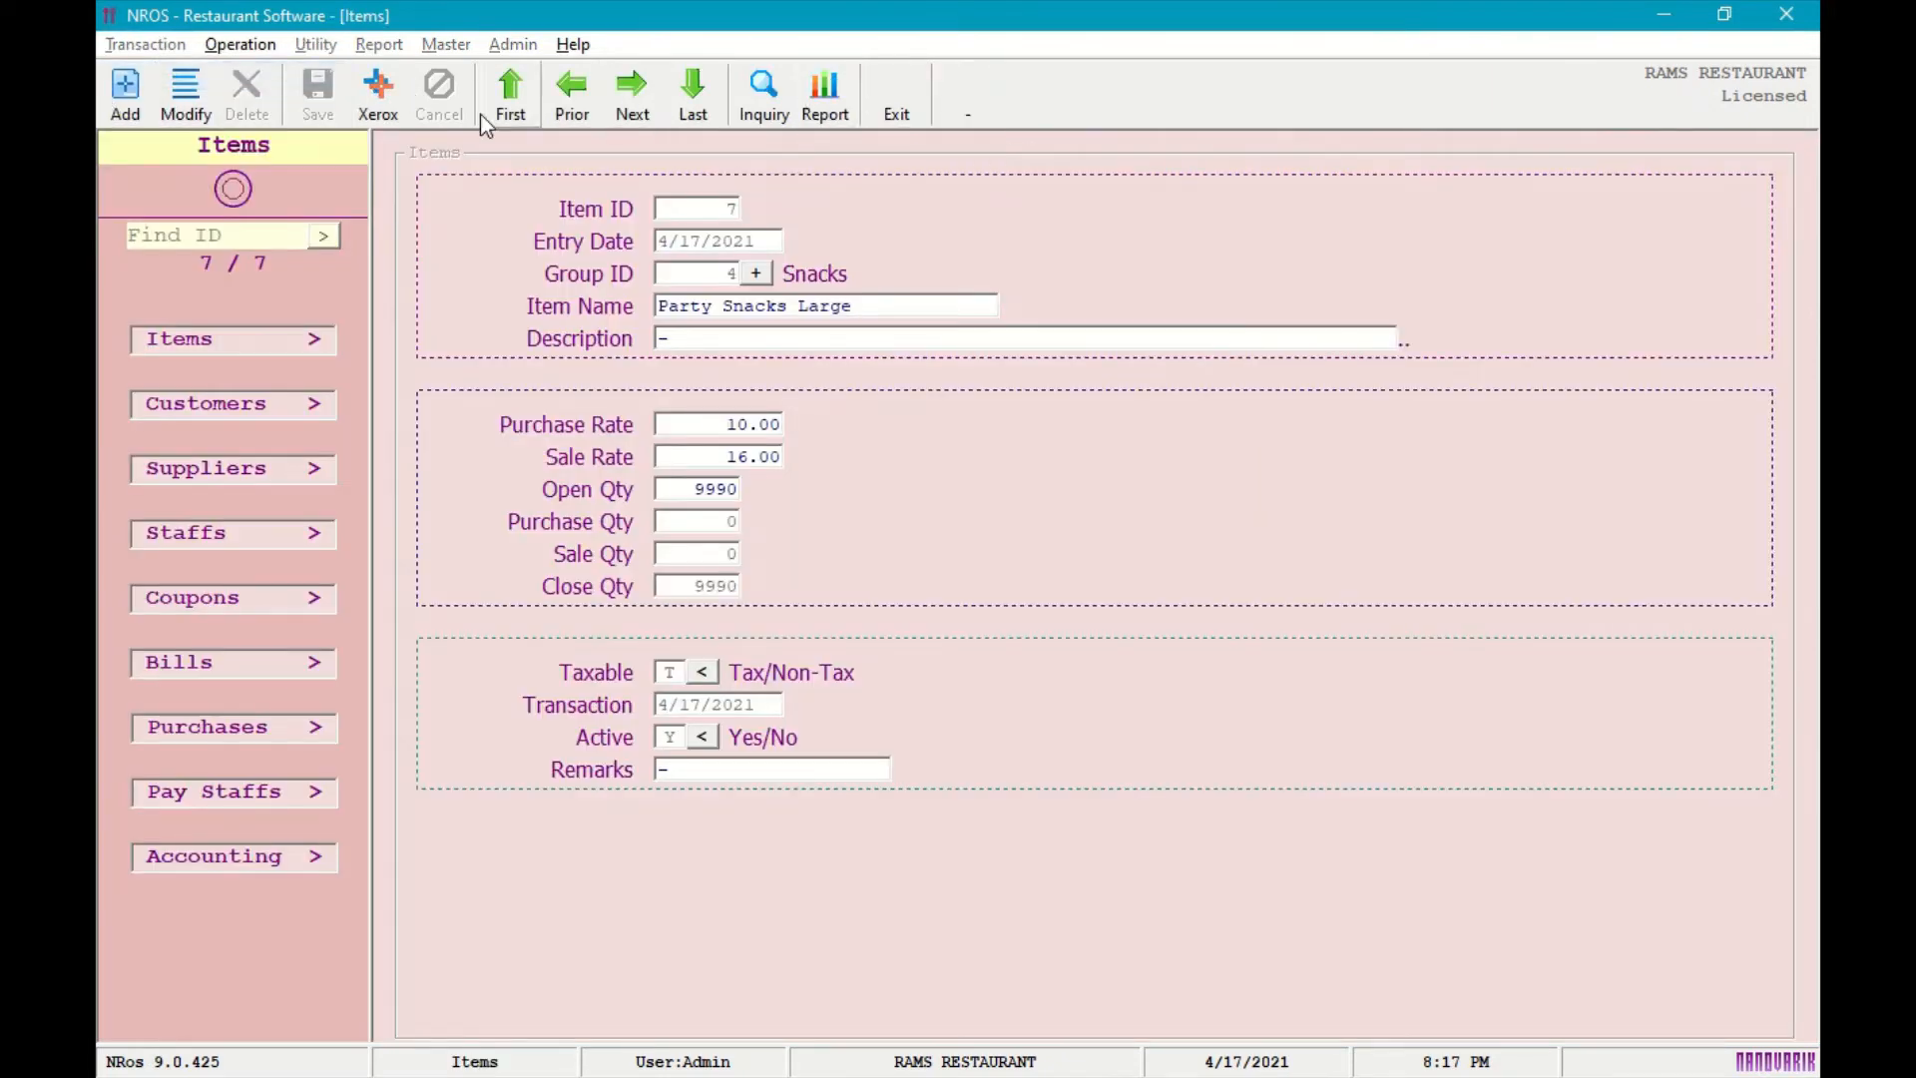
pyautogui.click(237, 45)
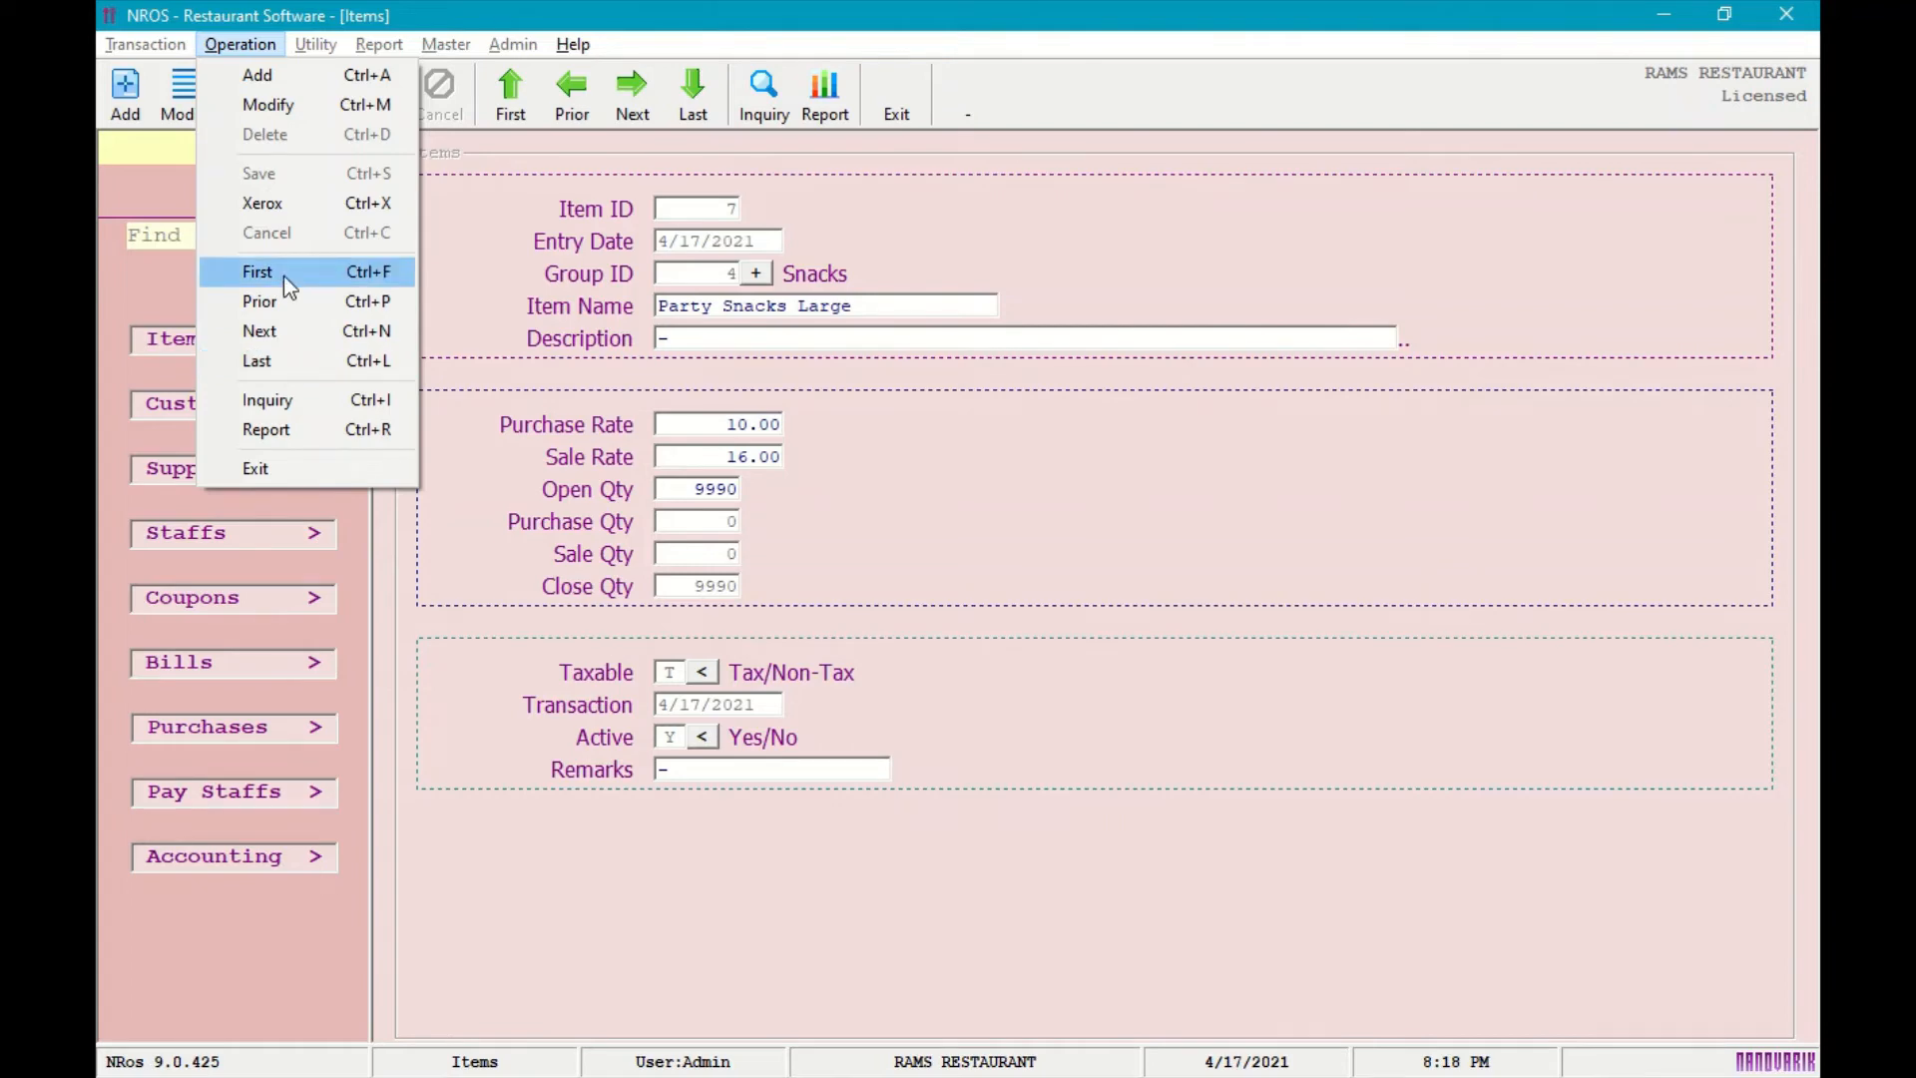
pyautogui.click(320, 427)
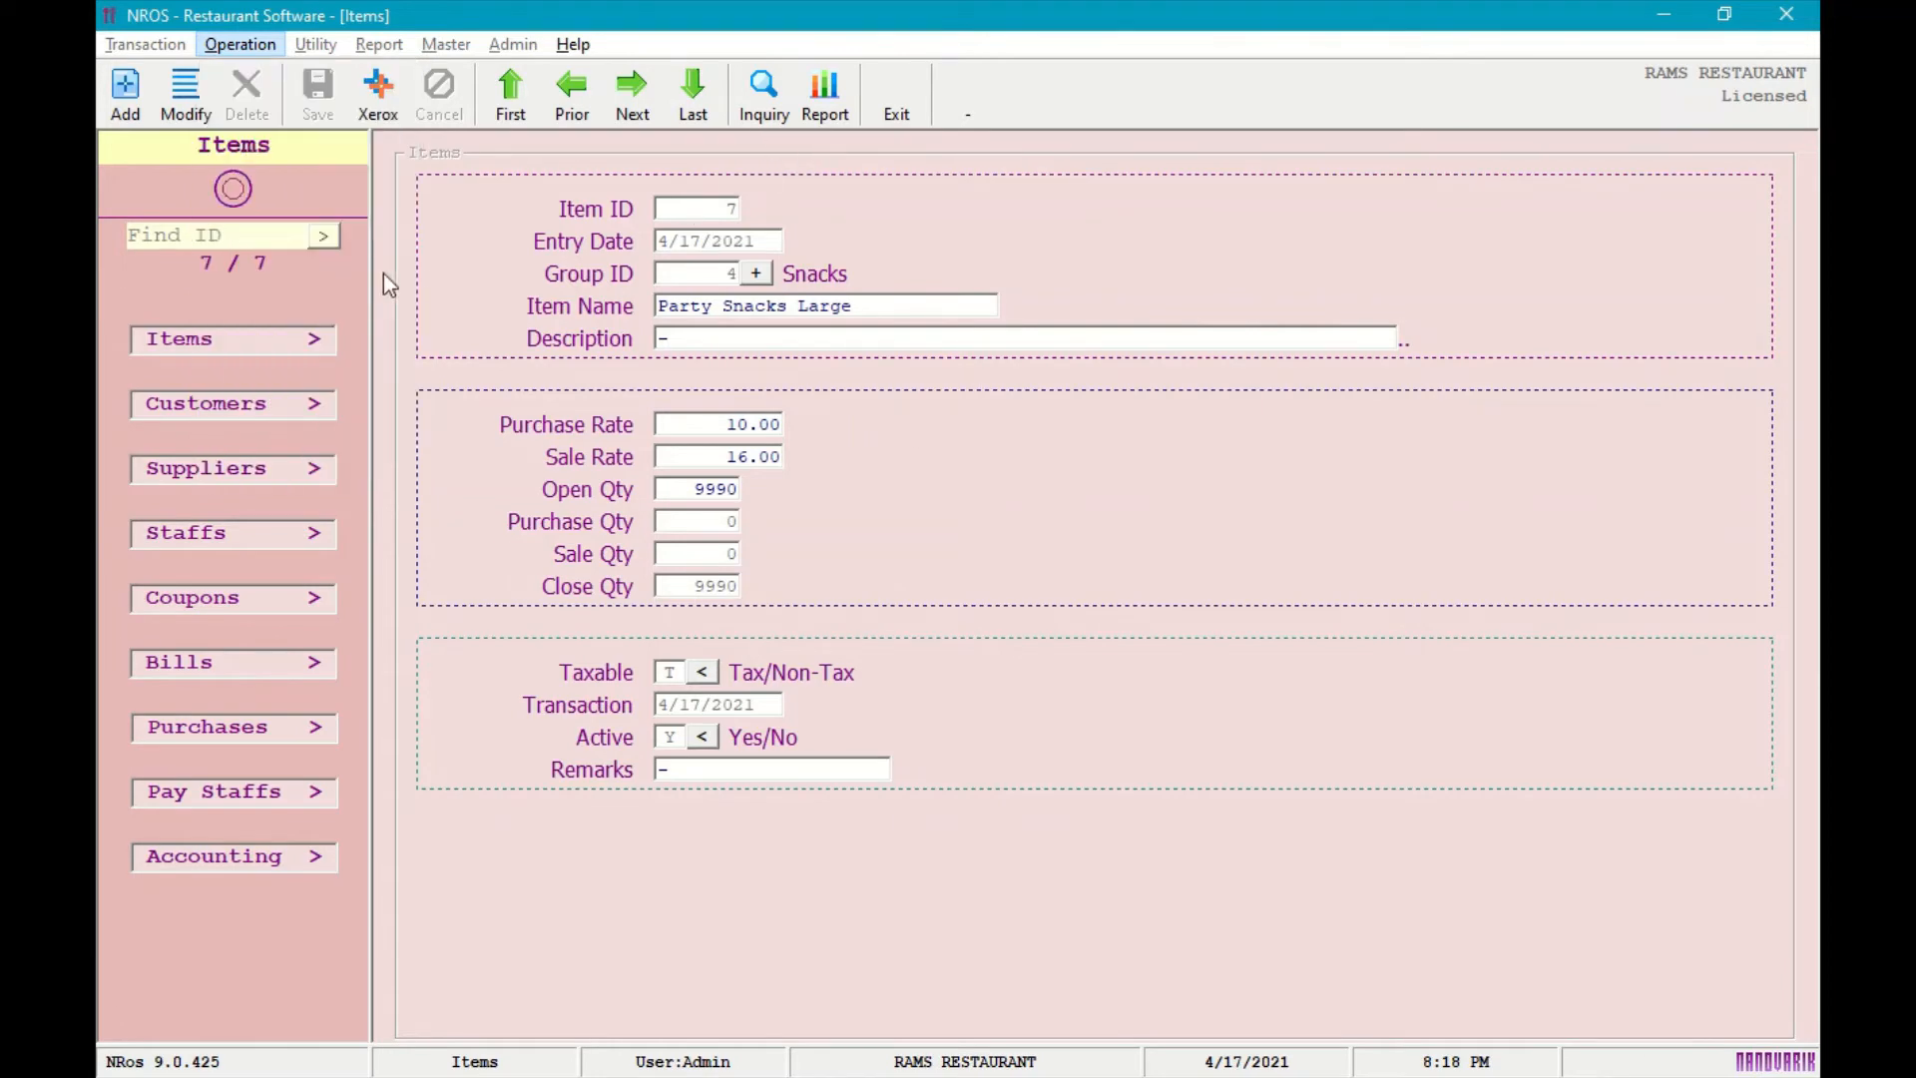
# View the item listing report for the Snacks group and for the Starter group, and close the report and the Items form.
pyautogui.click(818, 114)
pyautogui.click(1441, 163)
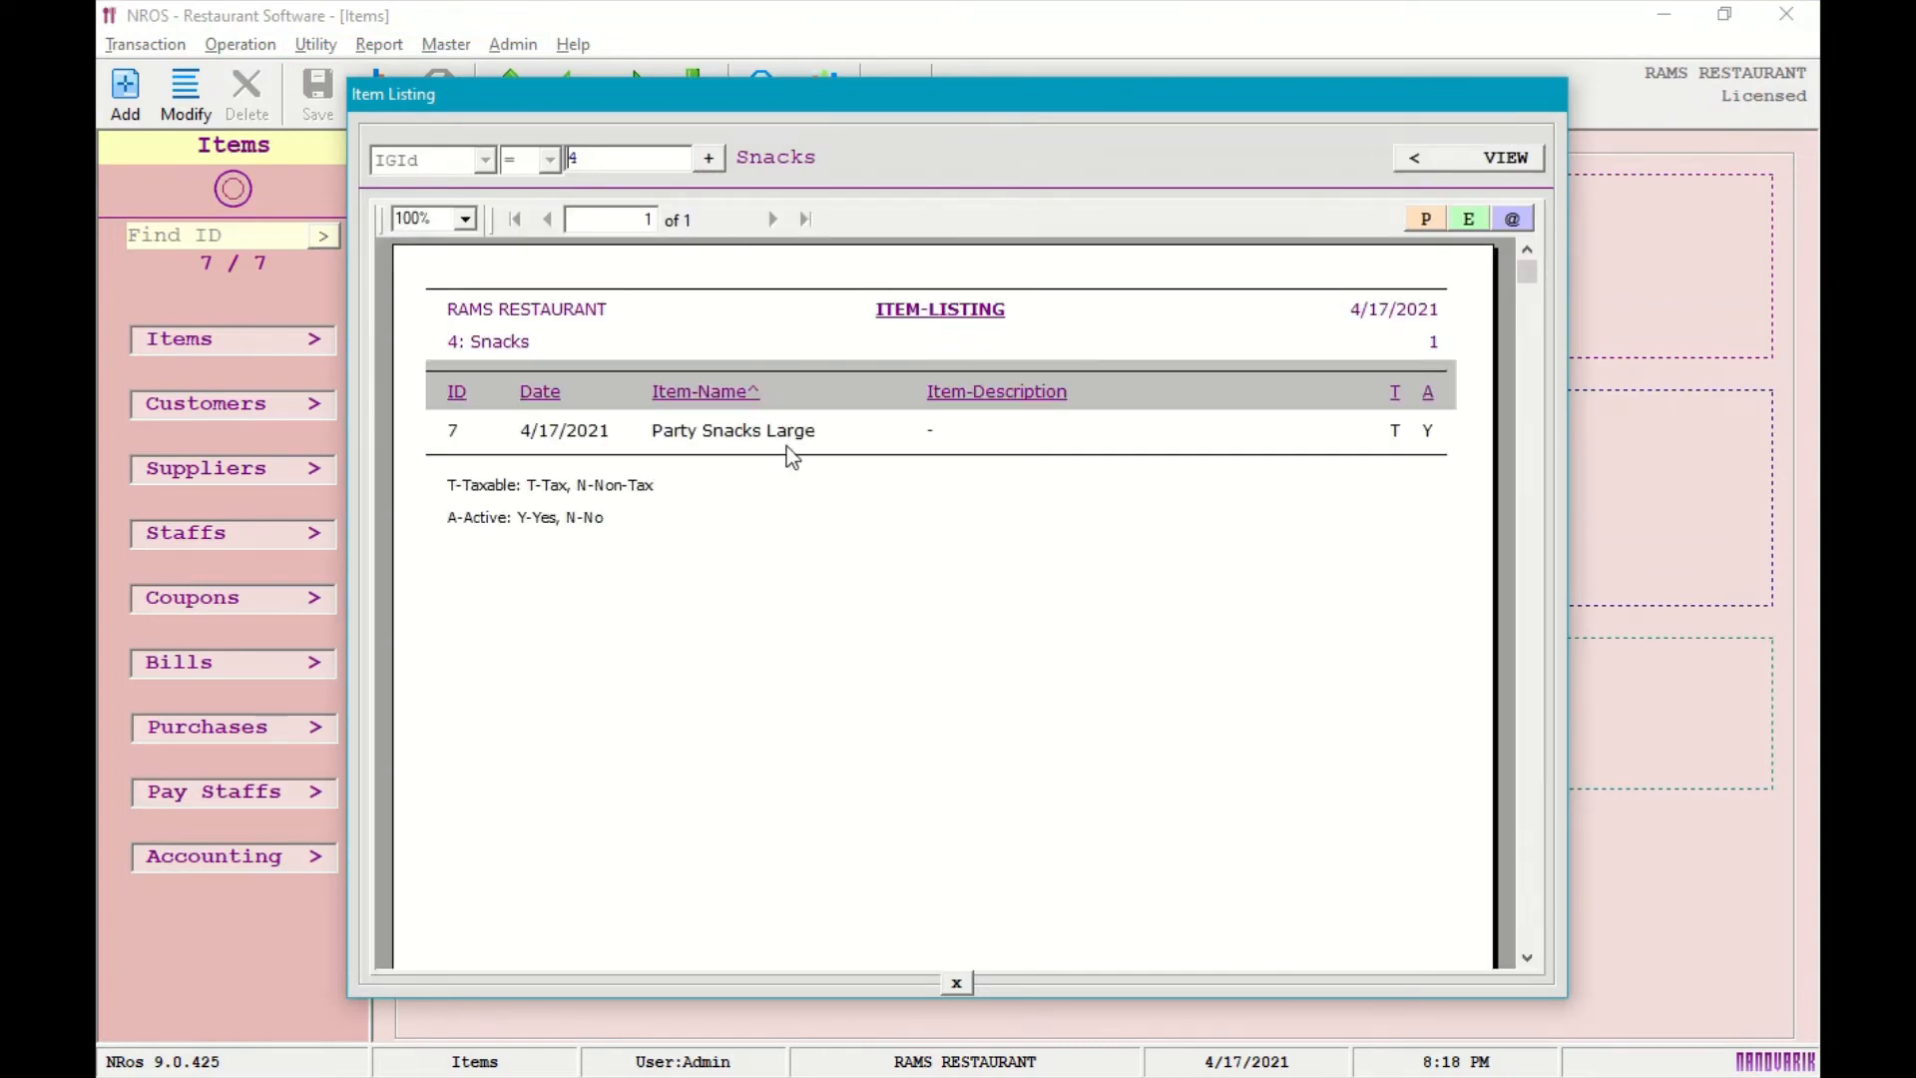
pyautogui.click(710, 160)
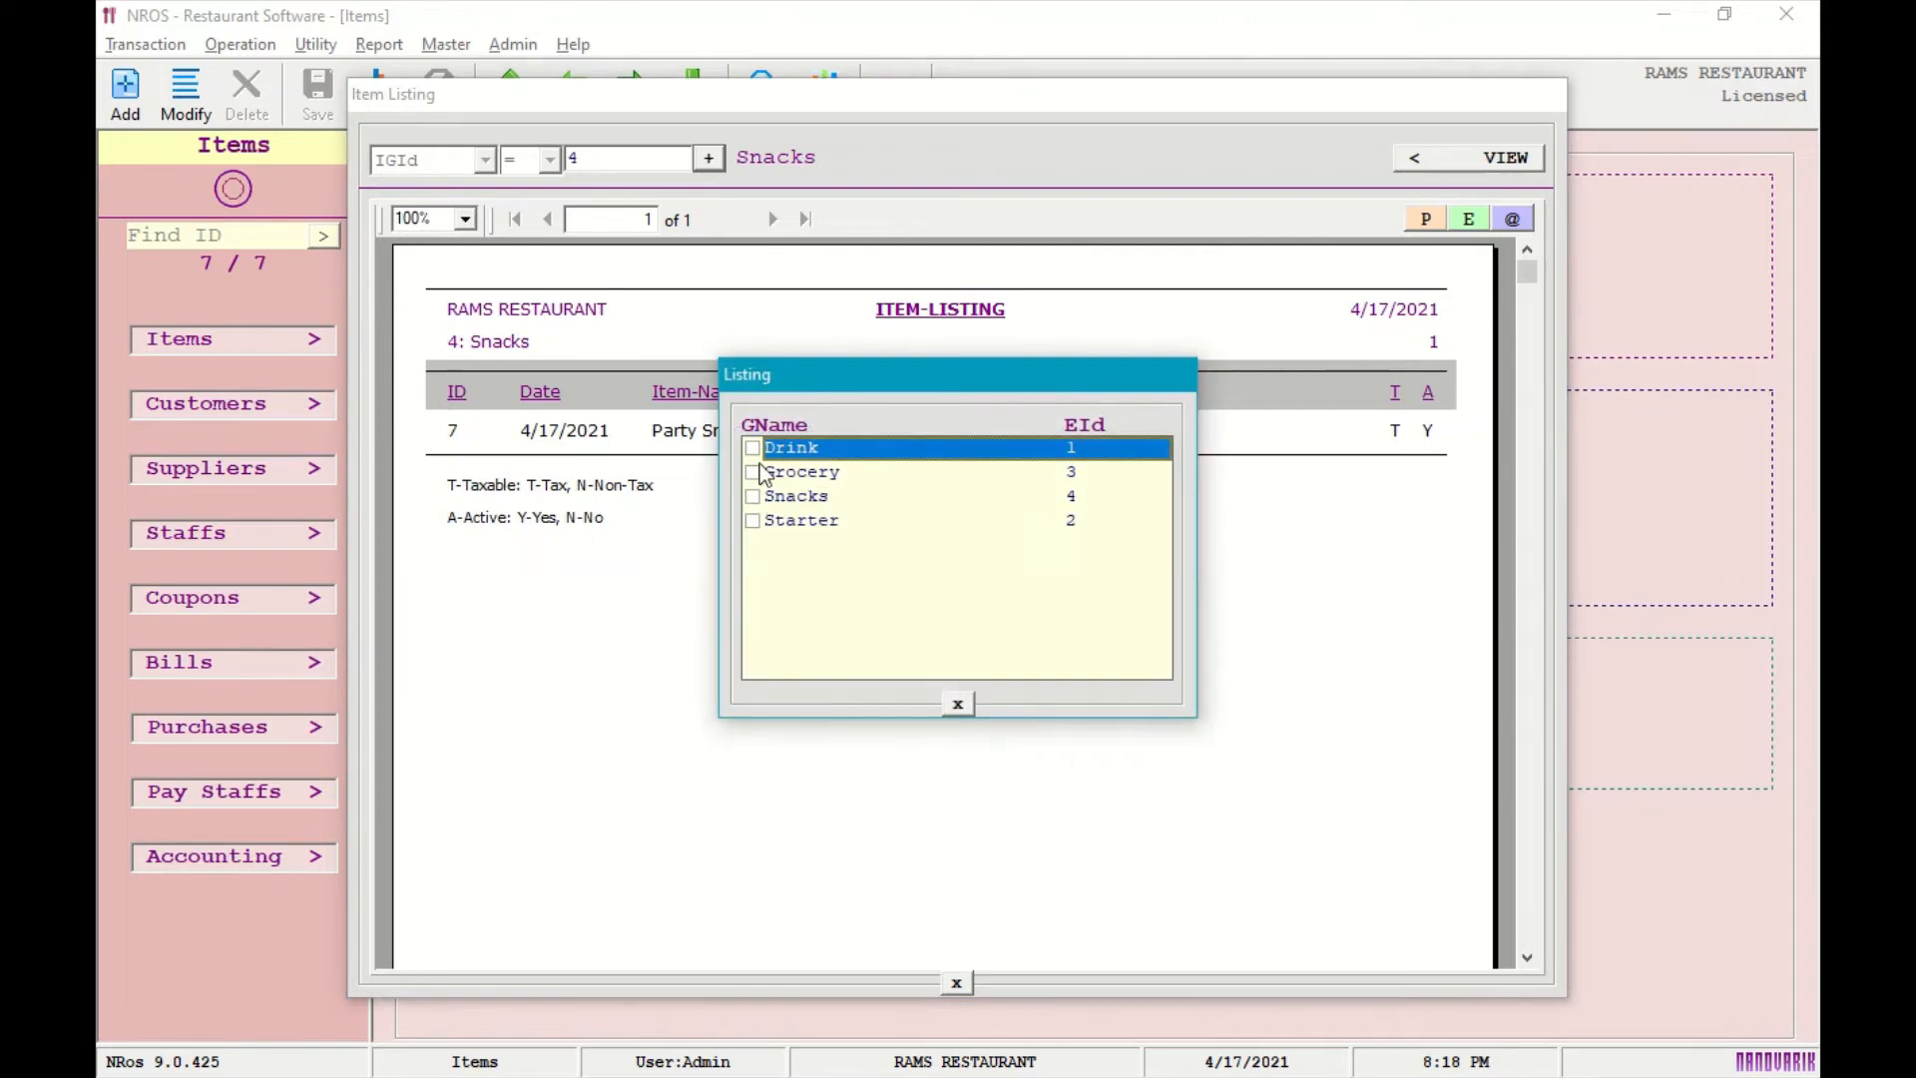
pyautogui.doubleClick(759, 520)
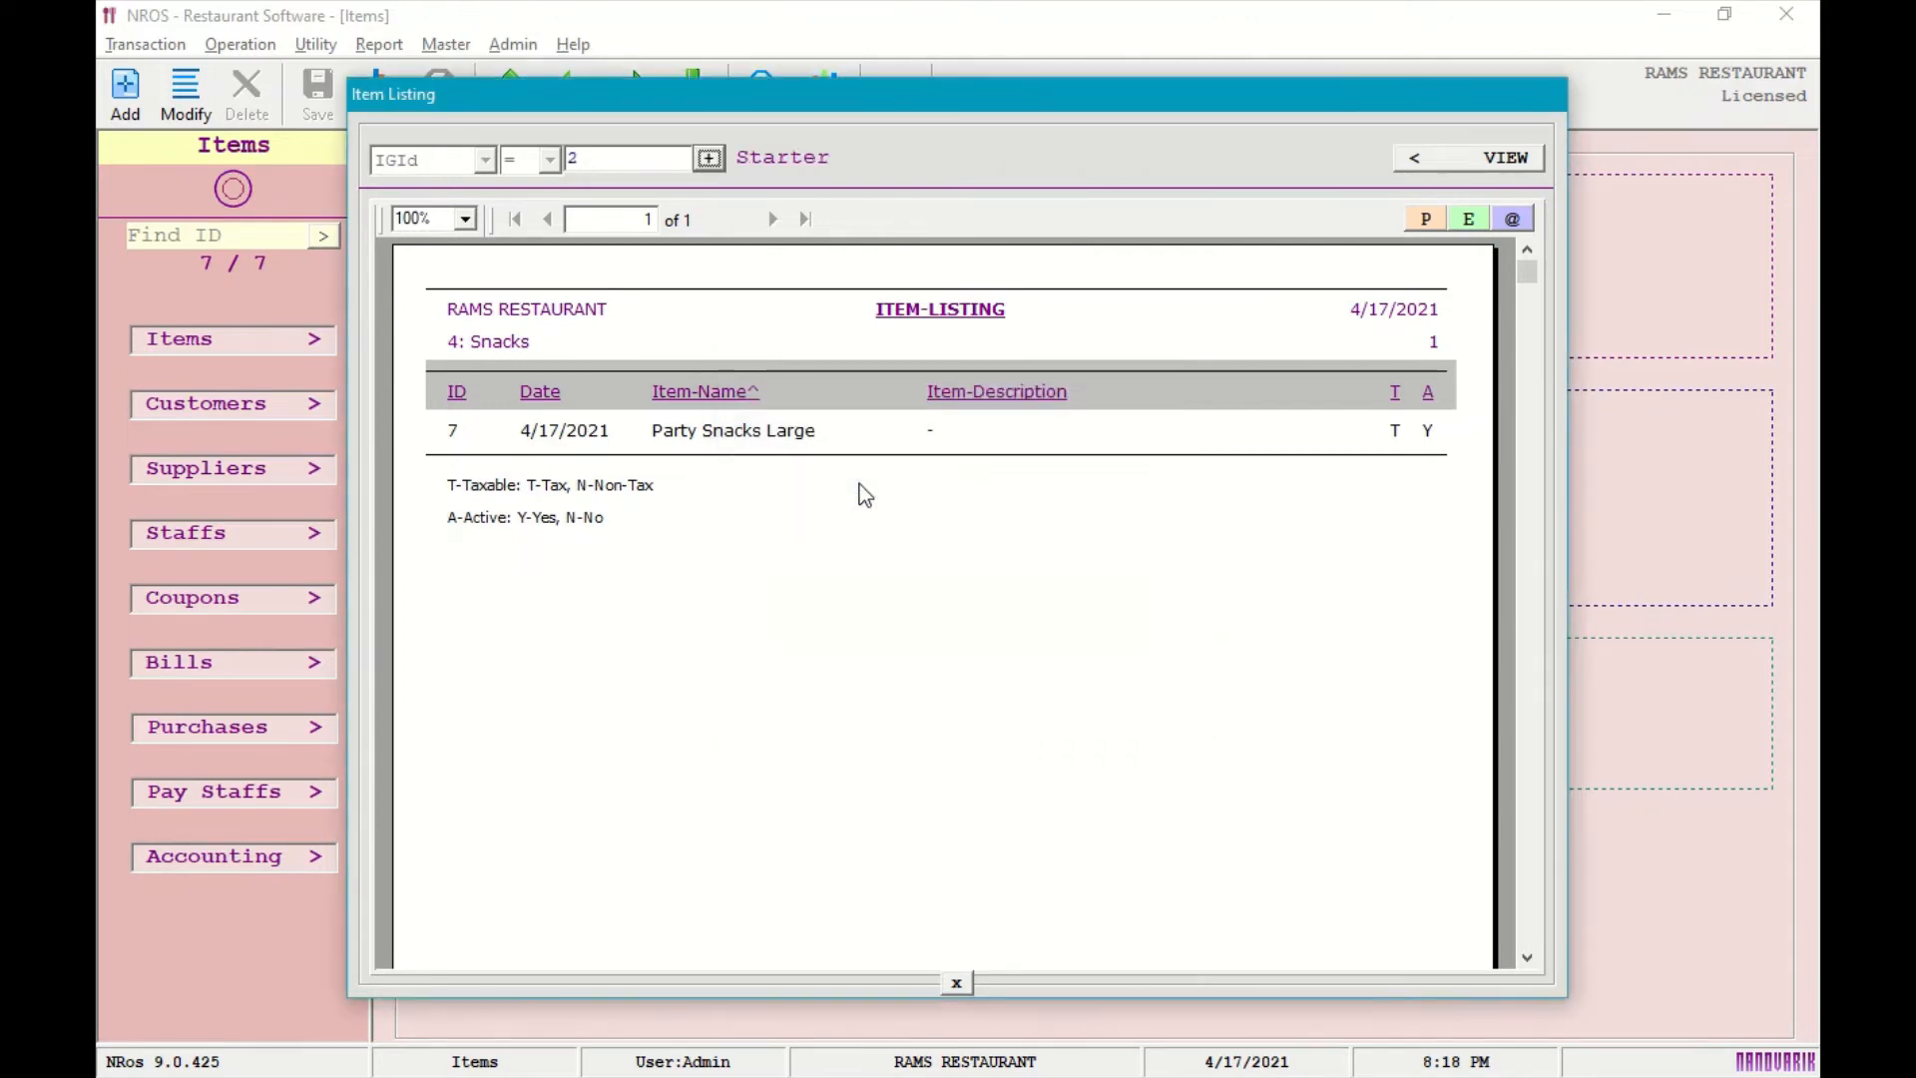
pyautogui.click(1473, 166)
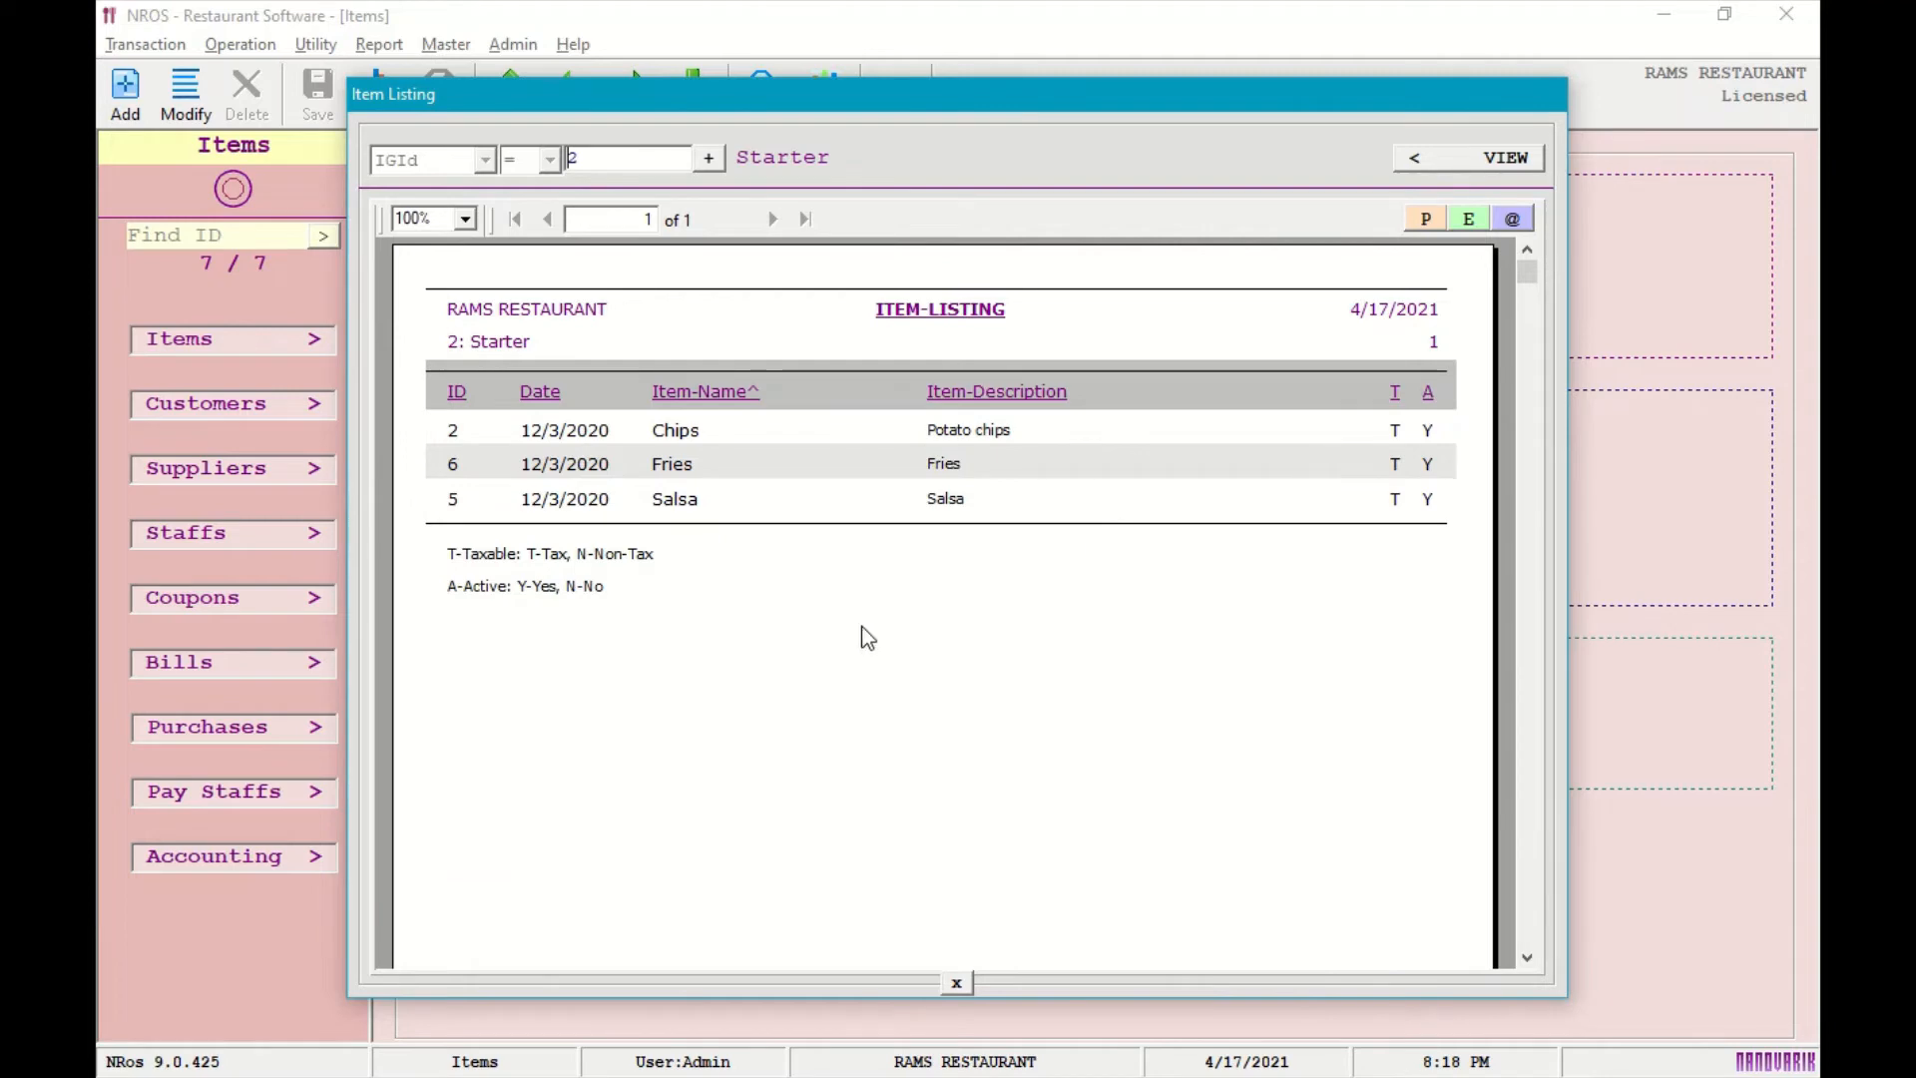
pyautogui.press('Escape')
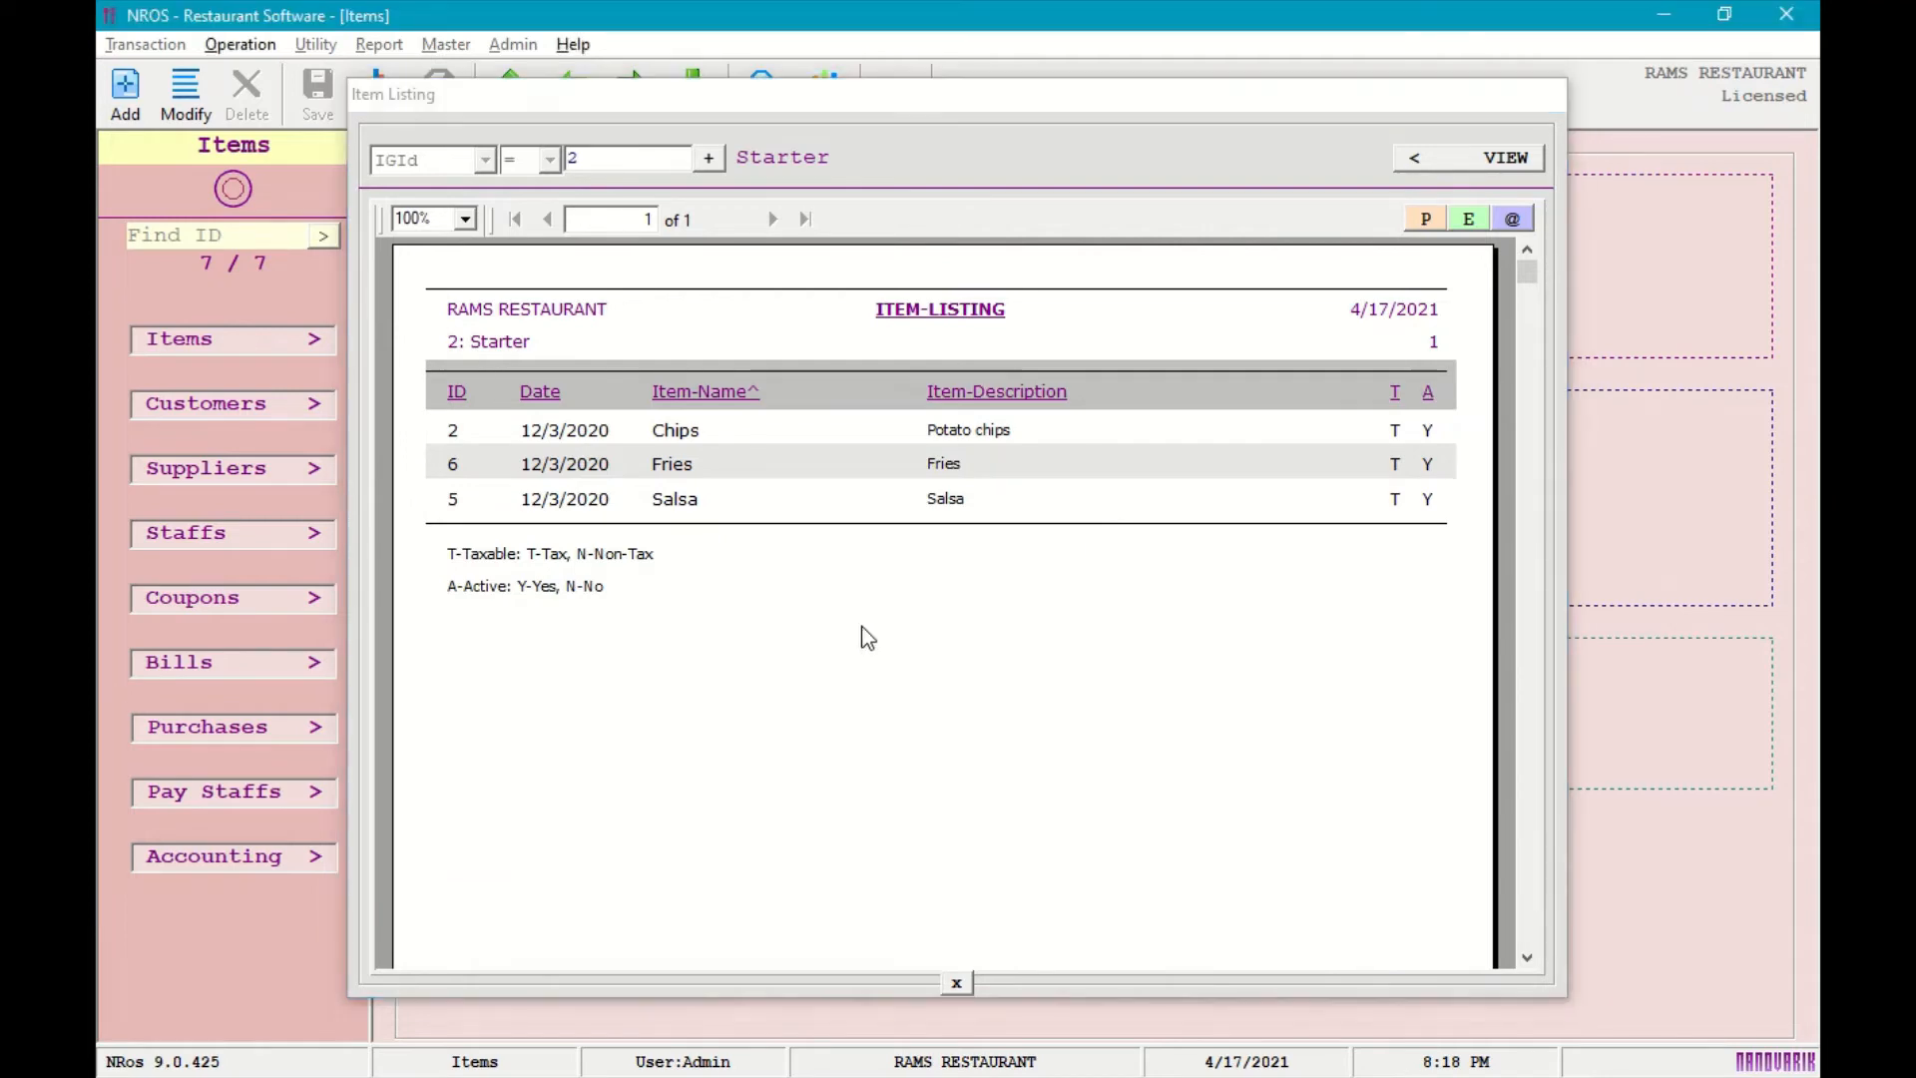
pyautogui.press('Escape')
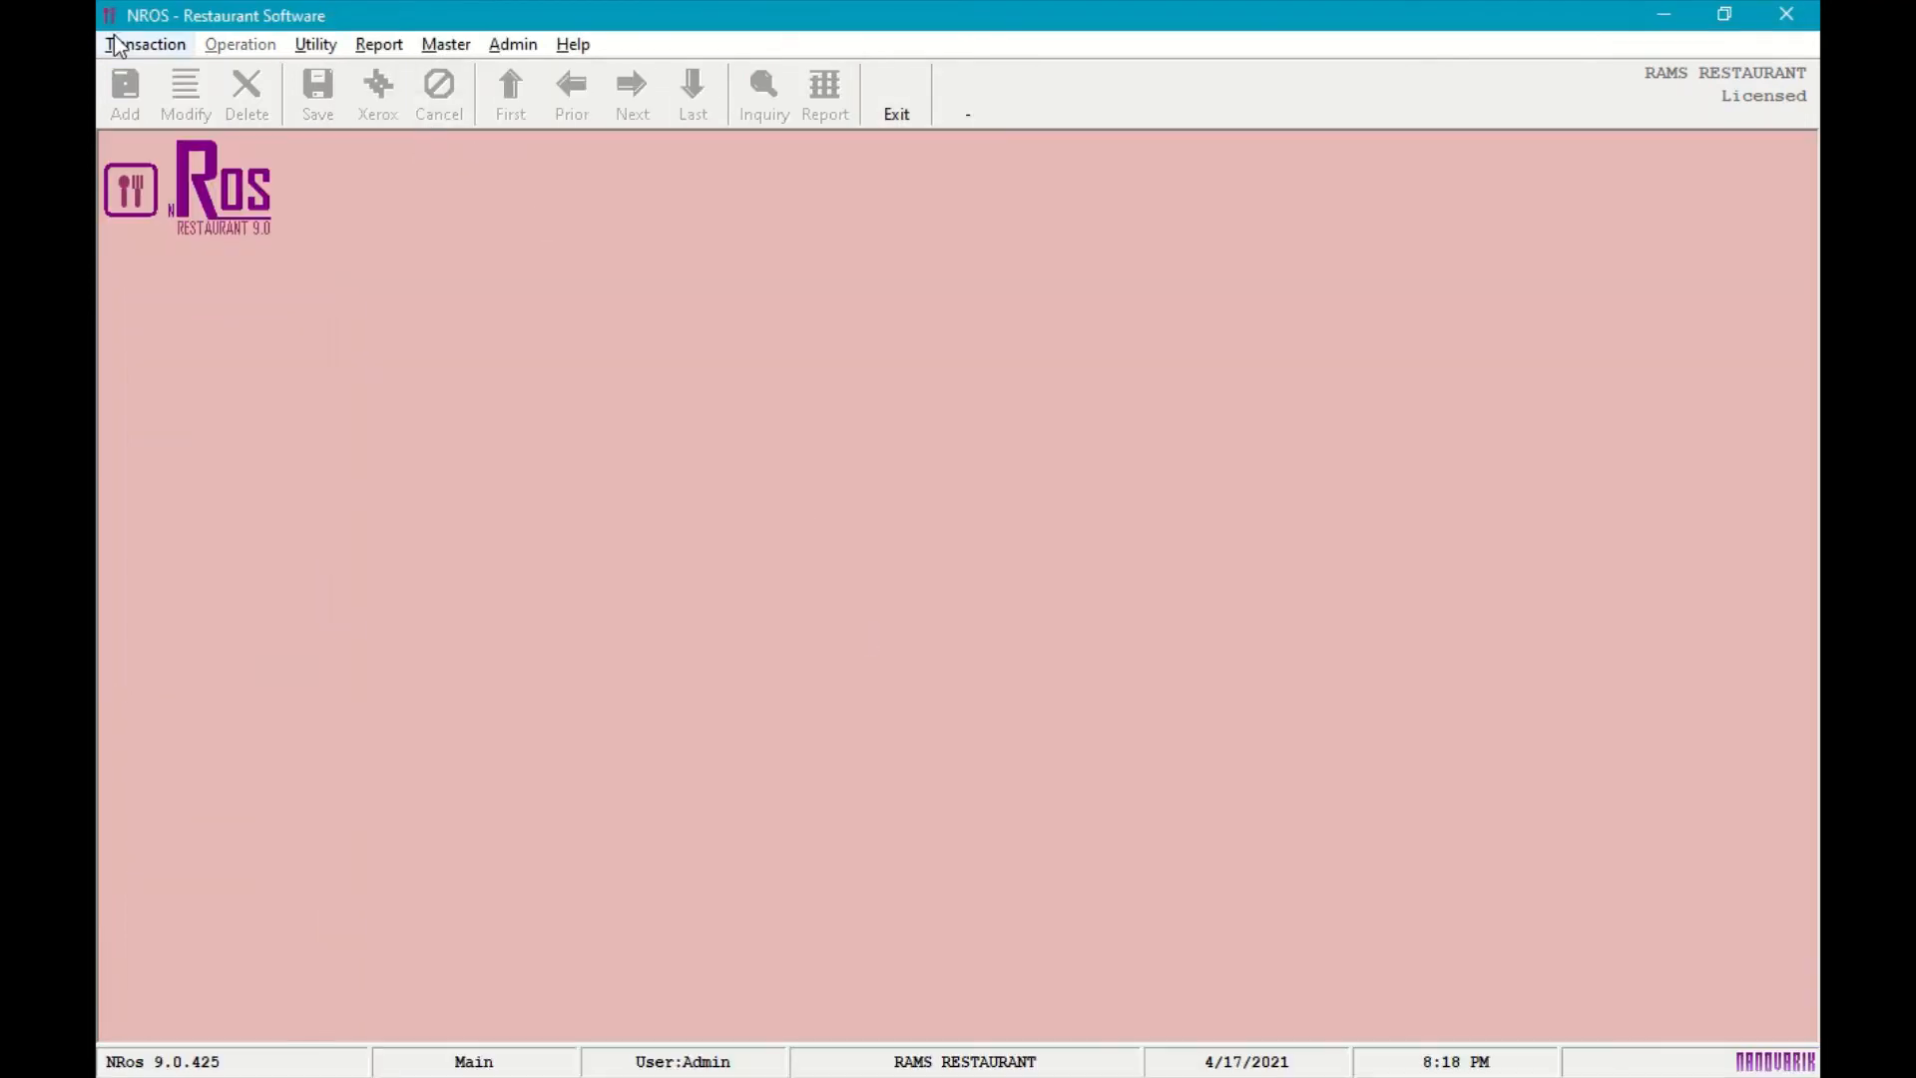
# Look over the available transactions, utilities and reports, then generate the balance sheet report and close it.
pyautogui.click(144, 44)
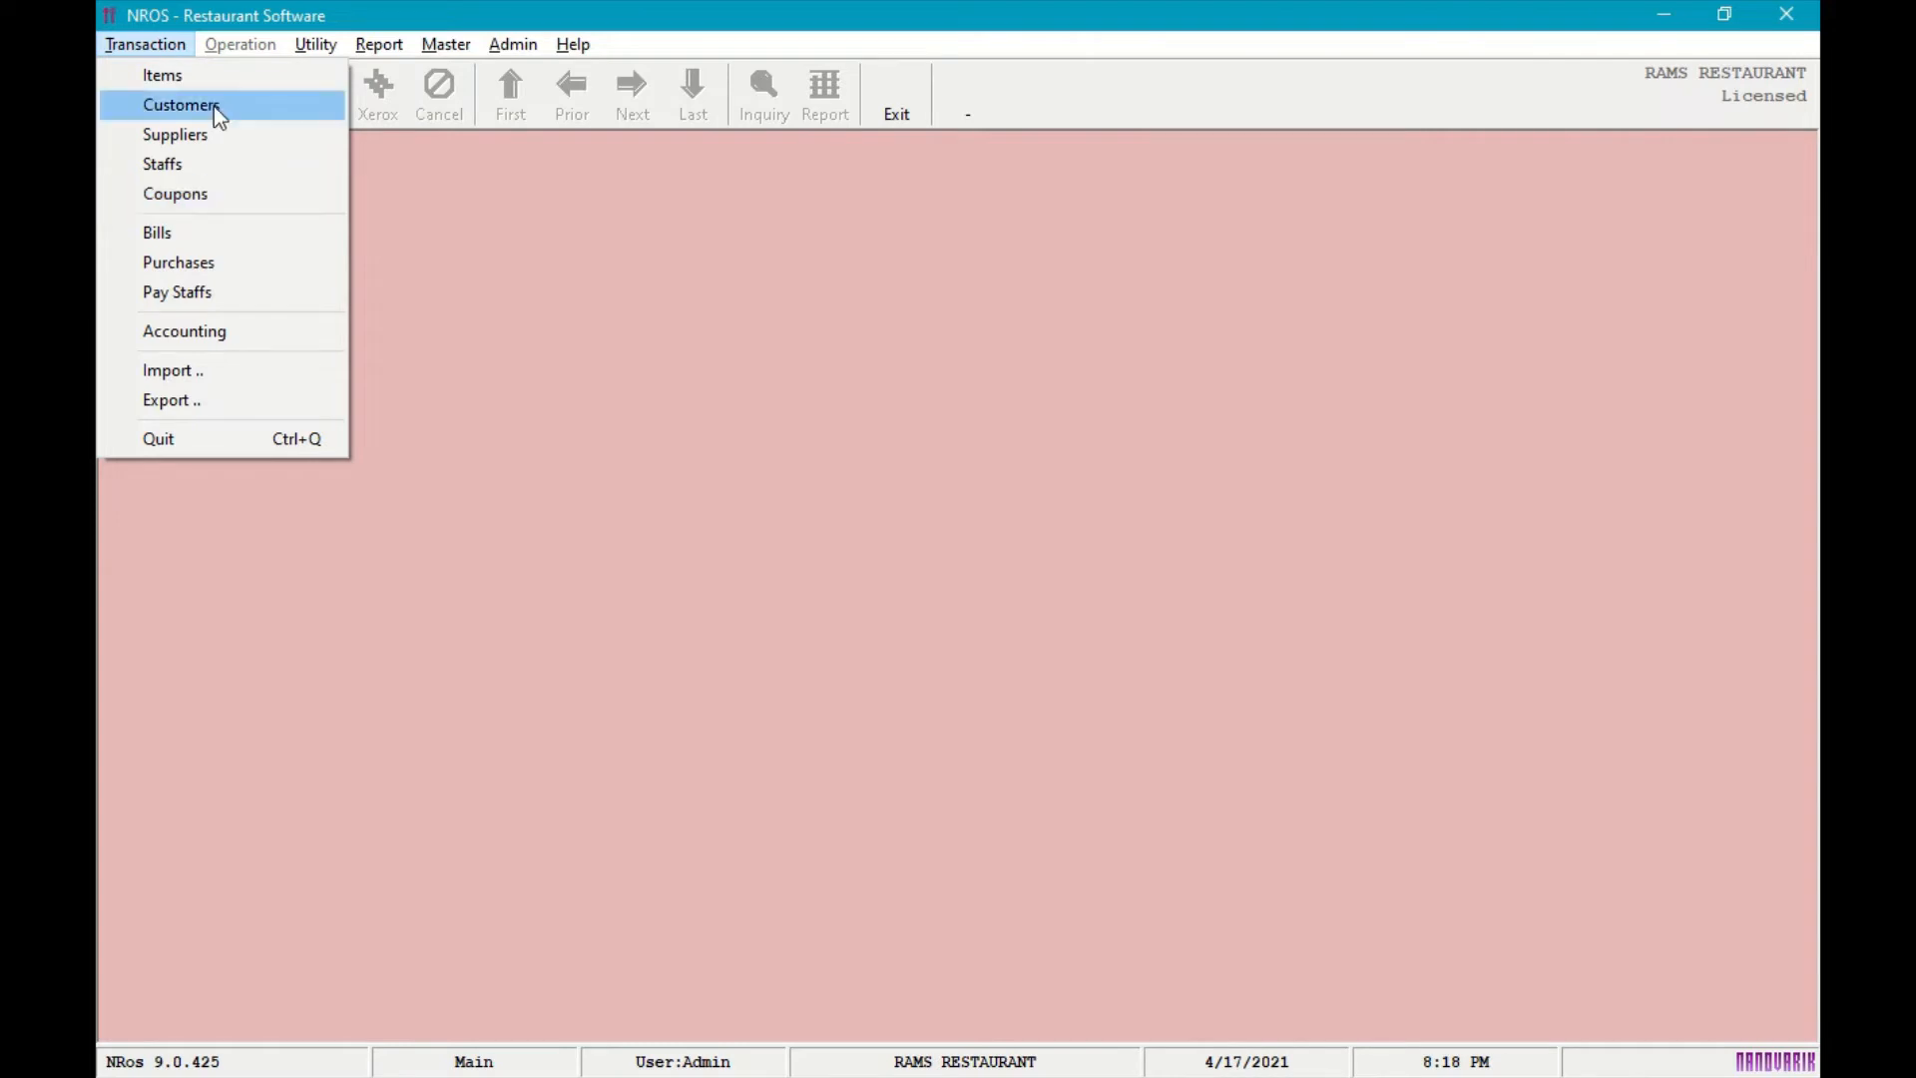
pyautogui.click(229, 58)
pyautogui.click(298, 50)
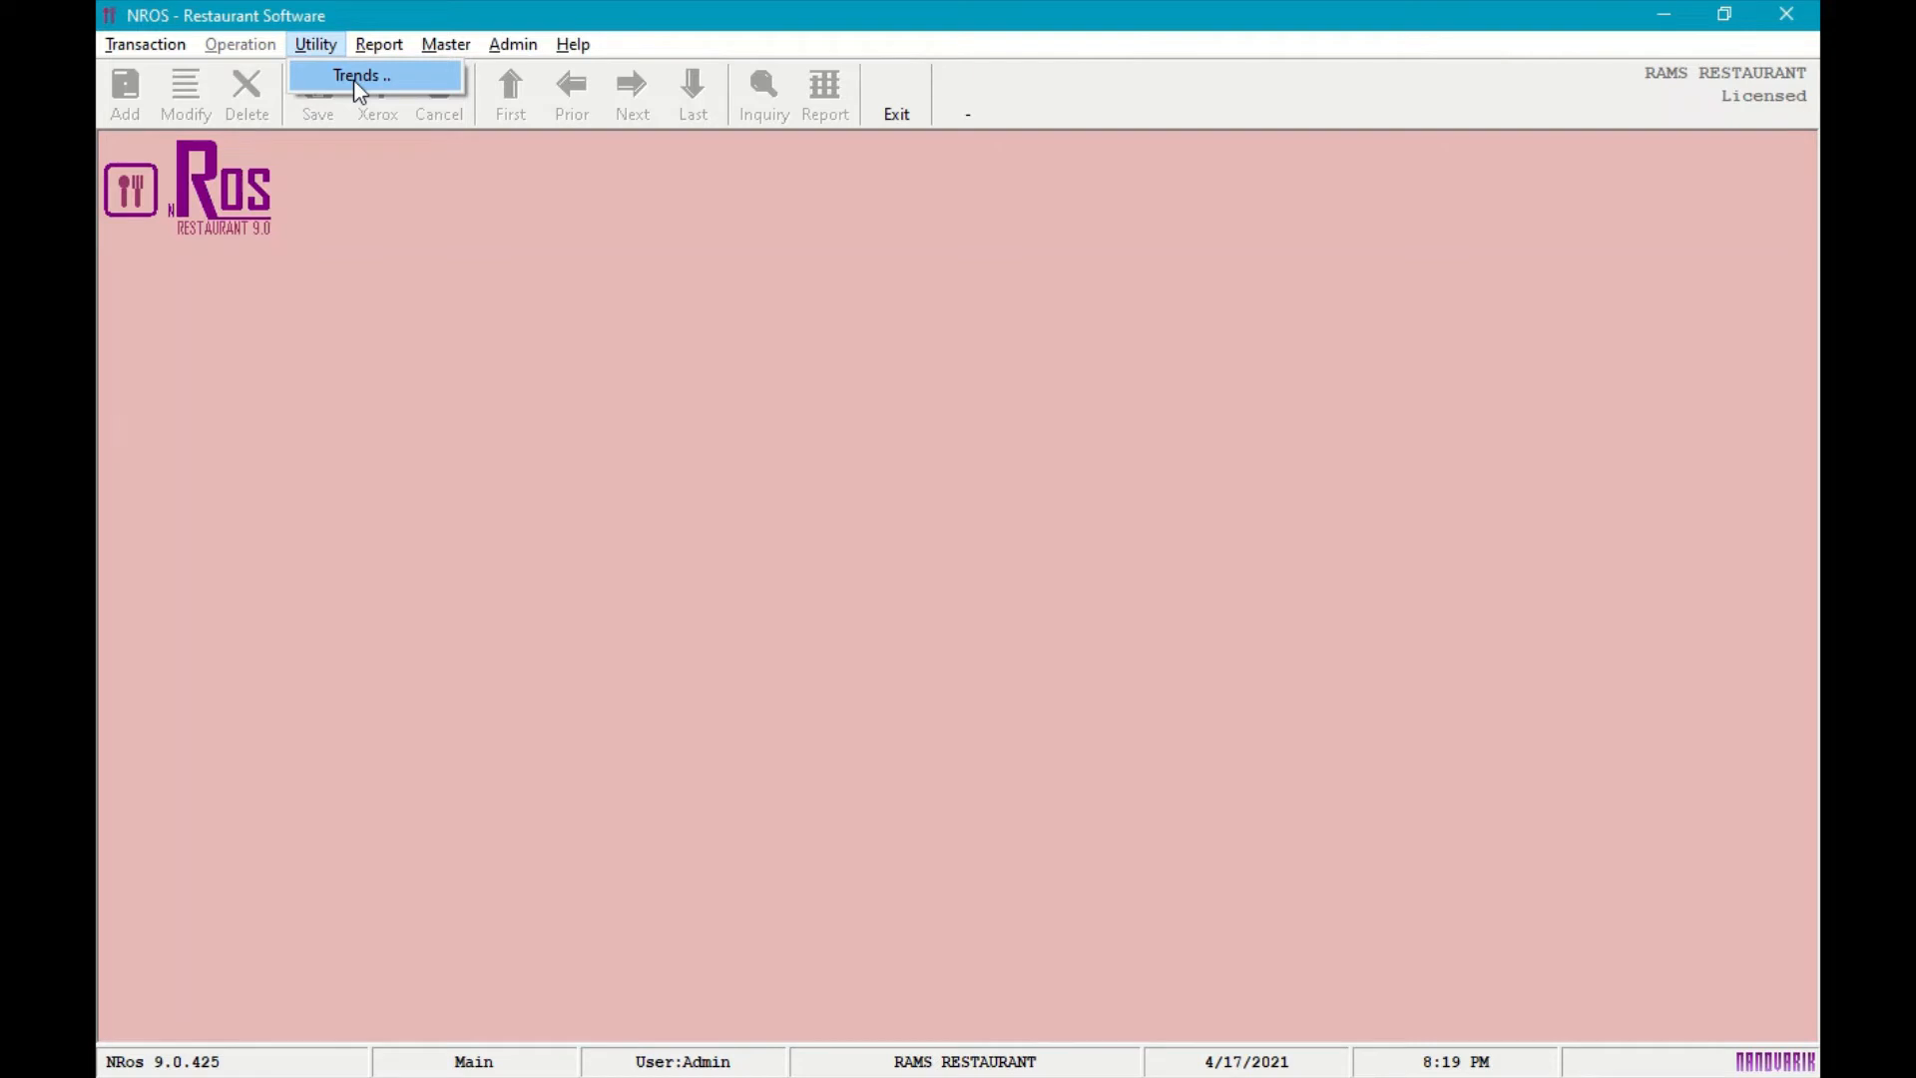
pyautogui.moveTo(387, 40)
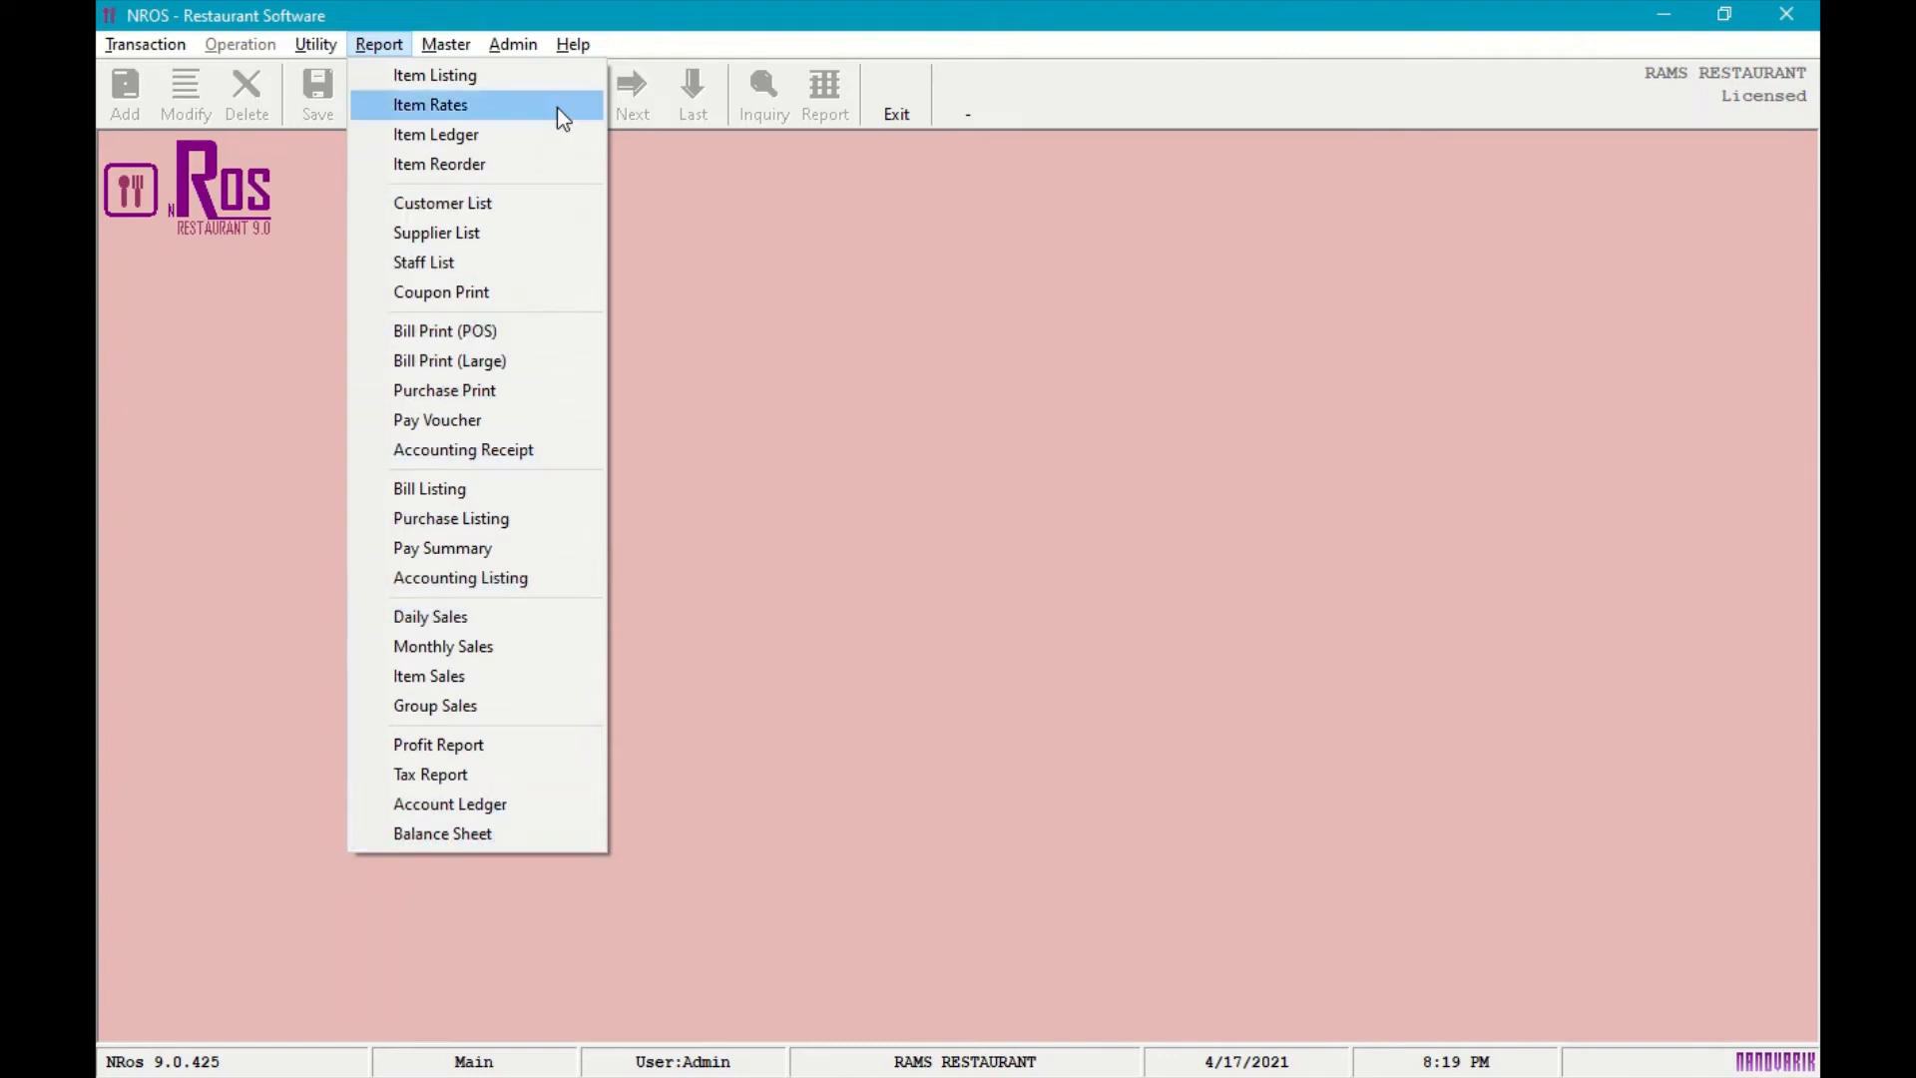
pyautogui.click(523, 836)
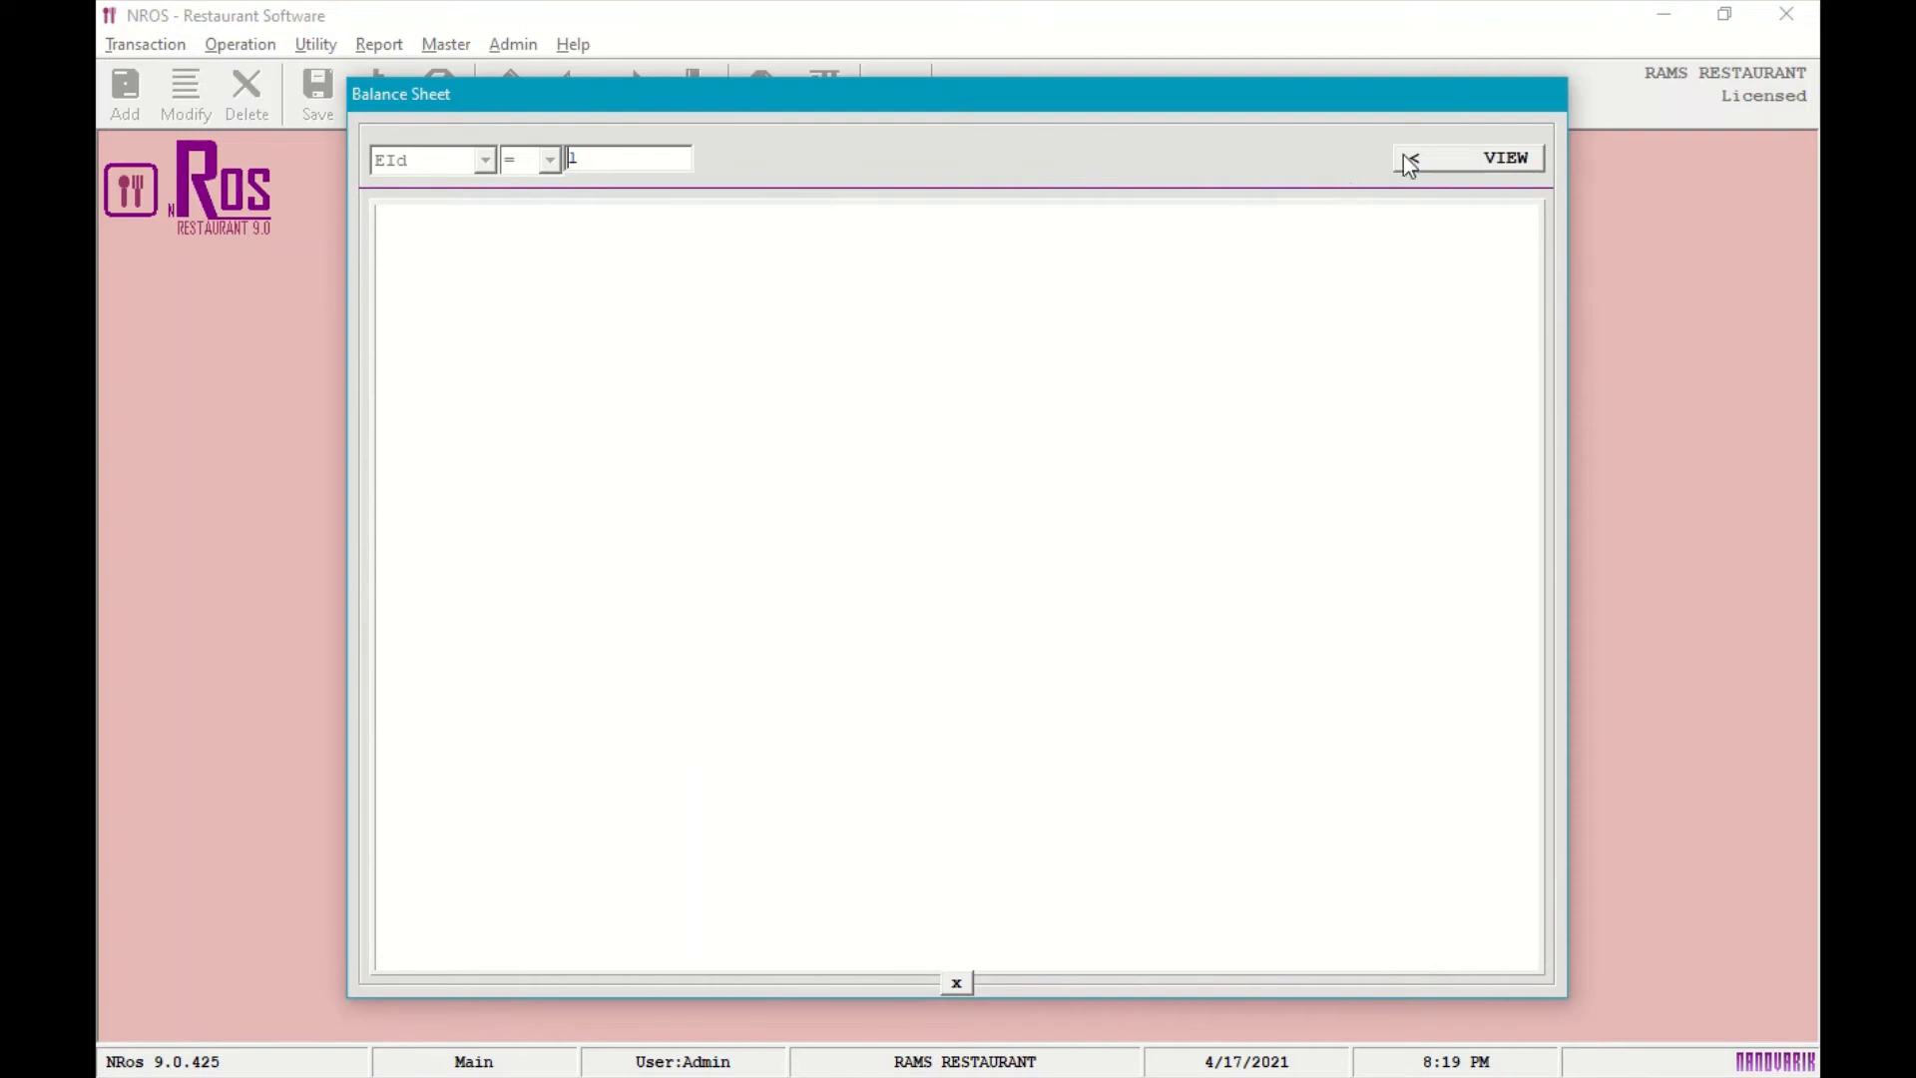
pyautogui.click(1441, 157)
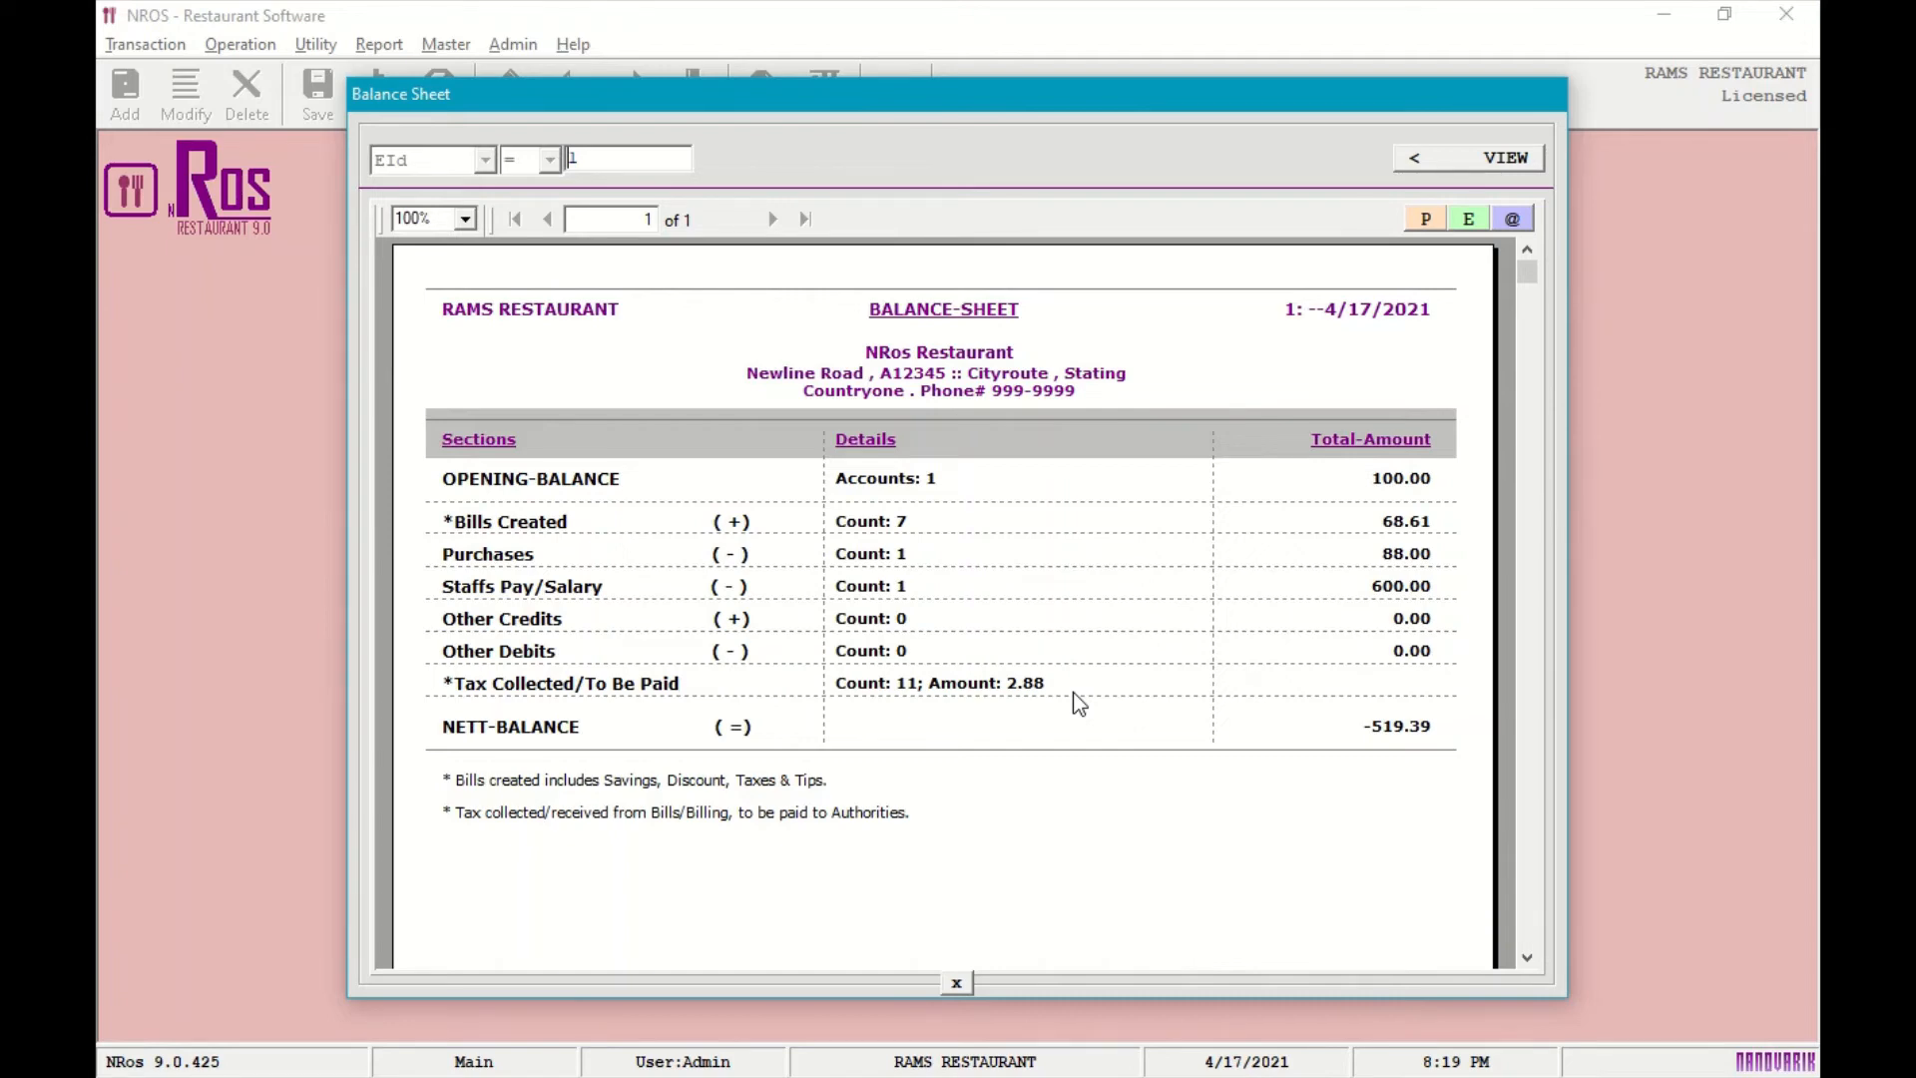
pyautogui.click(958, 984)
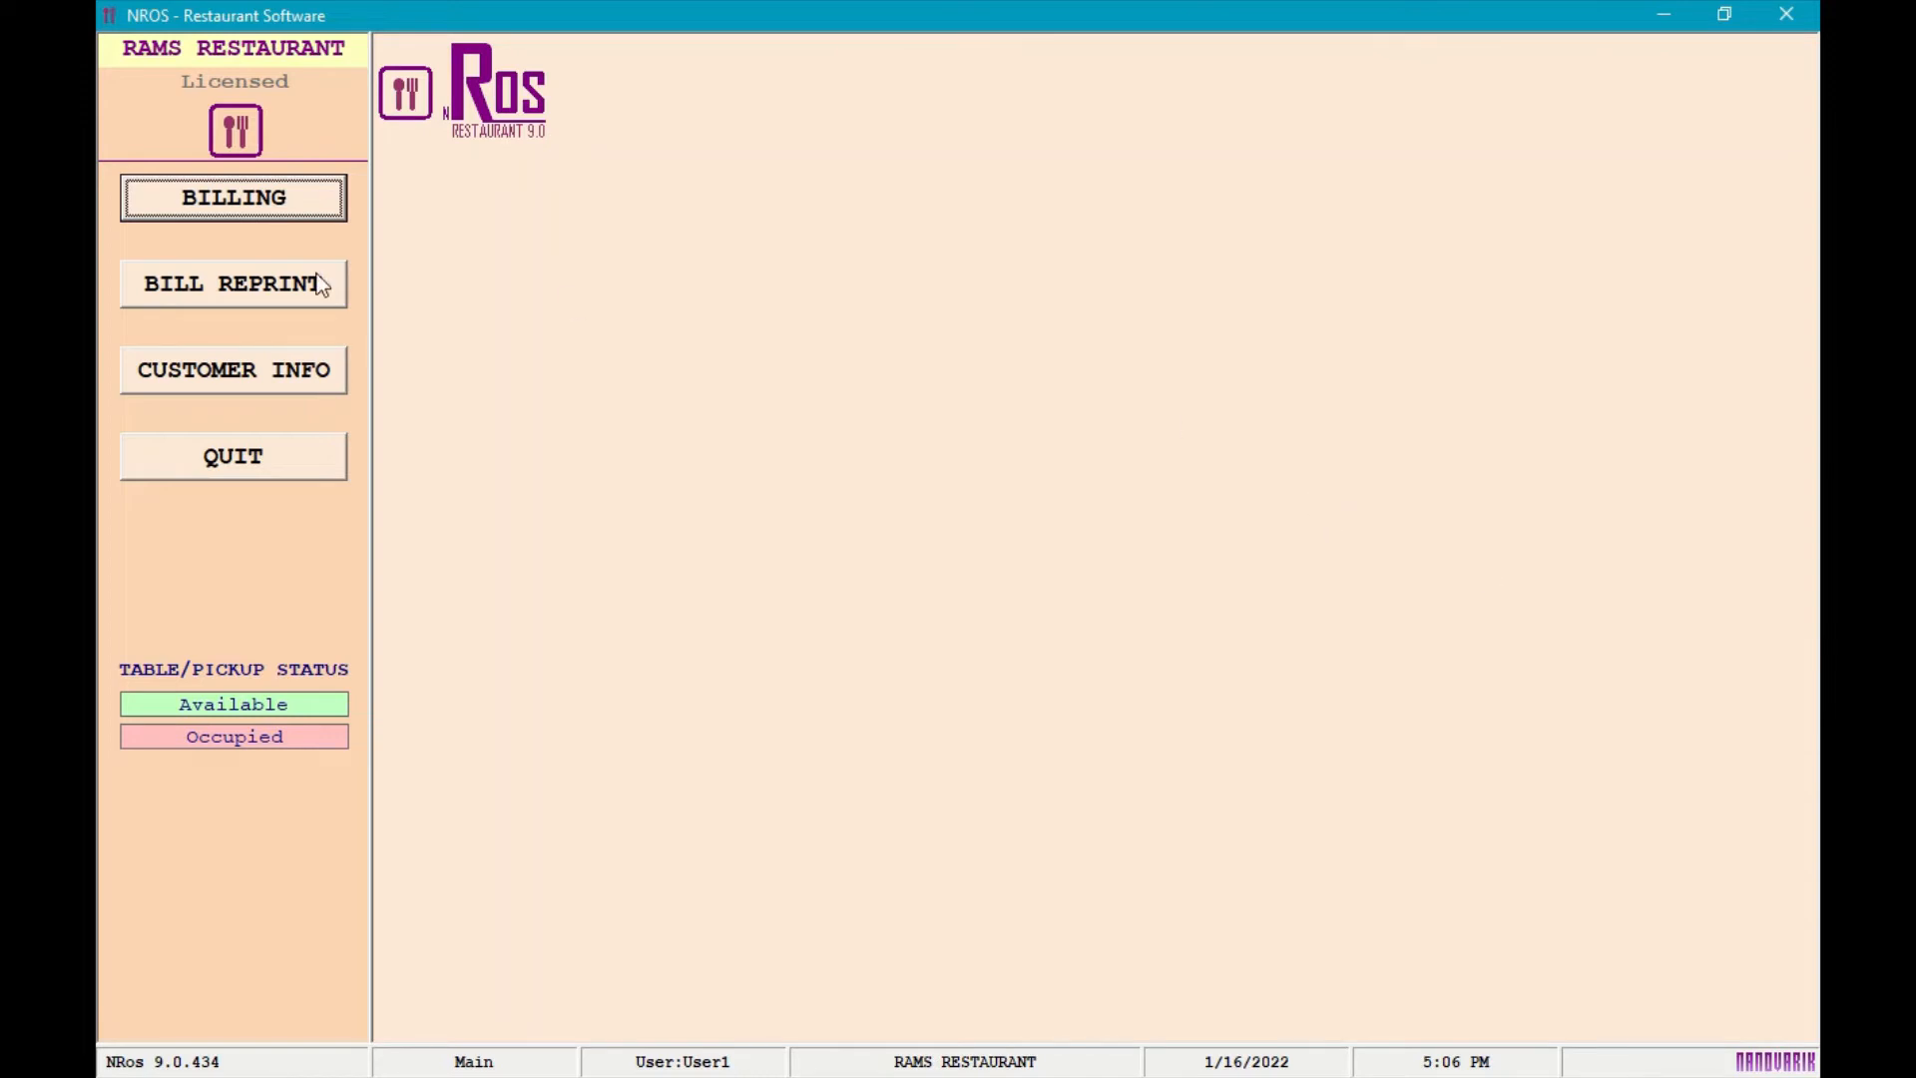
# Open the billing dashboard, start a new order for TABLE-20 and show its snack items.
pyautogui.click(228, 203)
pyautogui.click(222, 211)
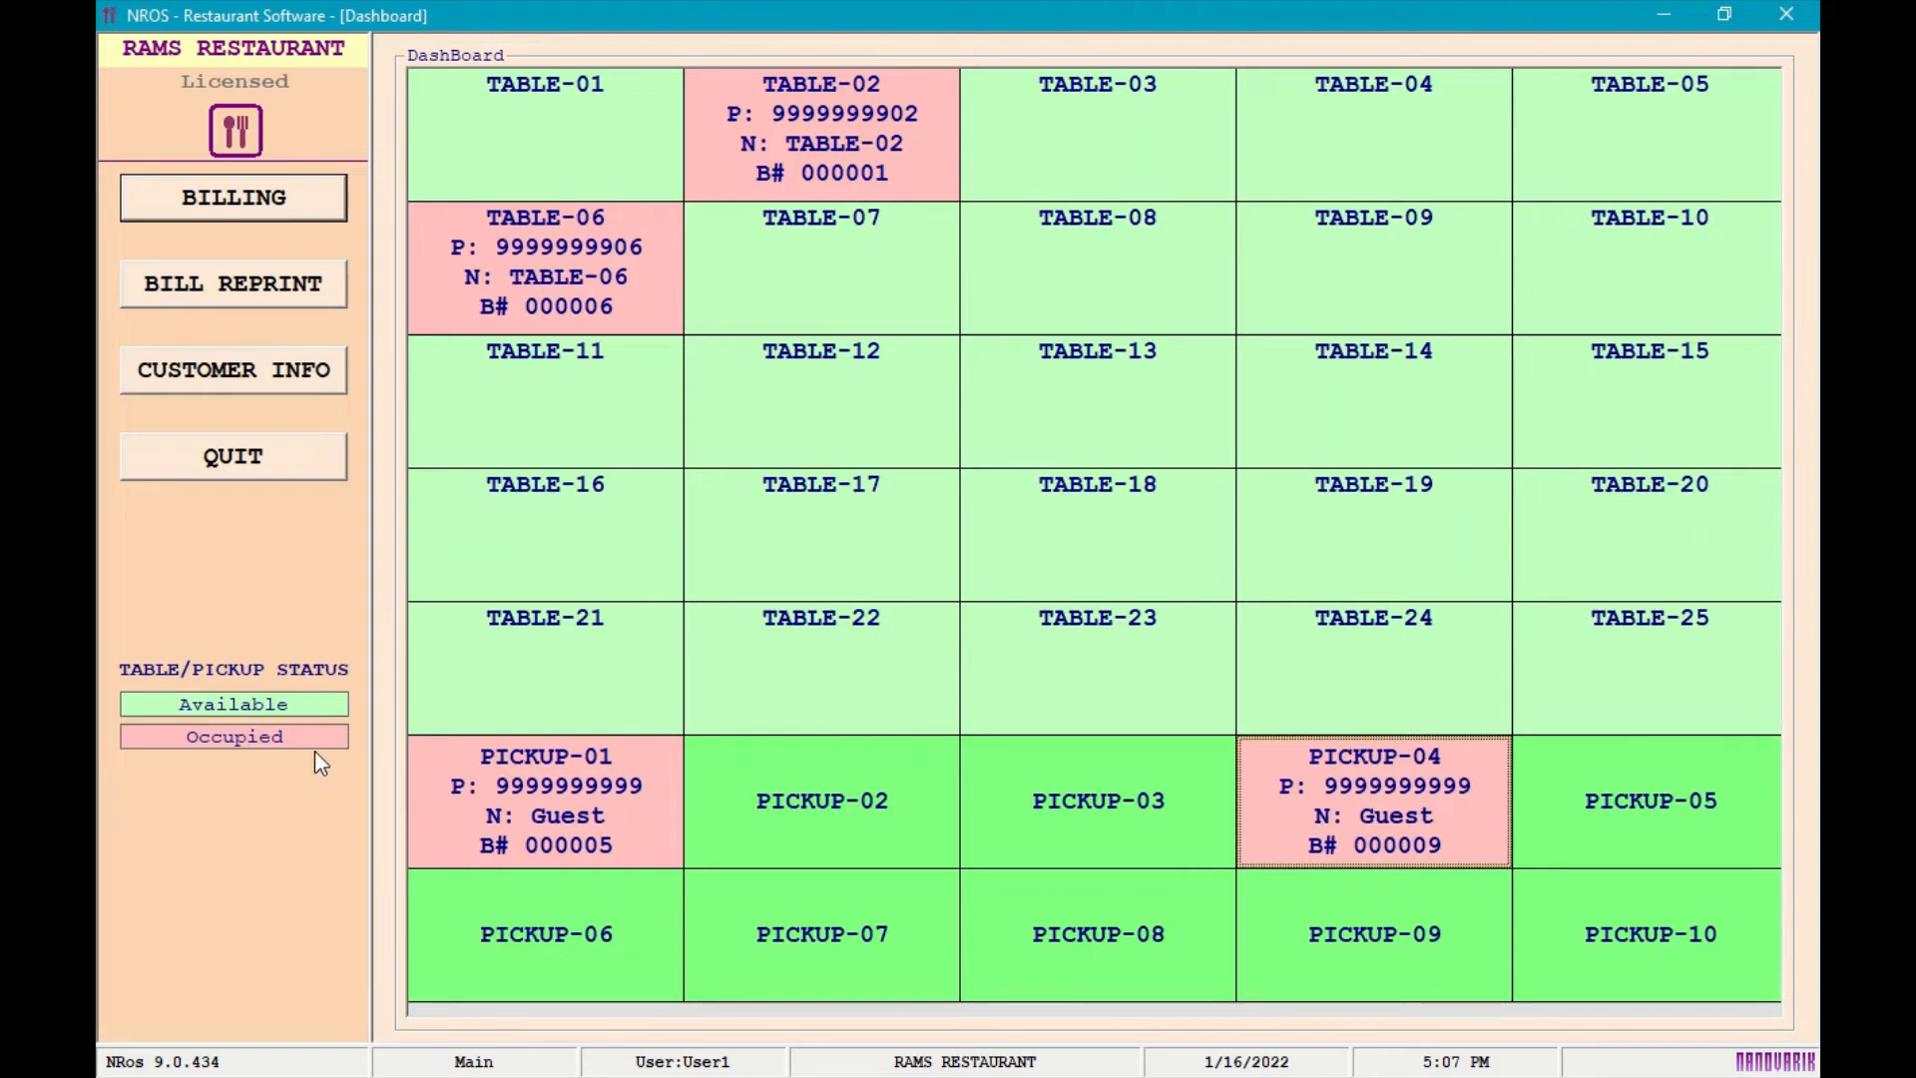
pyautogui.click(1637, 556)
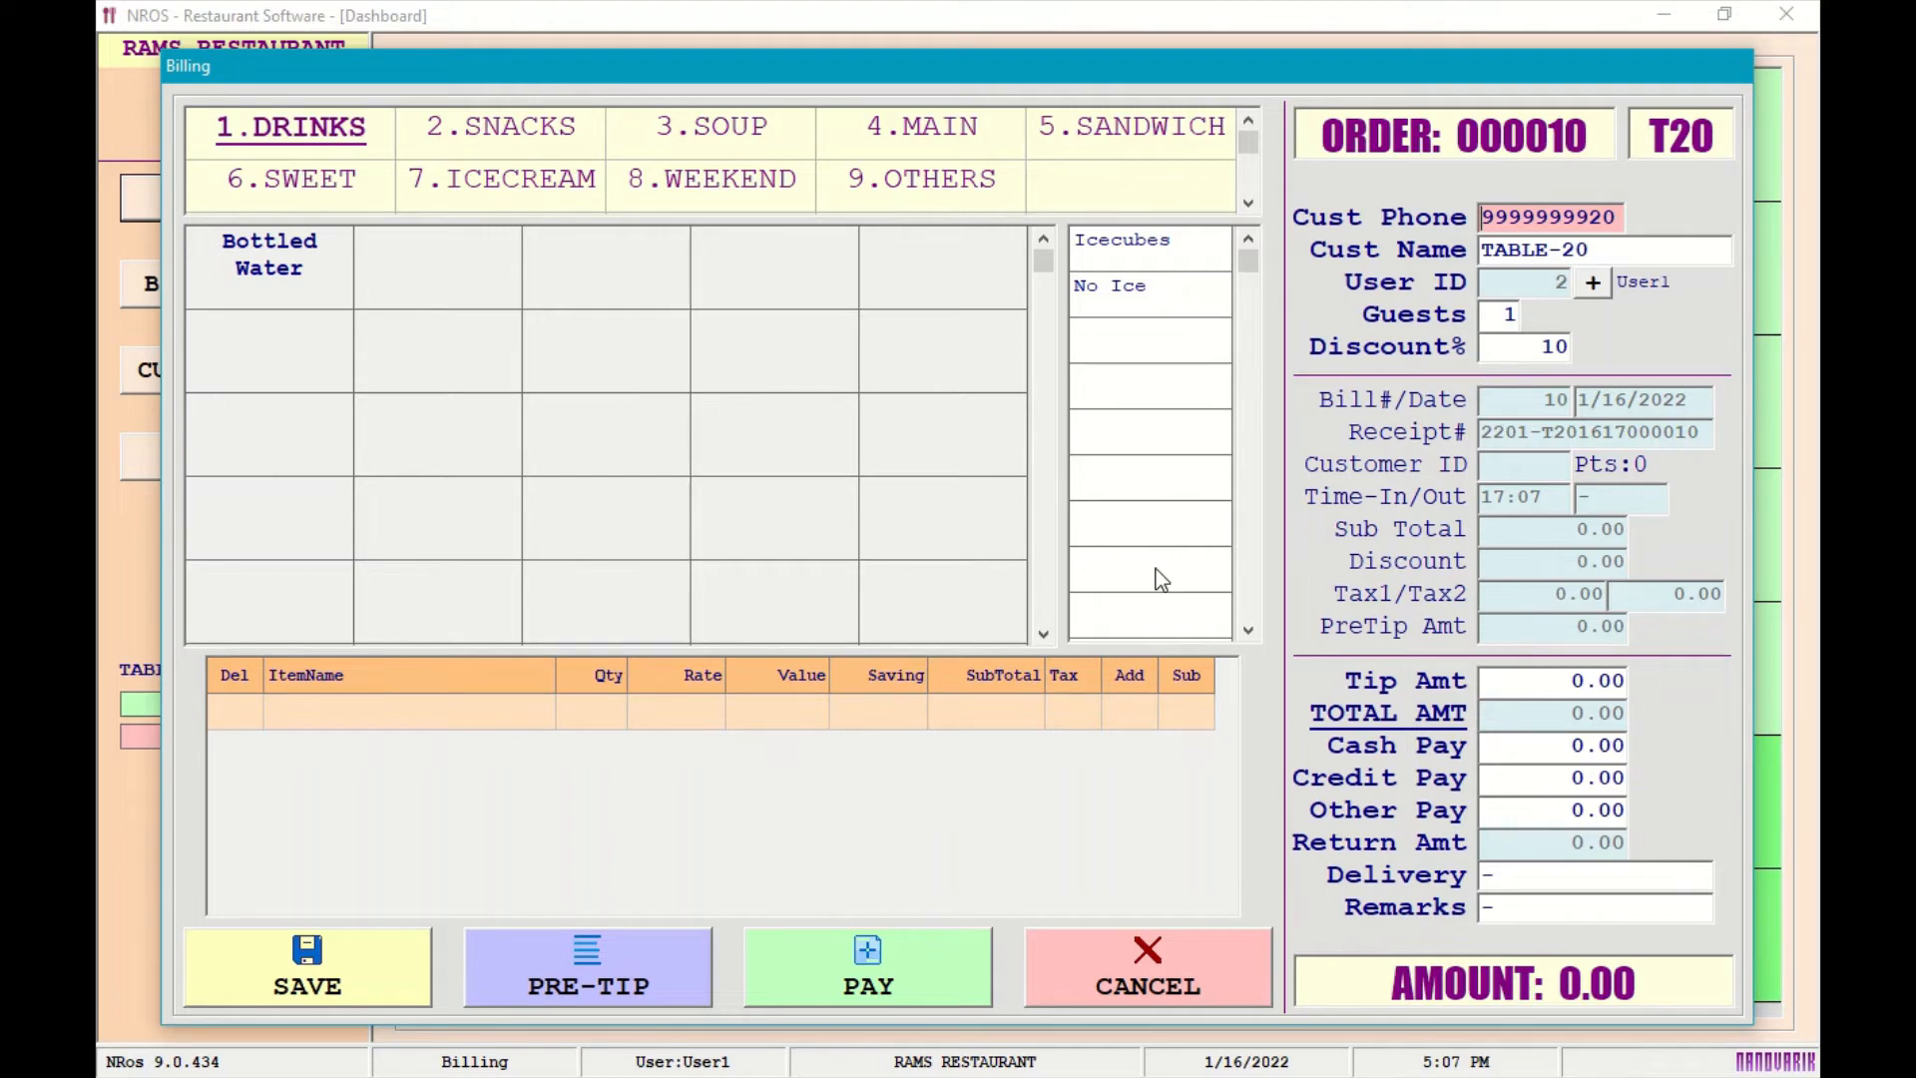
pyautogui.click(564, 135)
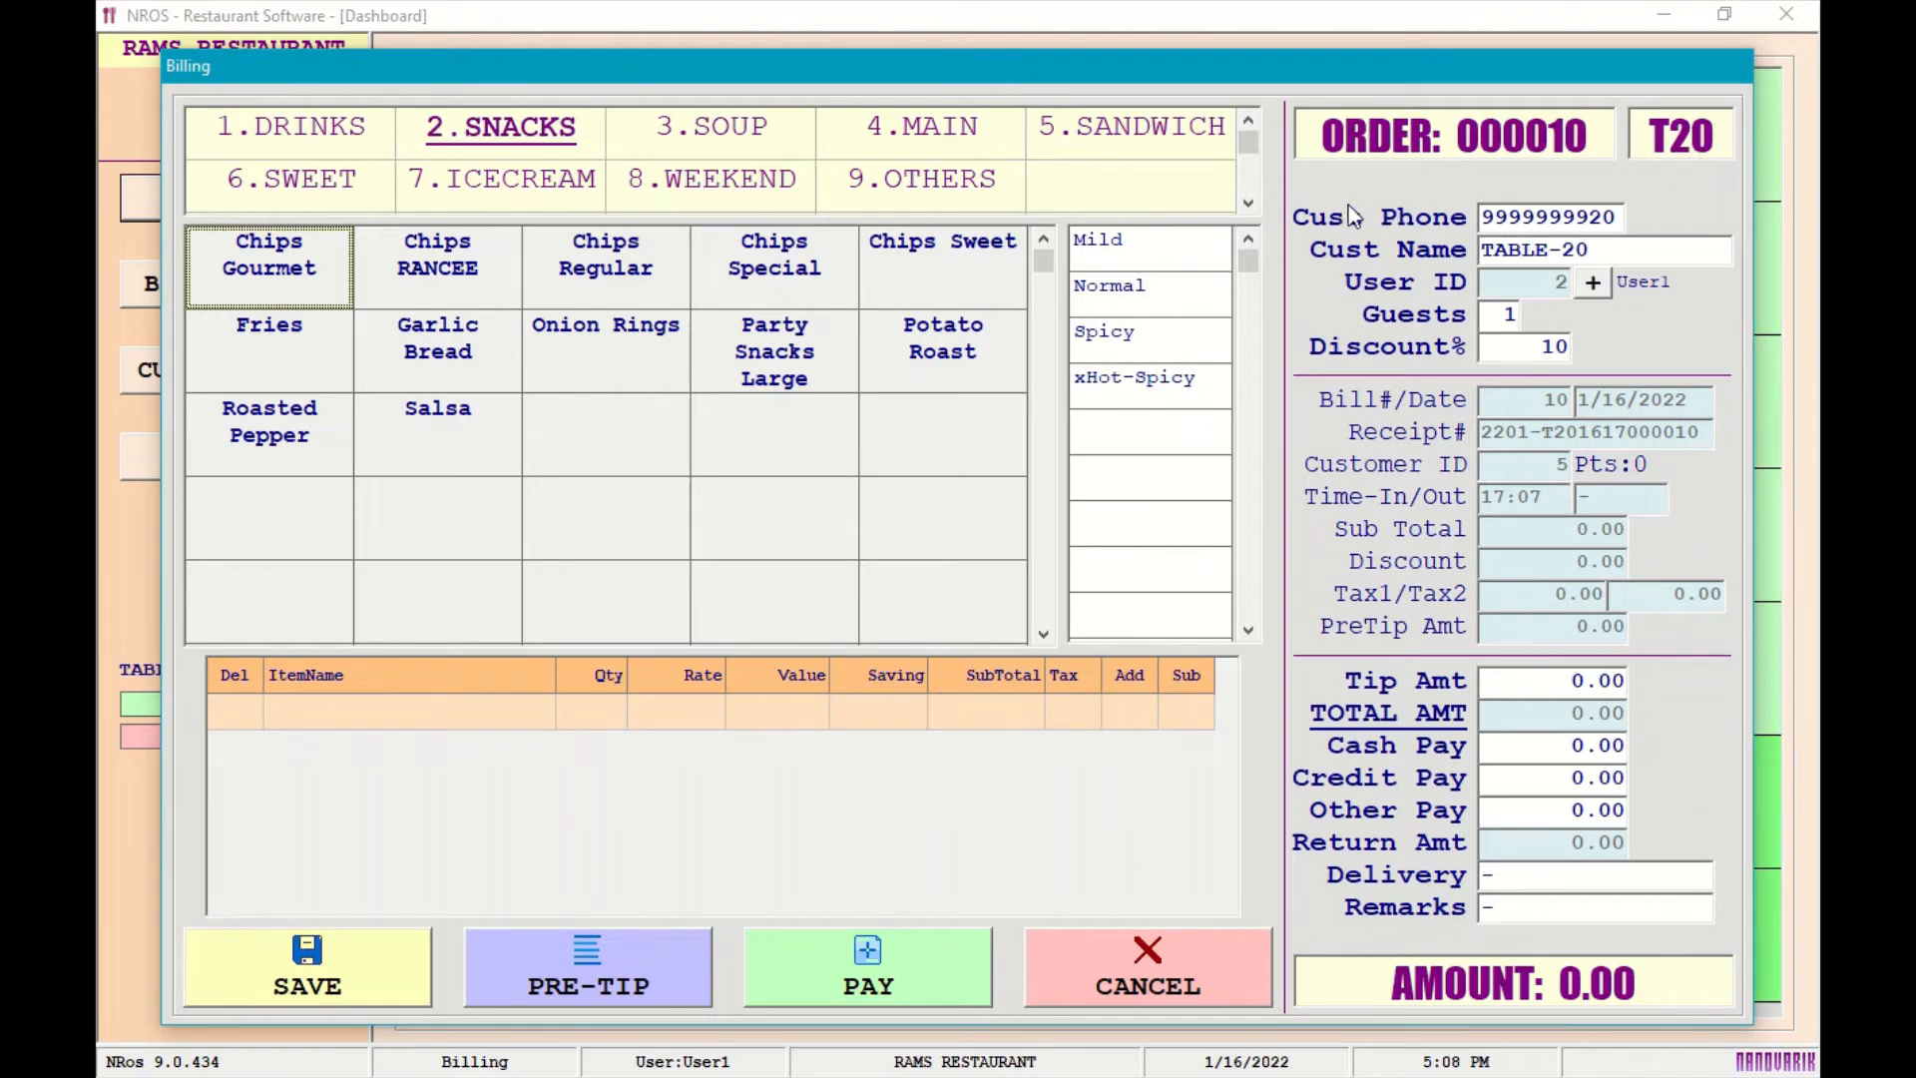
# Keep the default customer phone and name on the TABLE-20 order and choose User1 from the user listing.
pyautogui.click(1595, 215)
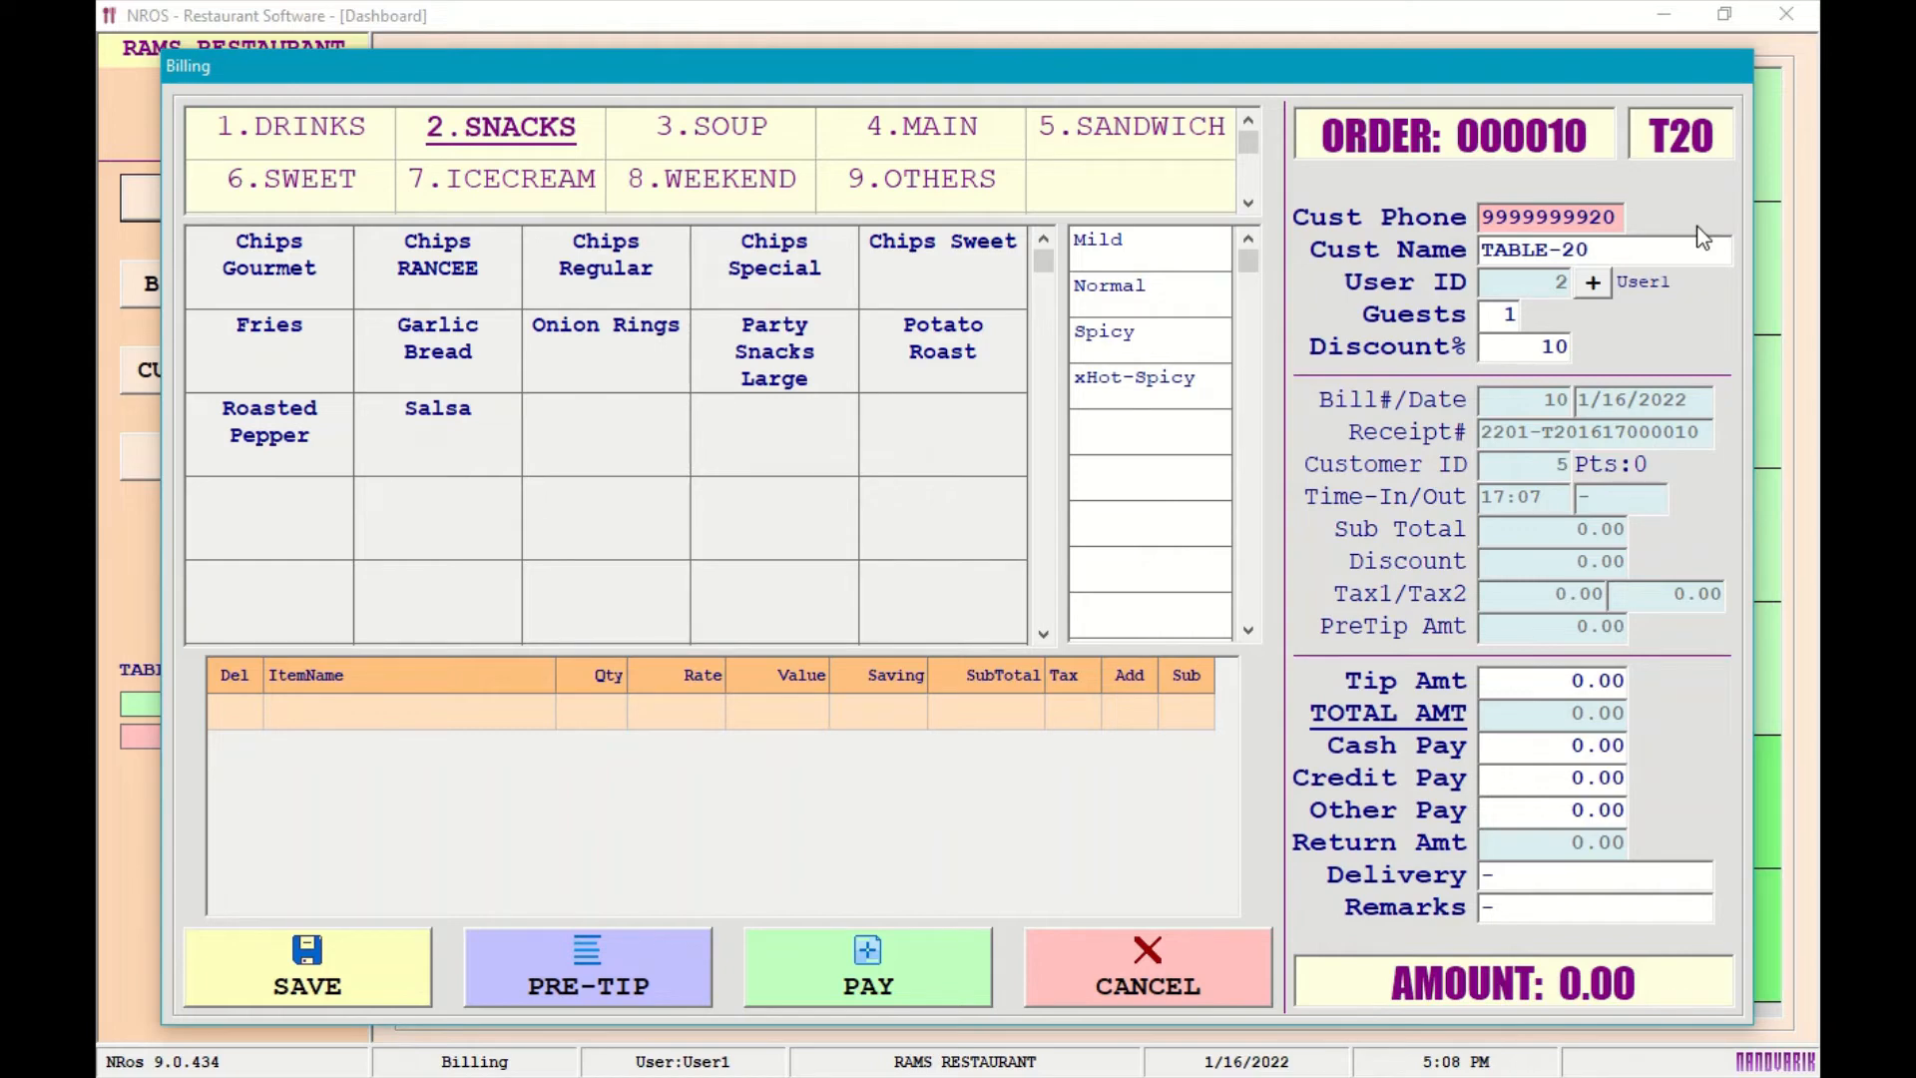
pyautogui.press('End')
pyautogui.press('Tab')
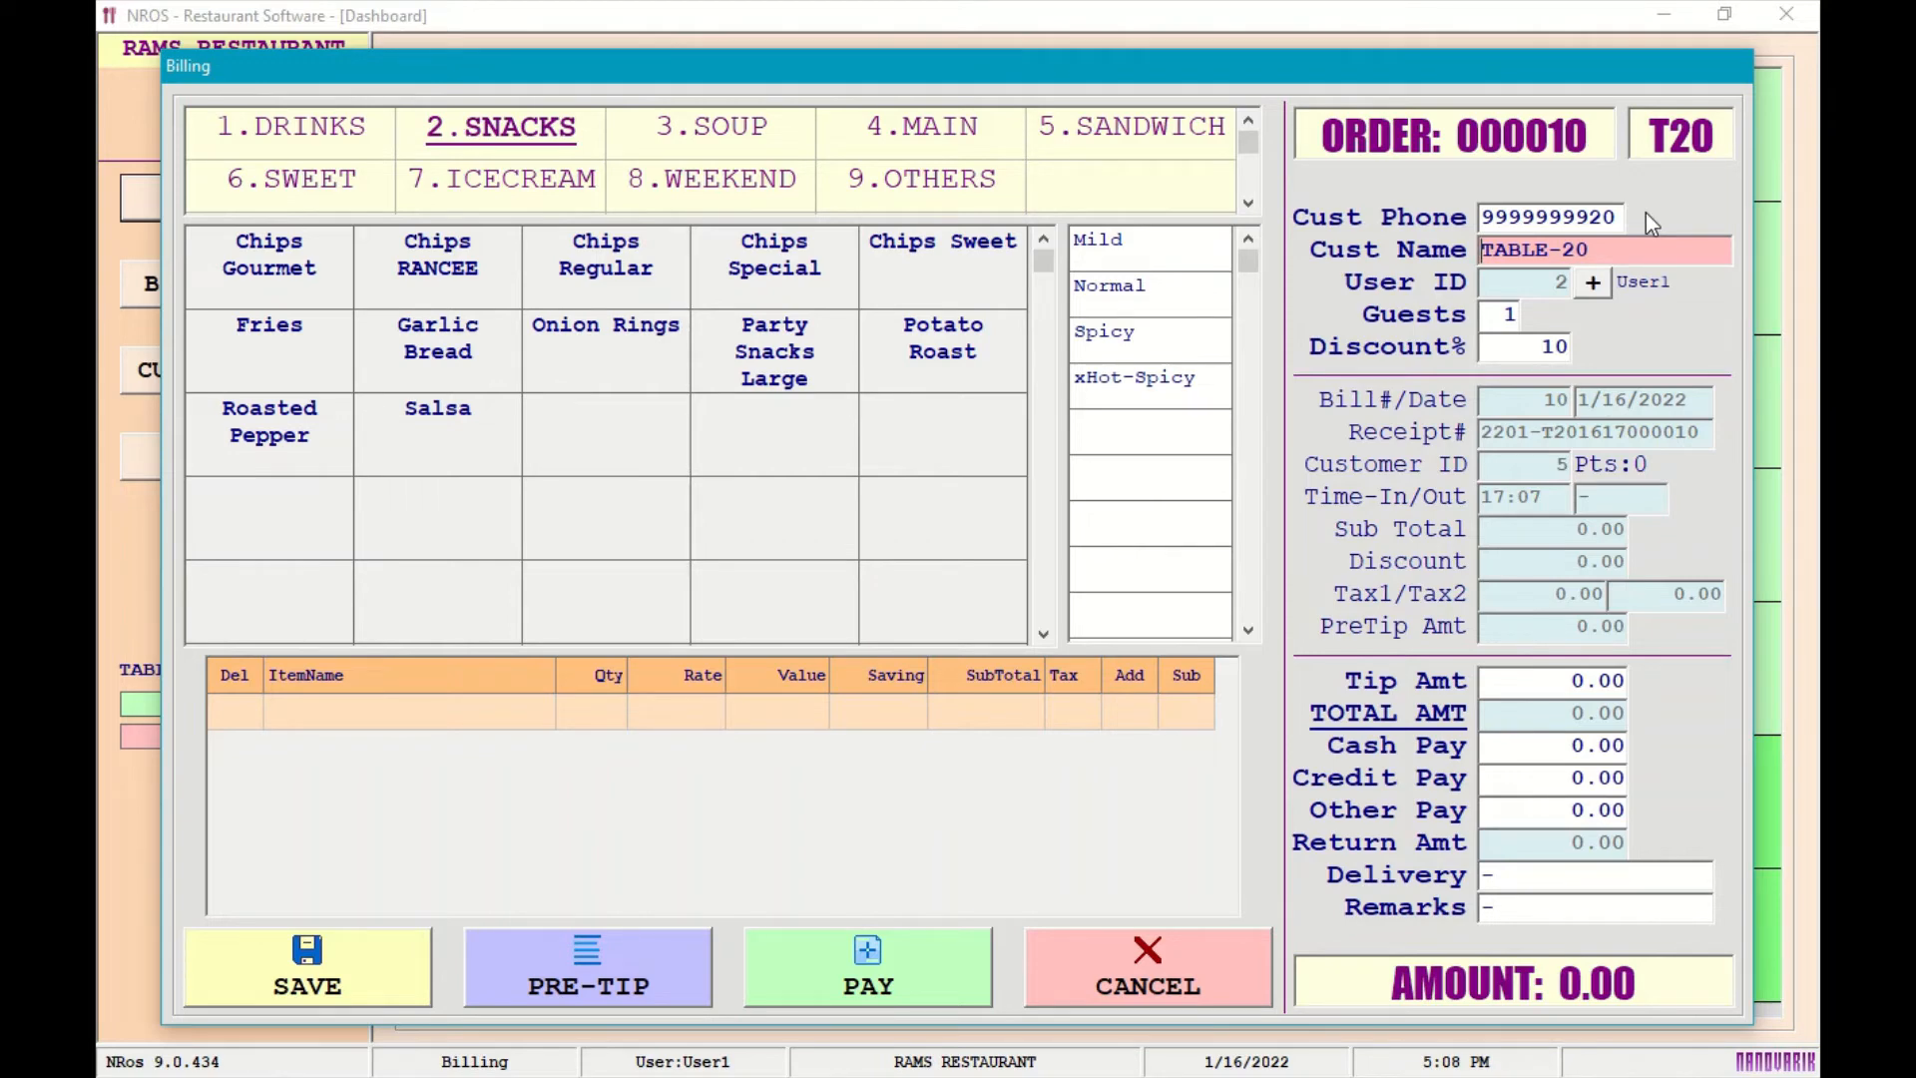
pyautogui.press('Tab')
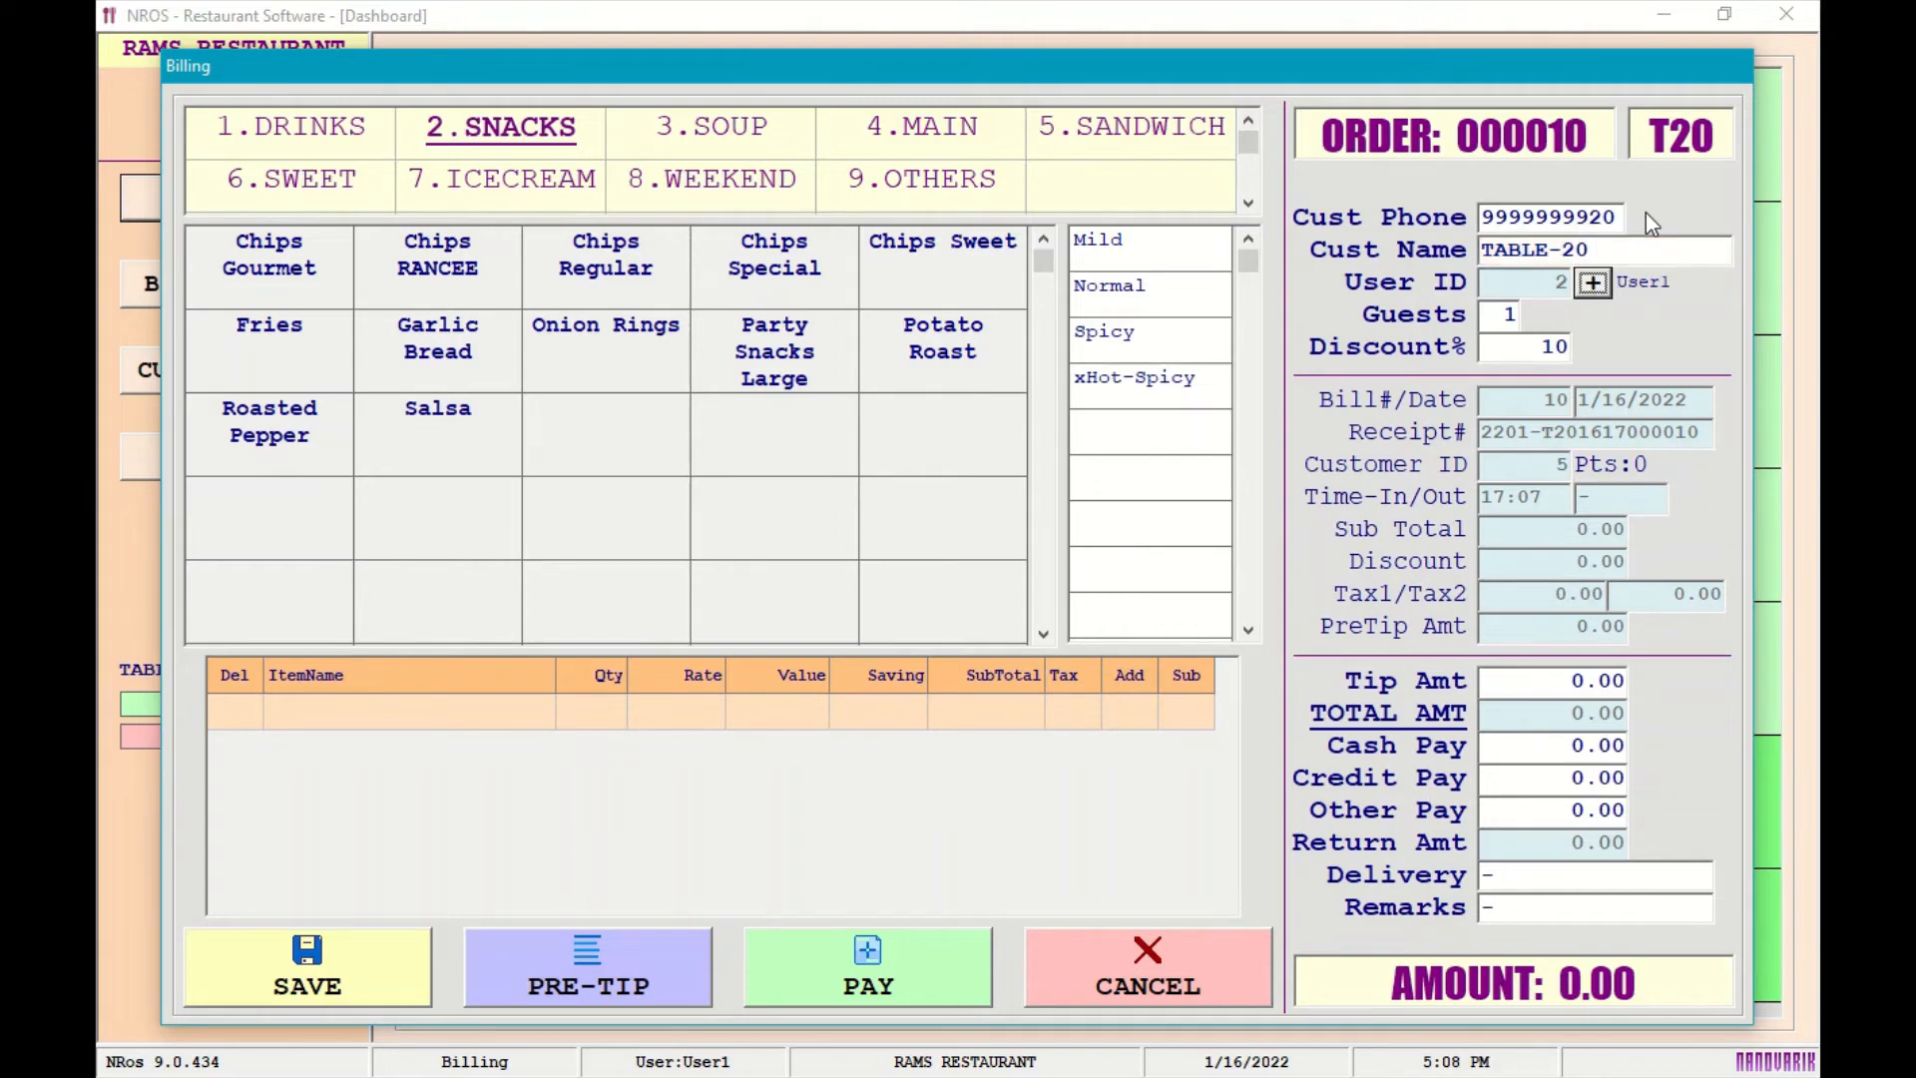
pyautogui.press('Return')
pyautogui.press('Down')
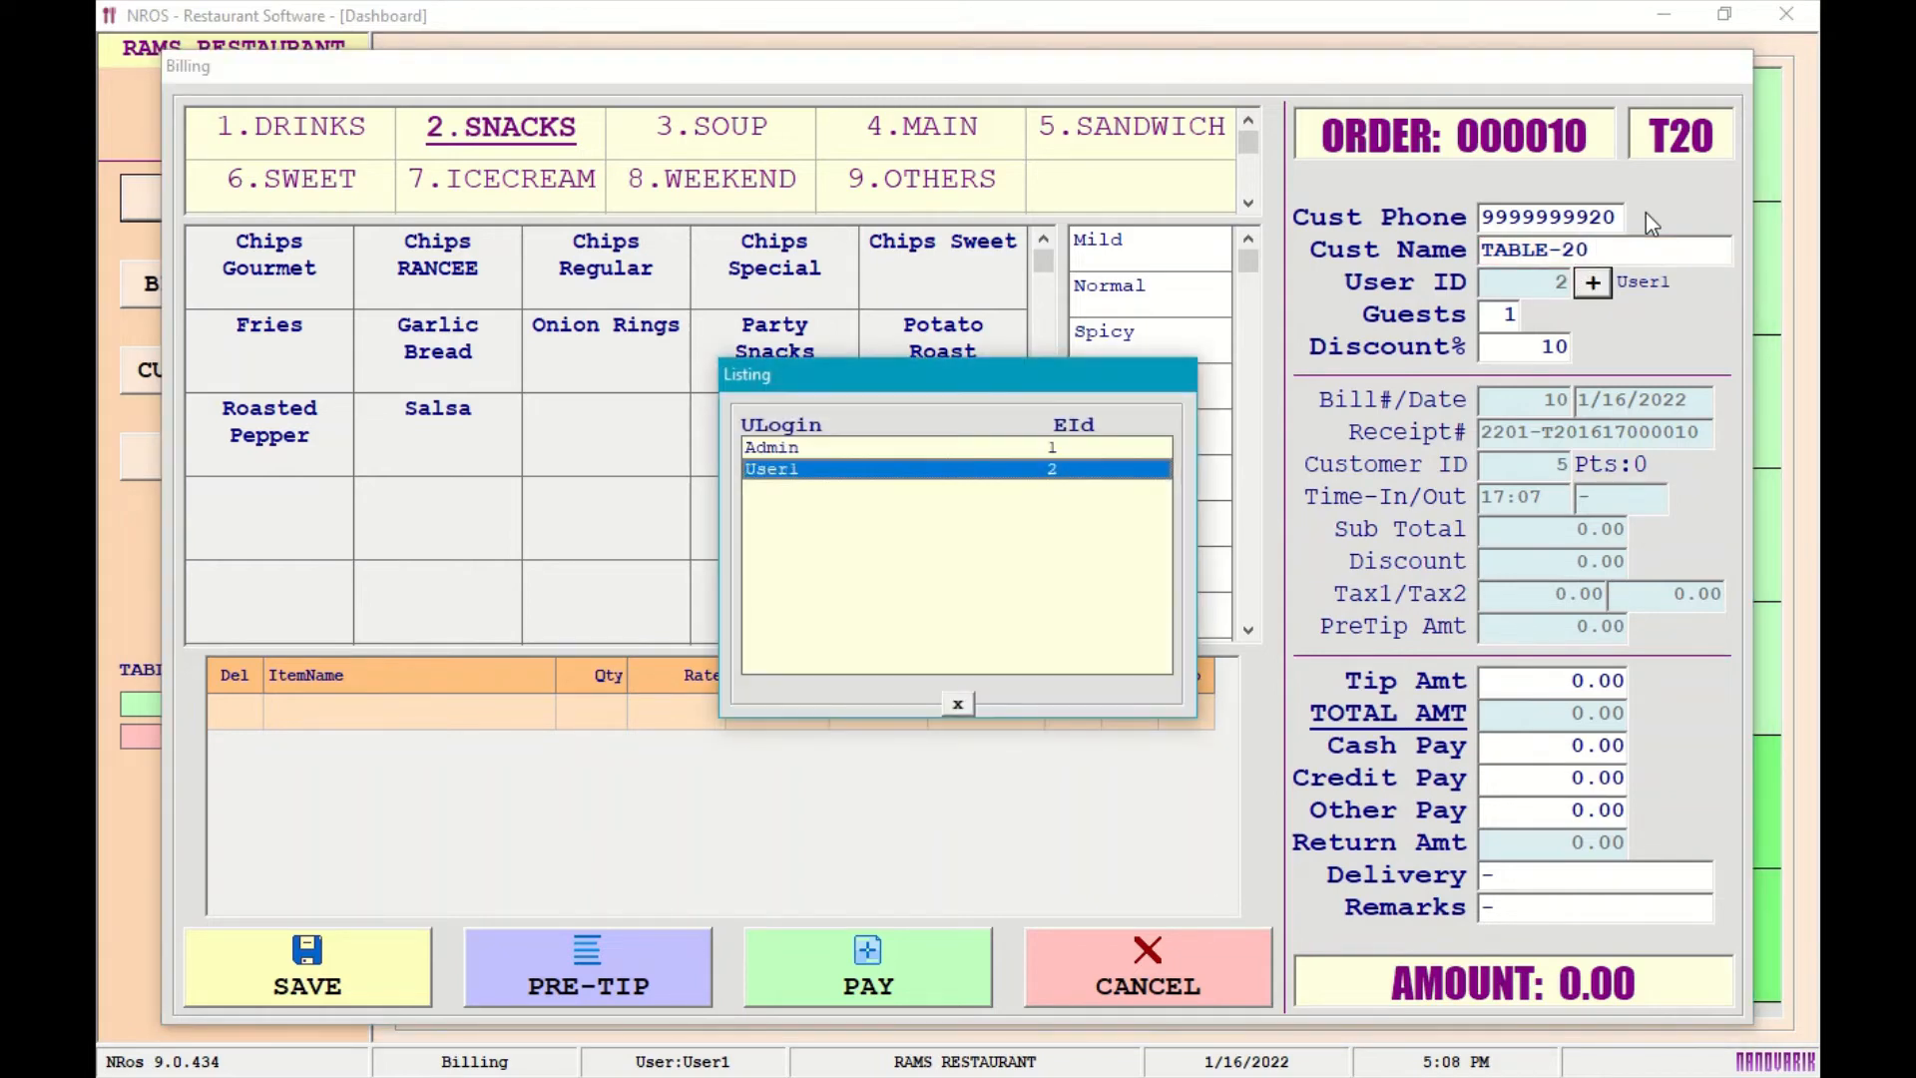
pyautogui.press('Up')
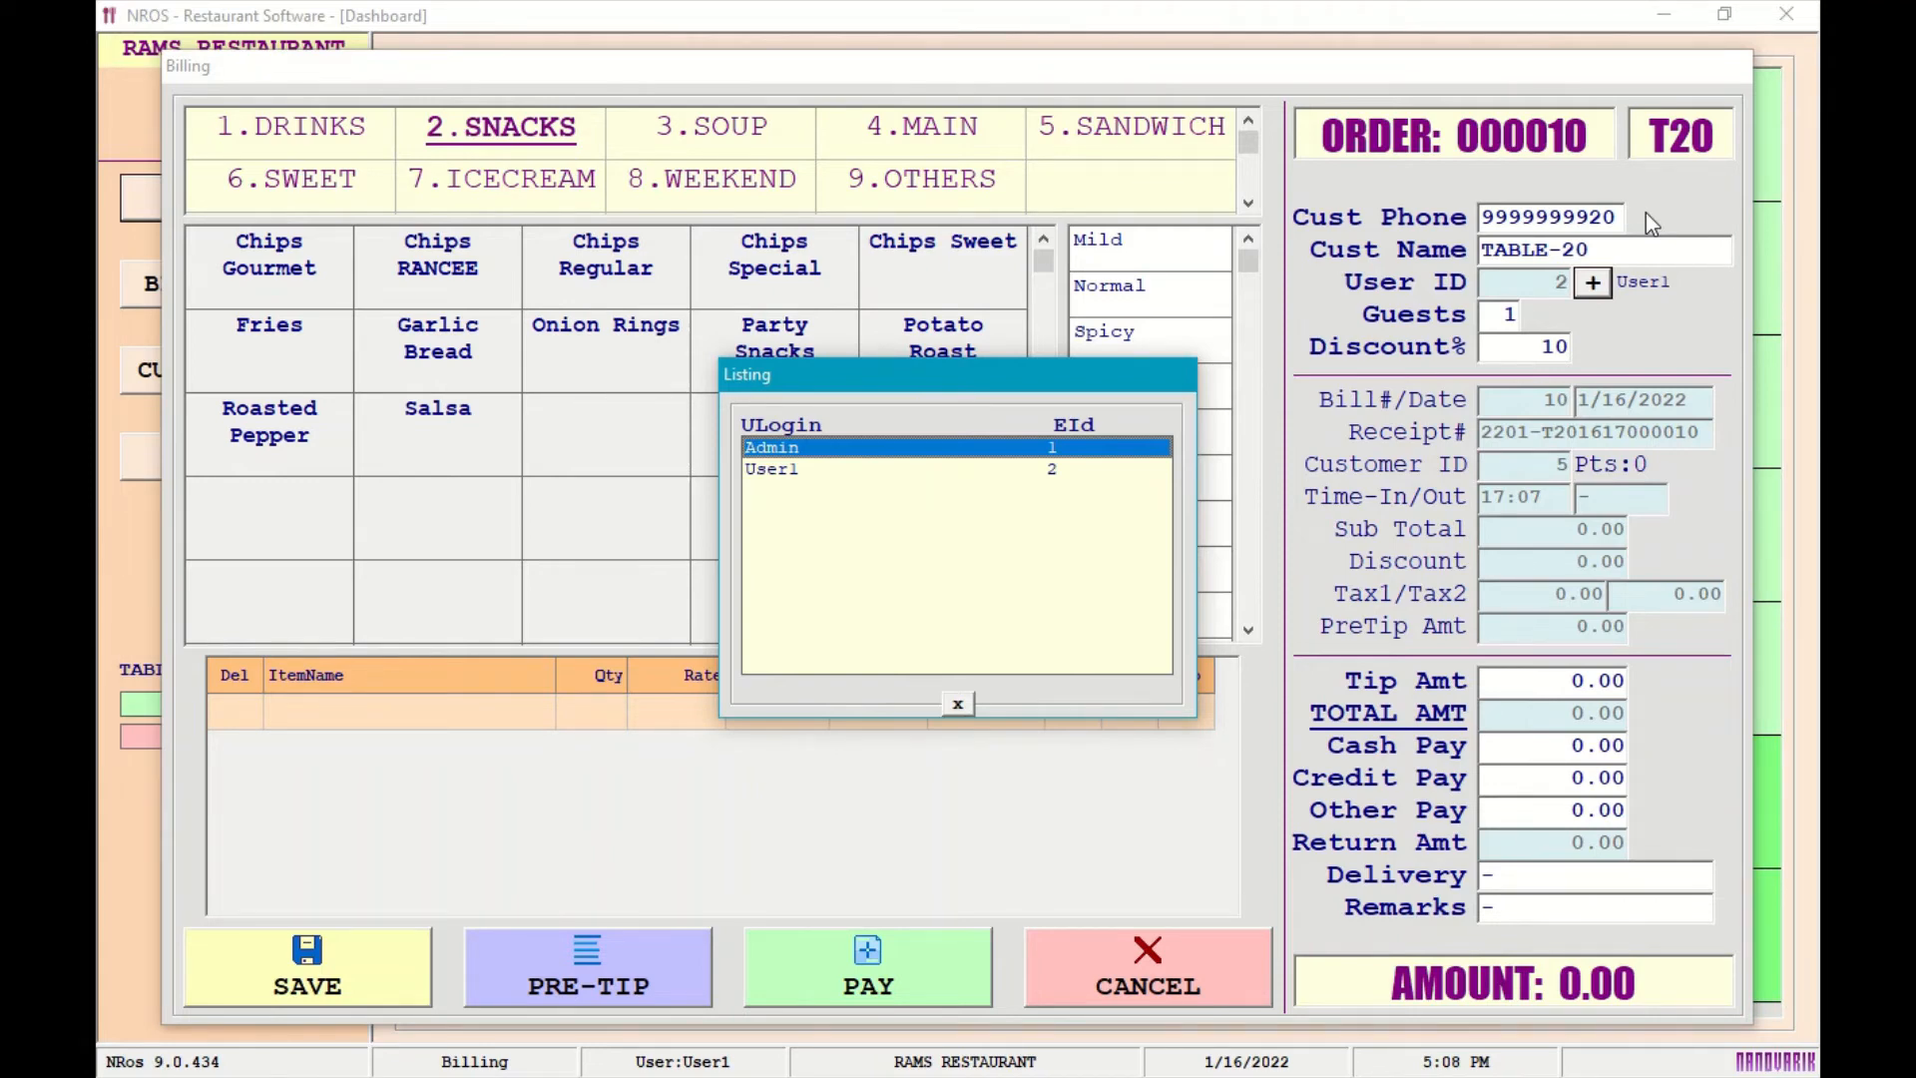
pyautogui.press('Down')
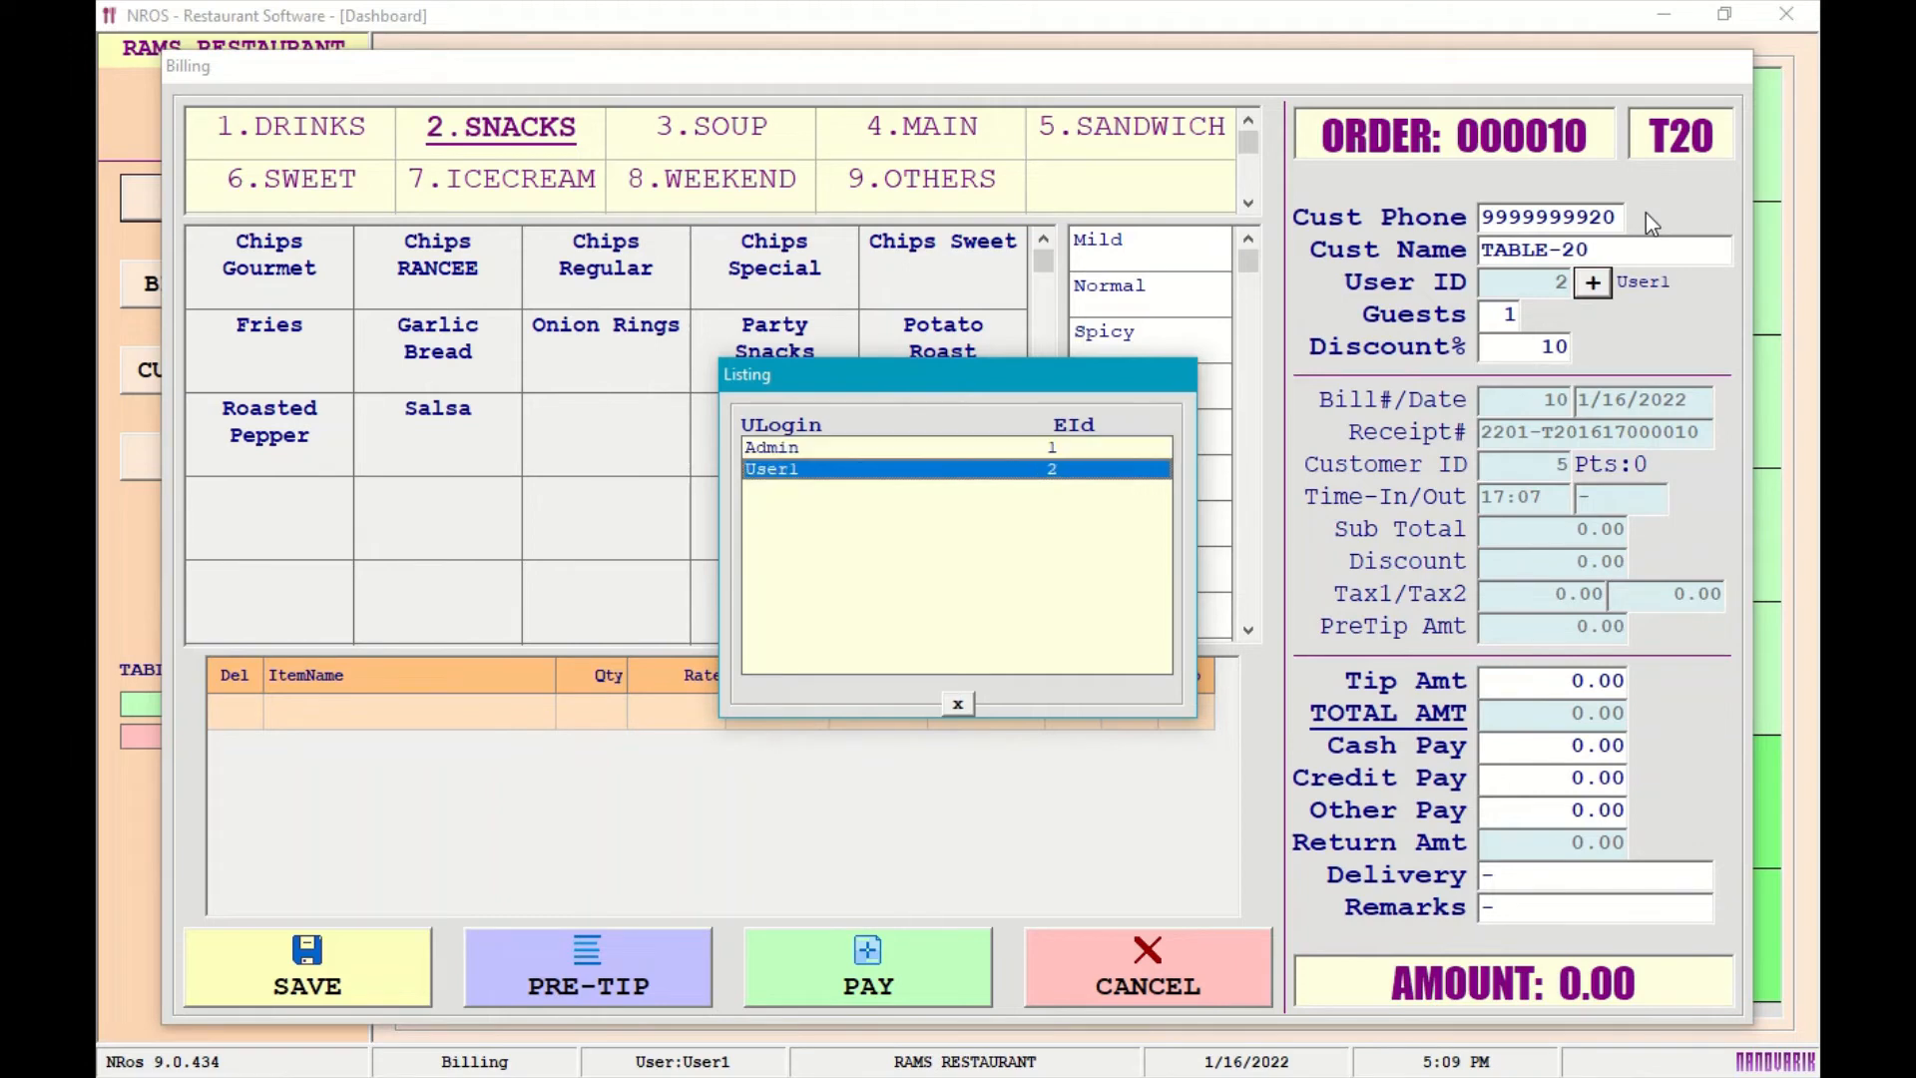
pyautogui.press('Return')
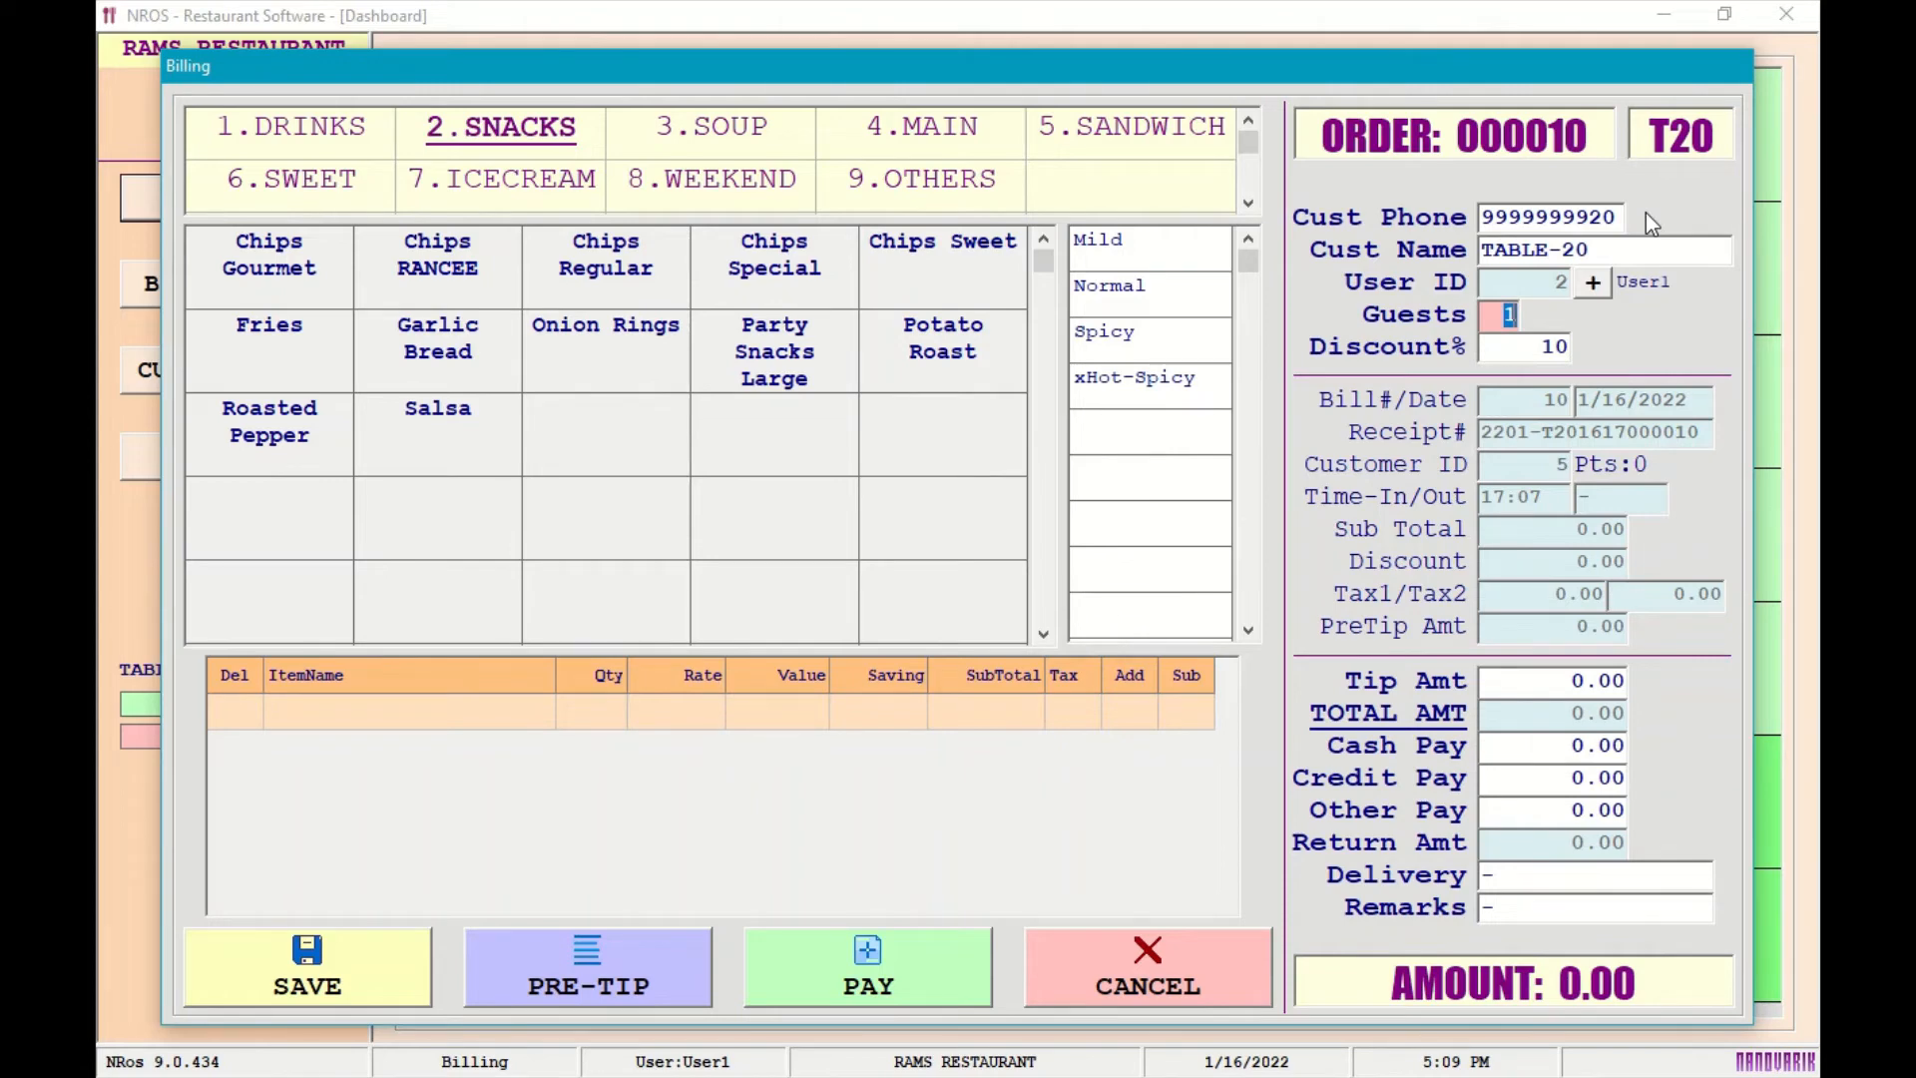
# Set the TABLE-20 order to 4 guests and a 5% discount.
pyautogui.write('4')
pyautogui.press('Return')
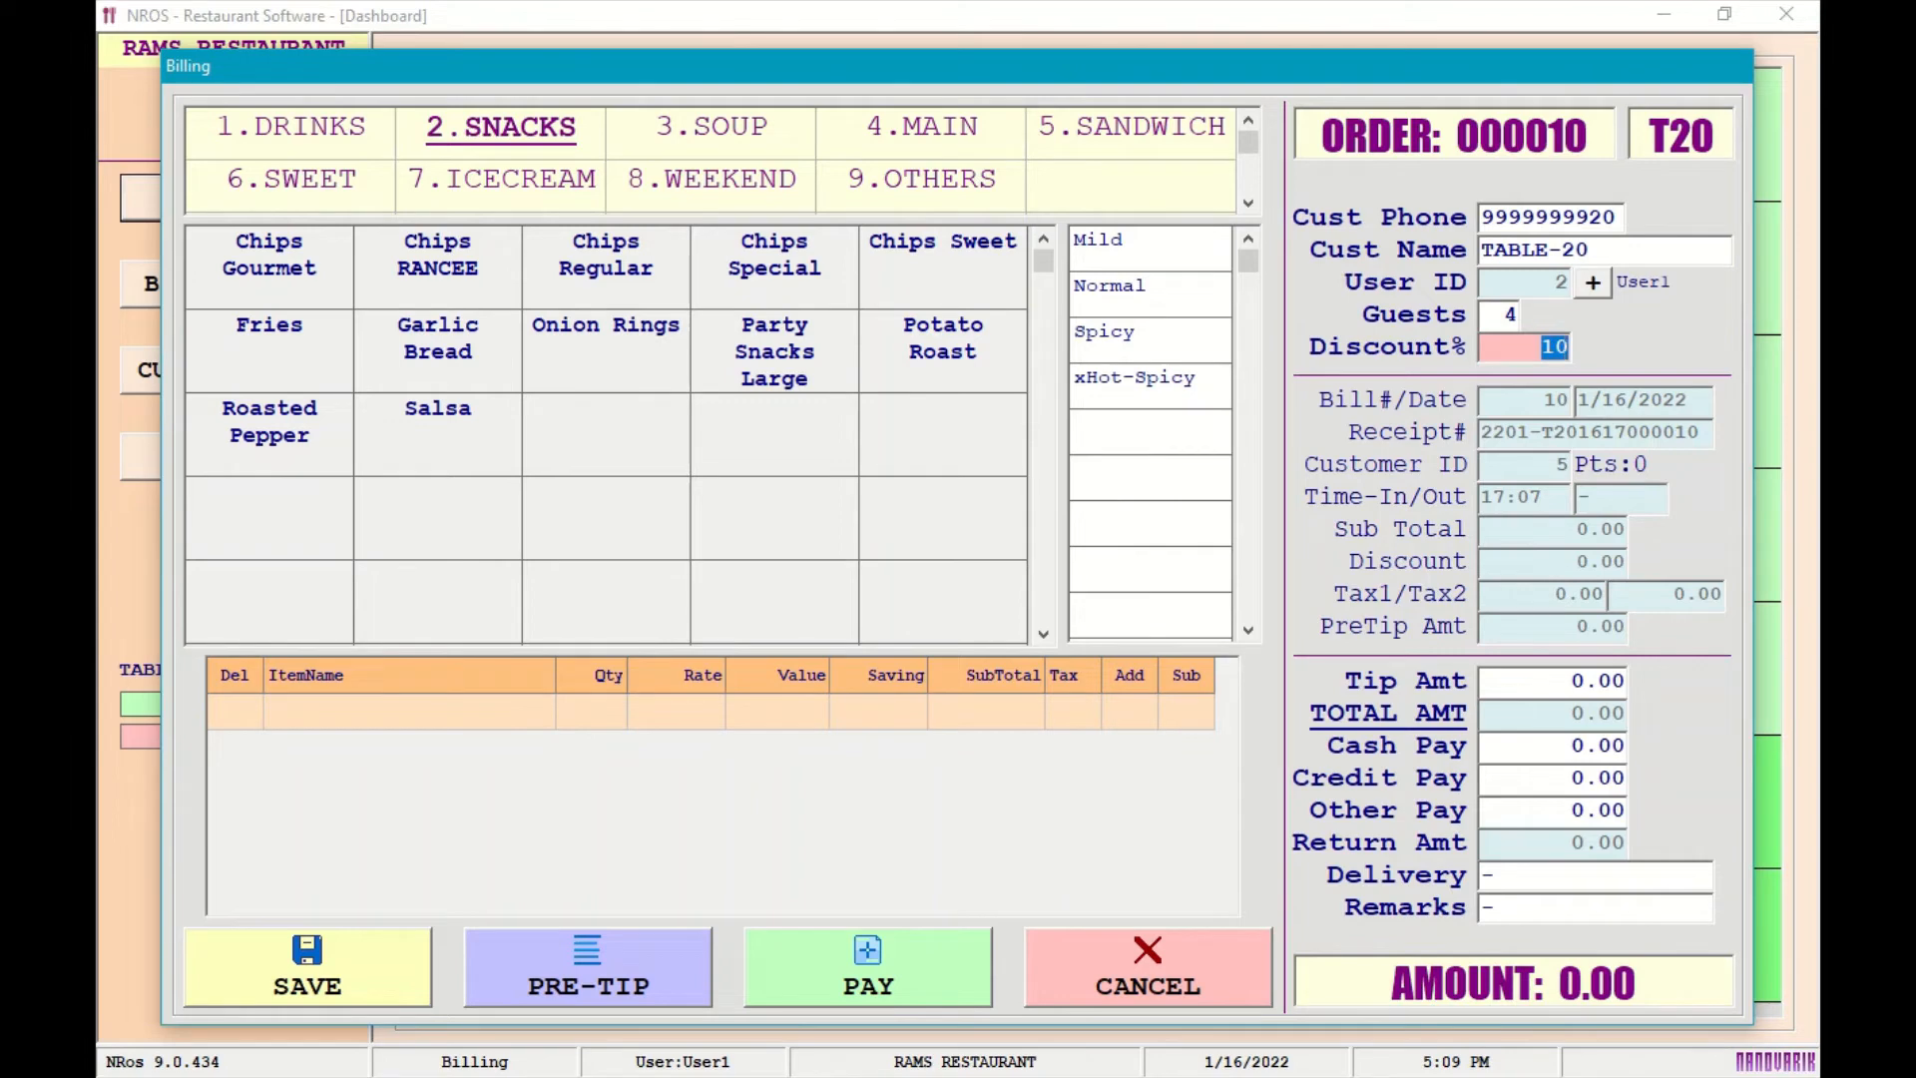
pyautogui.write('5')
pyautogui.press('Return')
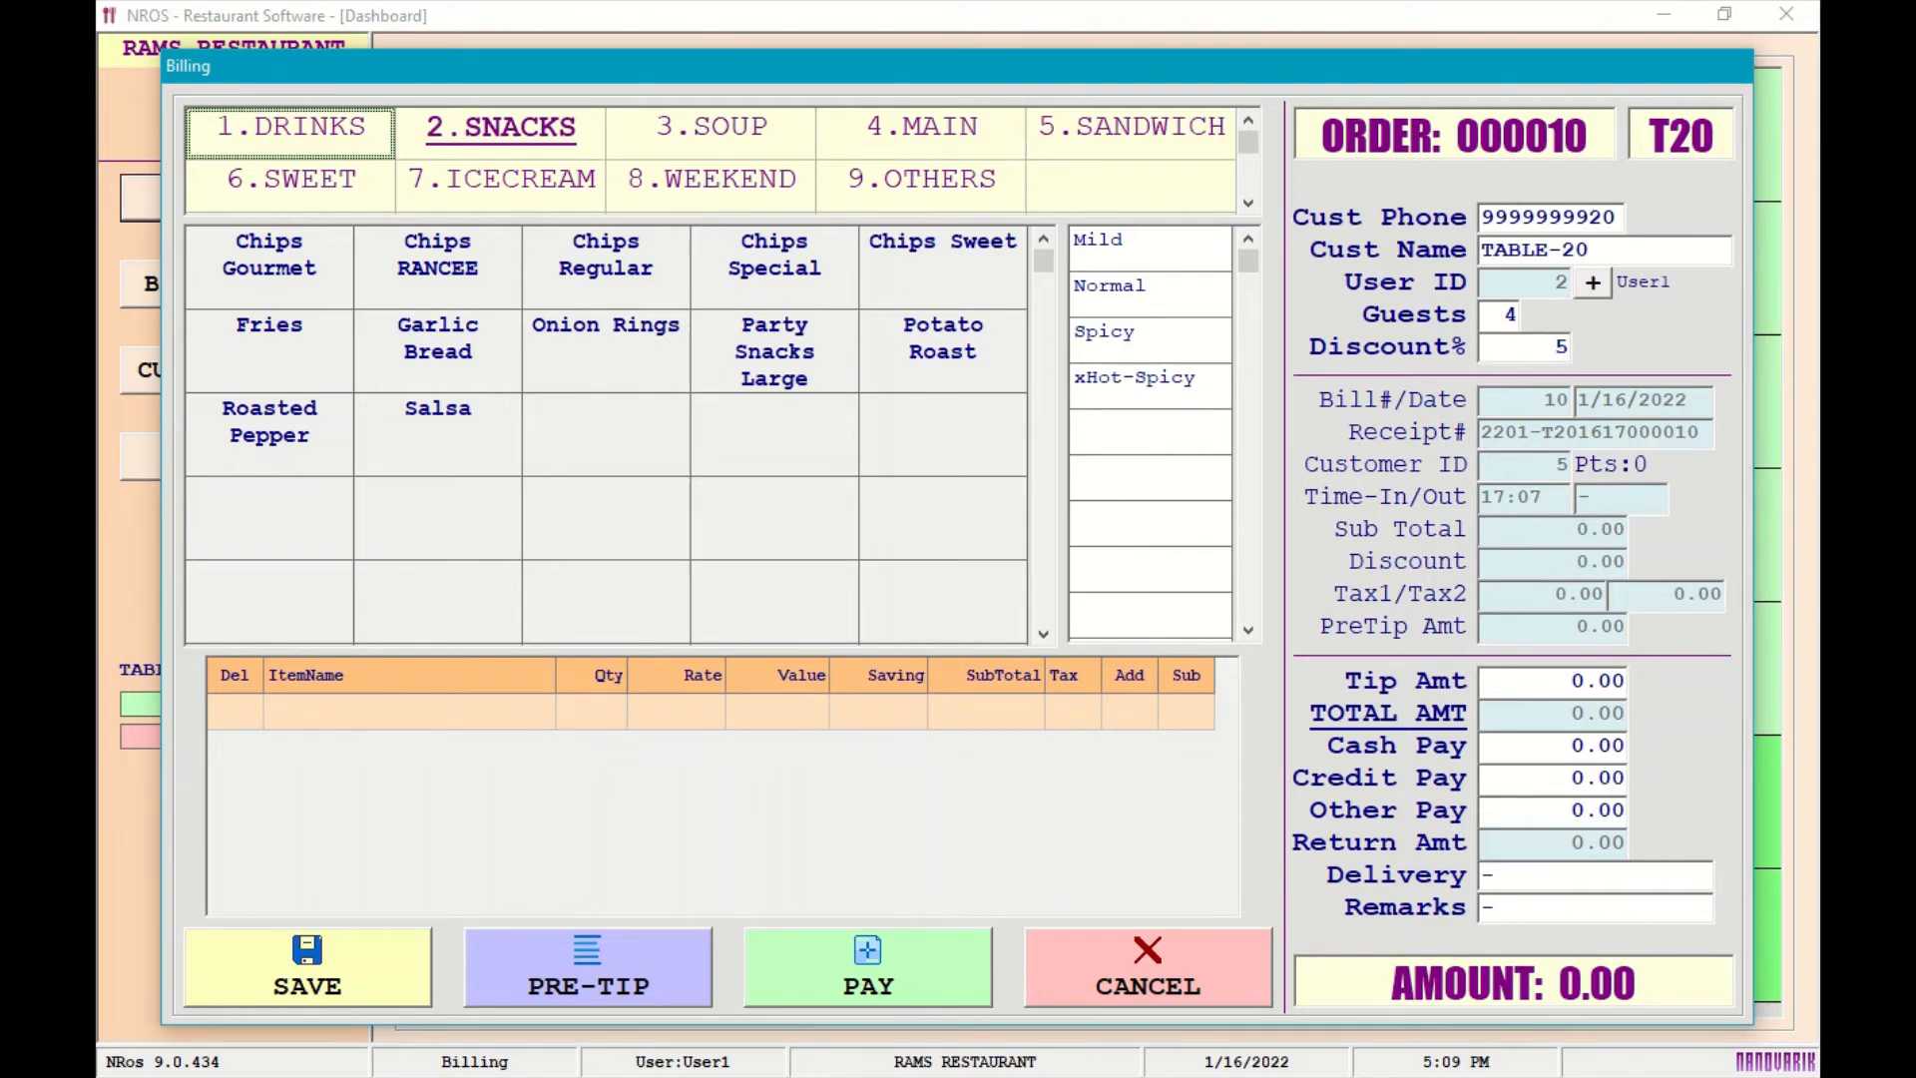
# Add Bottled Water from the Drinks group to the TABLE-20 order with a quantity of 2.
pyautogui.press('Right')
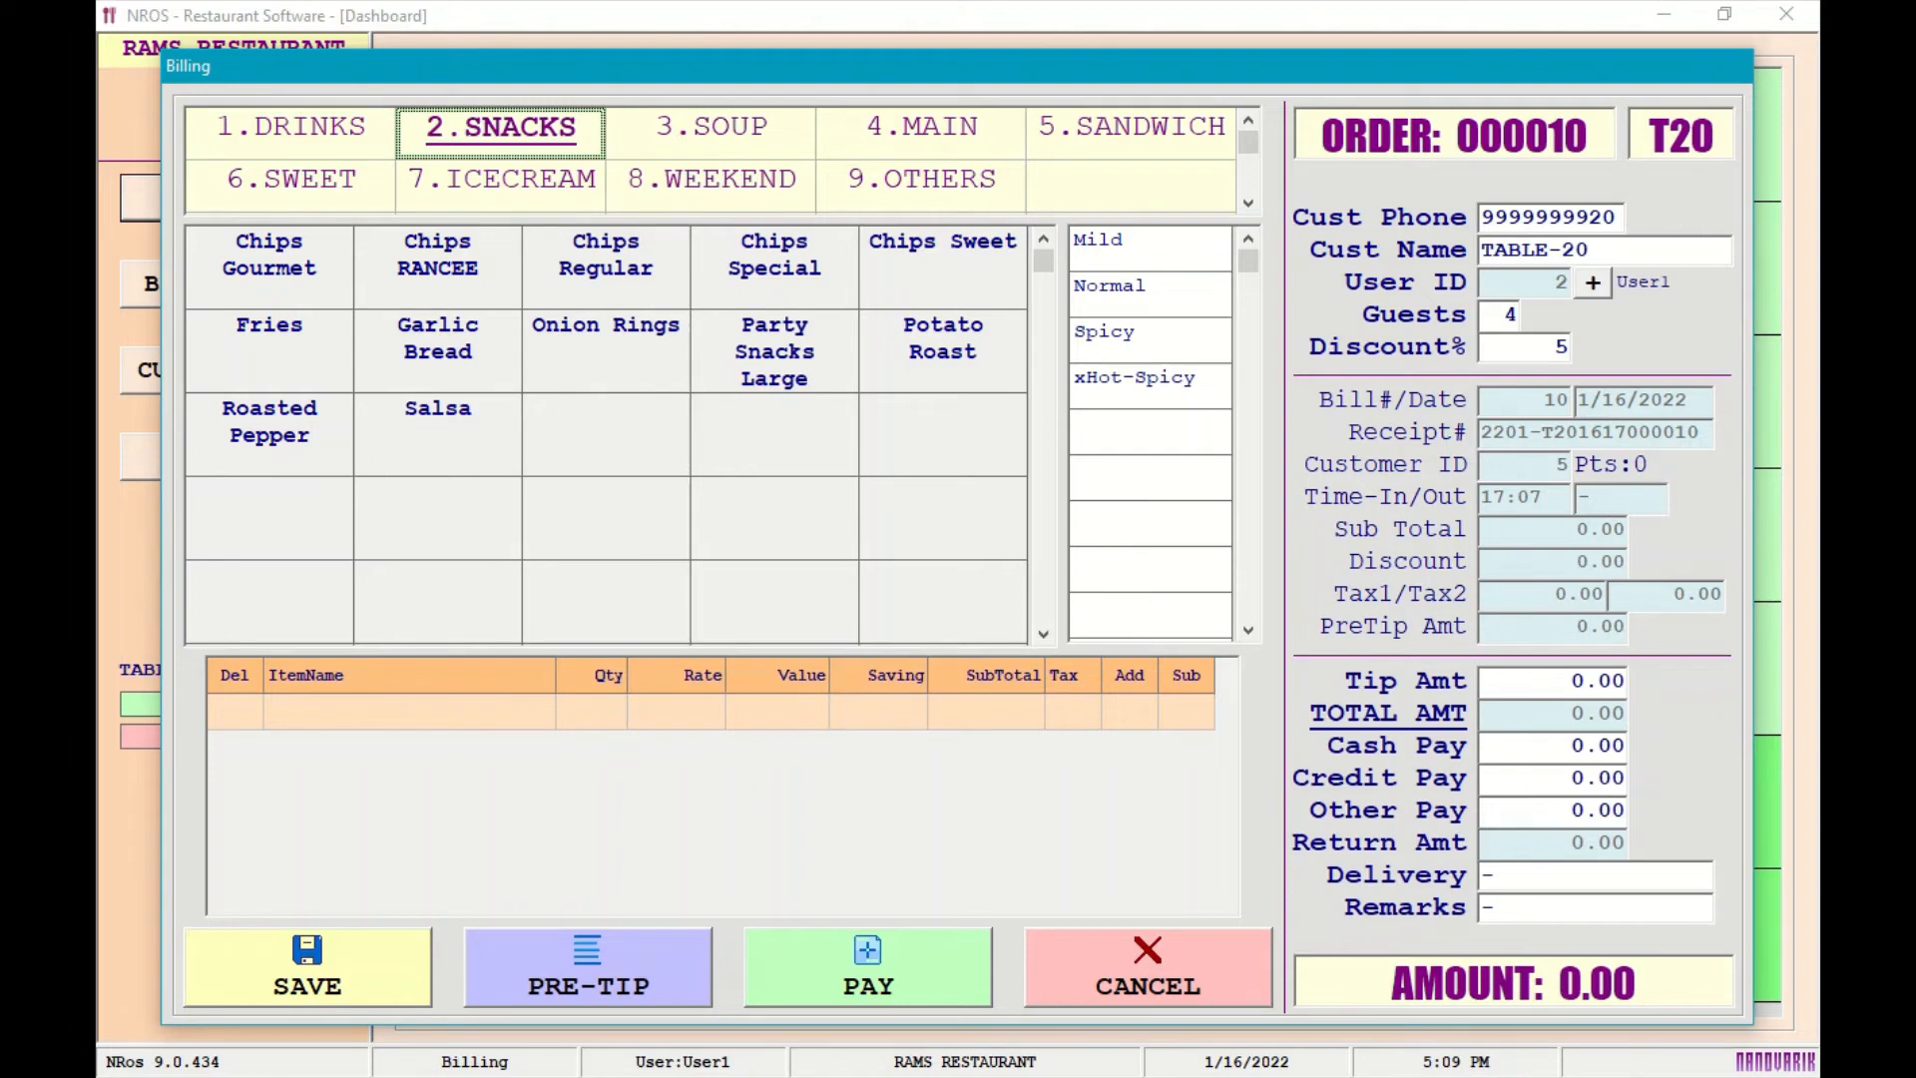
pyautogui.press('Left')
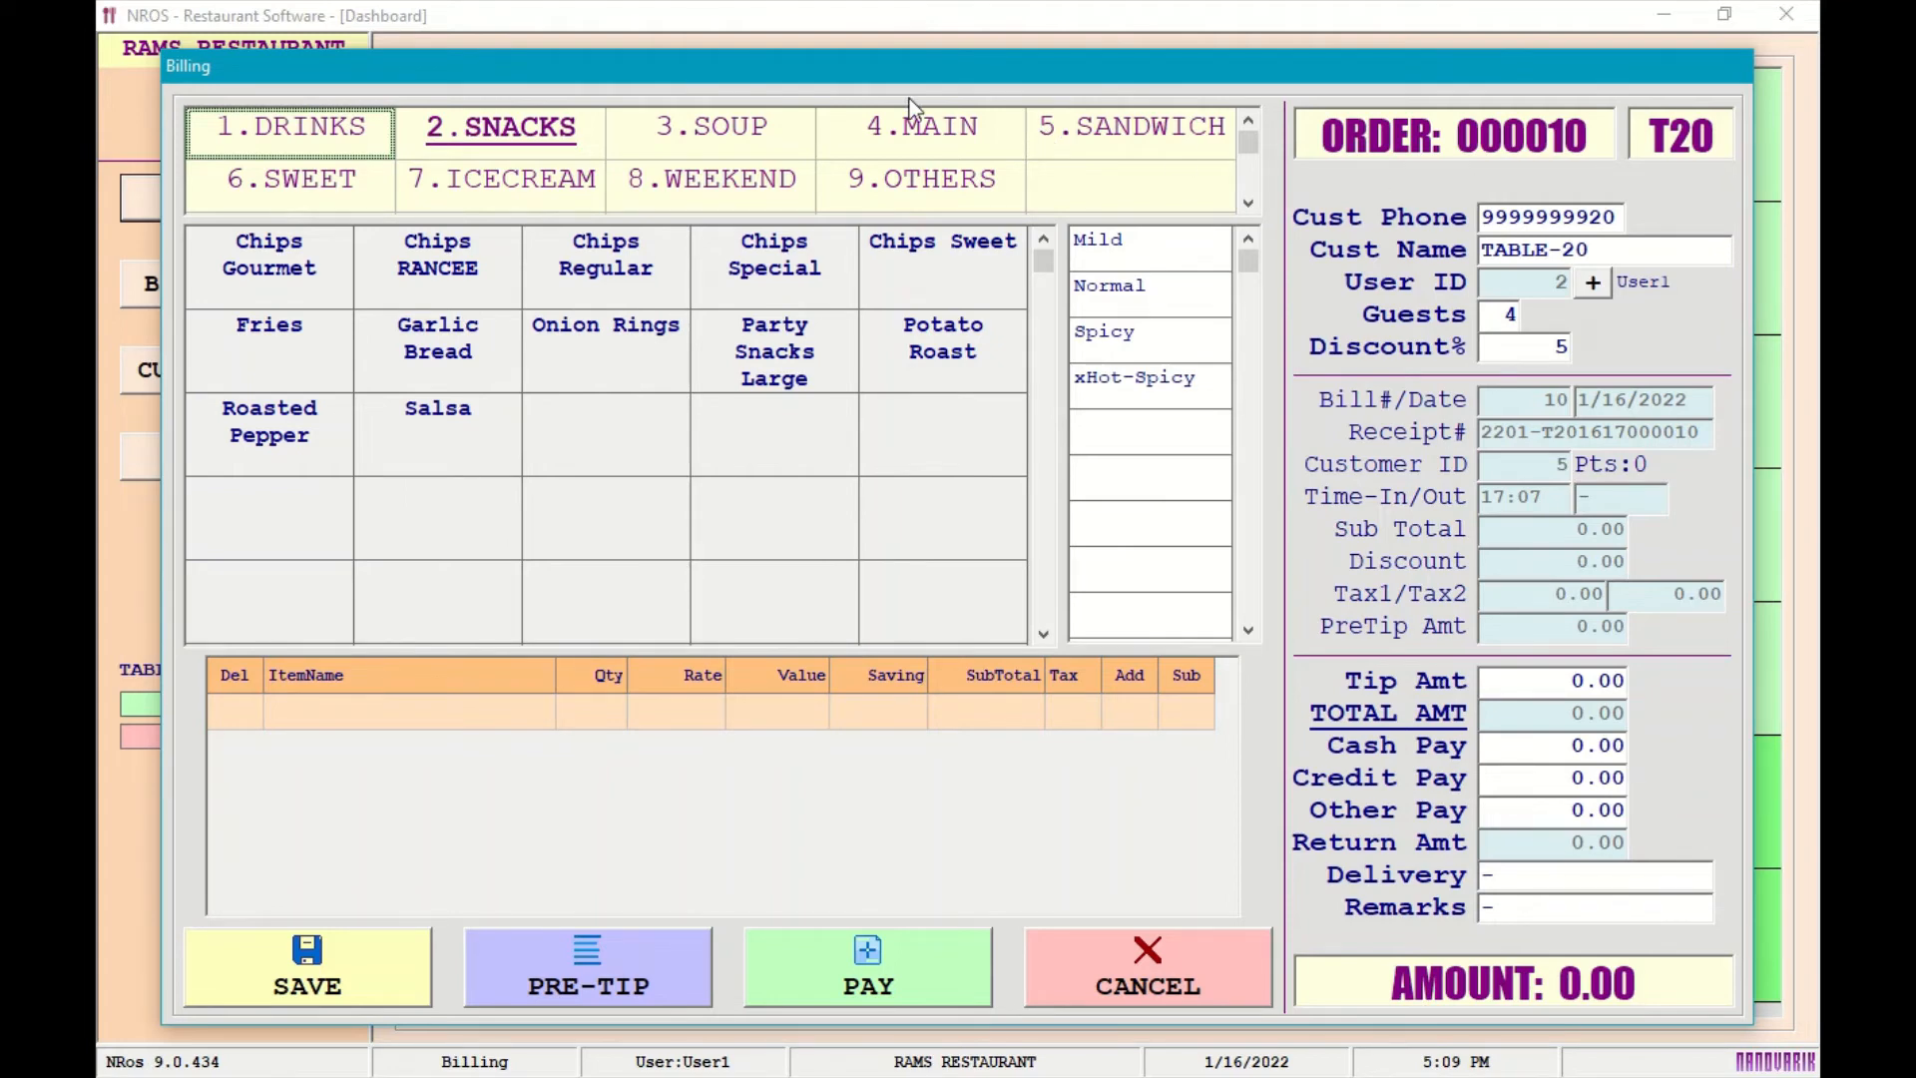
pyautogui.click(317, 132)
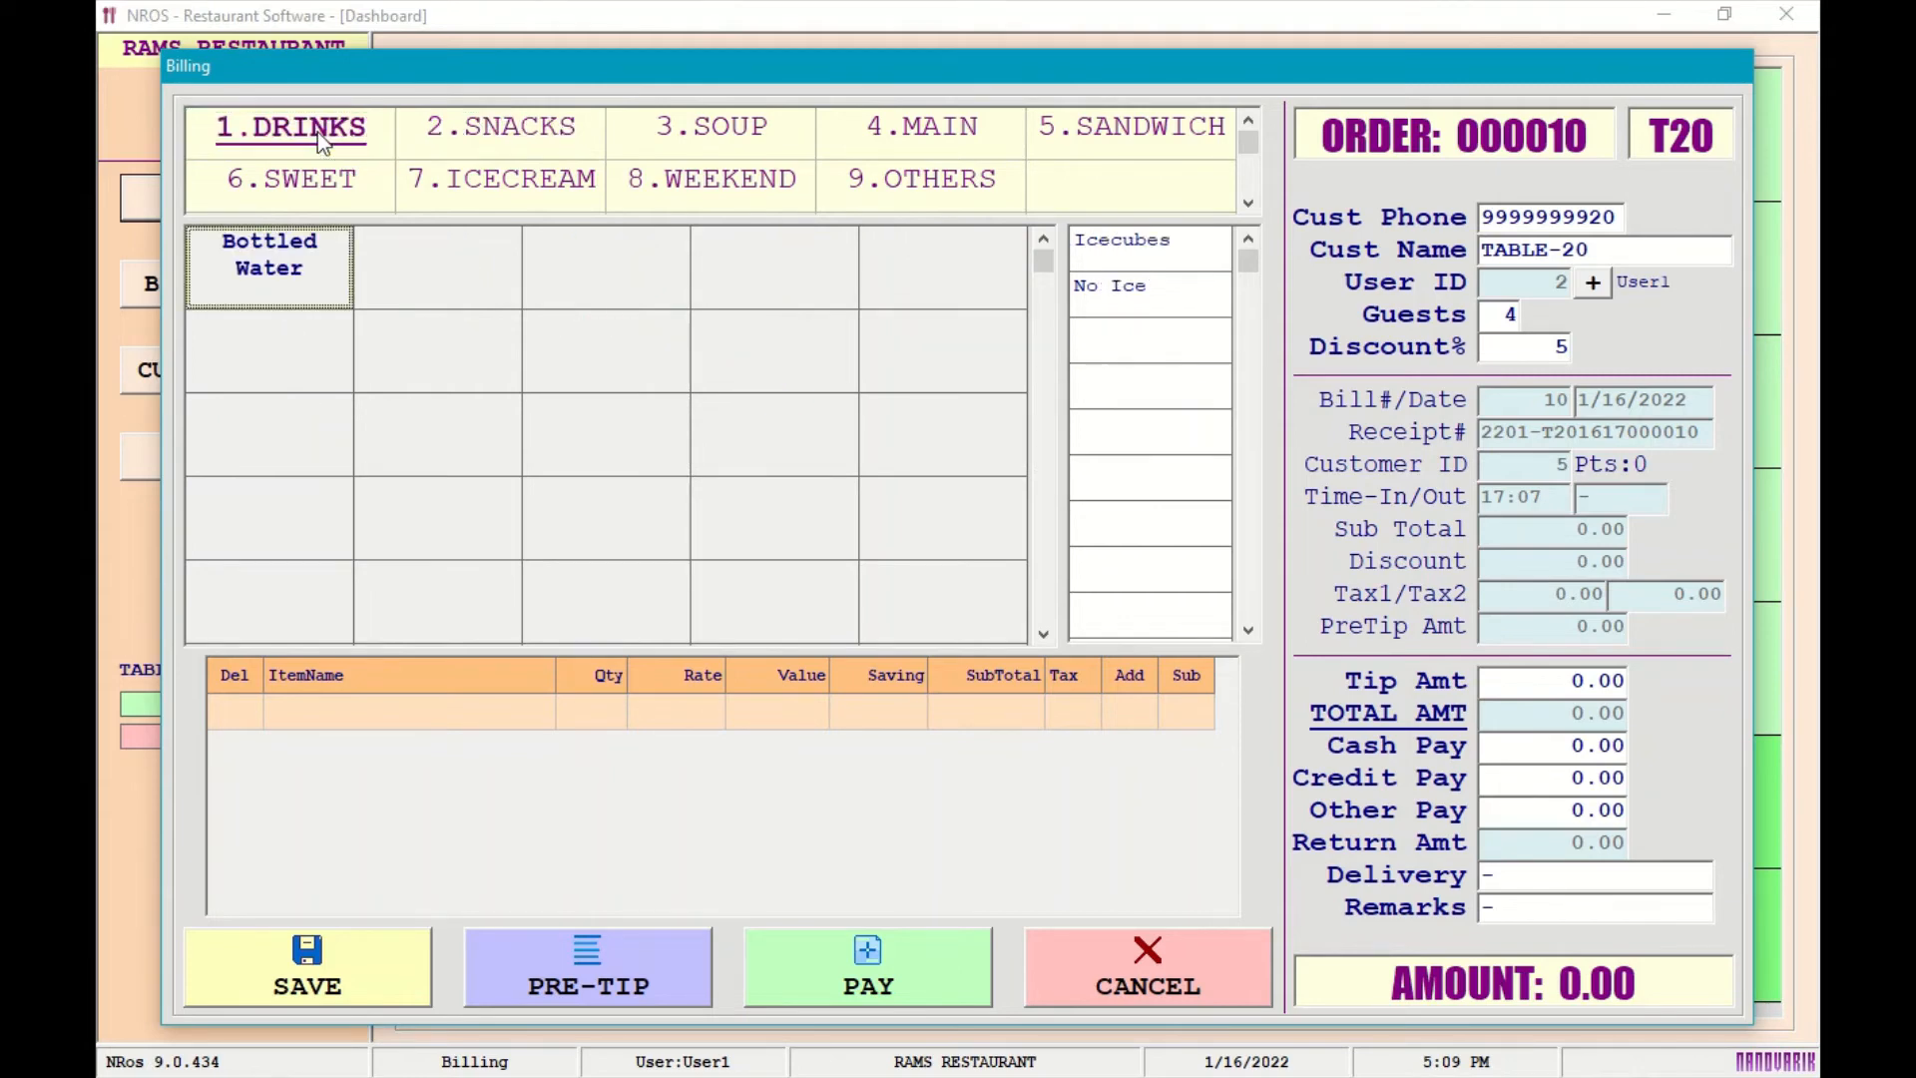
pyautogui.click(305, 283)
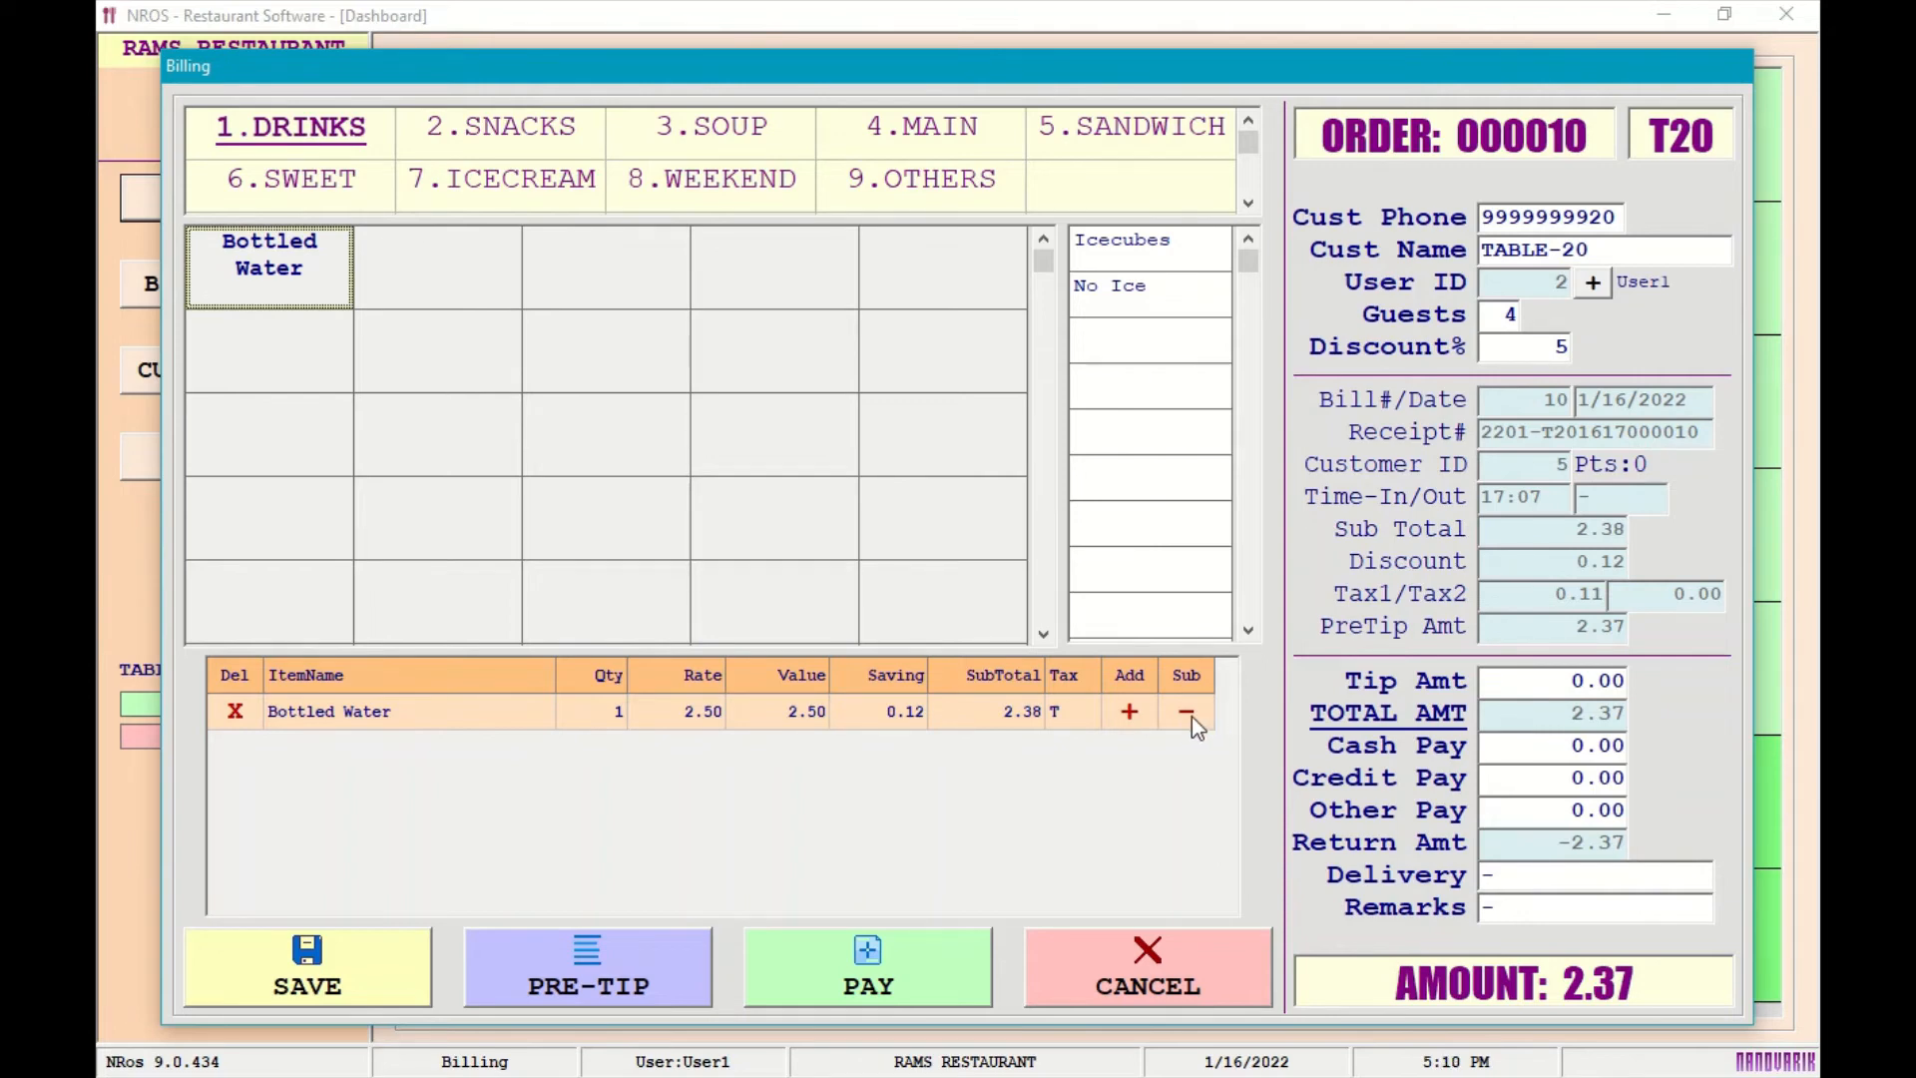
pyautogui.click(1131, 711)
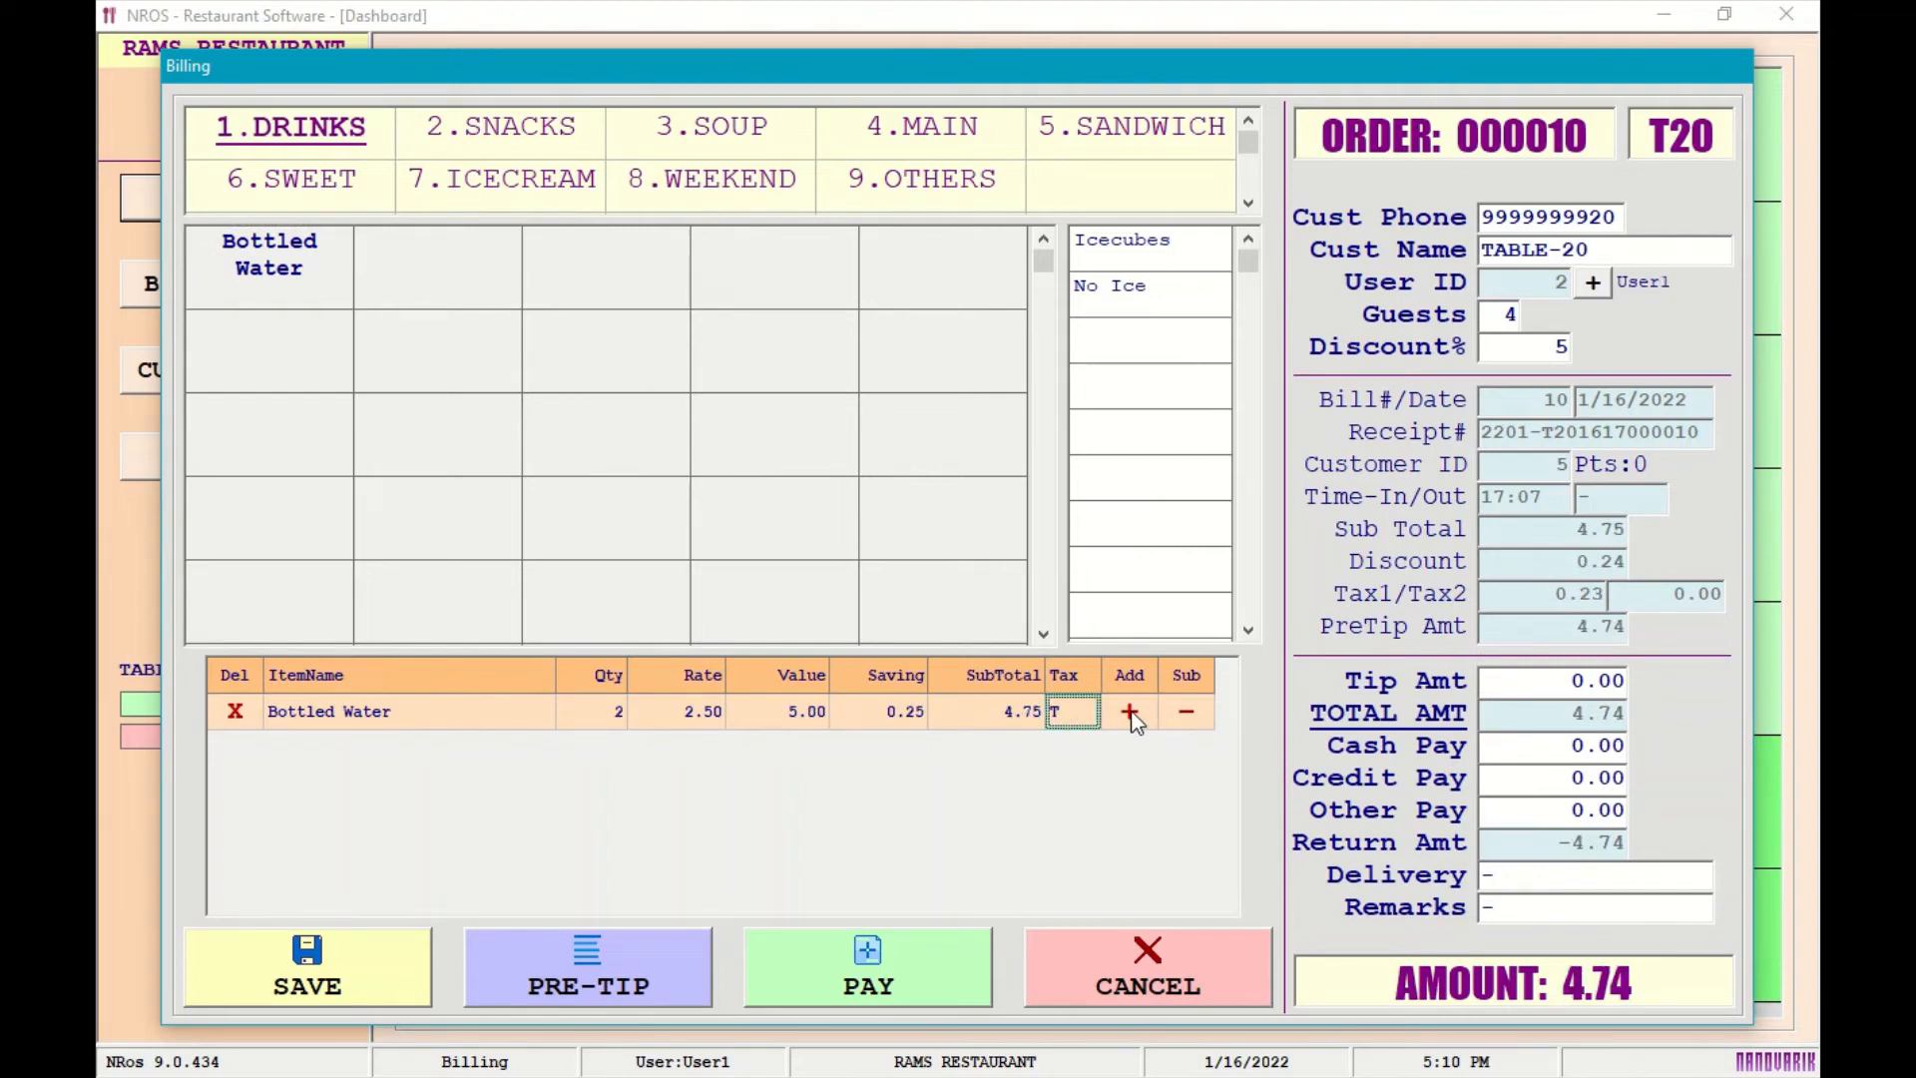
# Add Party Snacks Large from the Snacks group with the xHot-Spicy option, and raise the snack's quantity to 2.
pyautogui.click(545, 148)
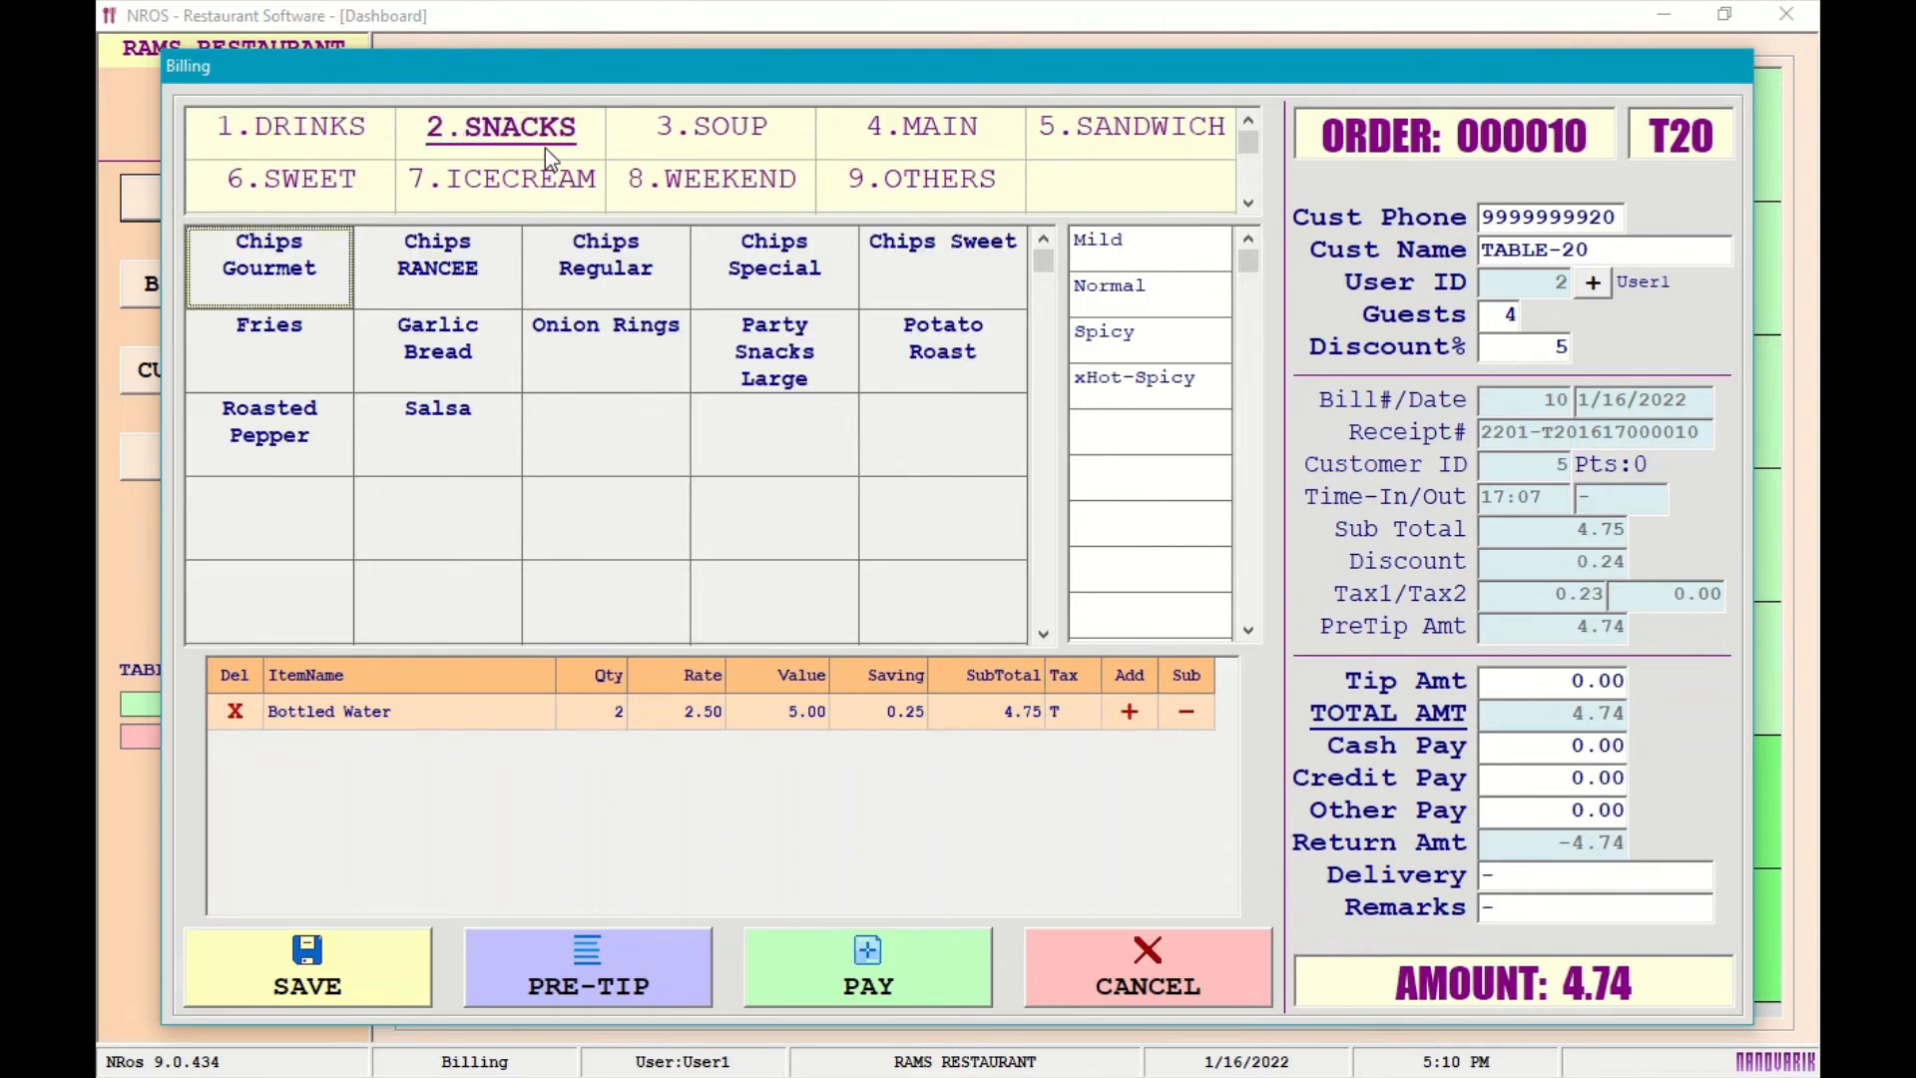
pyautogui.click(771, 361)
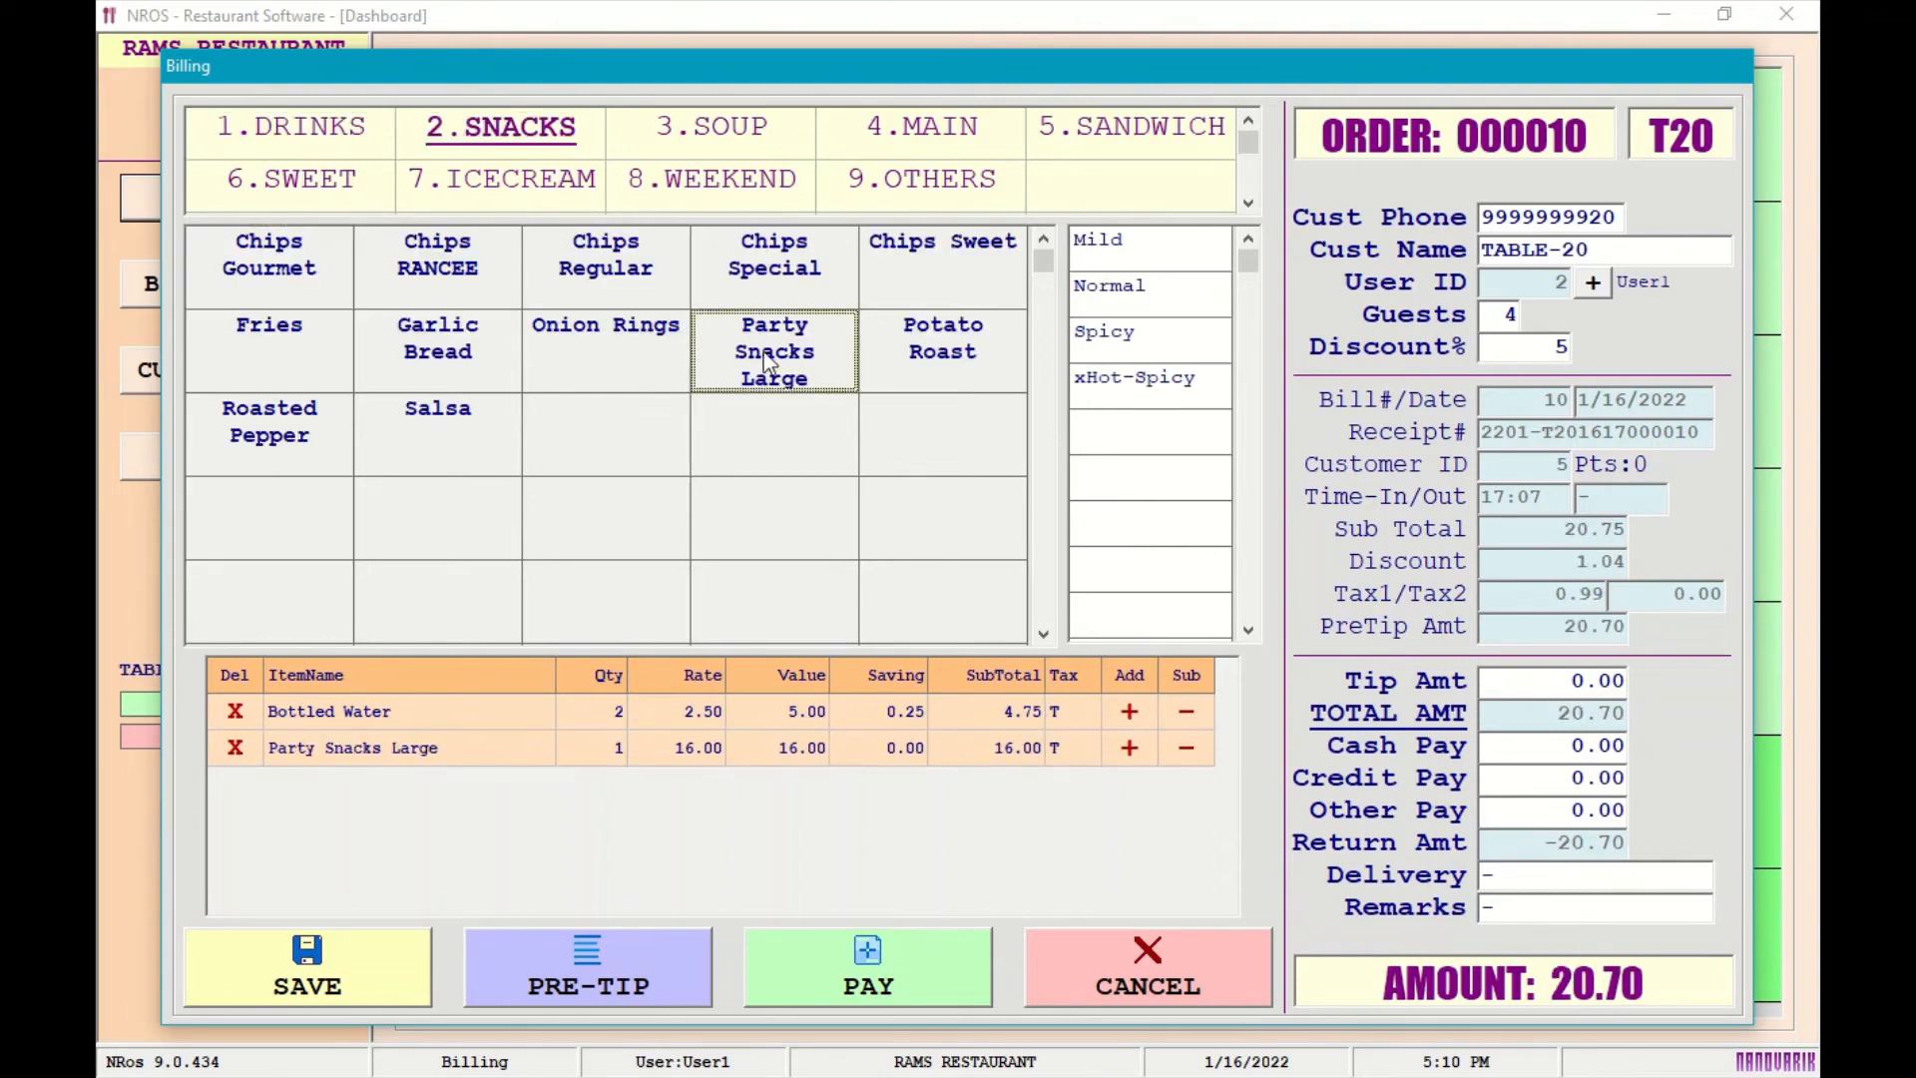
pyautogui.click(1153, 393)
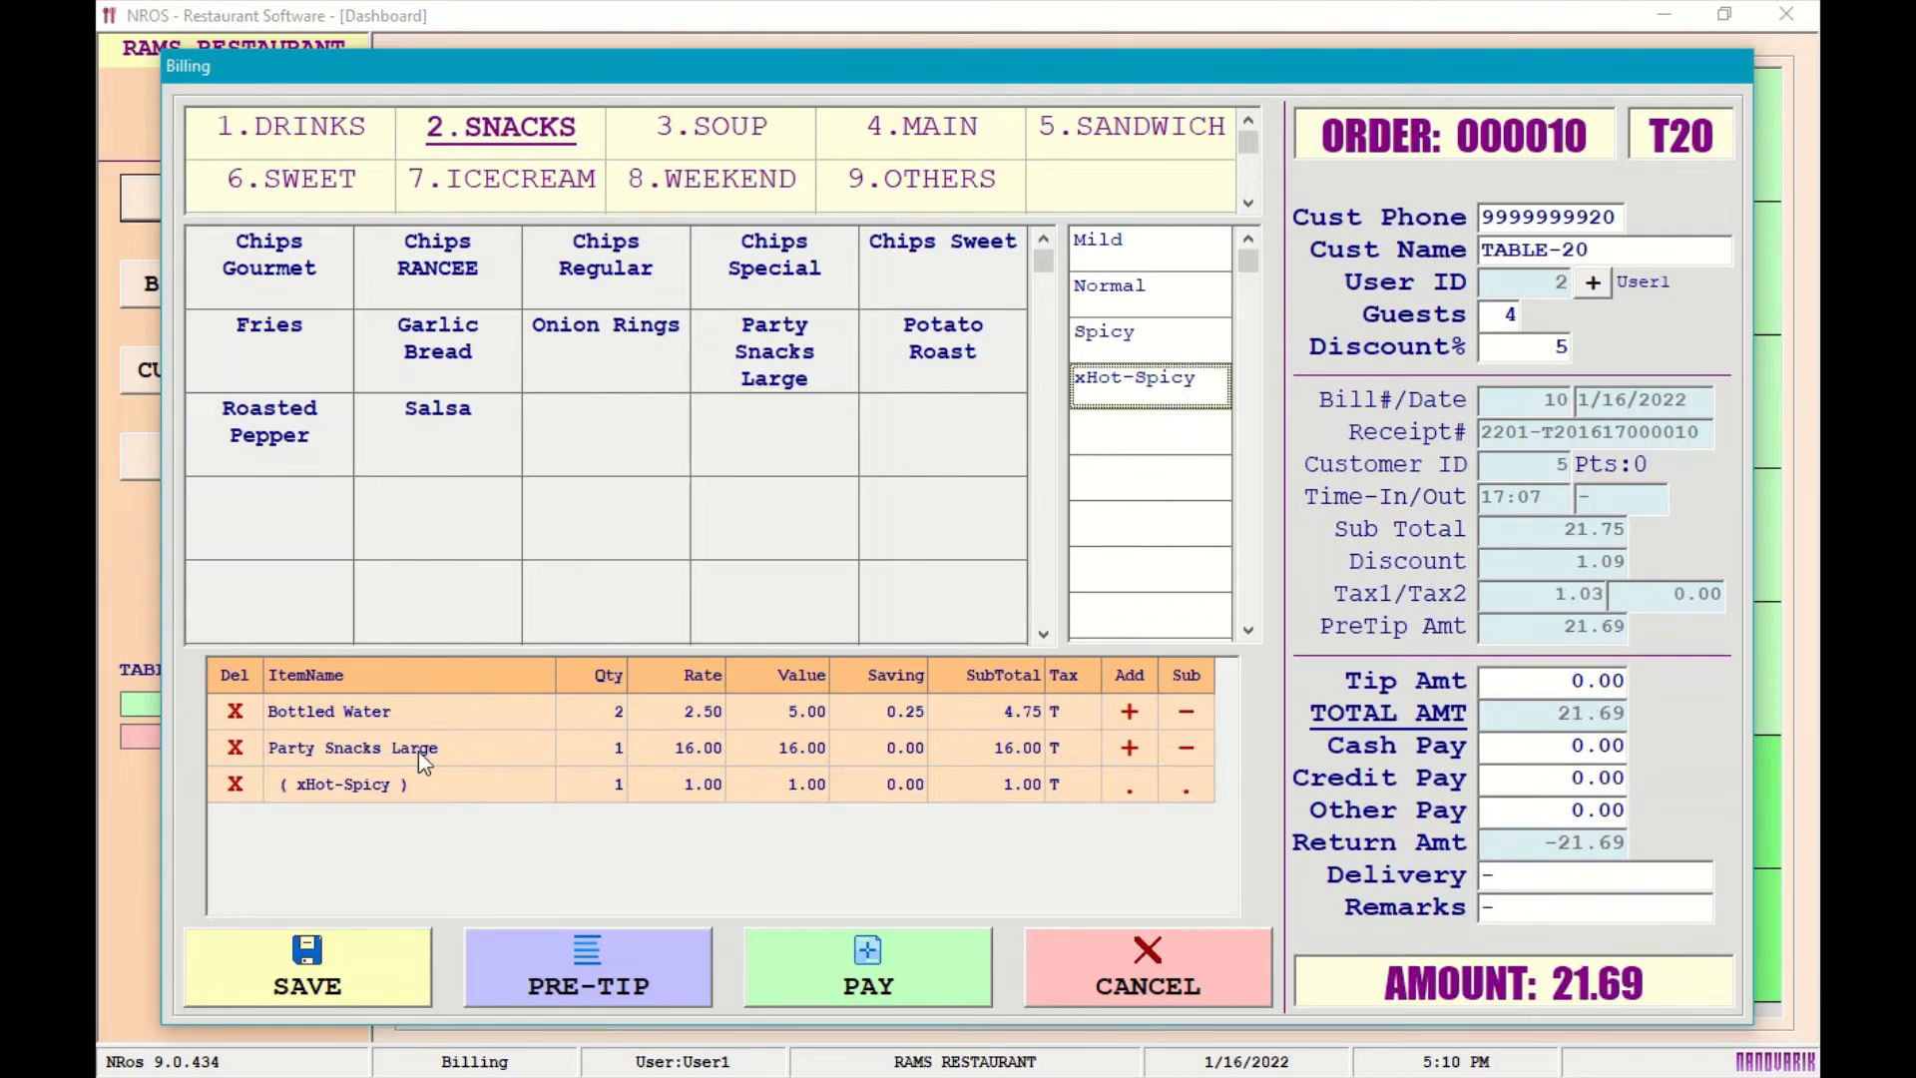
pyautogui.click(1131, 749)
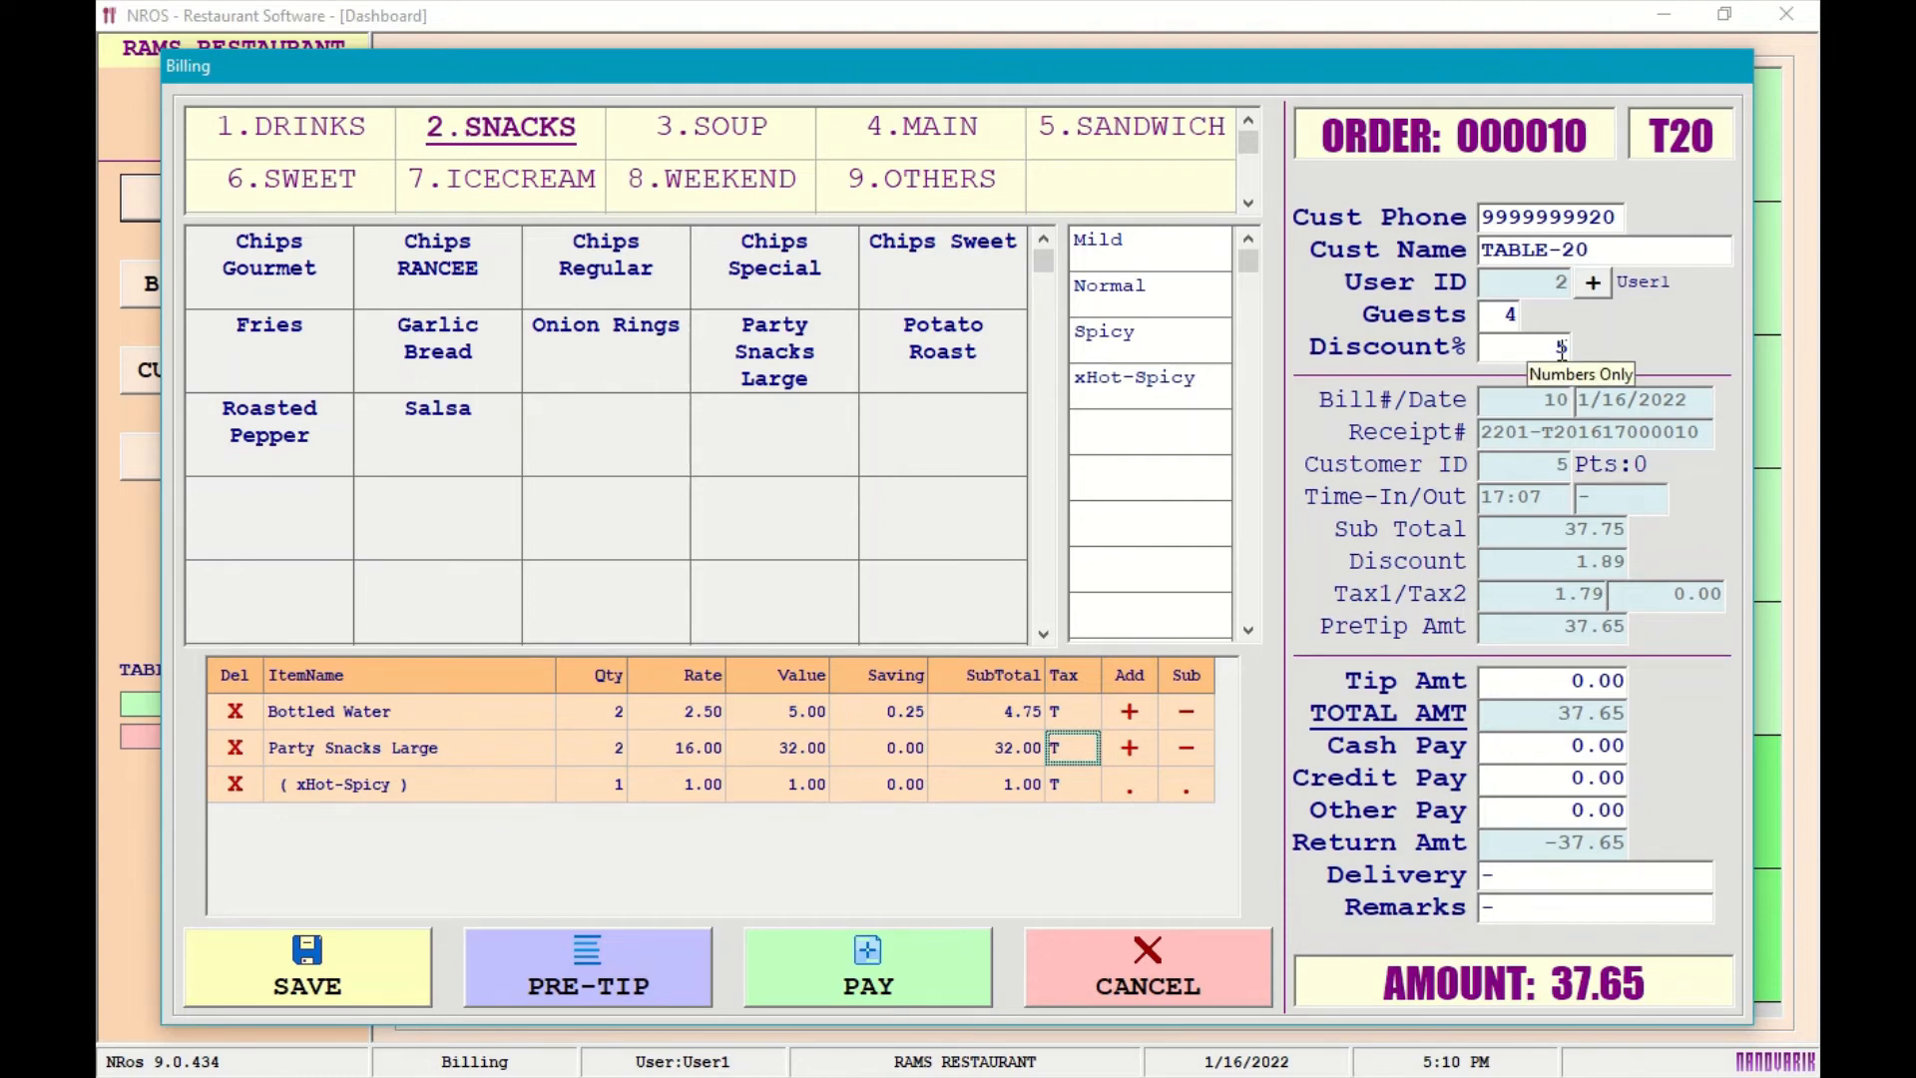
# Look at the Soup and Snacks items, save the TABLE-20 order and close its chef print preview.
pyautogui.click(675, 133)
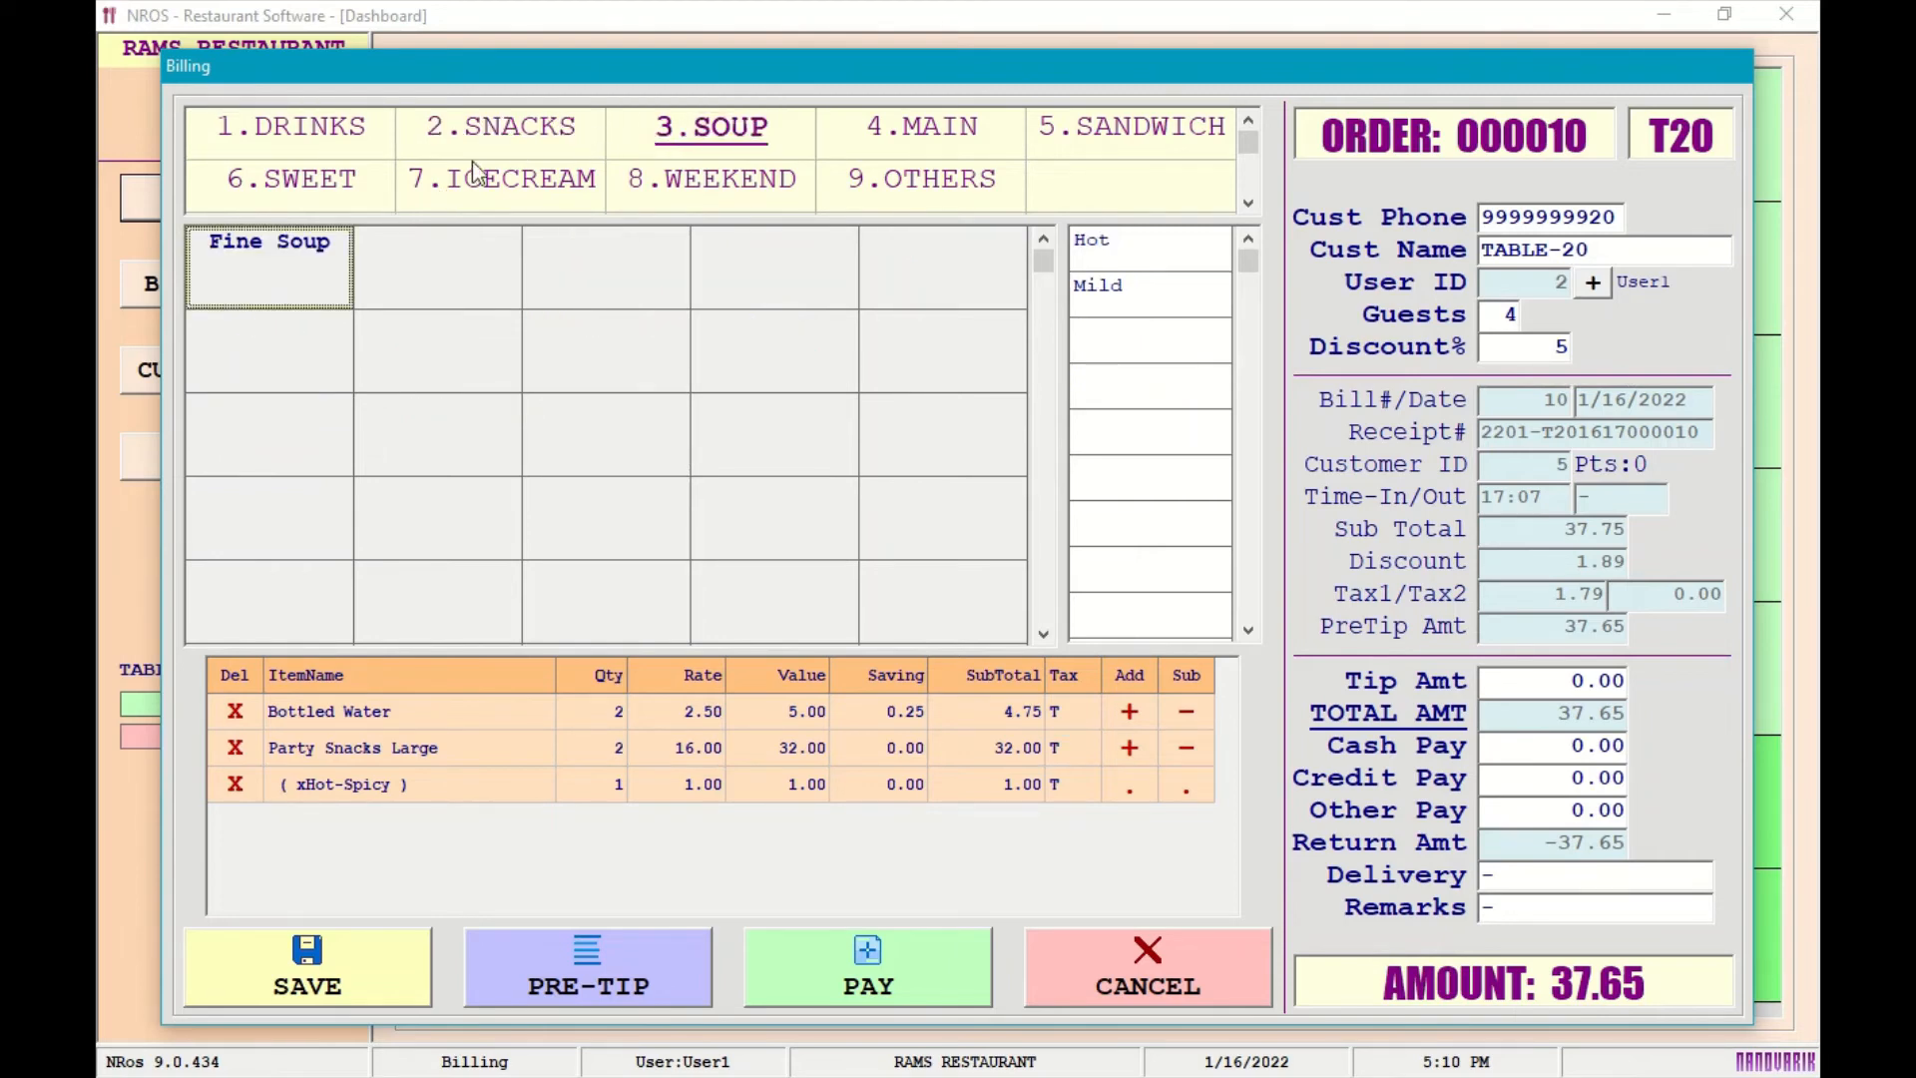
pyautogui.click(517, 132)
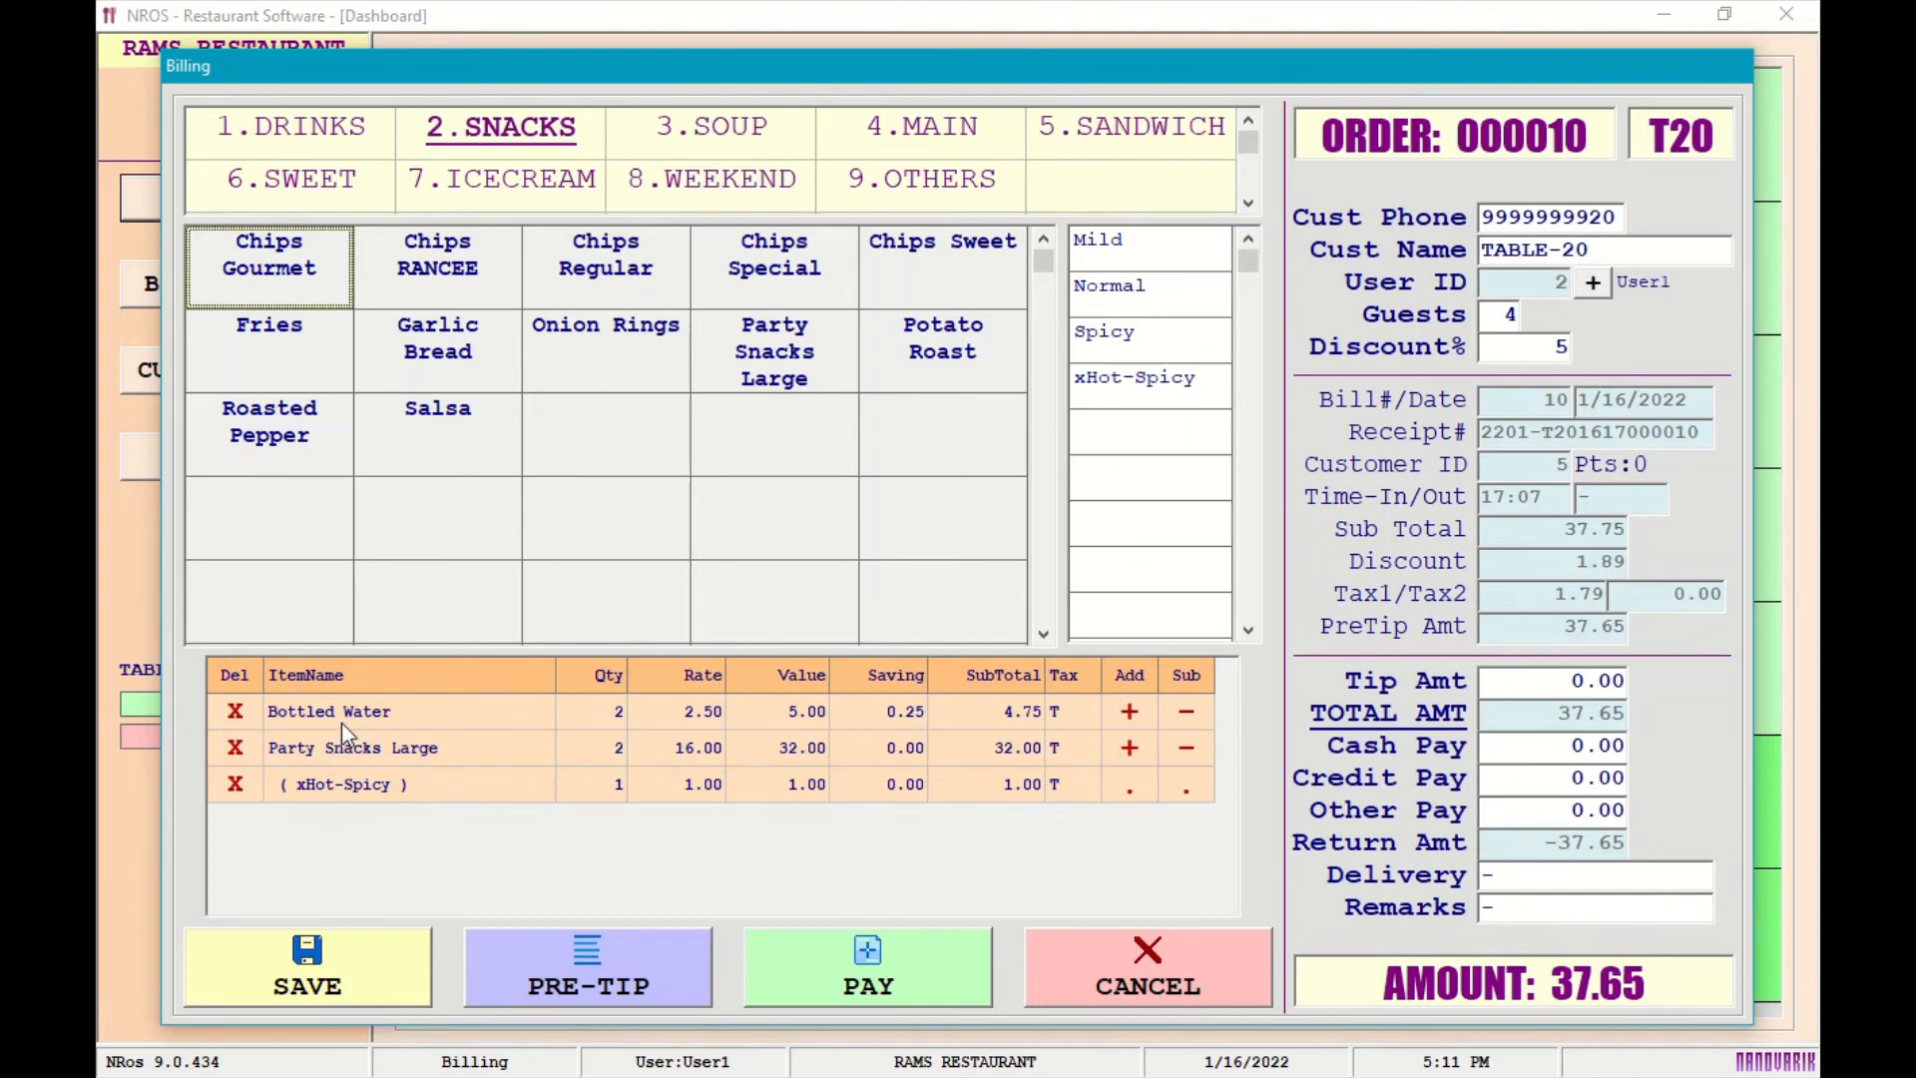
pyautogui.click(312, 956)
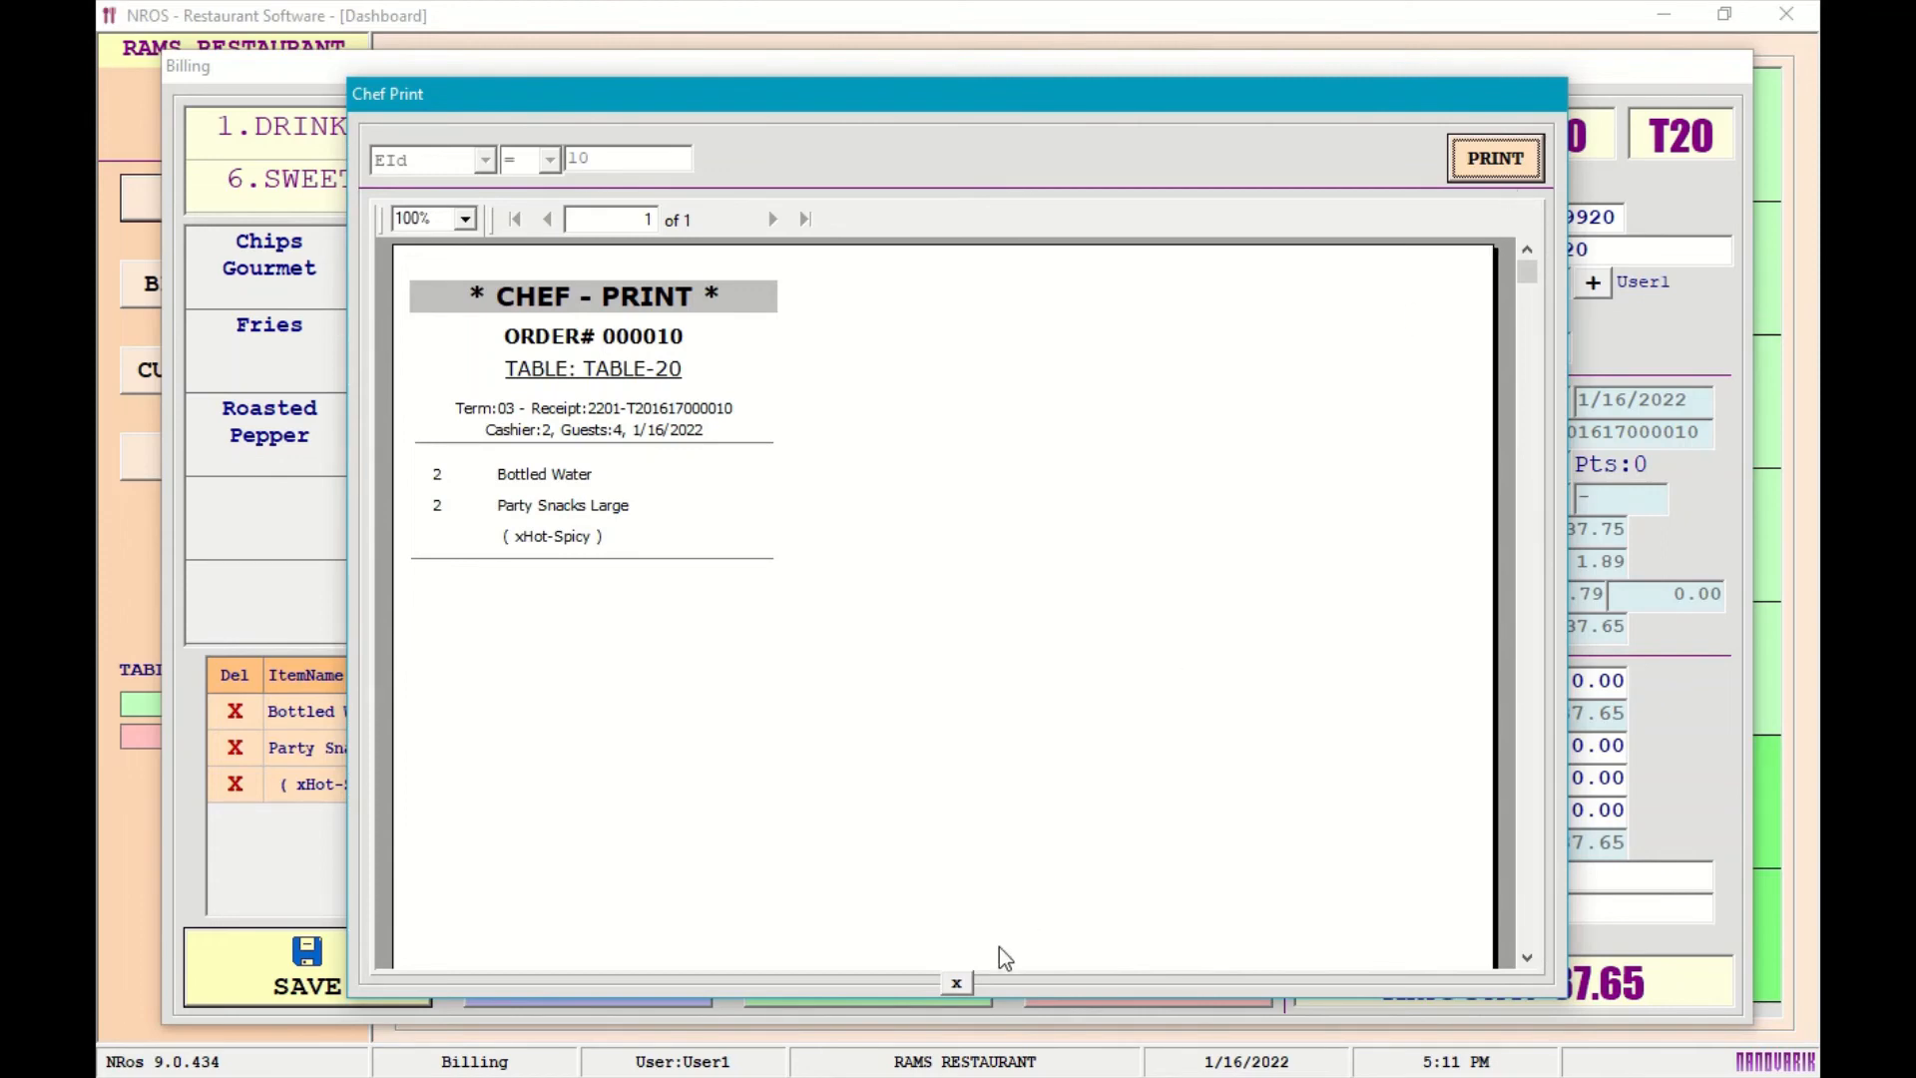
pyautogui.click(966, 985)
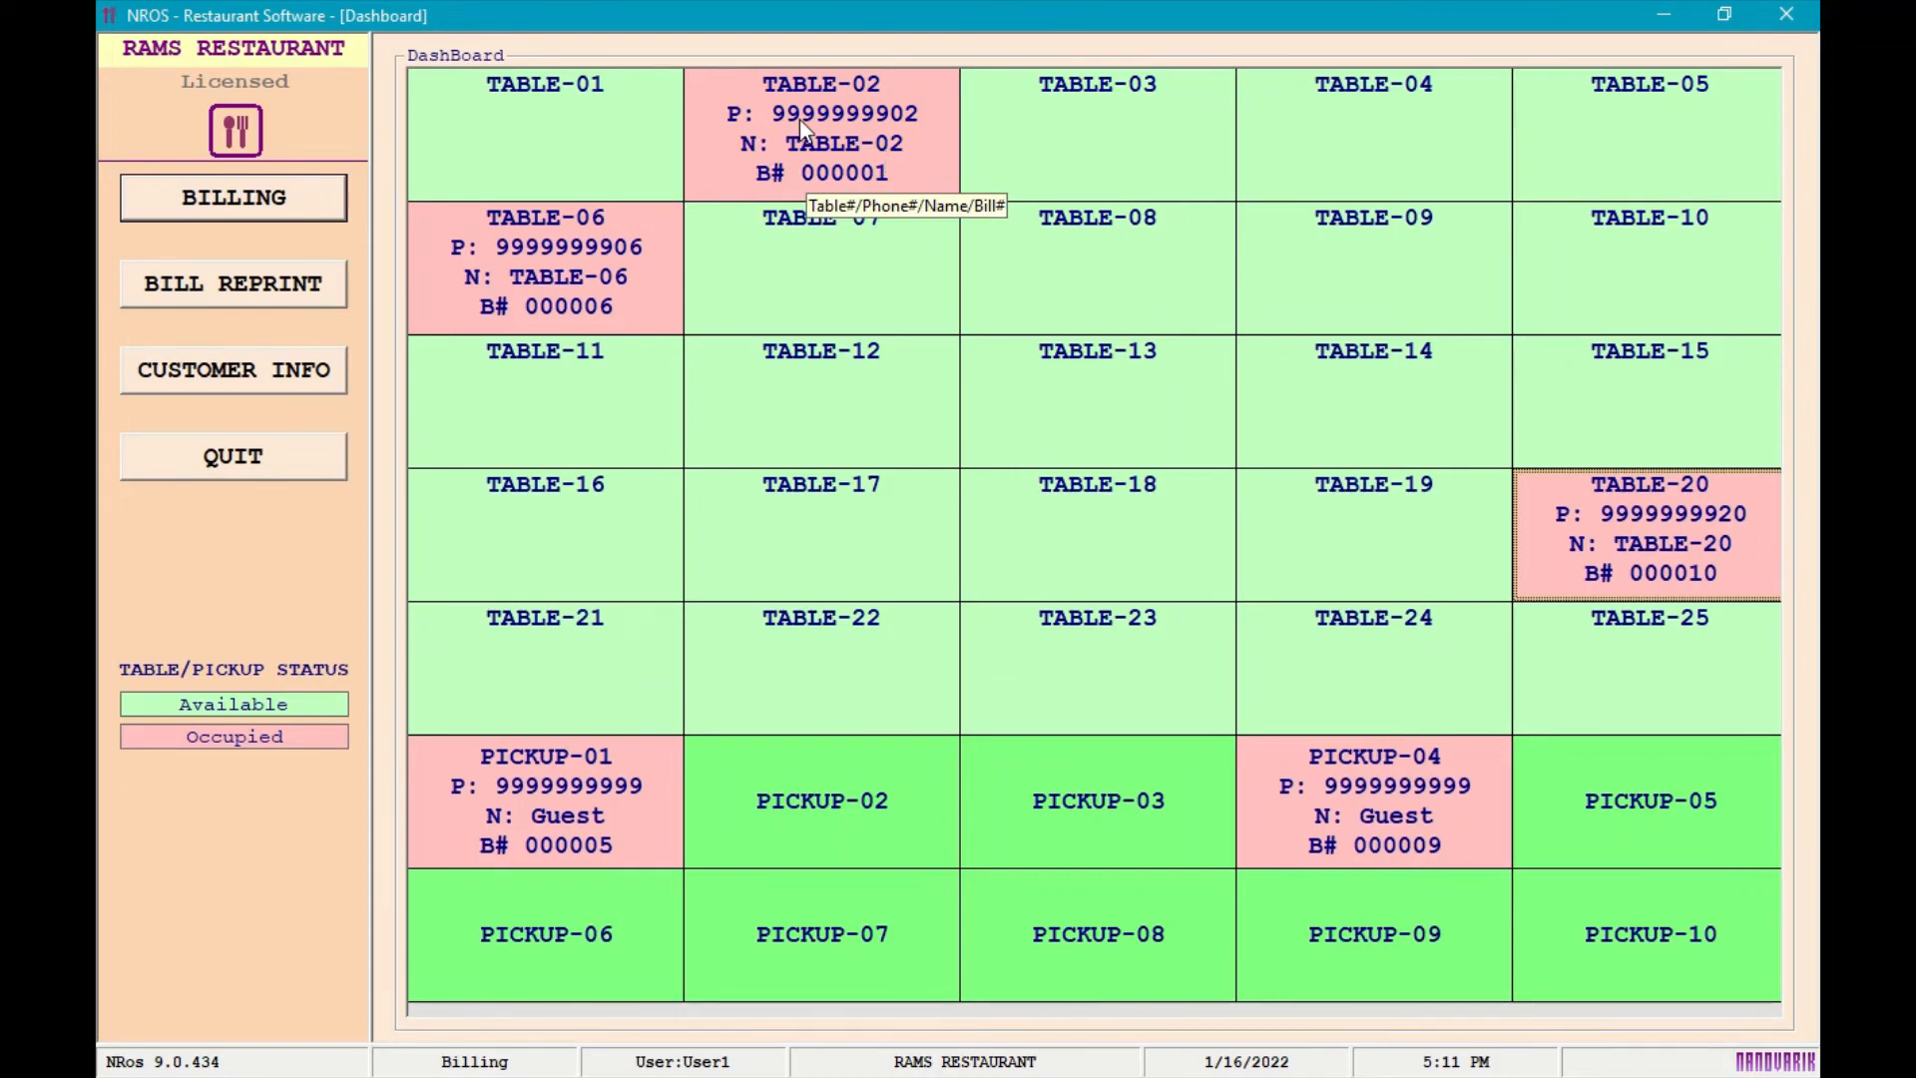
# Open the existing TABLE-06 order, save it again and close its chef print preview.
pyautogui.click(626, 261)
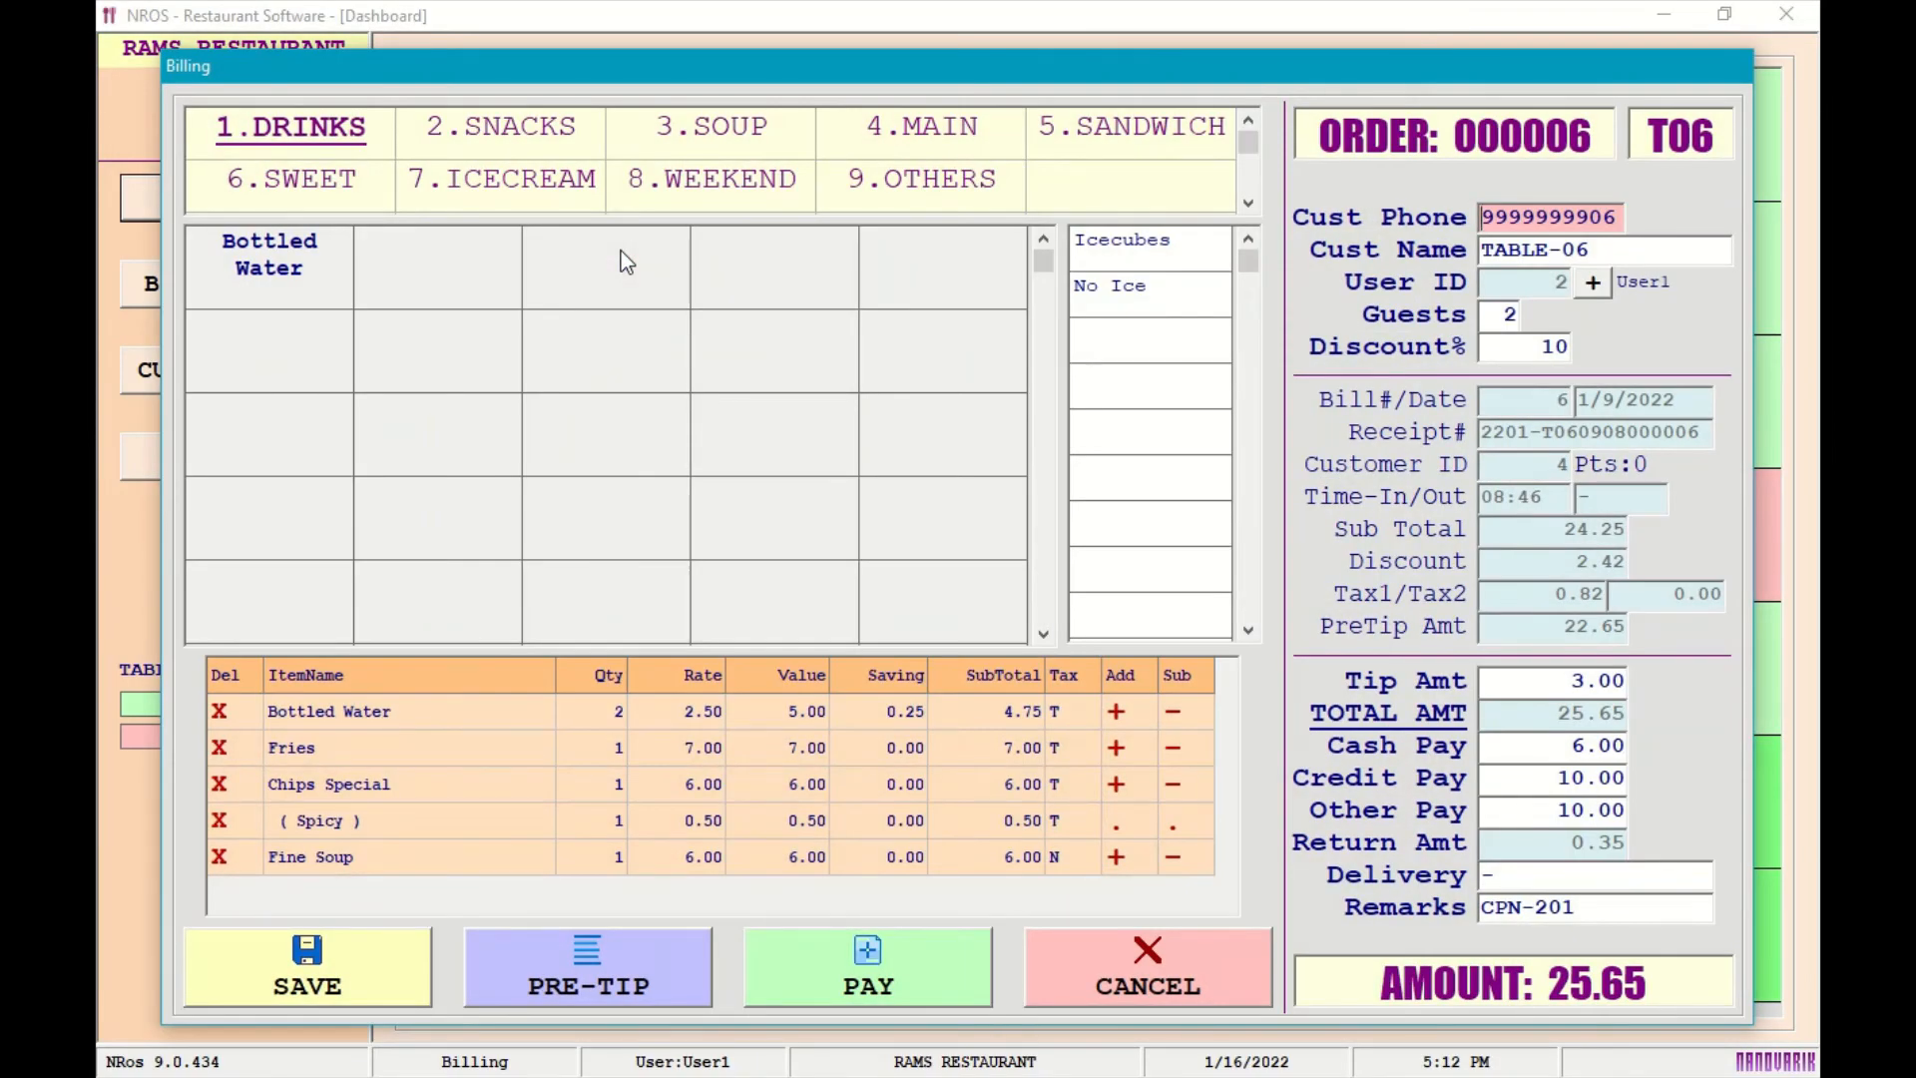
pyautogui.click(374, 966)
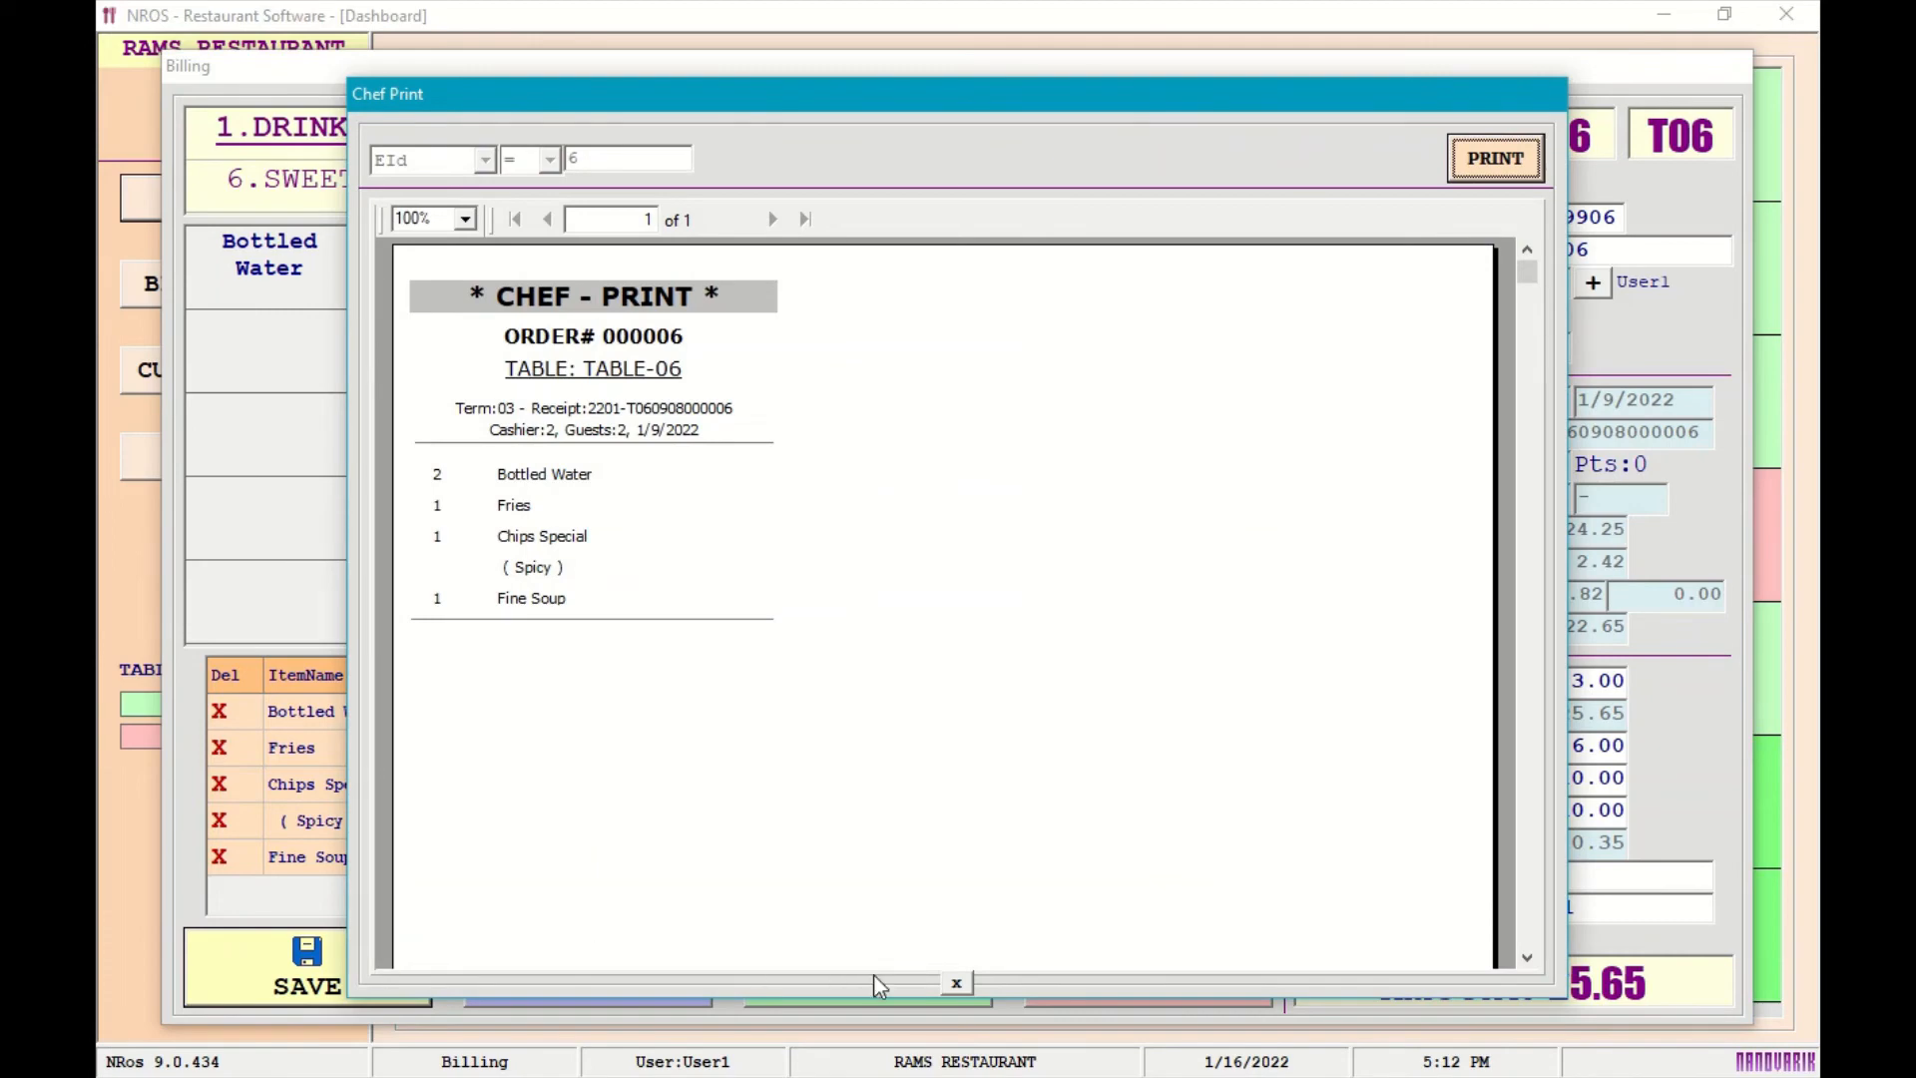
pyautogui.click(948, 986)
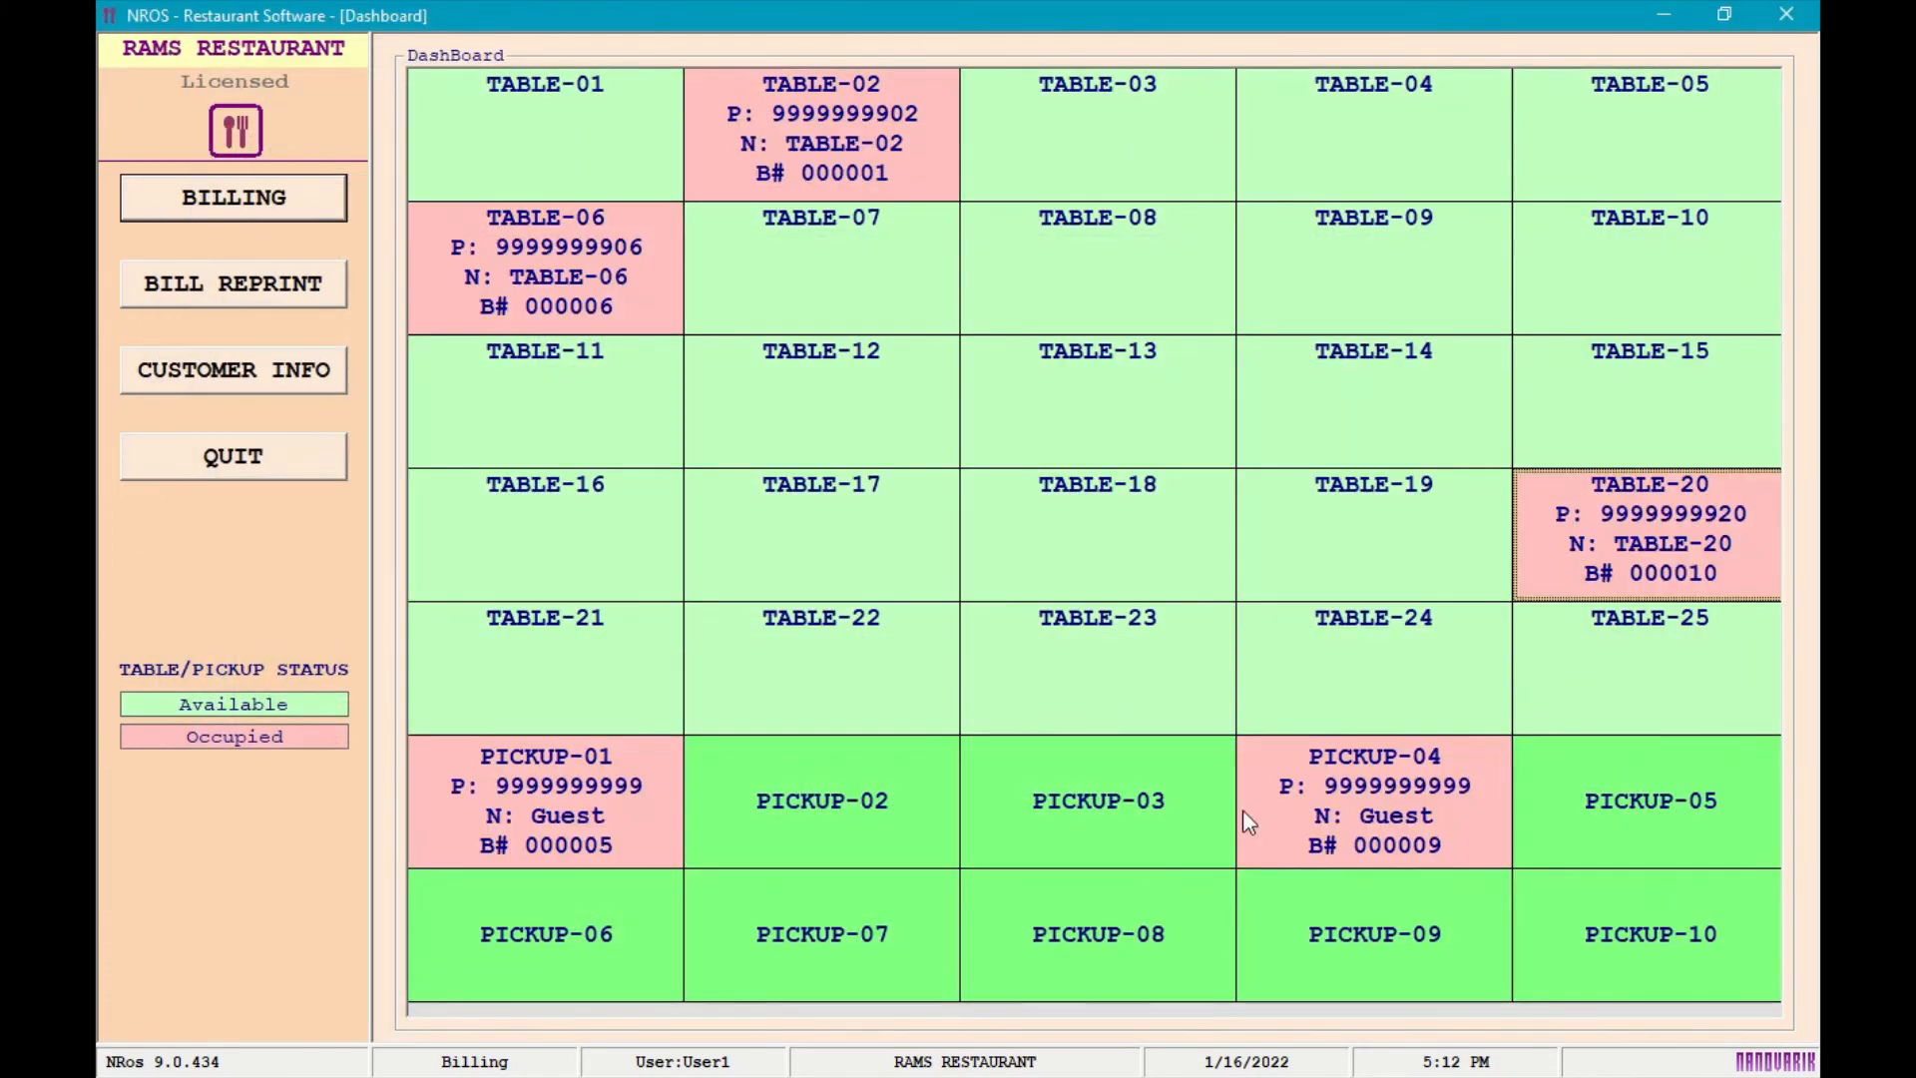
# Reopen the TABLE-20 order and add Main Special from the Main group.
pyautogui.click(1662, 543)
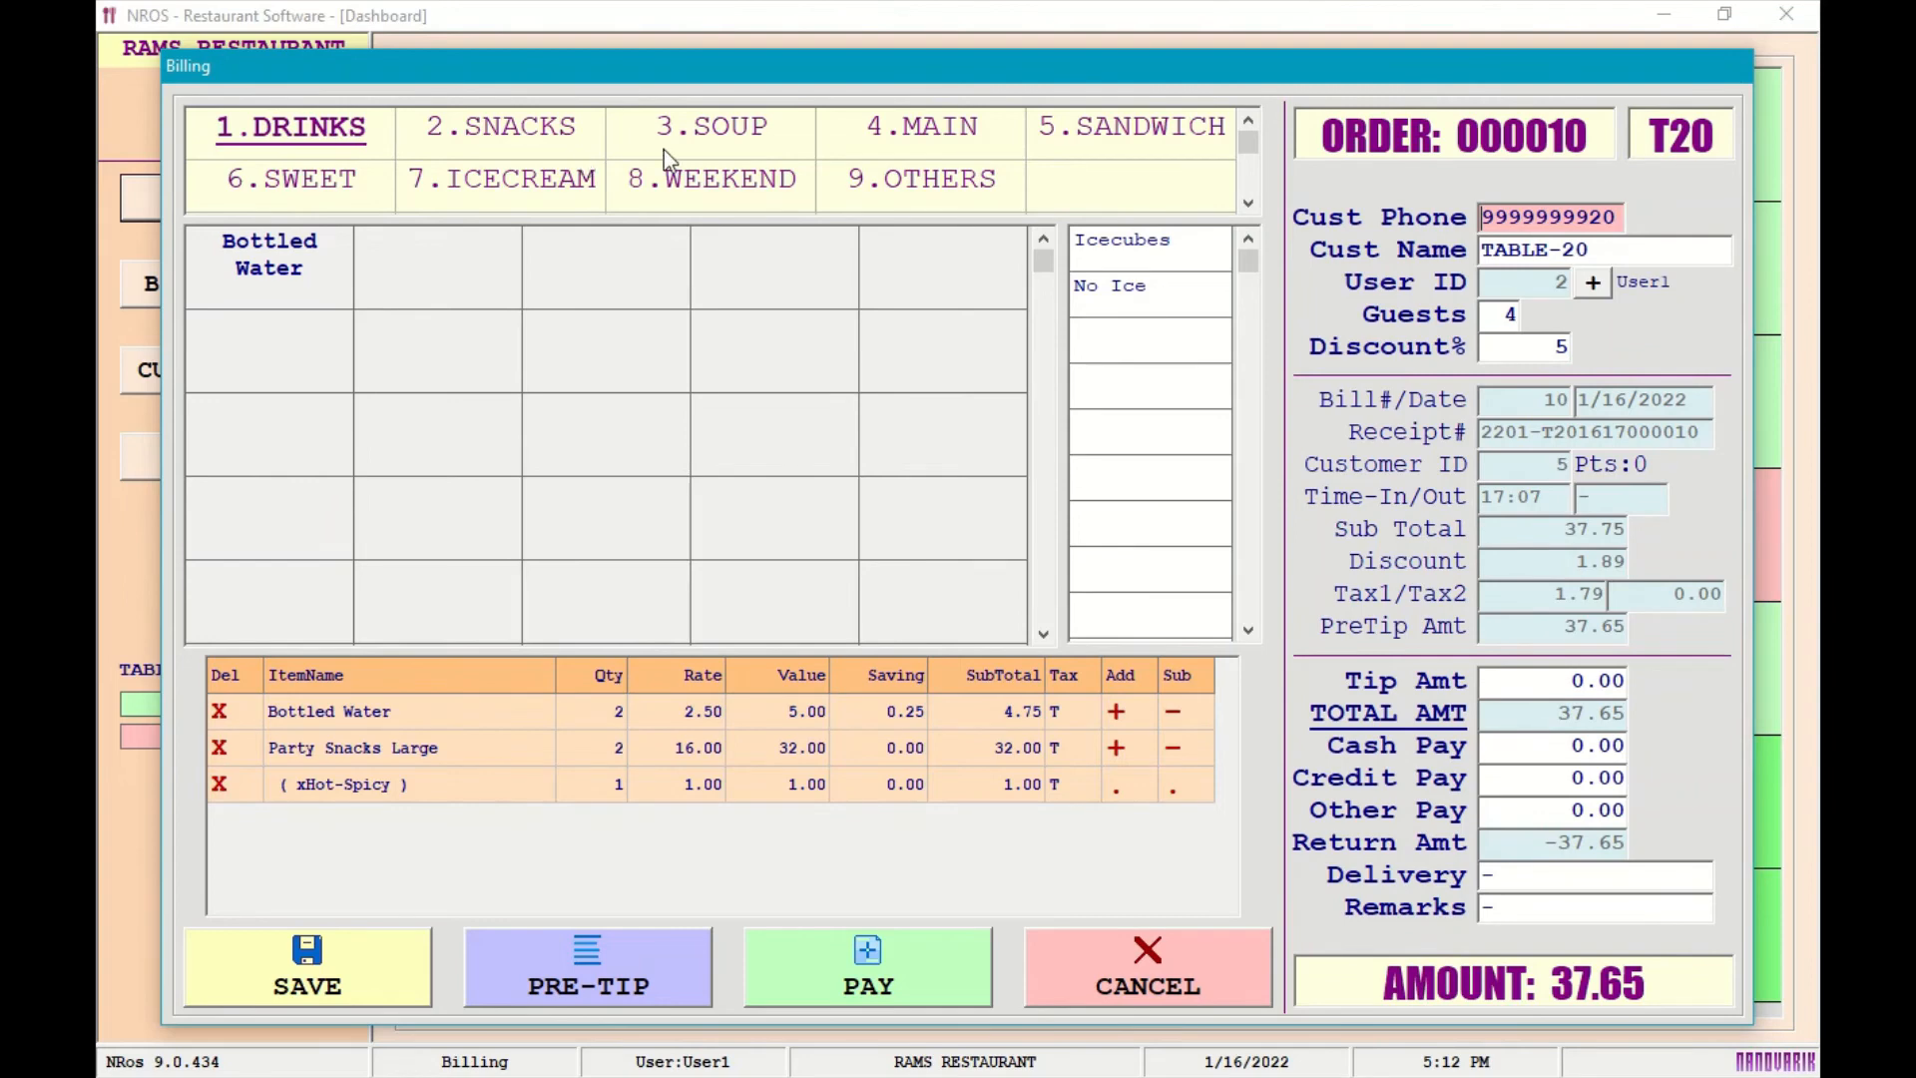
pyautogui.click(930, 133)
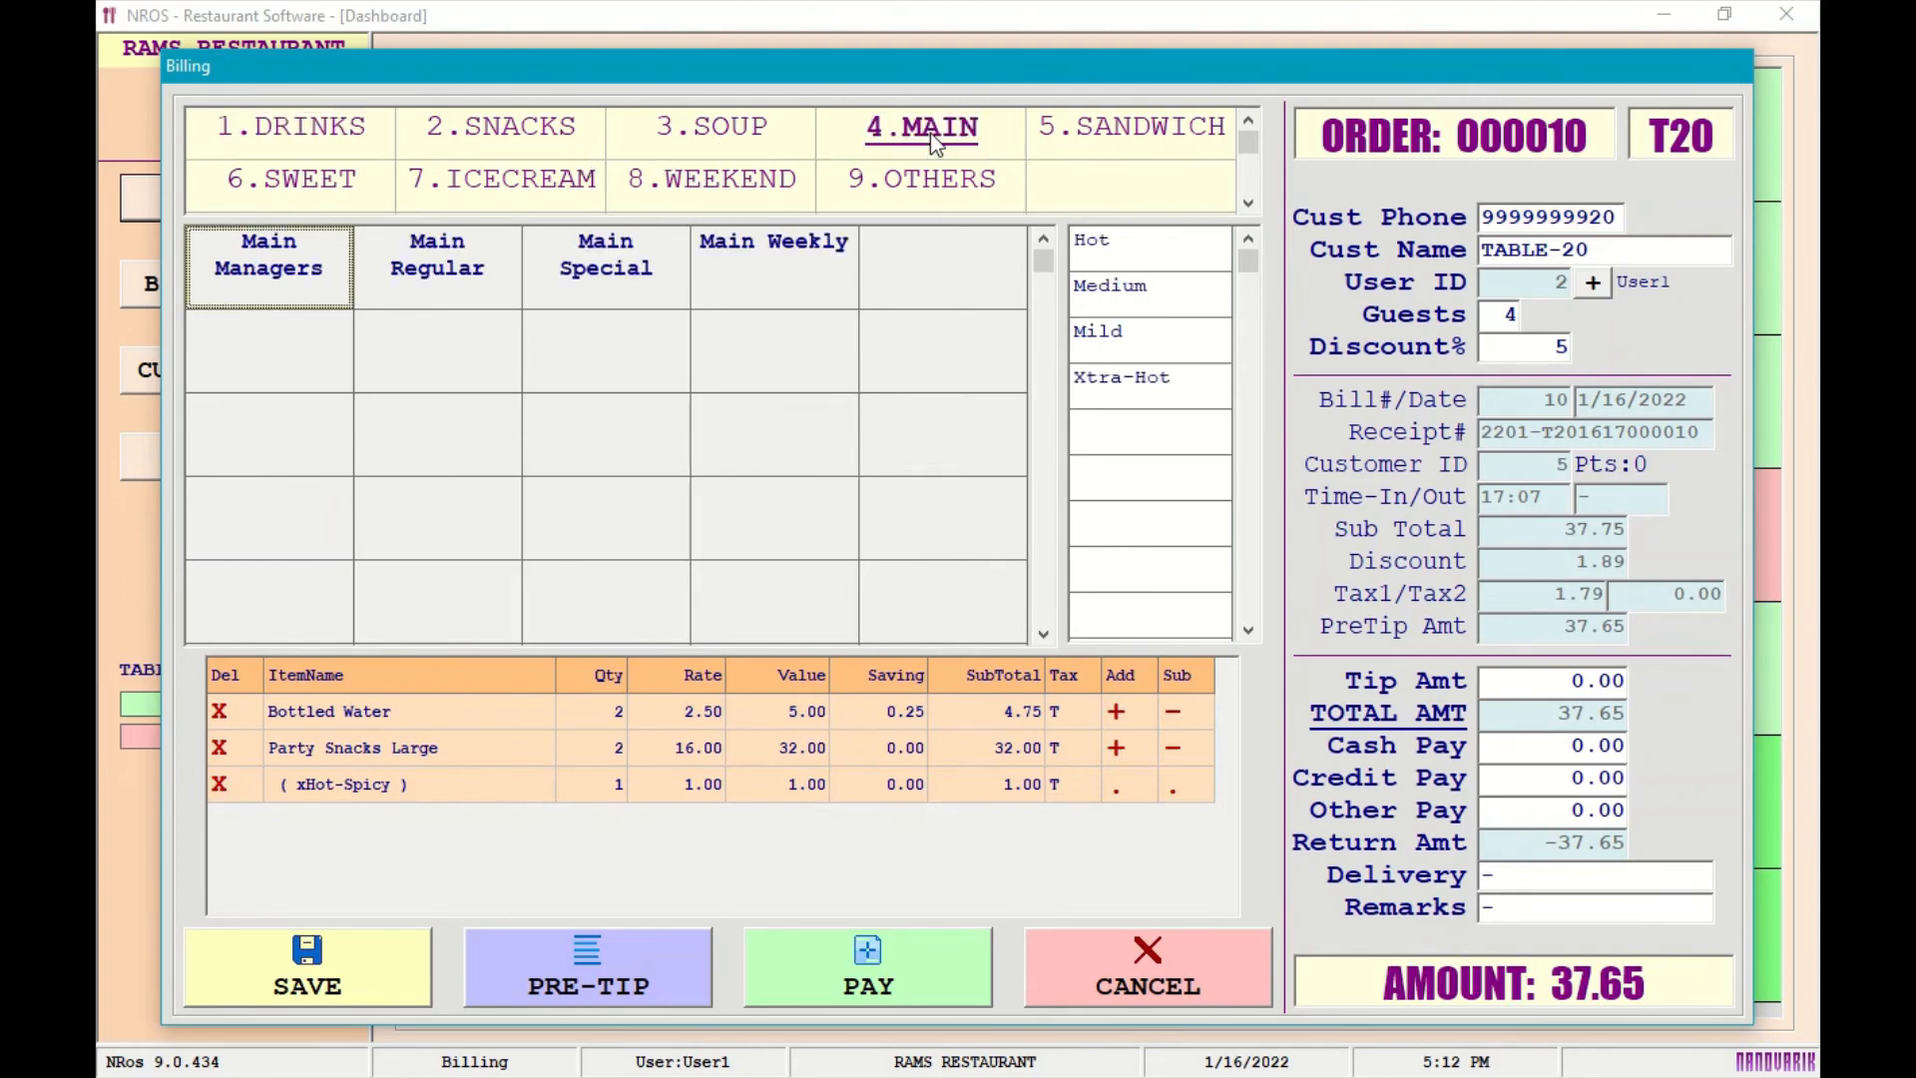
pyautogui.click(616, 257)
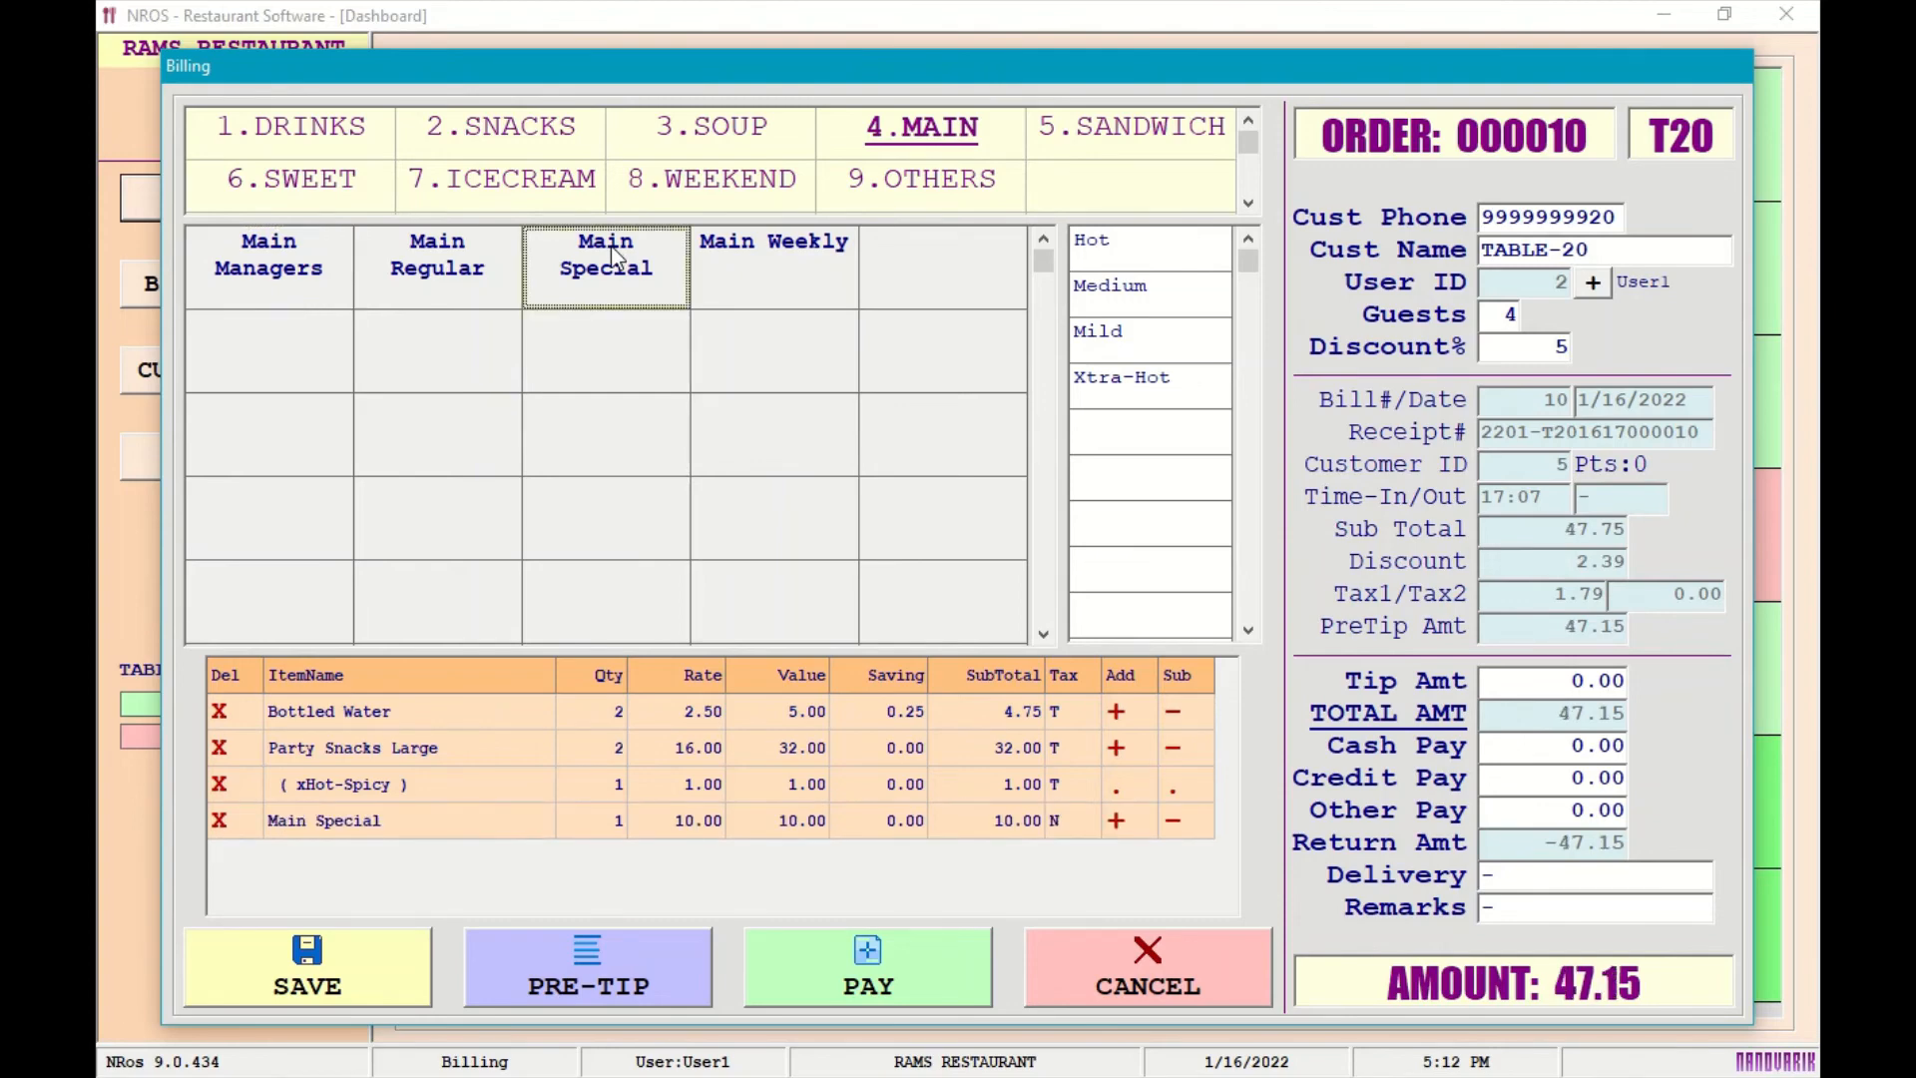
# Look at the Snacks items, generate the pre-tip bill for the TABLE-20 order and close its print preview.
pyautogui.click(479, 148)
pyautogui.moveTo(788, 10)
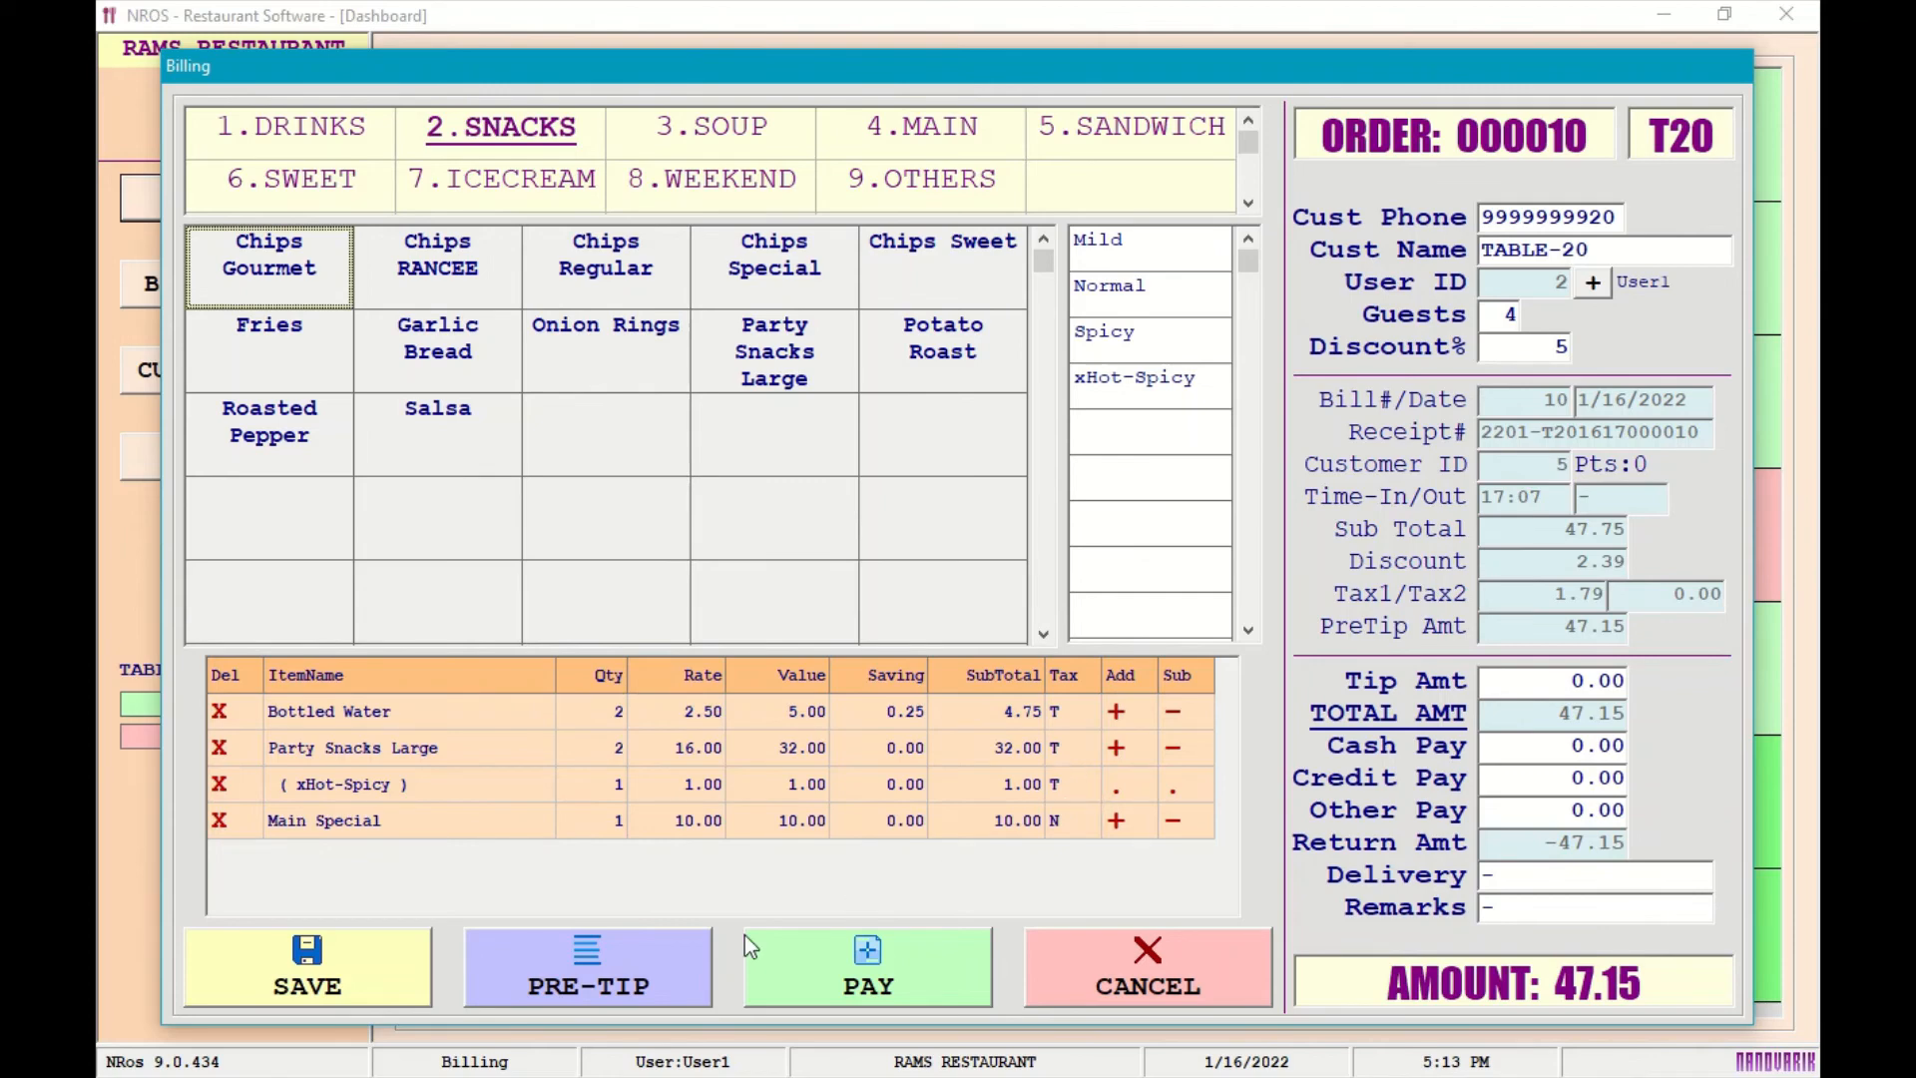
pyautogui.click(646, 955)
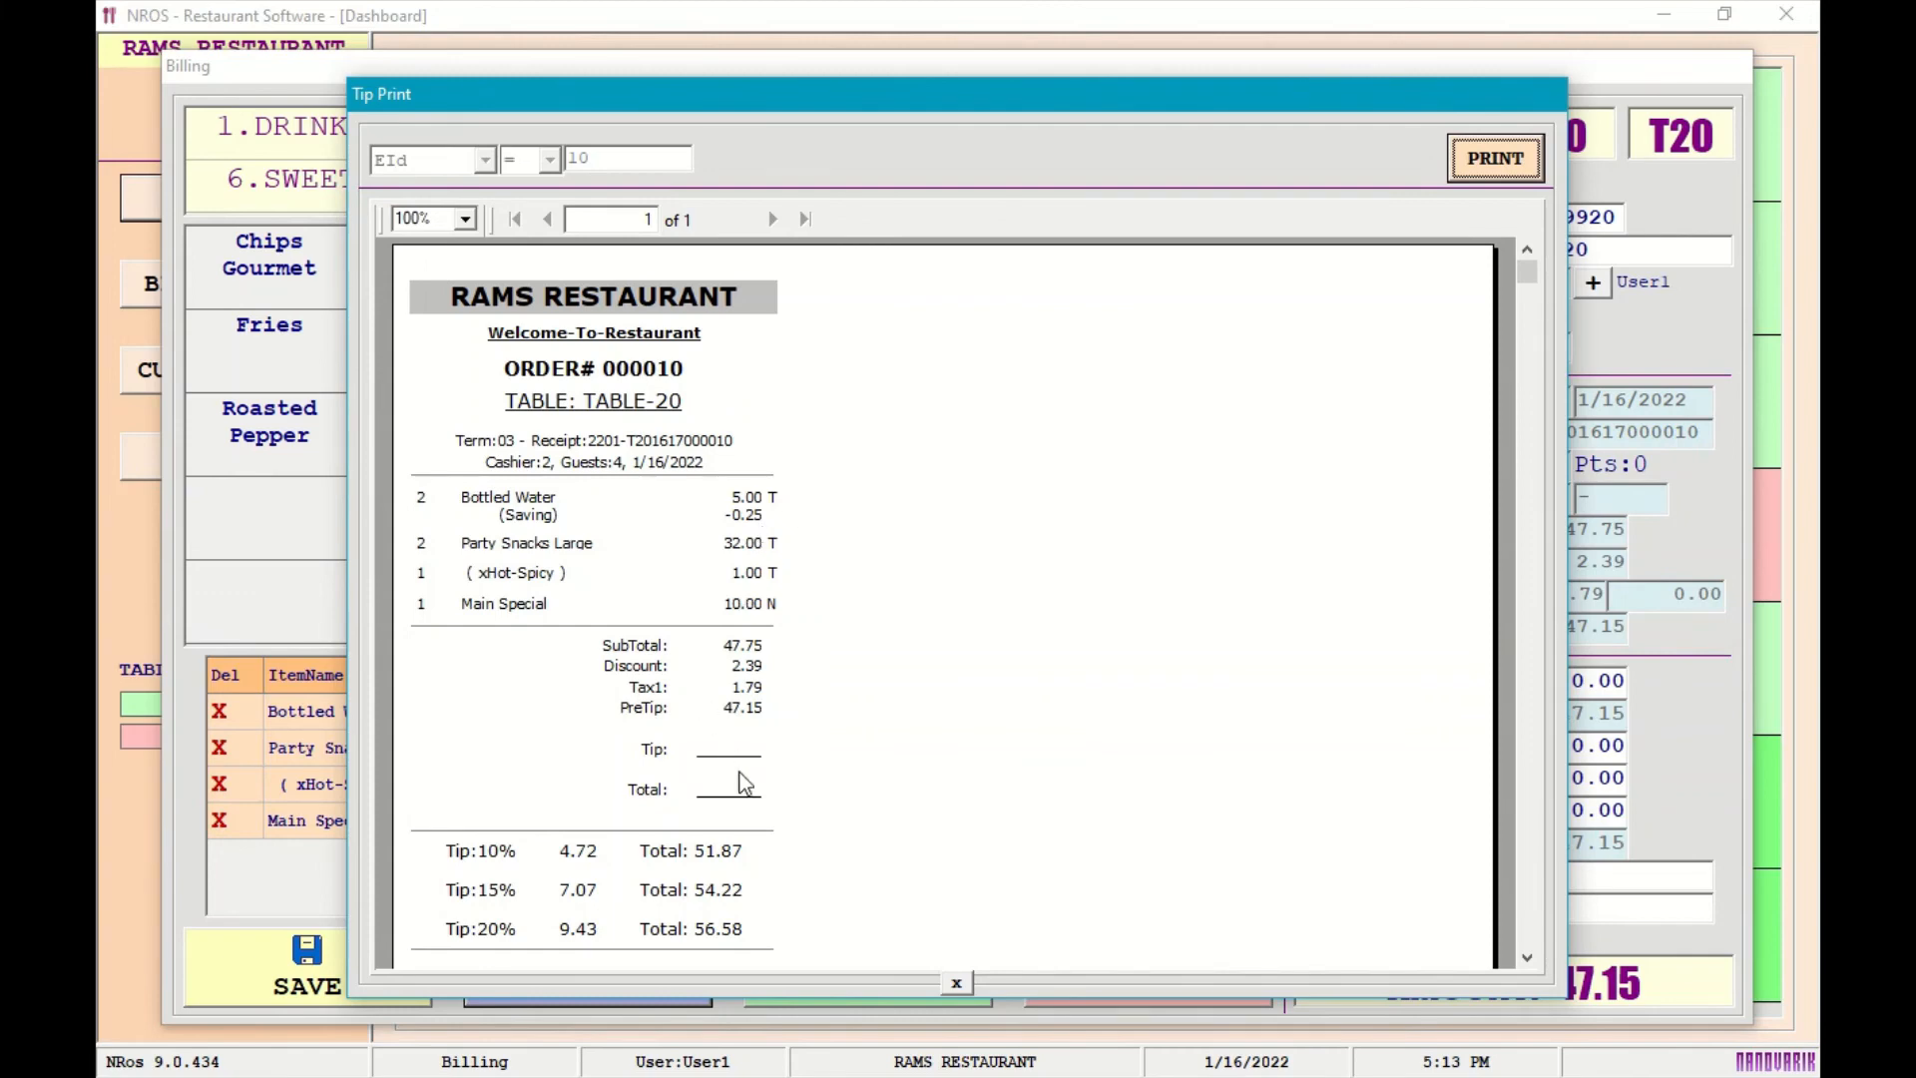
pyautogui.click(956, 984)
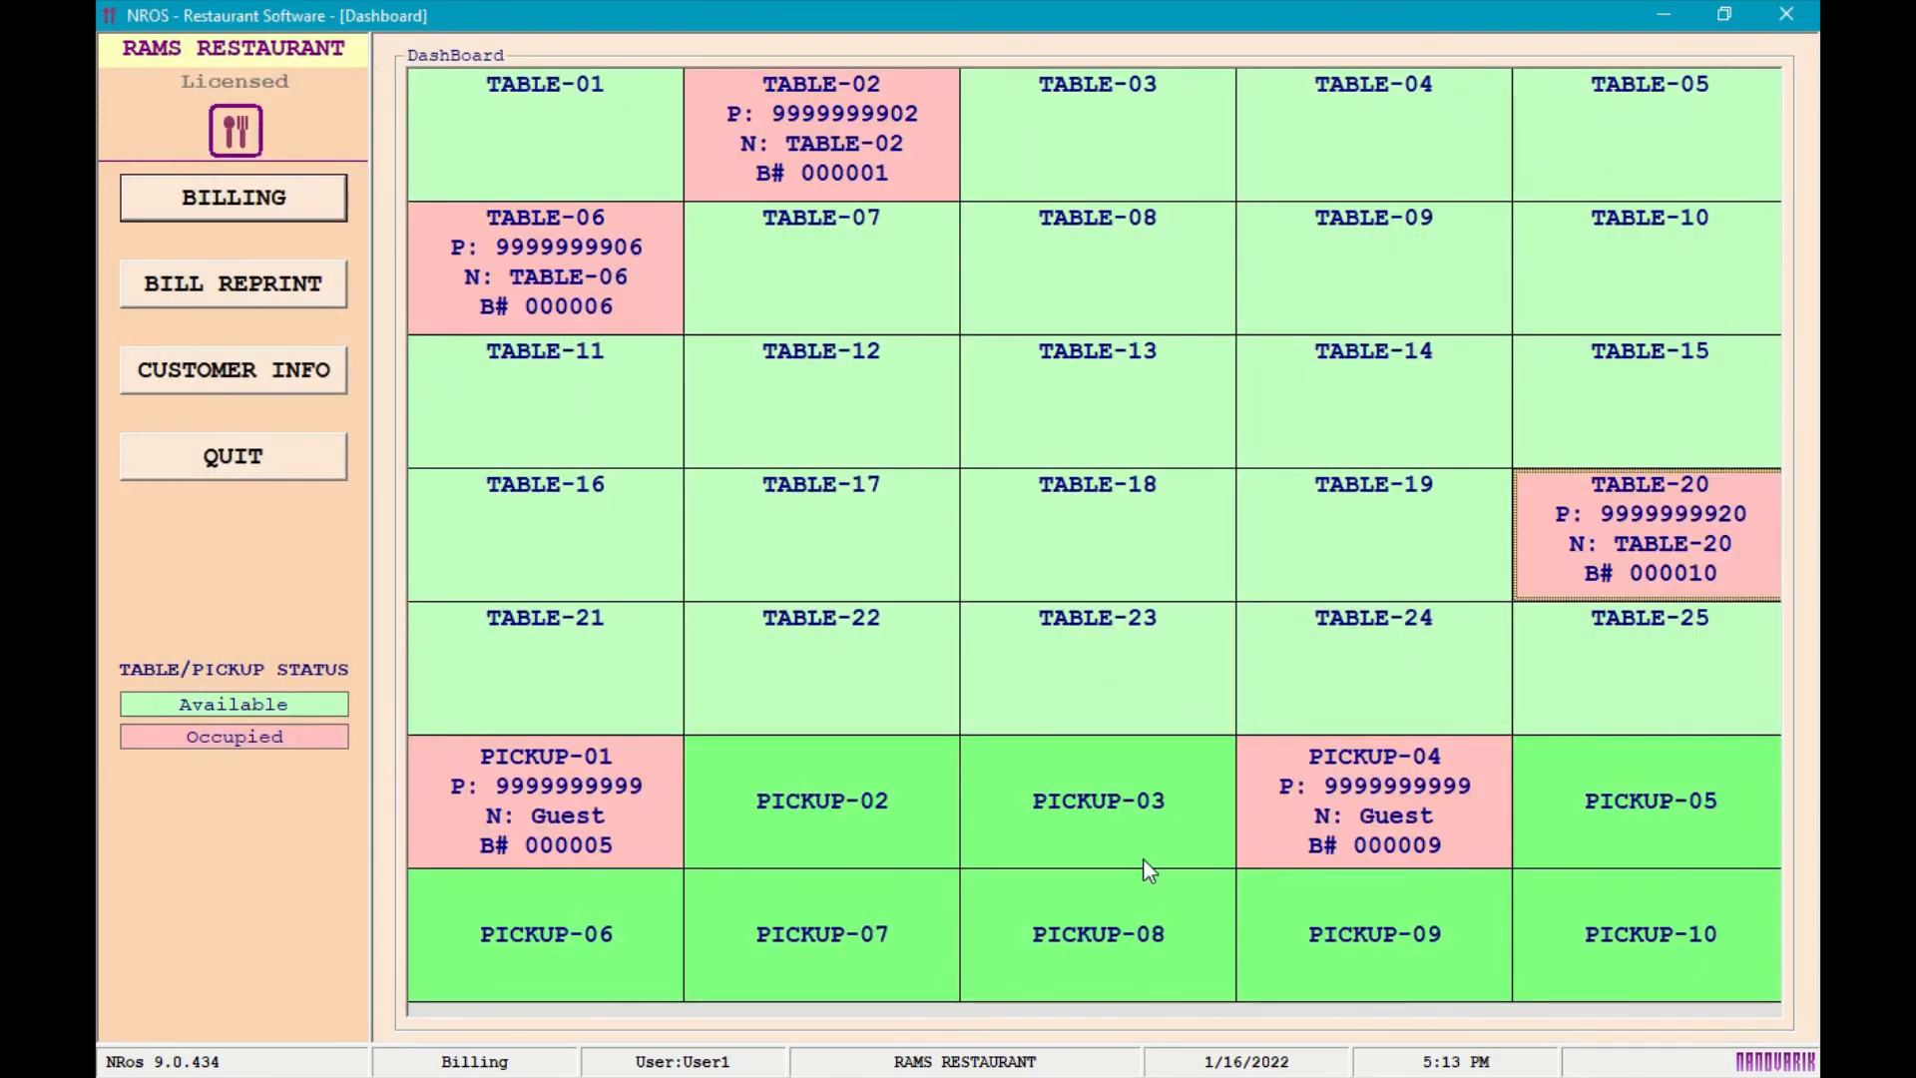
# Reopen the TABLE-20 order and enter a tip of 5, a cash payment of 20 and a credit payment of 30.
pyautogui.click(1635, 549)
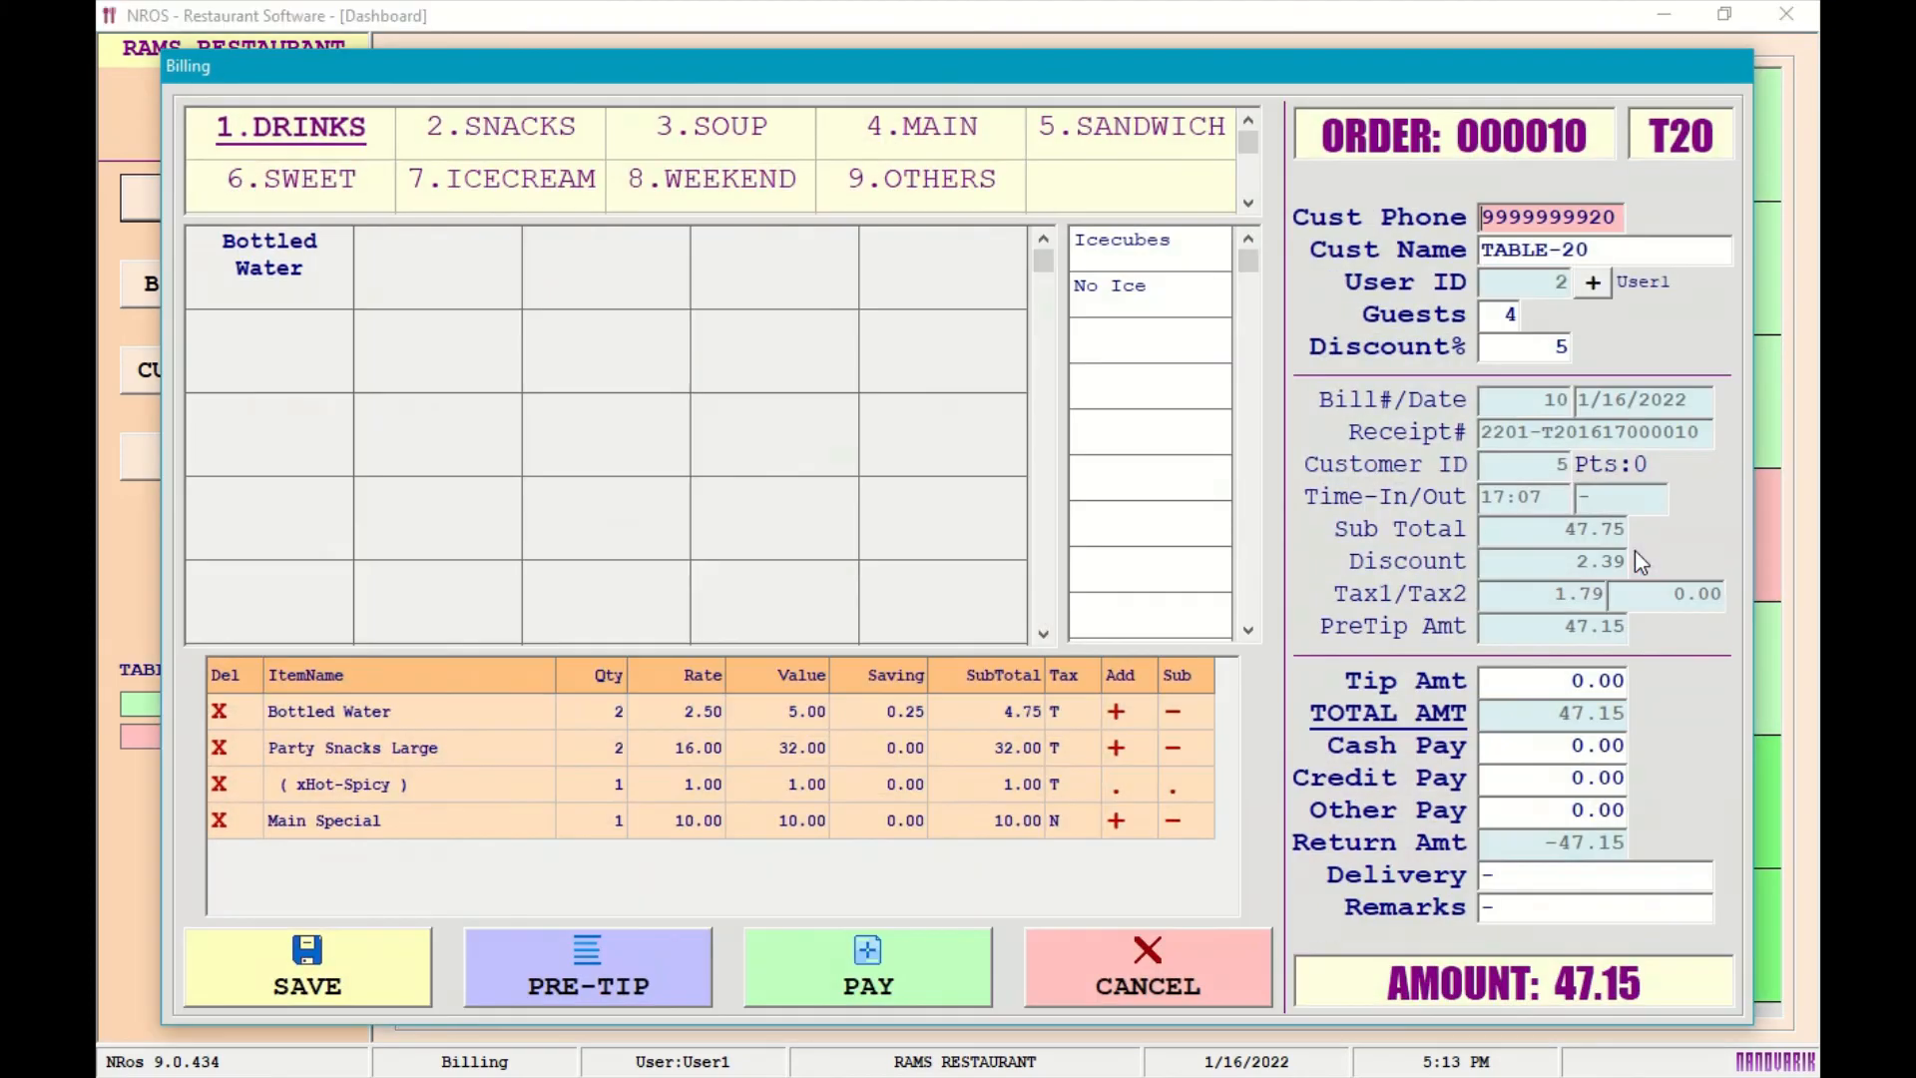
pyautogui.click(1560, 679)
pyautogui.write('5')
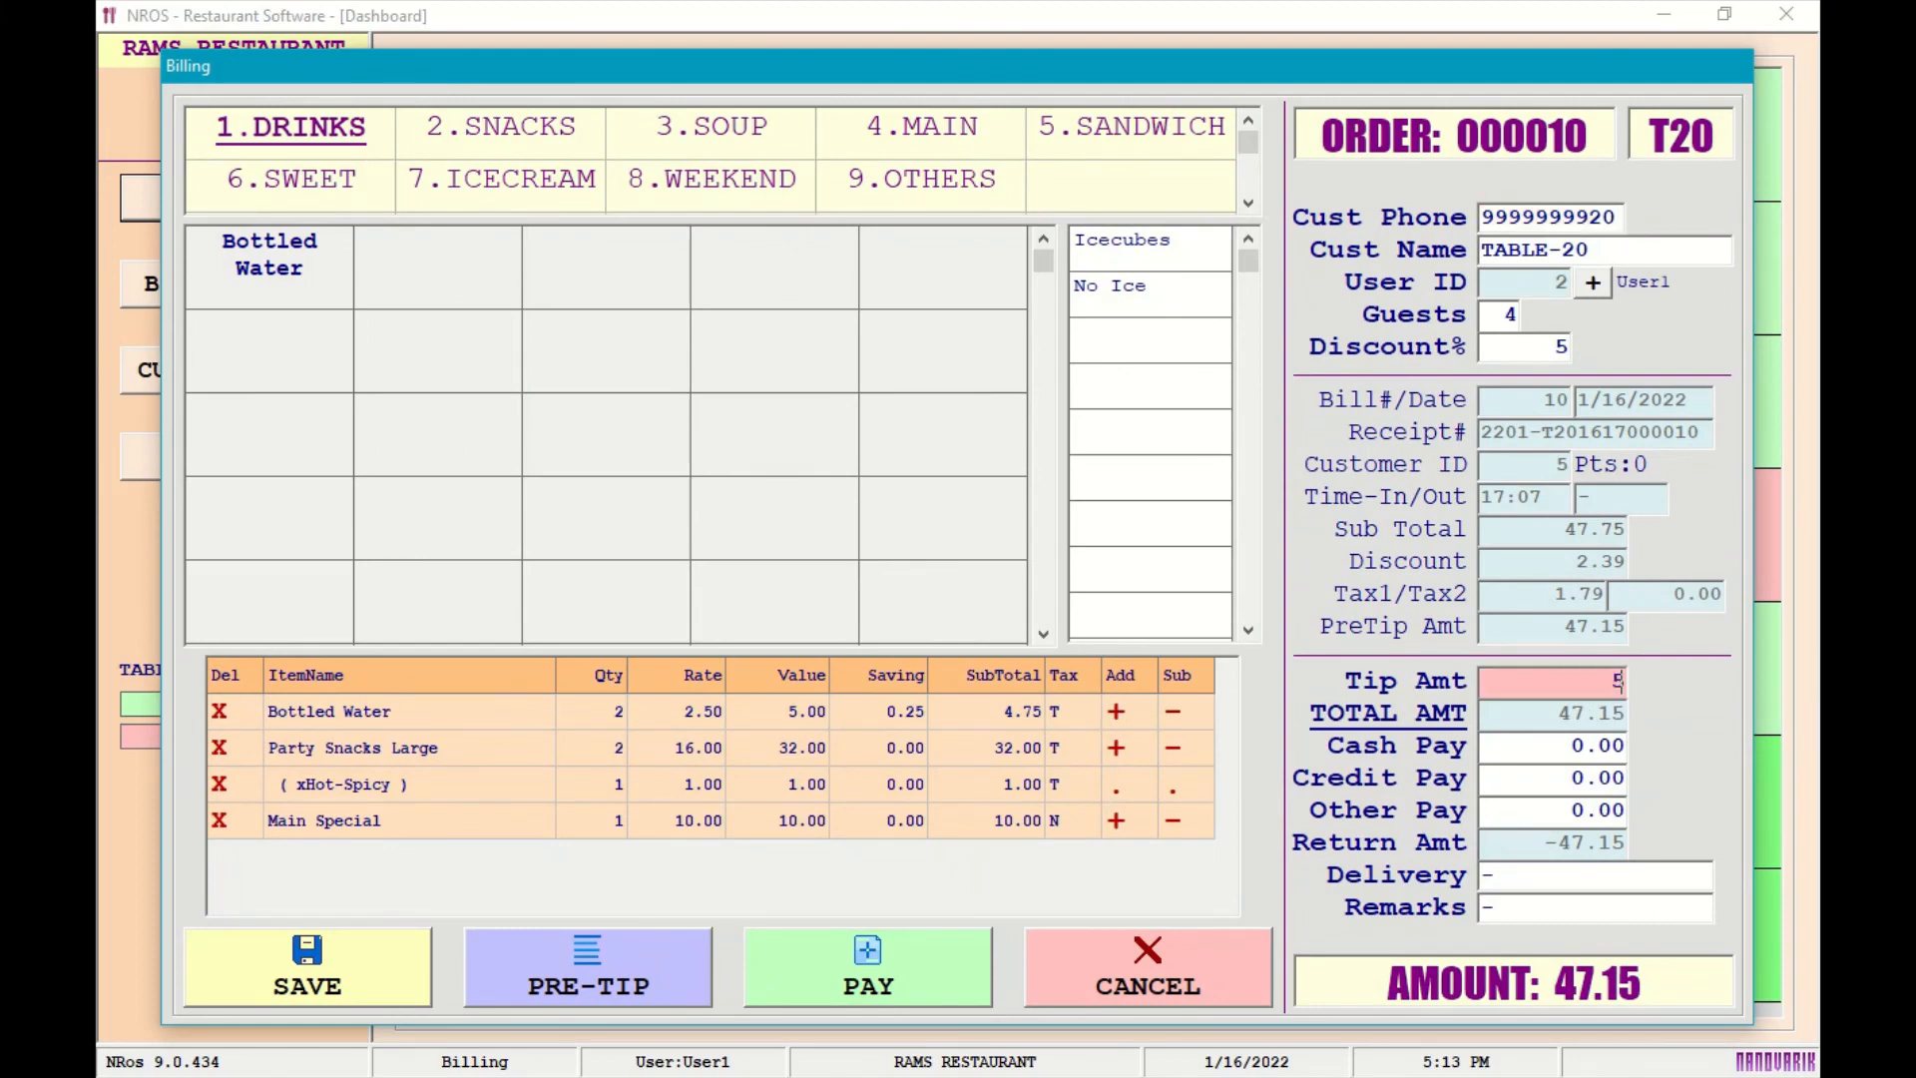
pyautogui.press('Tab')
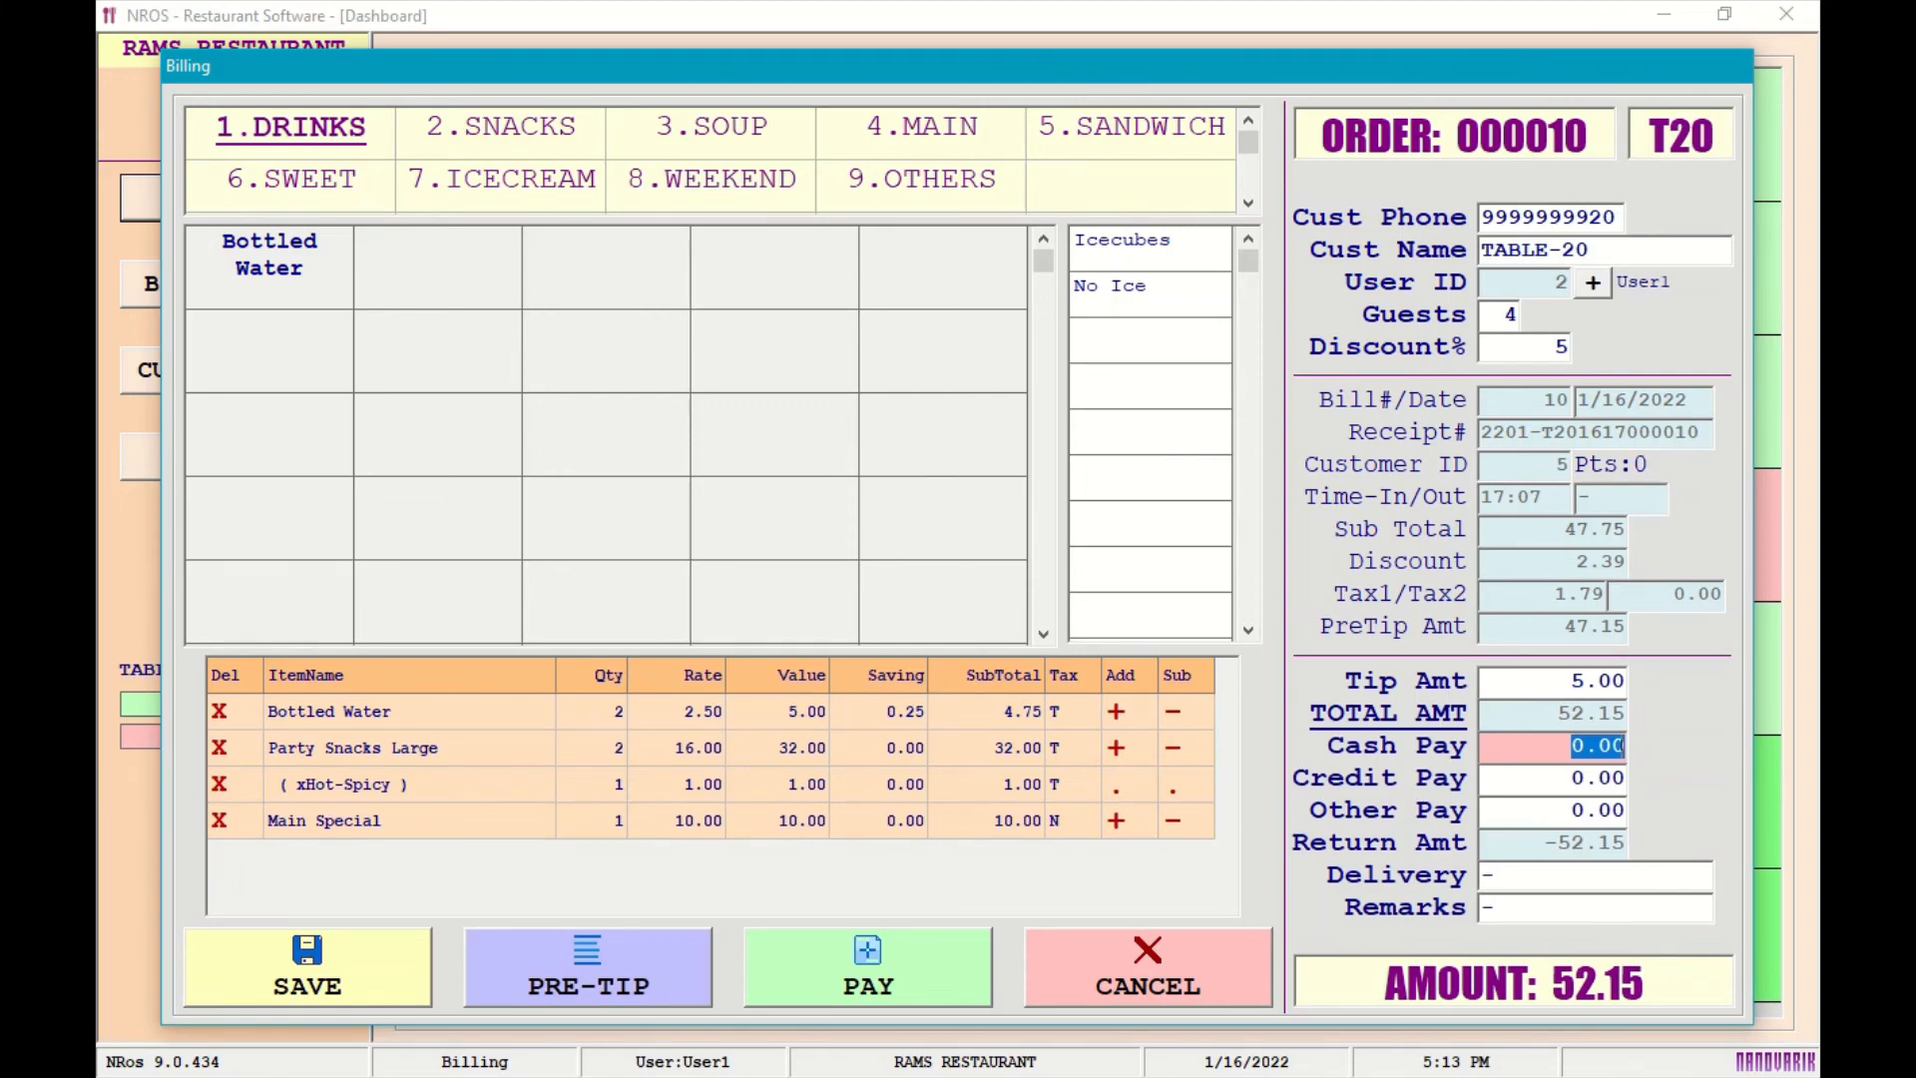
pyautogui.write('20')
pyautogui.press('Tab')
pyautogui.write('30')
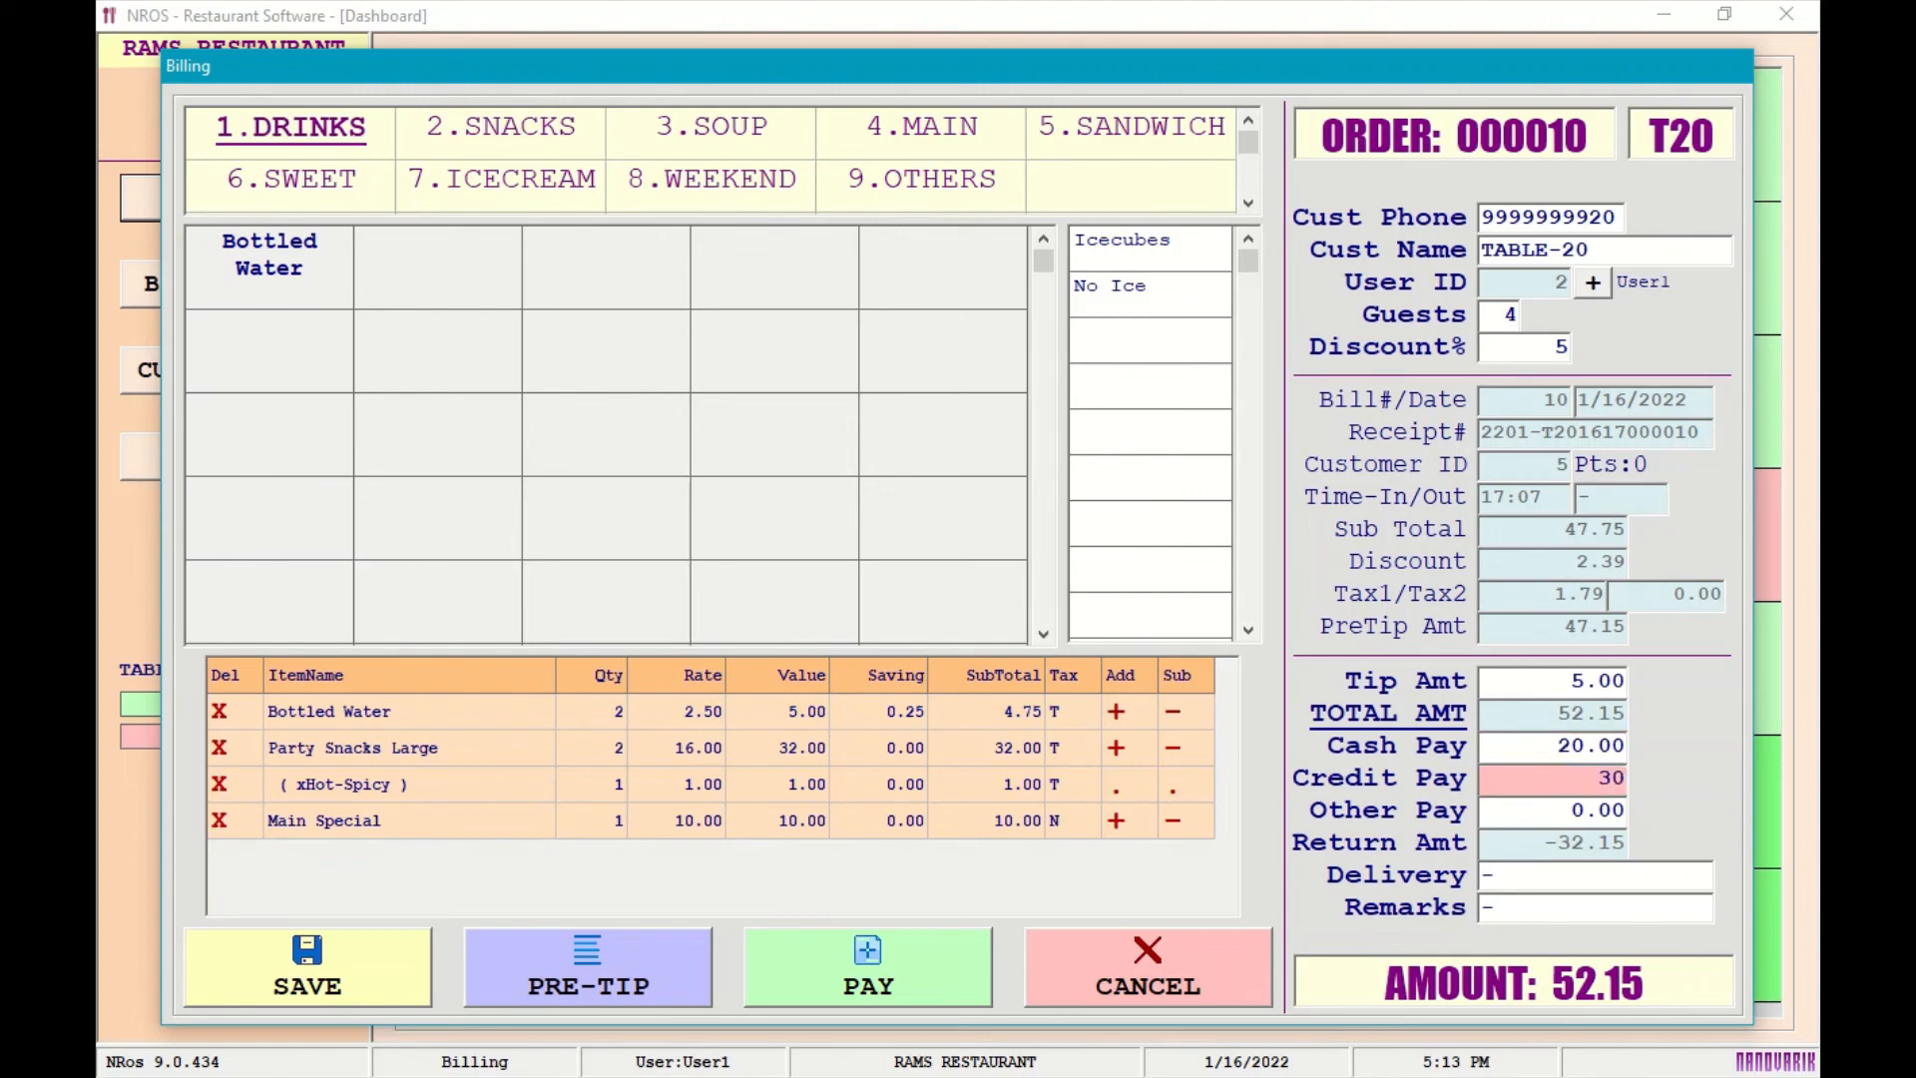
pyautogui.press('Tab')
pyautogui.press('Tab')
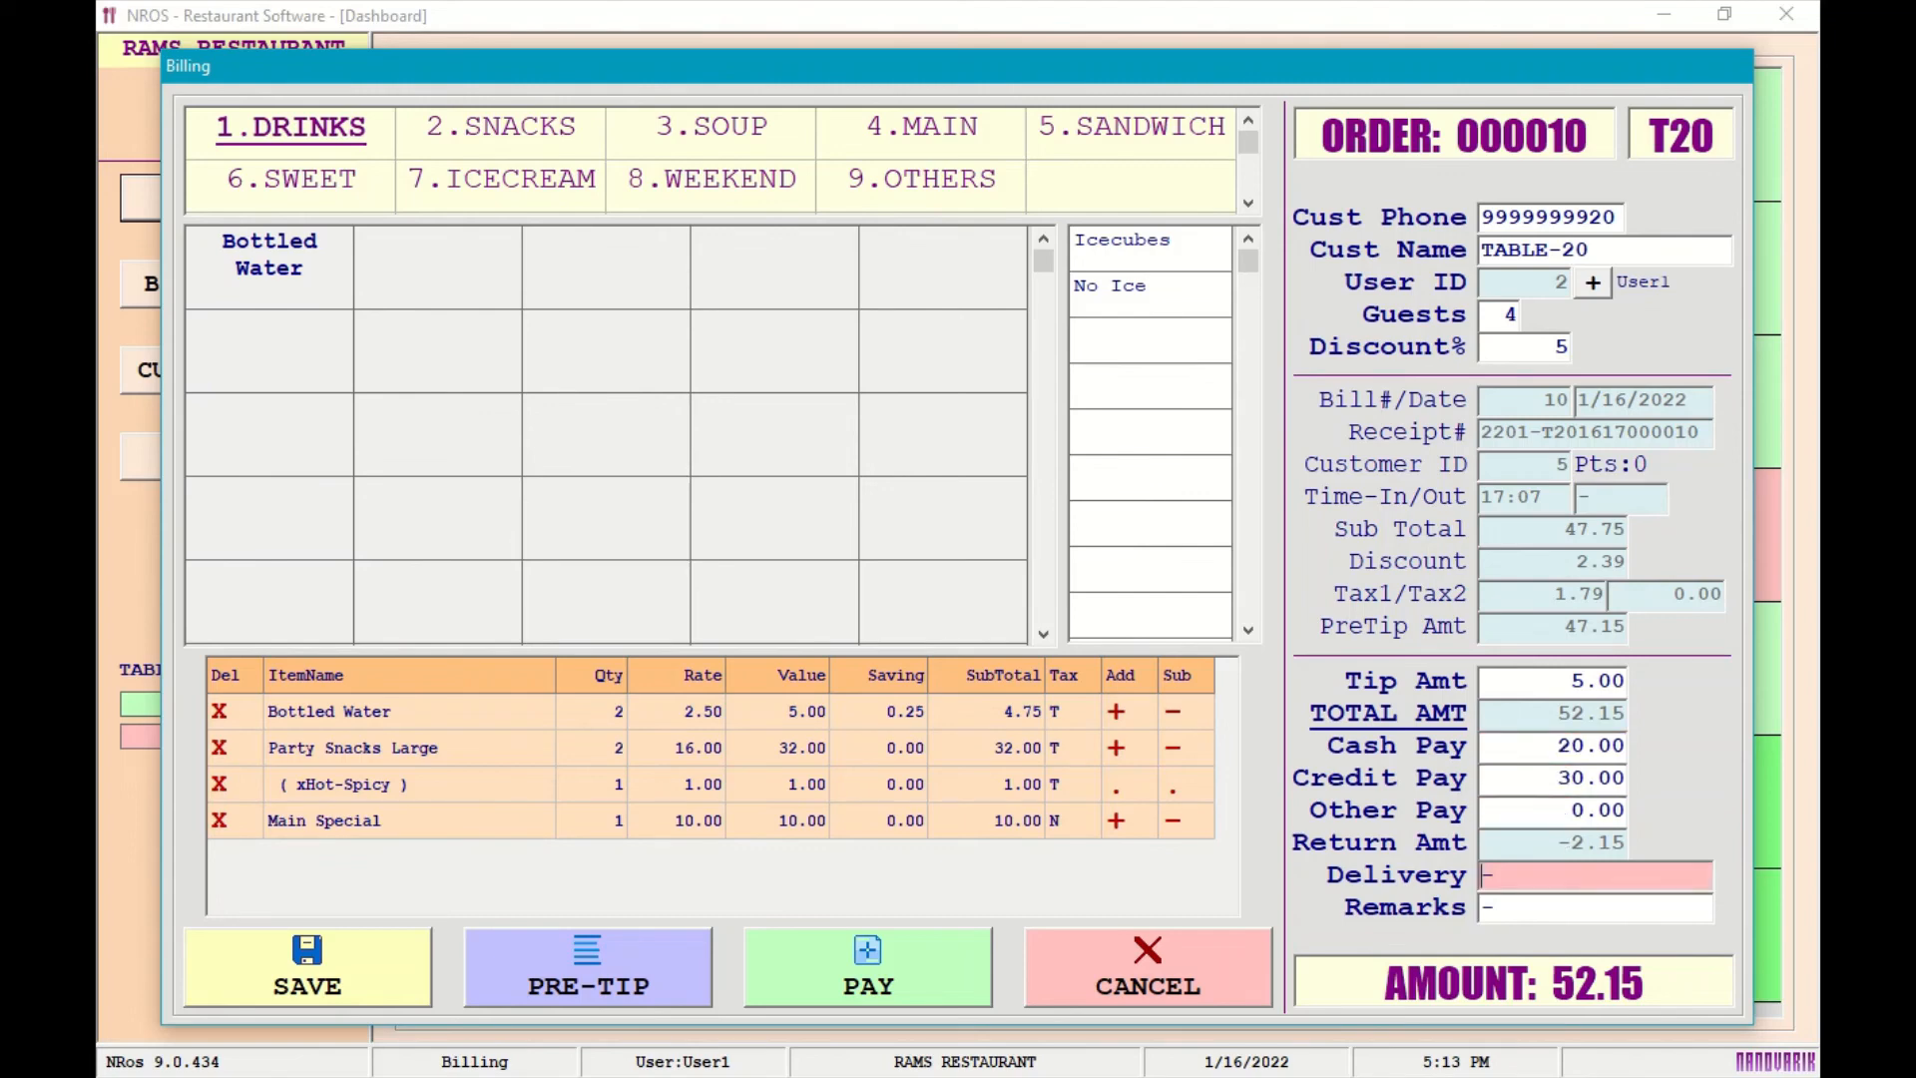
# Set the cash payment of the TABLE-20 order to 25, leaving the remaining payment, delivery and remarks fields as they are.
pyautogui.click(1518, 746)
pyautogui.write('25')
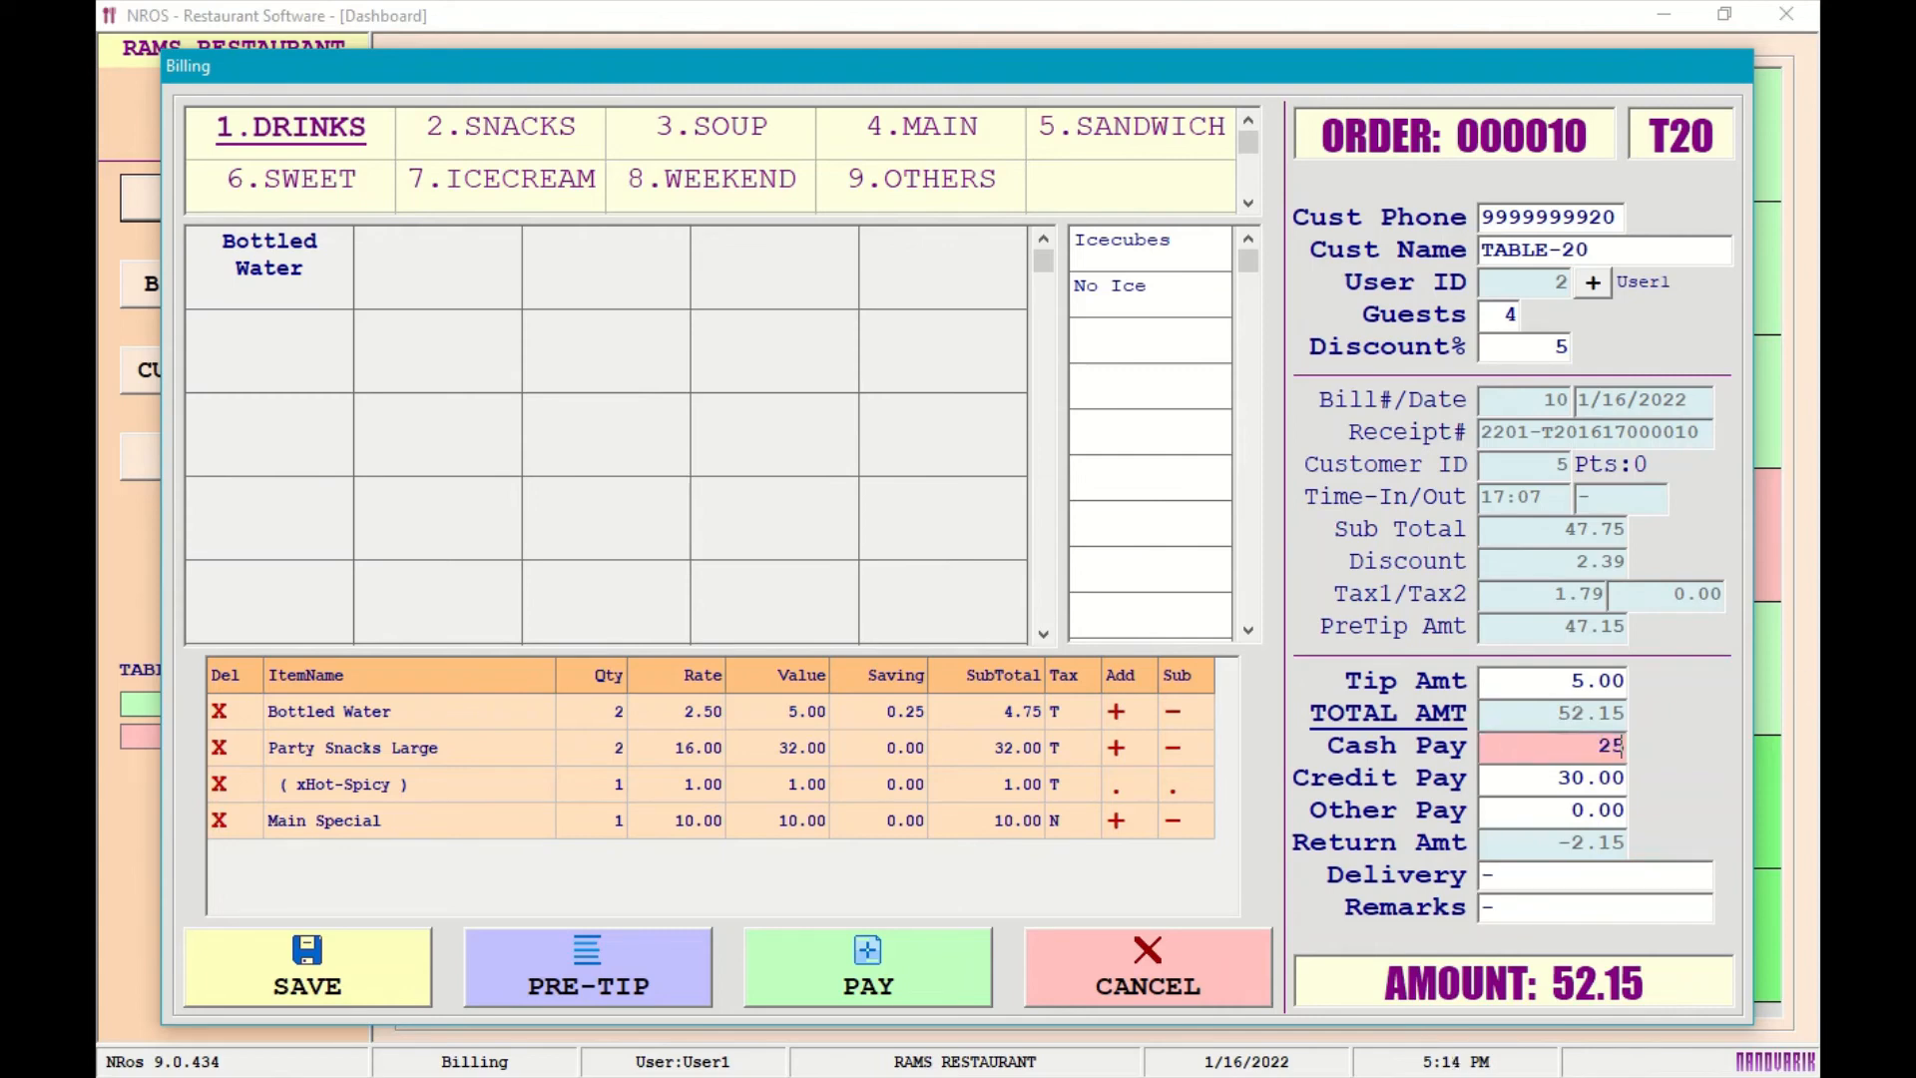
pyautogui.press('Tab')
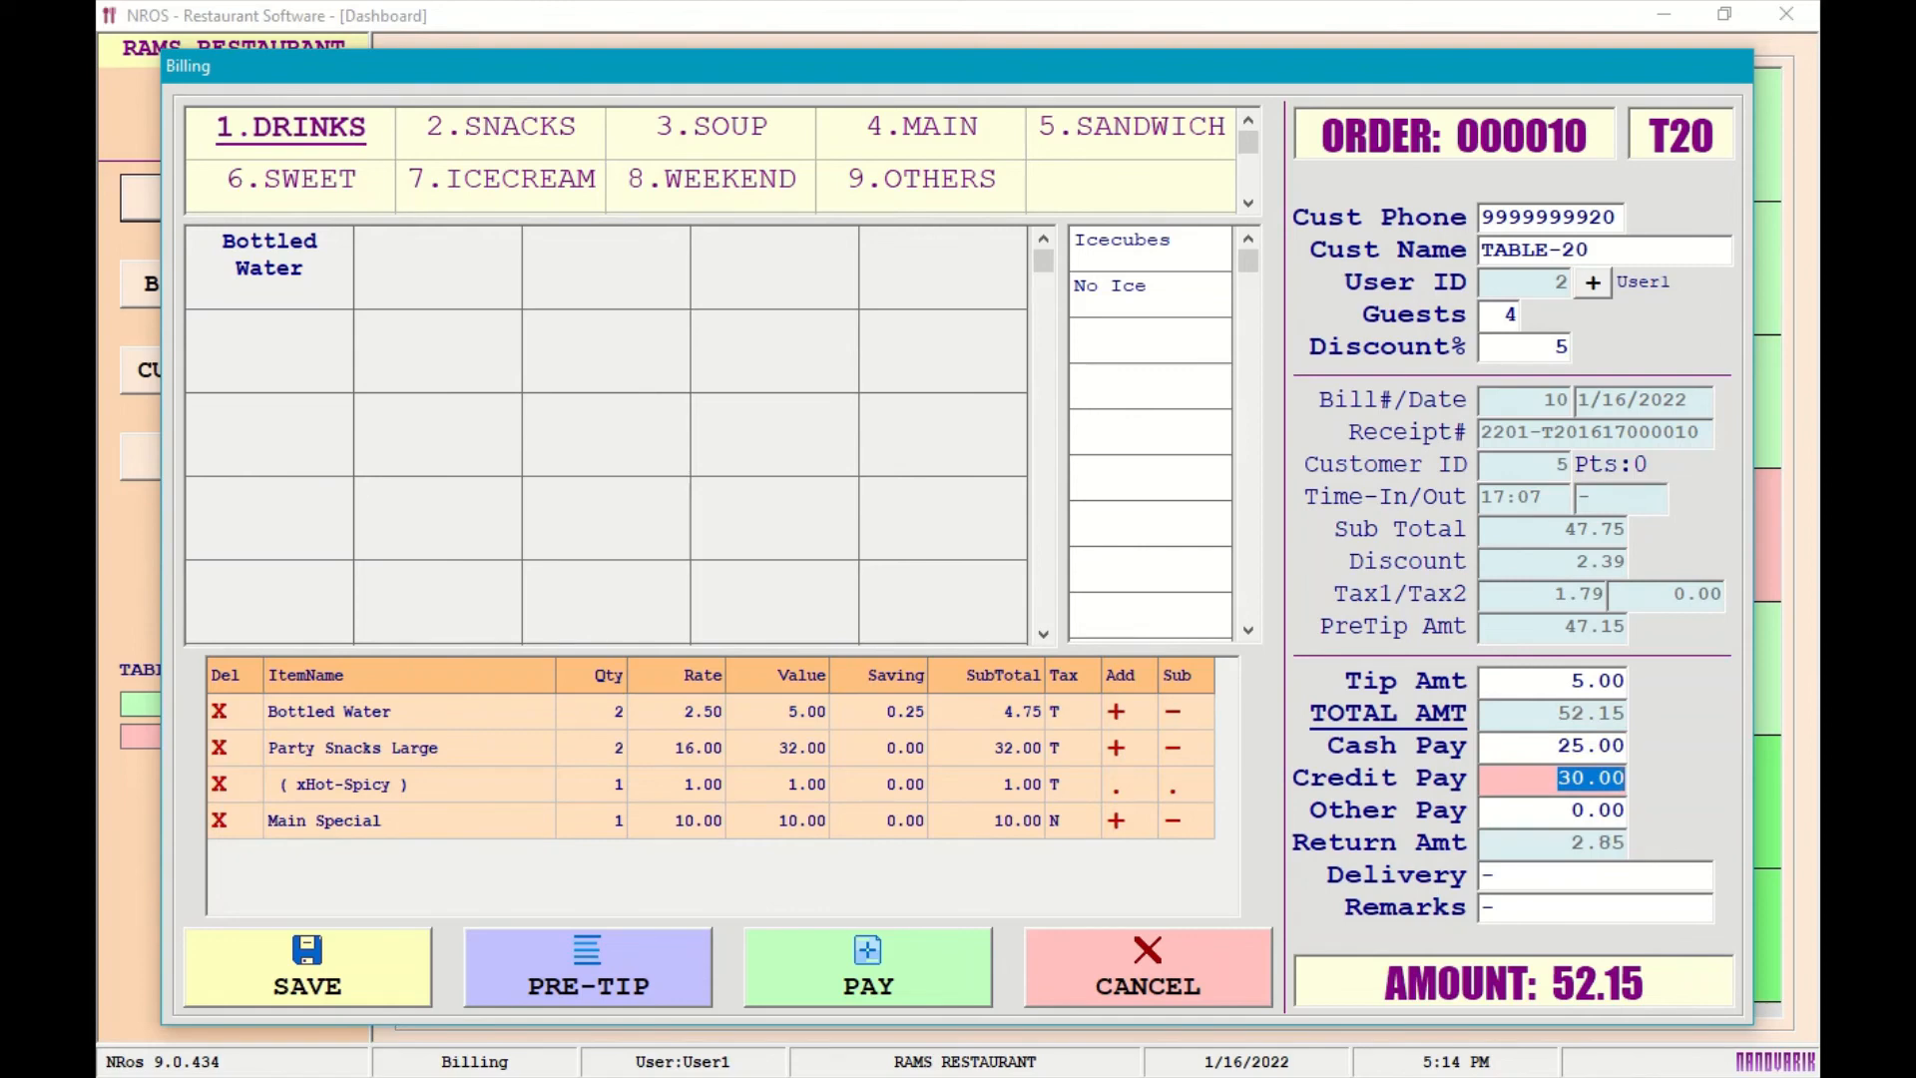
pyautogui.press('Tab')
pyautogui.press('Tab')
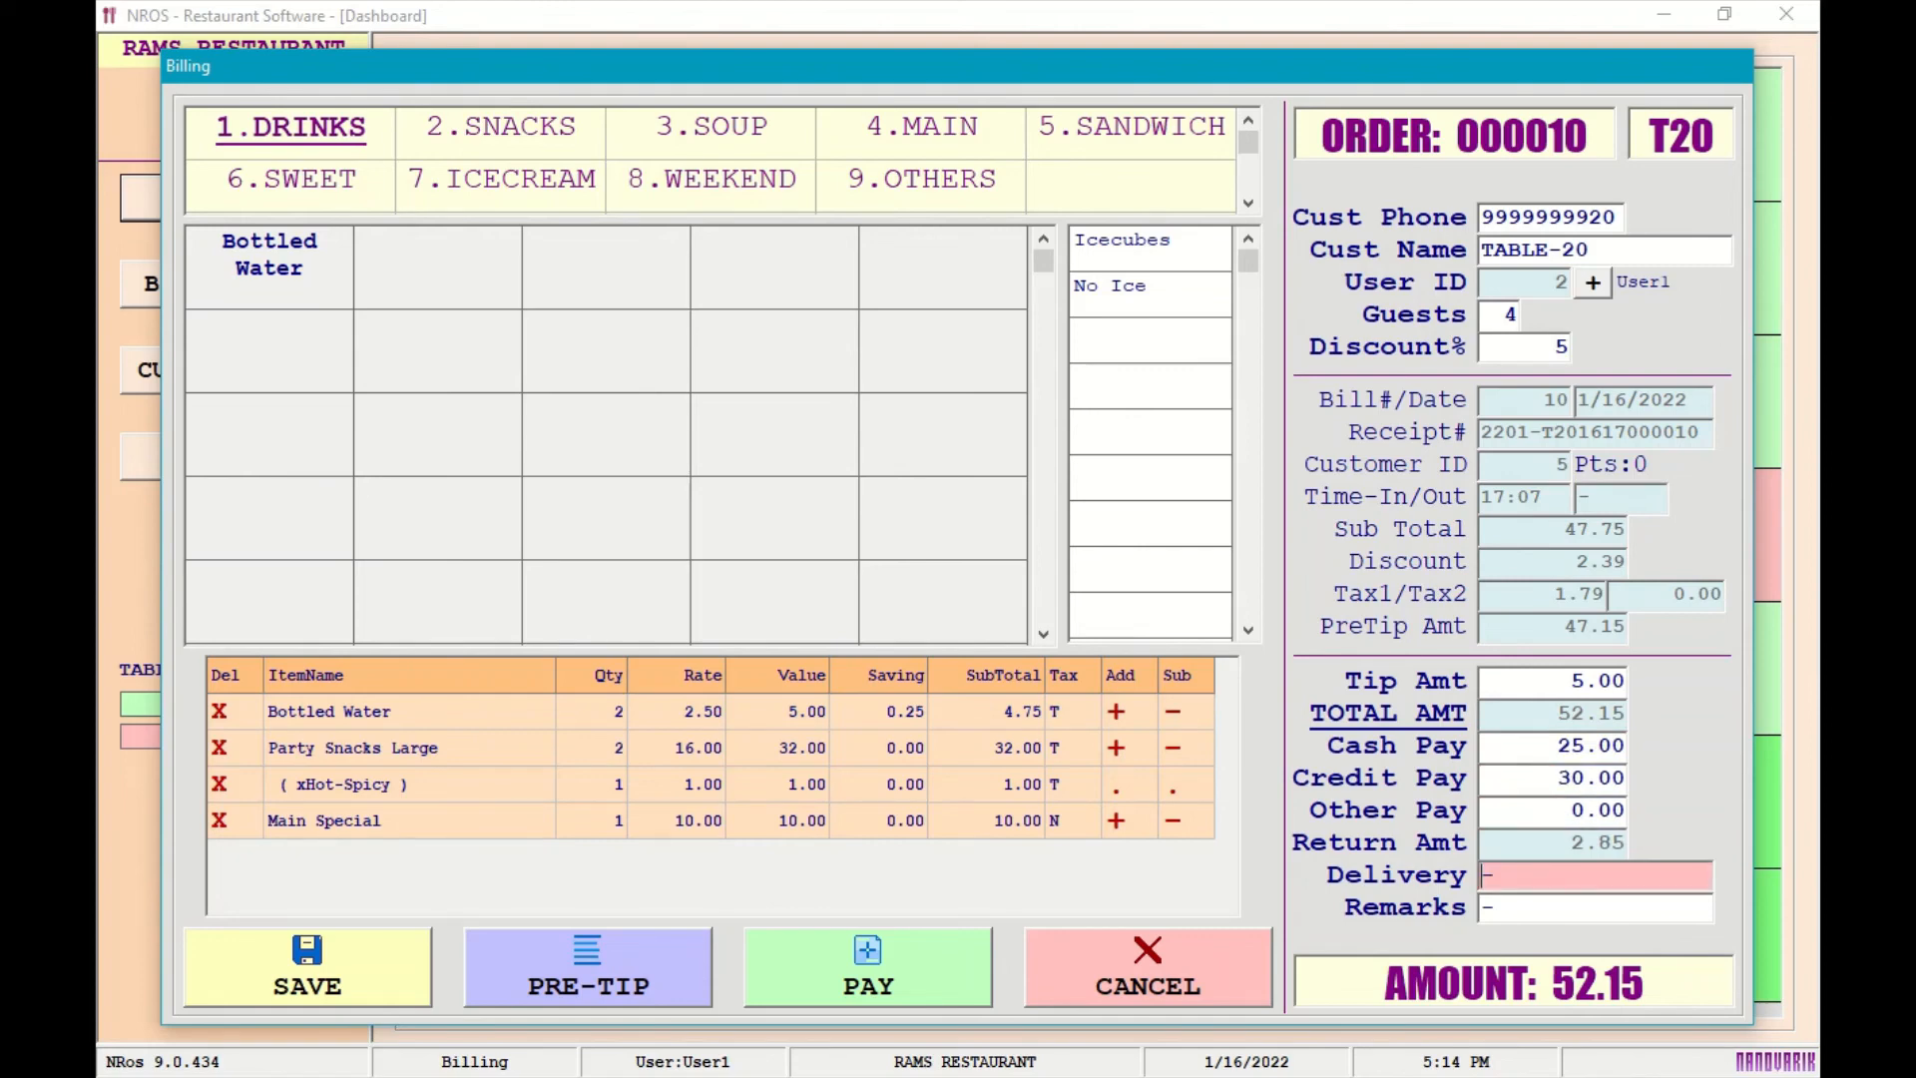
pyautogui.press('Tab')
pyautogui.press('Tab')
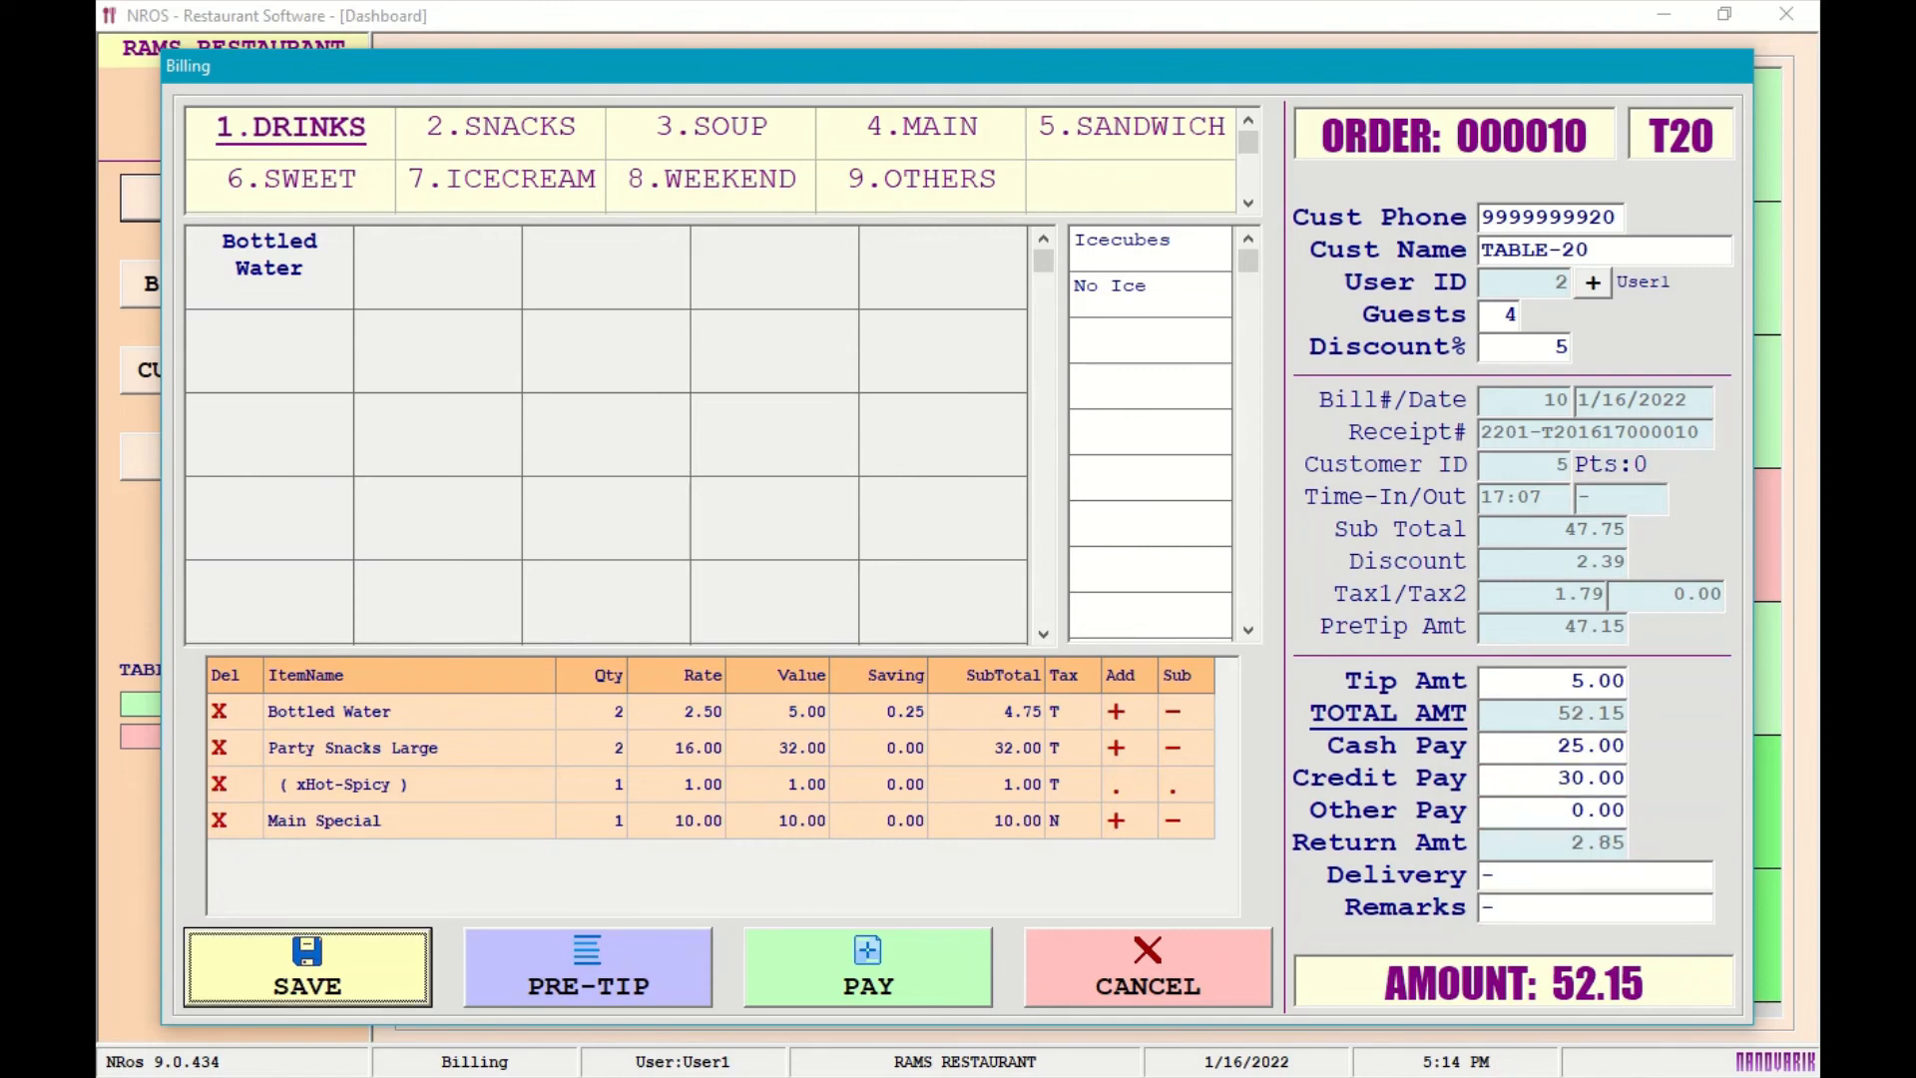
pyautogui.press('Tab')
pyautogui.press('Tab')
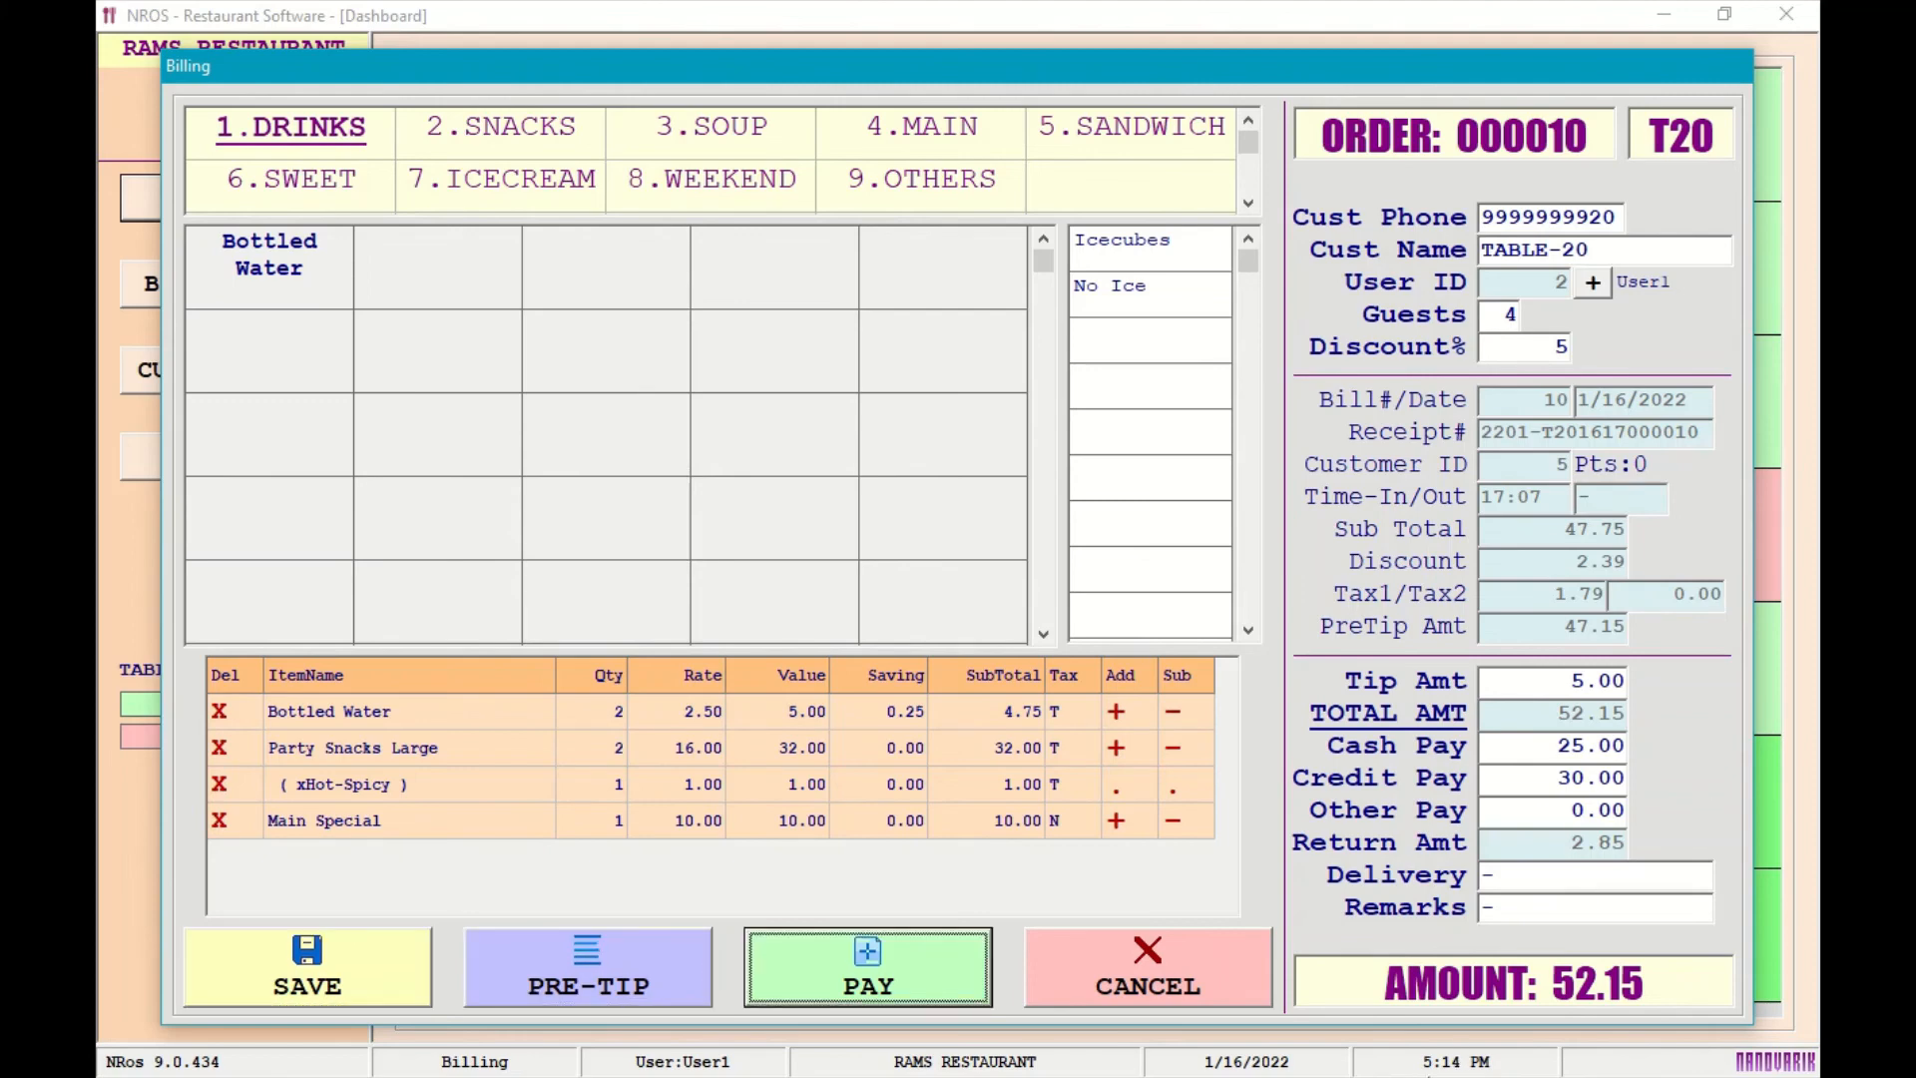
# Pay and close the TABLE-20 bill, look through its printed receipt and close the preview.
pyautogui.click(867, 991)
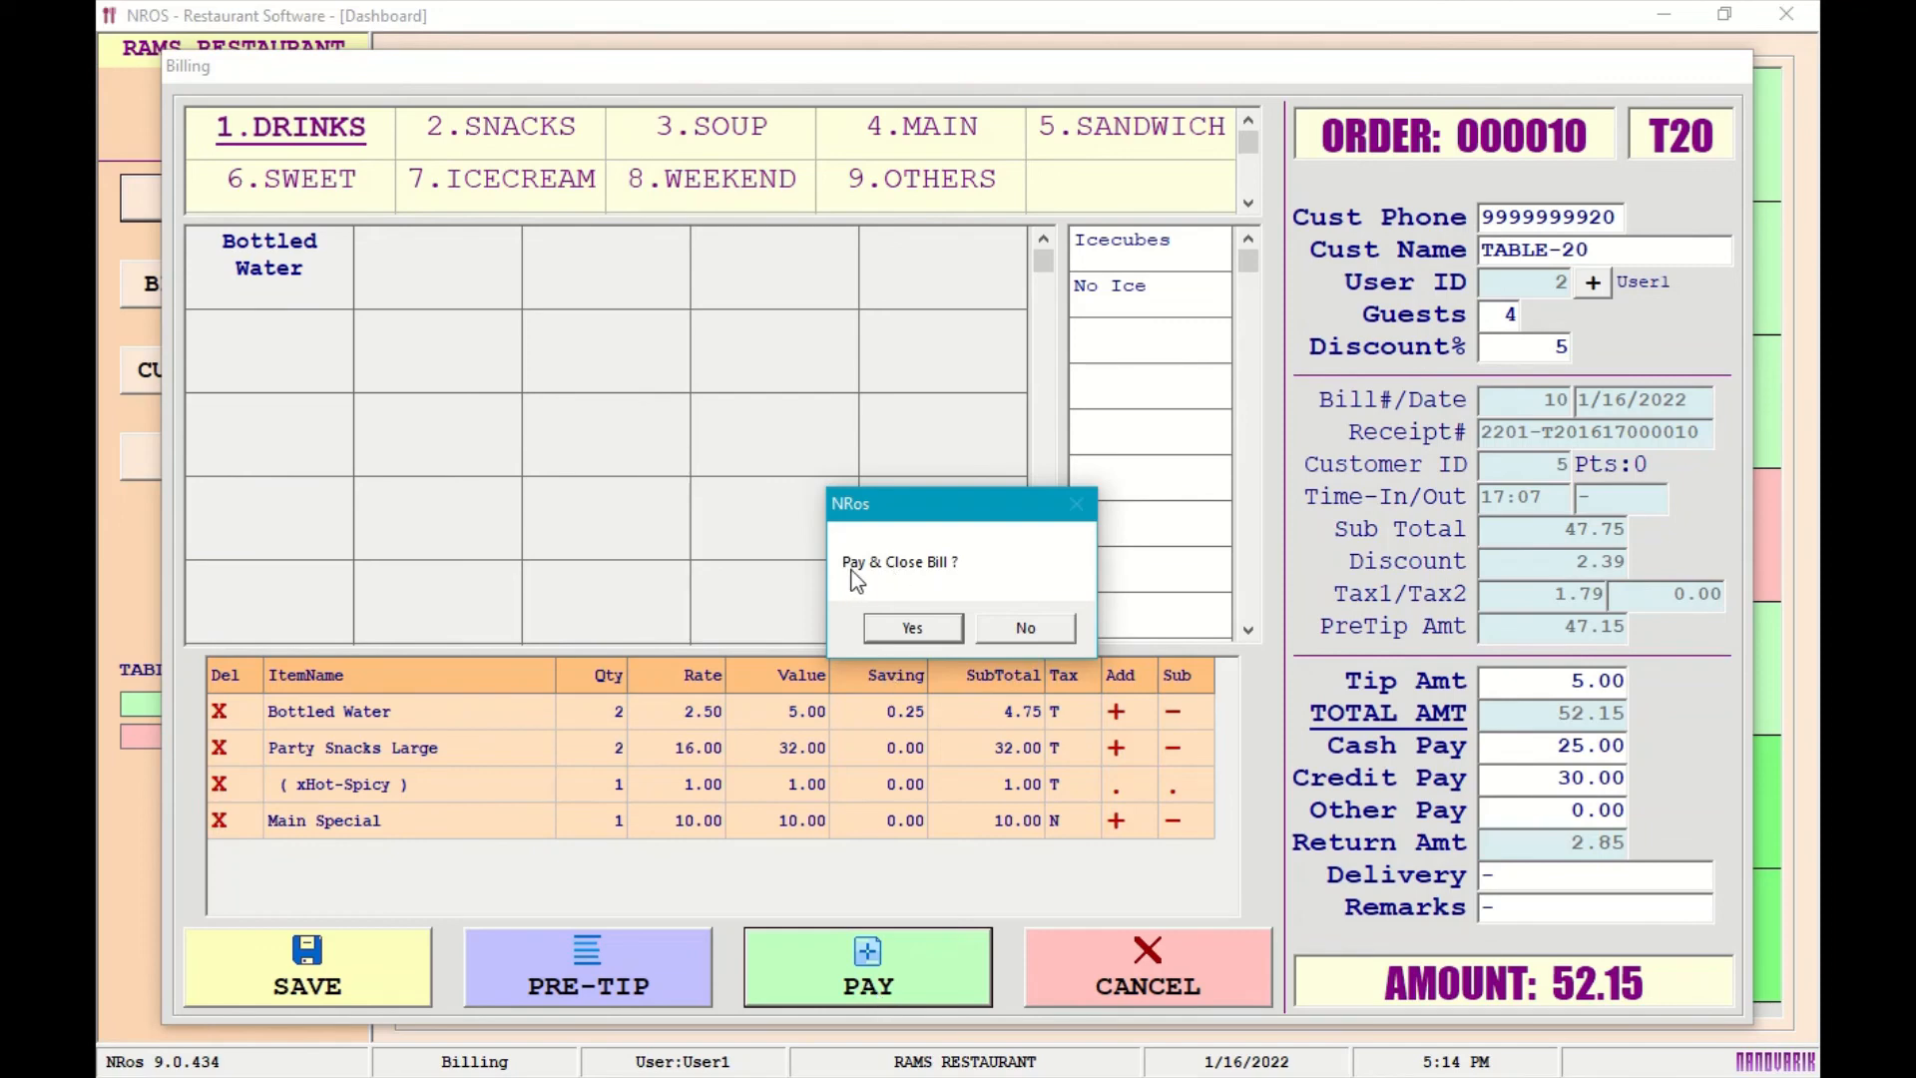
pyautogui.click(920, 626)
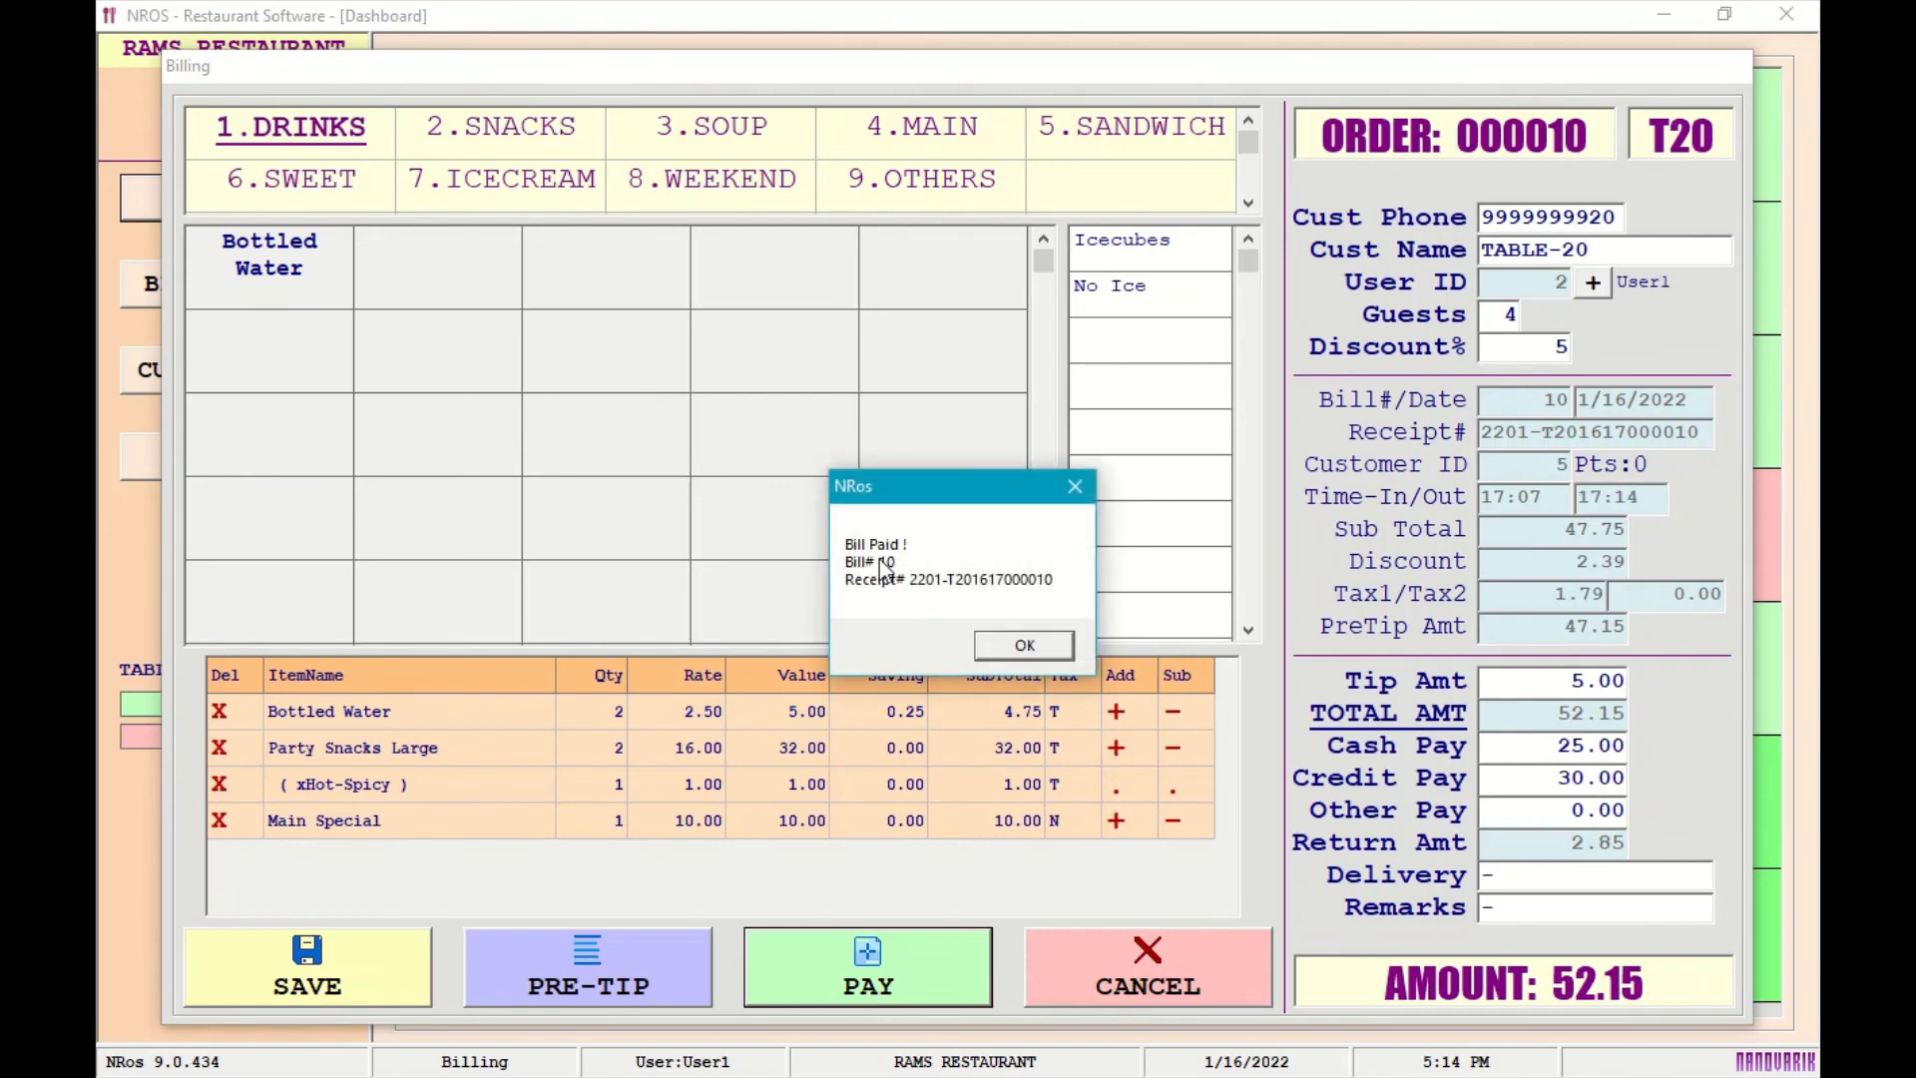
pyautogui.click(1015, 649)
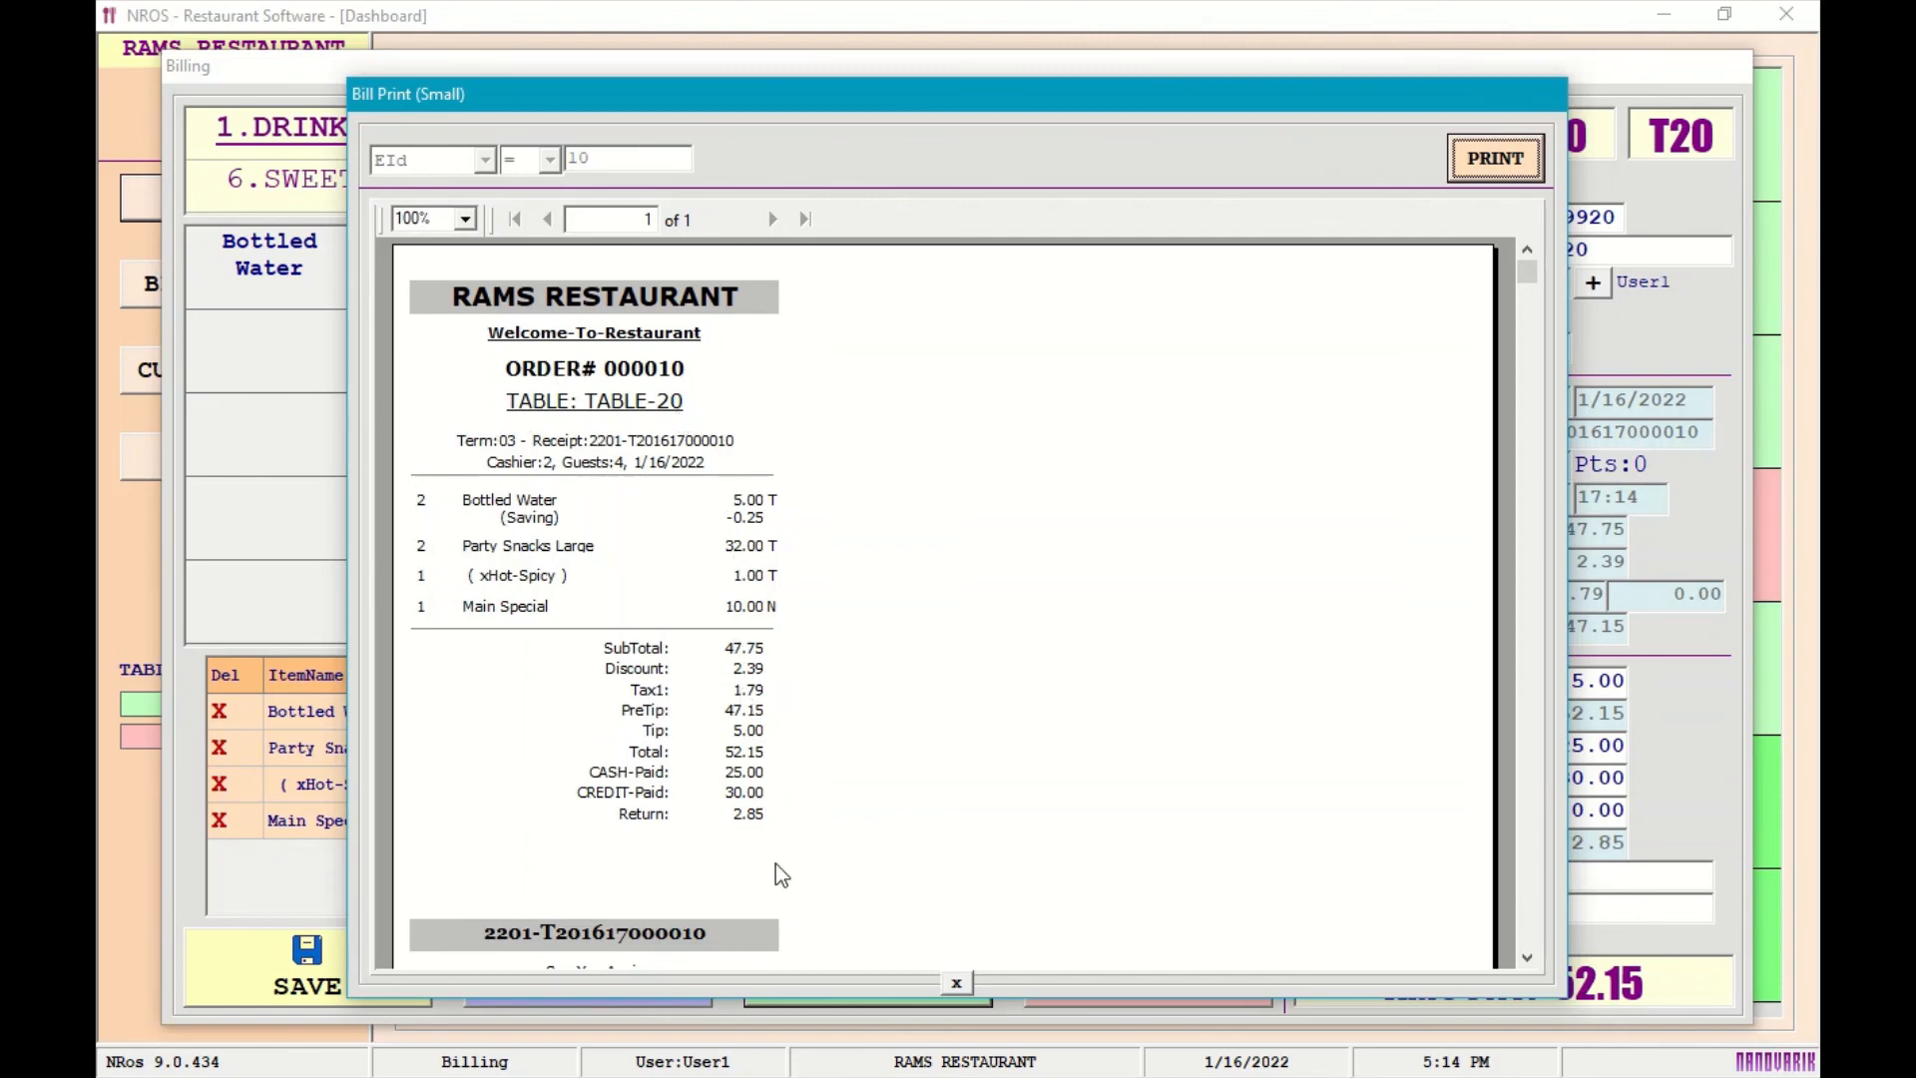
pyautogui.scroll(-3, 776, 864)
pyautogui.scroll(3, 775, 874)
pyautogui.click(958, 983)
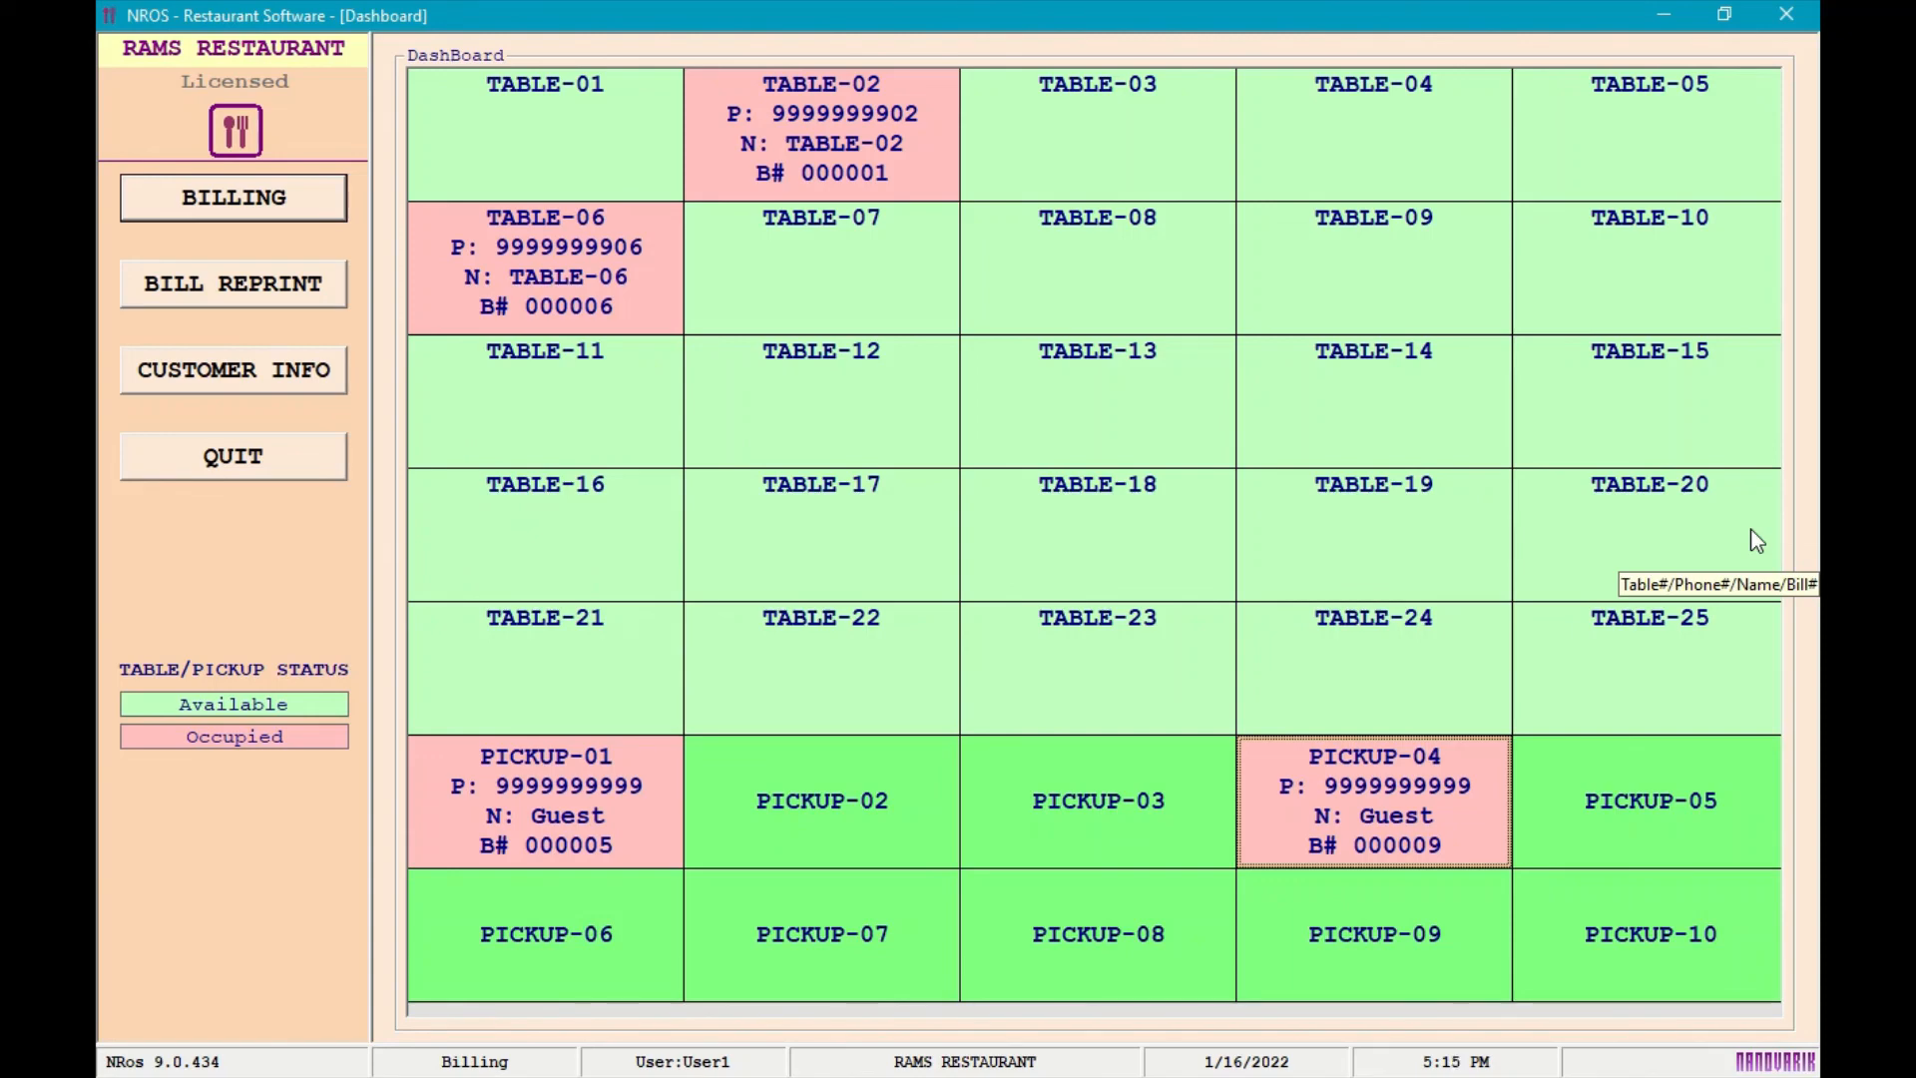
# View the reprint of the paid TABLE-20 bill by its bill number and close the preview.
pyautogui.click(202, 293)
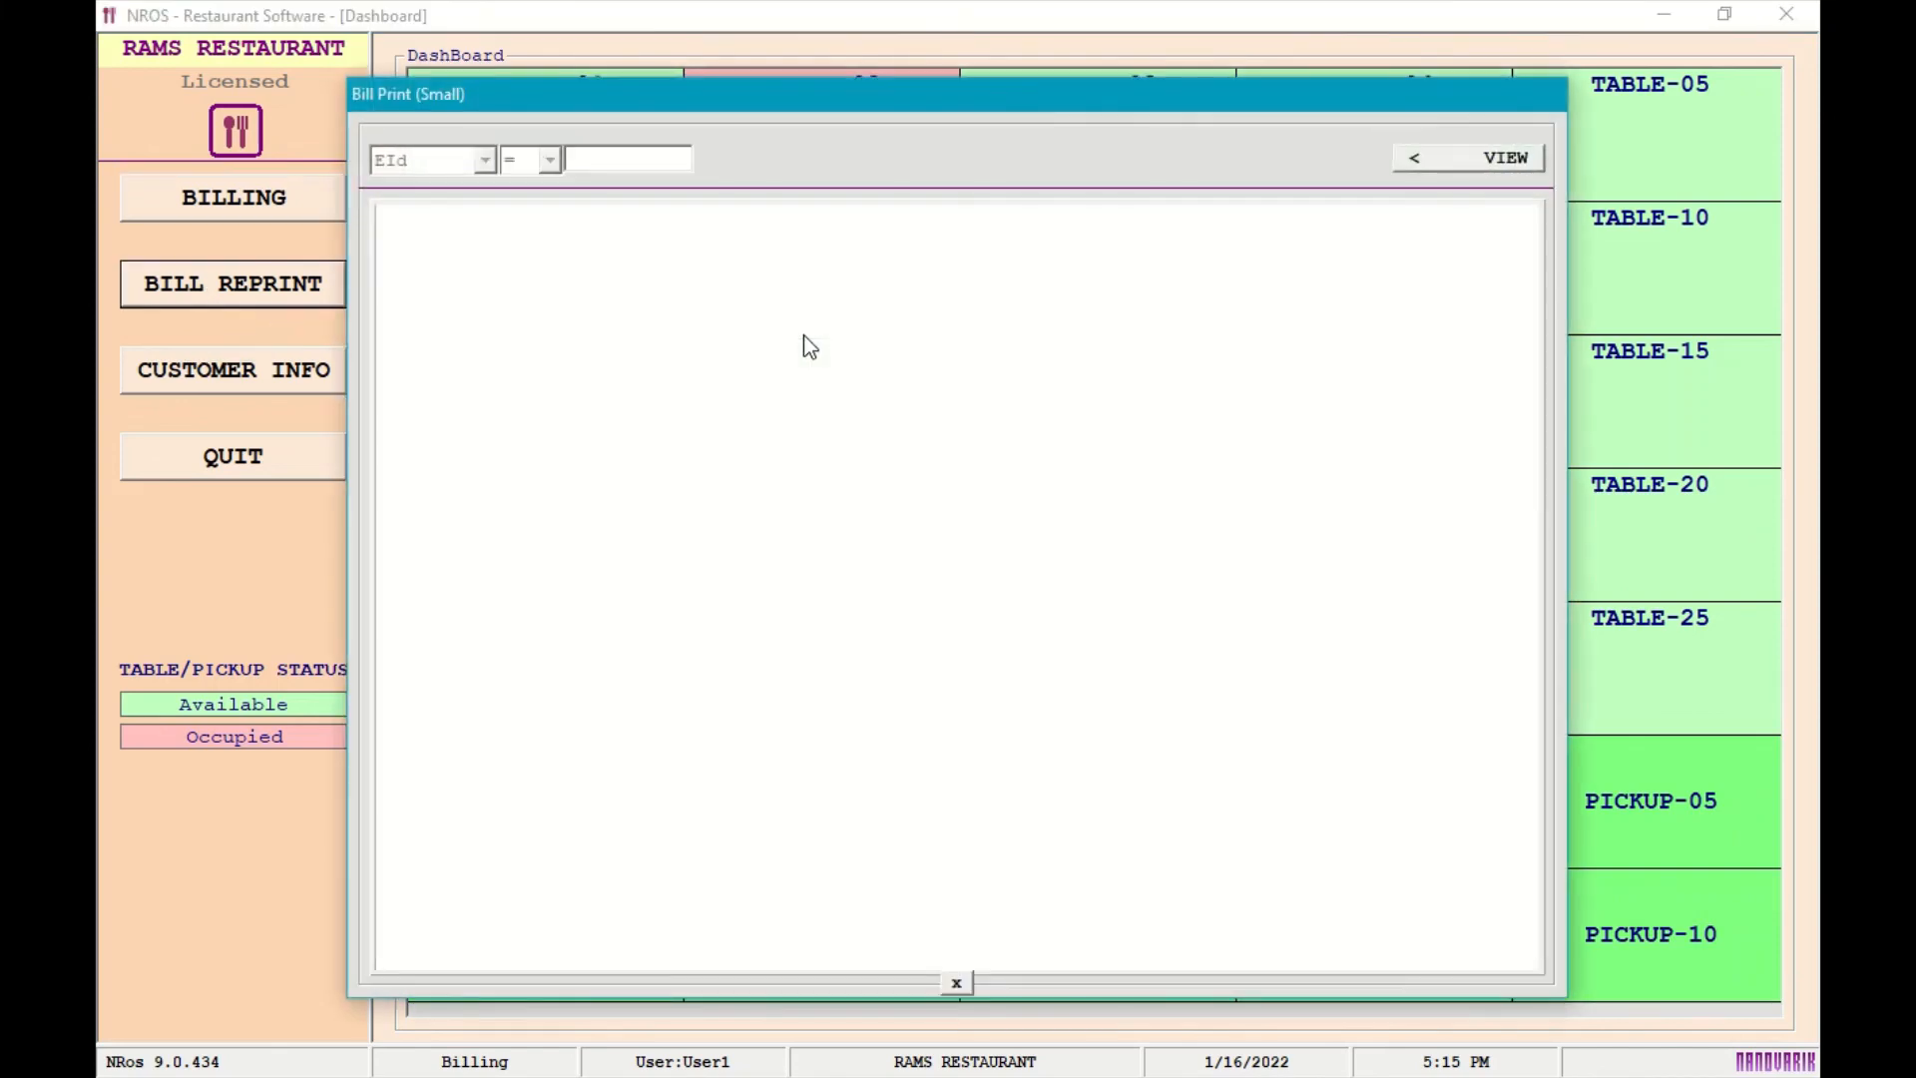
pyautogui.write('10')
pyautogui.click(1467, 158)
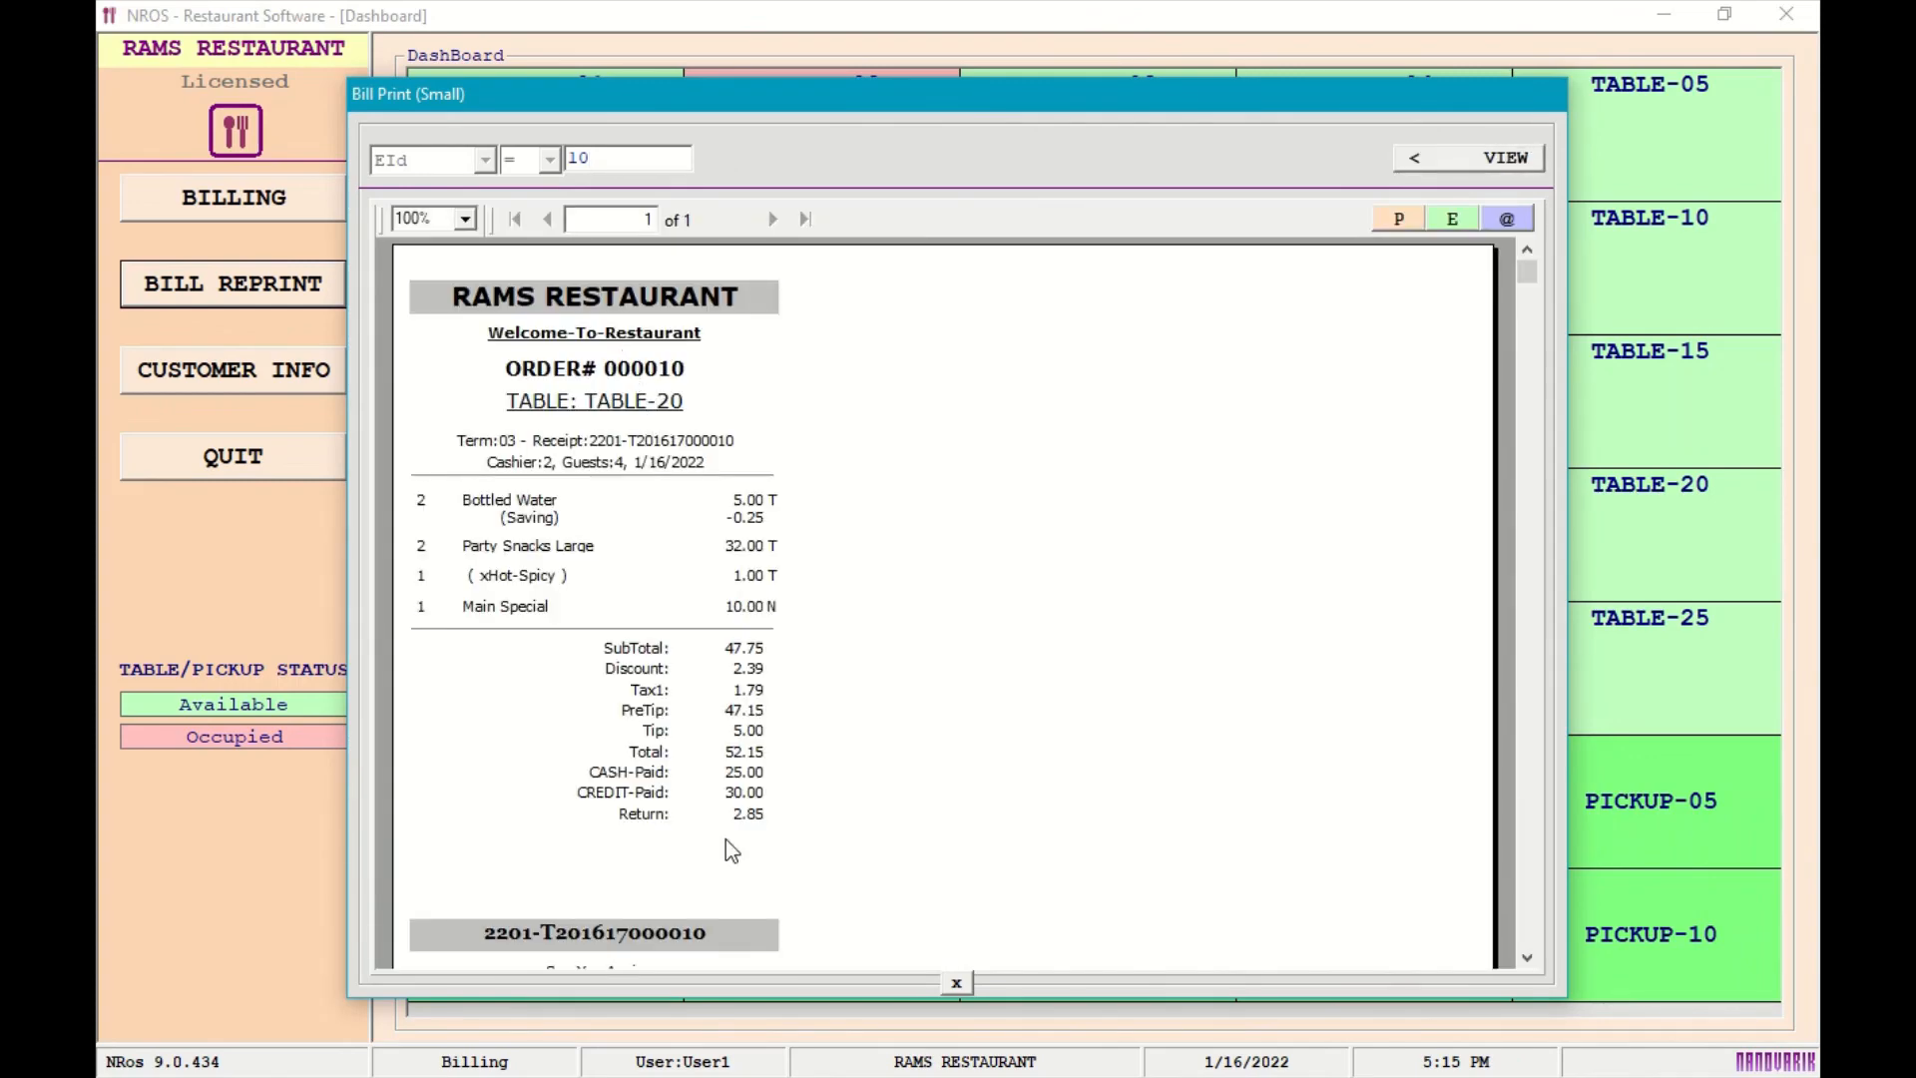
pyautogui.click(958, 982)
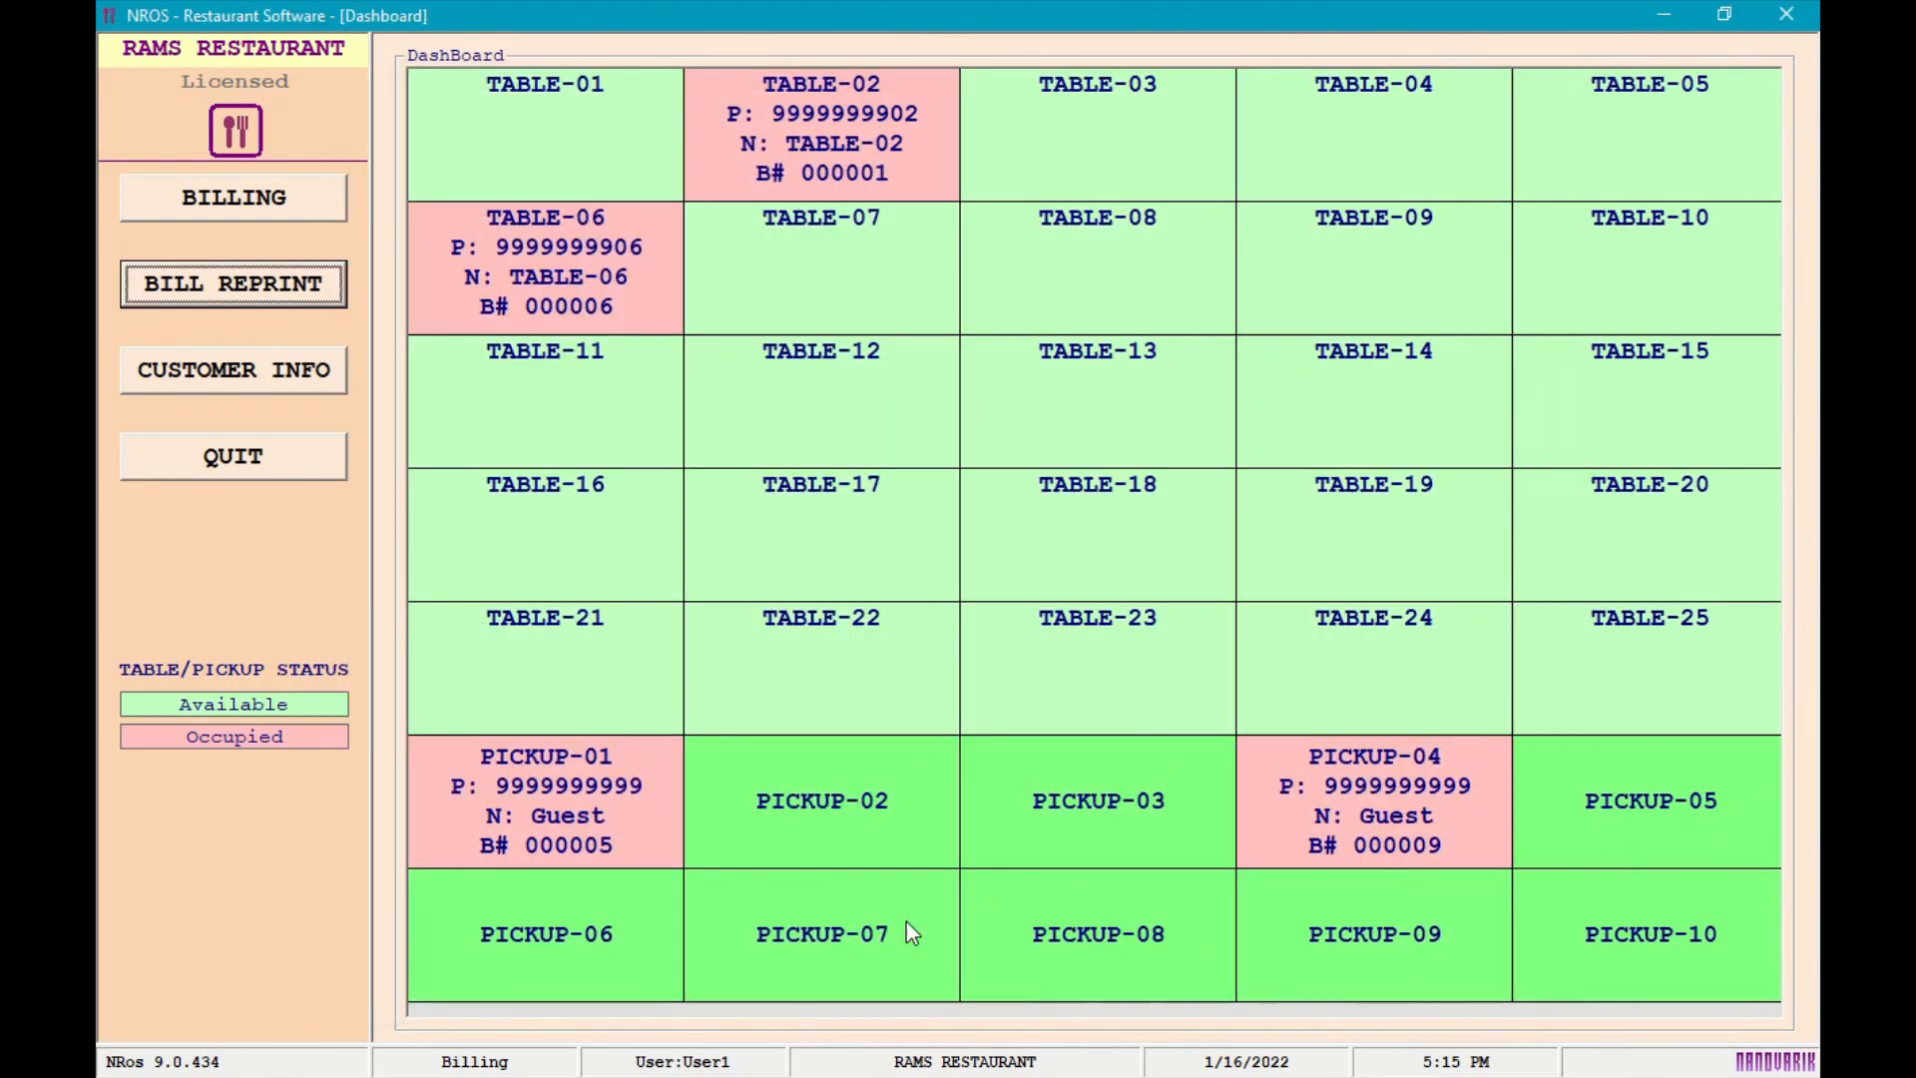
# Look up the guest customer record by its phone number in the customer information.
pyautogui.click(284, 375)
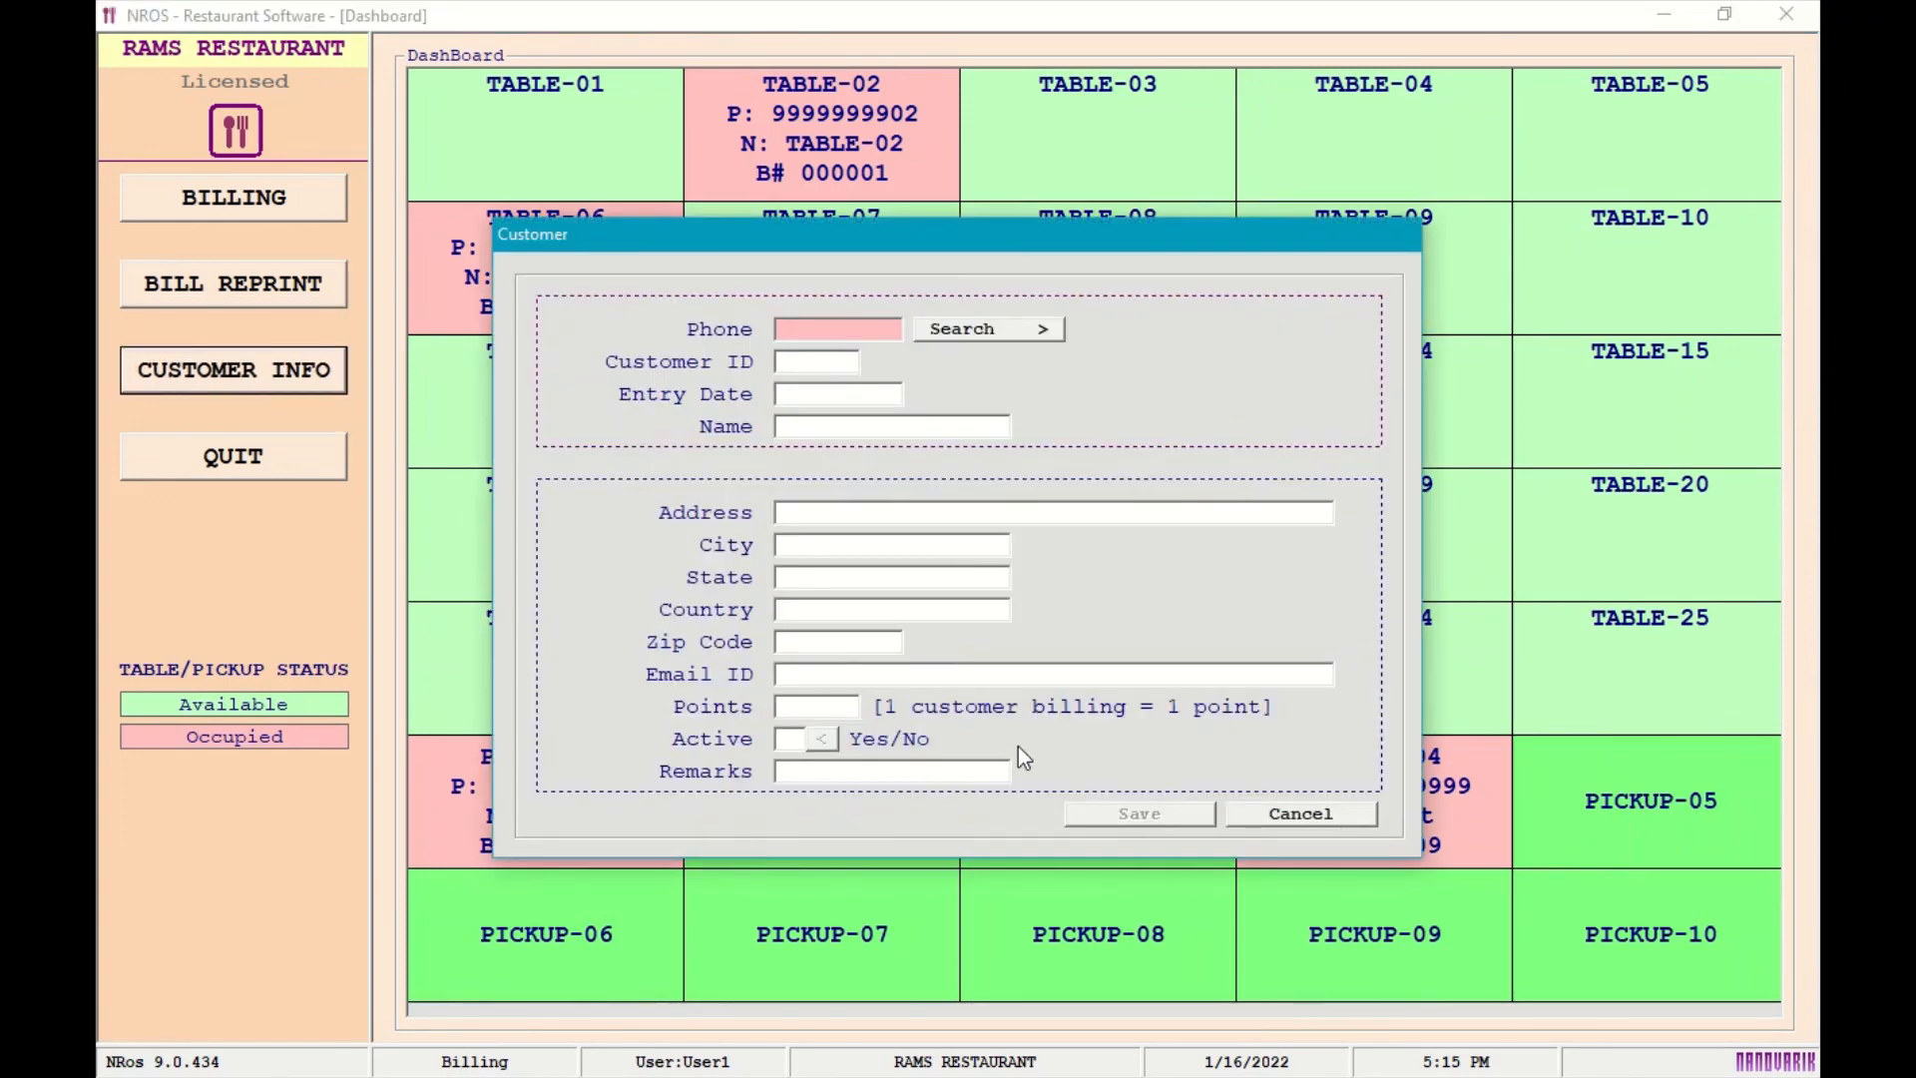
pyautogui.write('9999999999')
pyautogui.press('Tab')
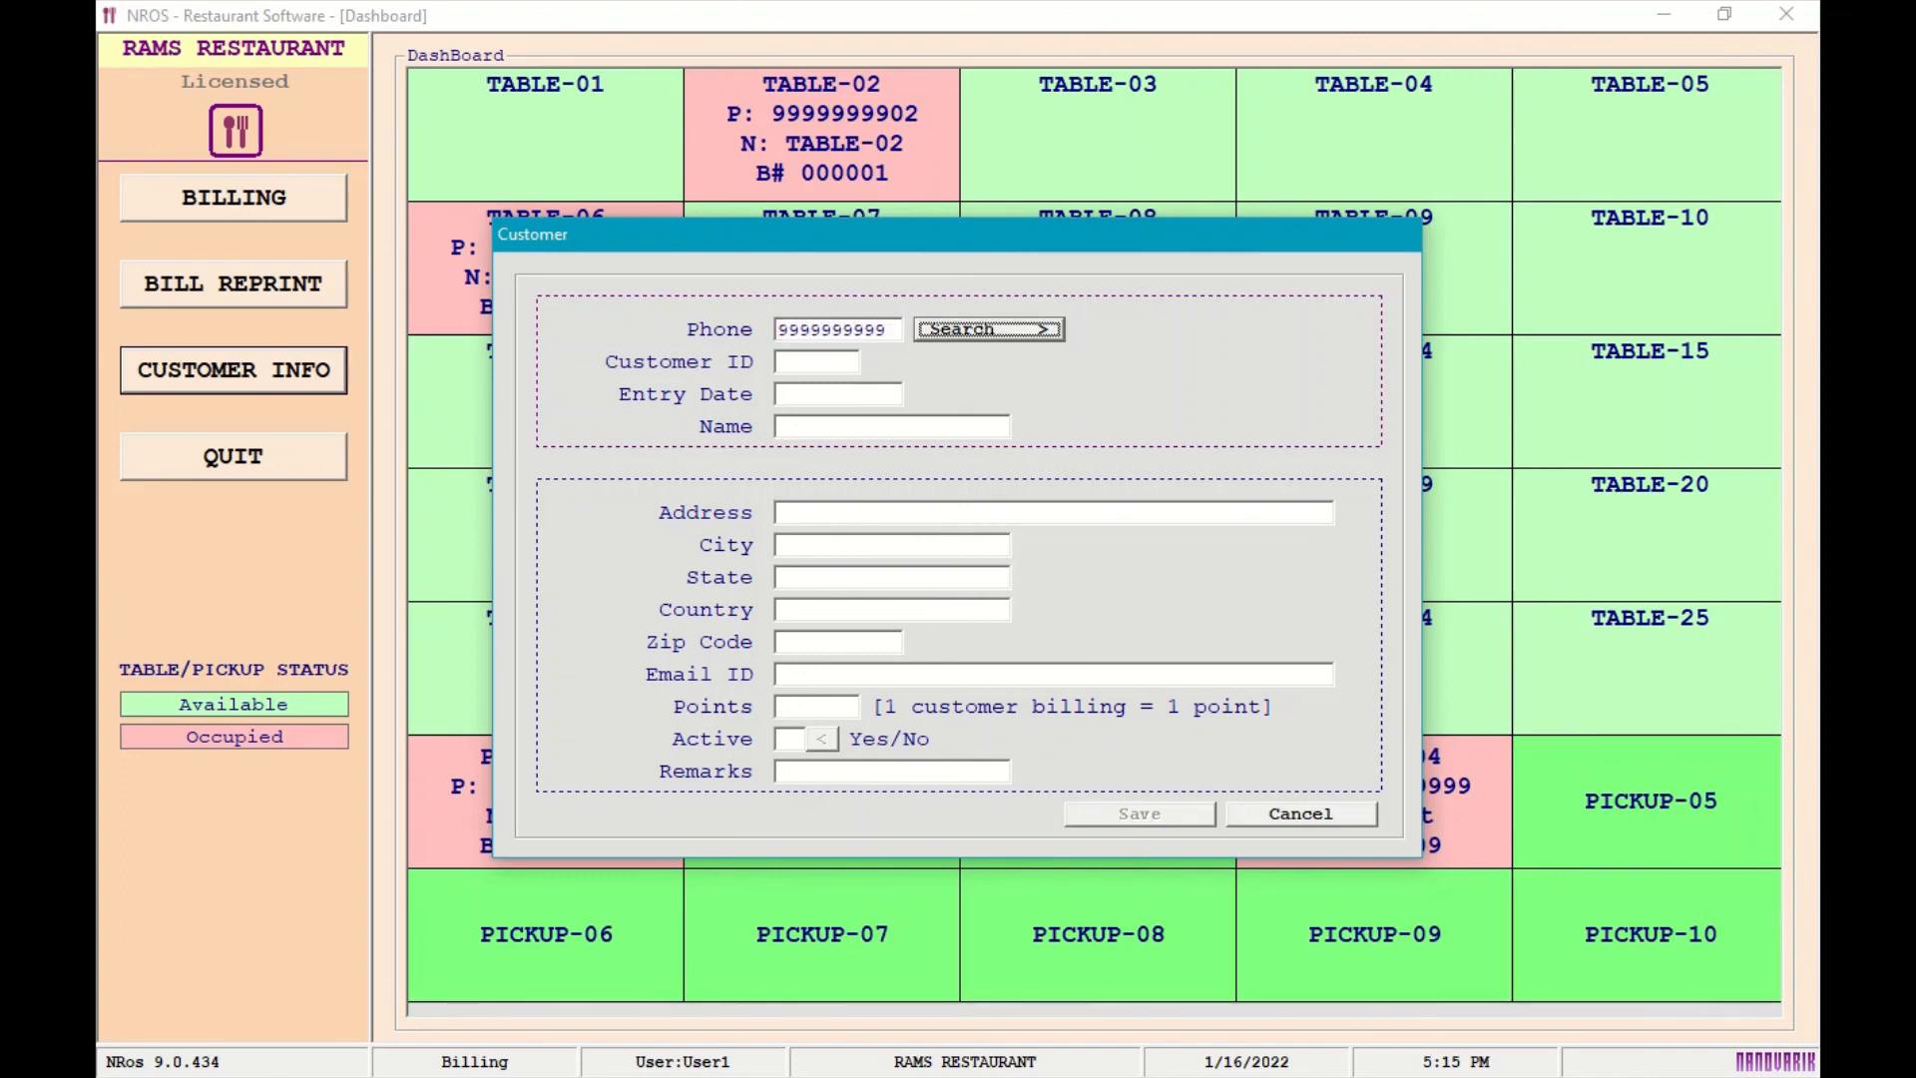
pyautogui.press('Return')
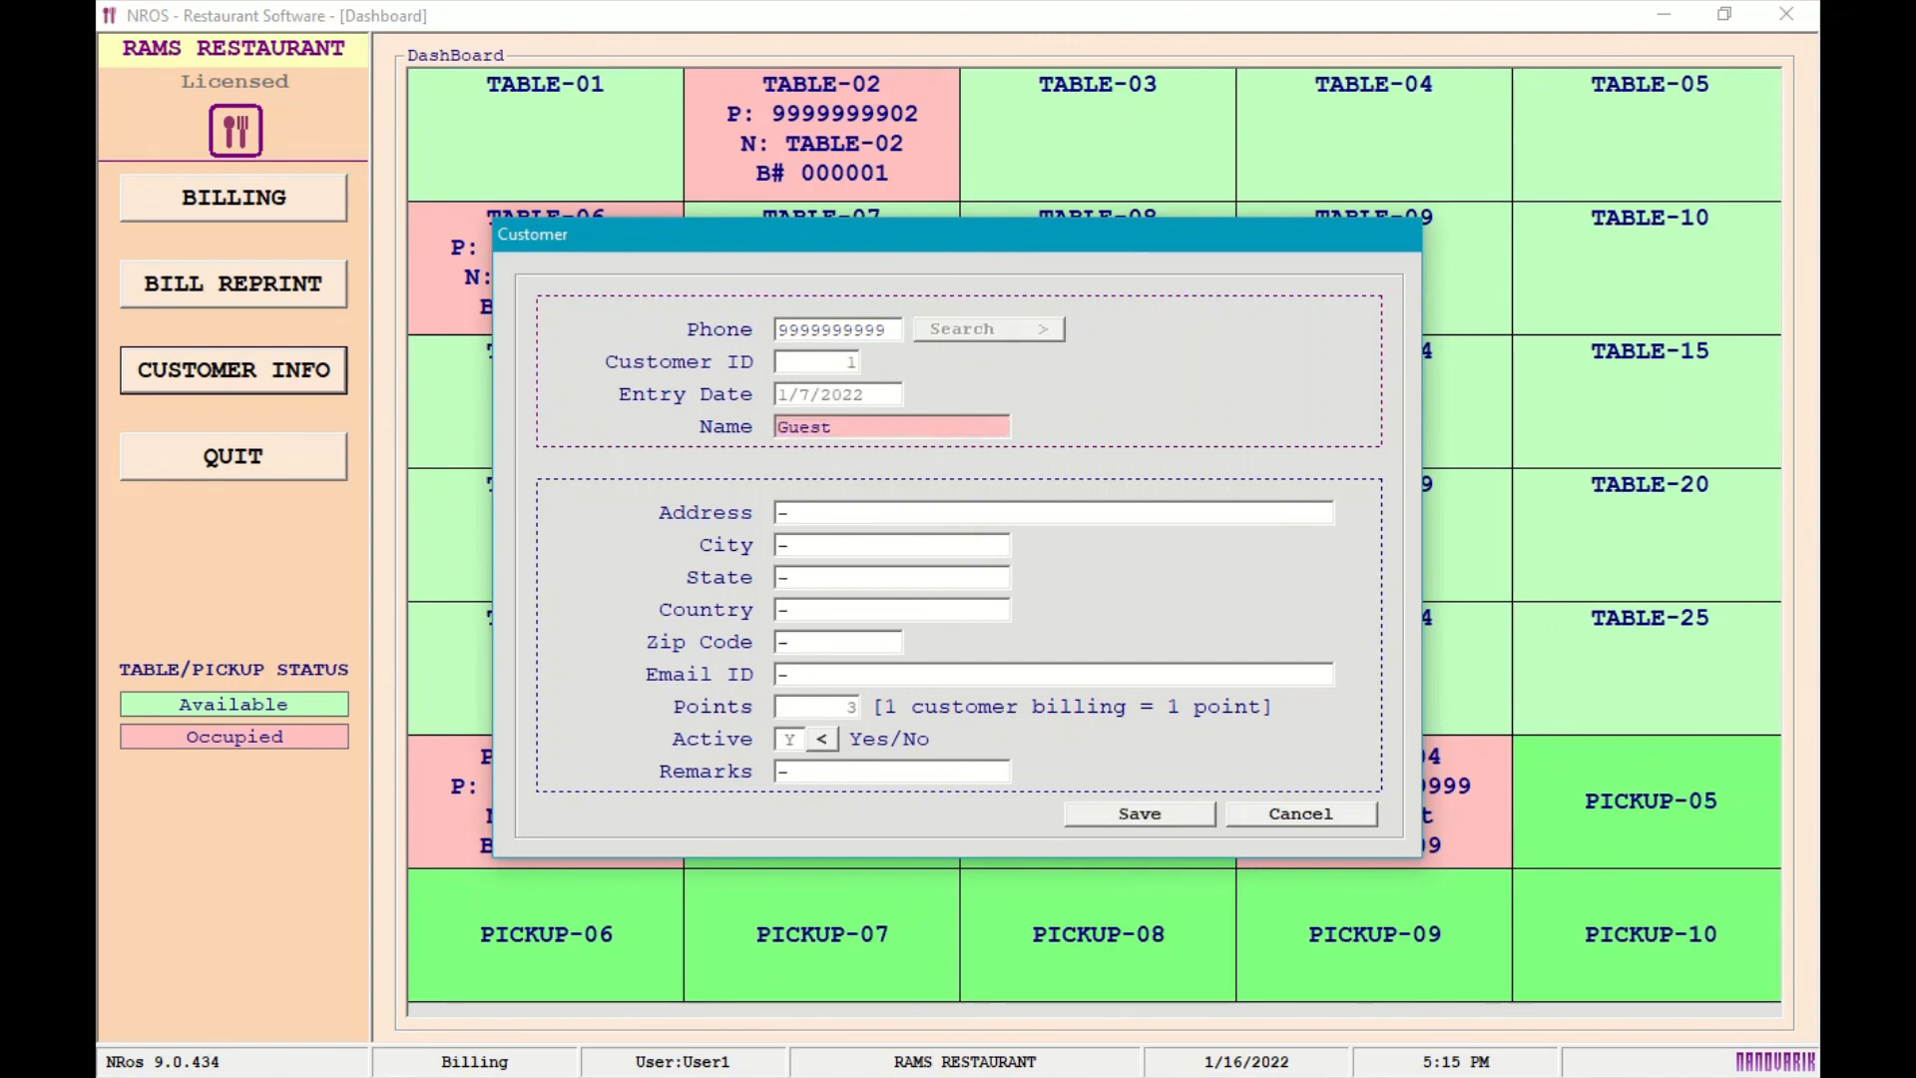
# Change the guest customer's name to Guest11, keep the other details and save the record.
pyautogui.press('End')
pyautogui.write('11')
pyautogui.press('Return')
pyautogui.press('Return')
pyautogui.press('Return')
pyautogui.press('Return')
pyautogui.press('Return')
pyautogui.press('Return')
pyautogui.press('Return')
pyautogui.press('Return')
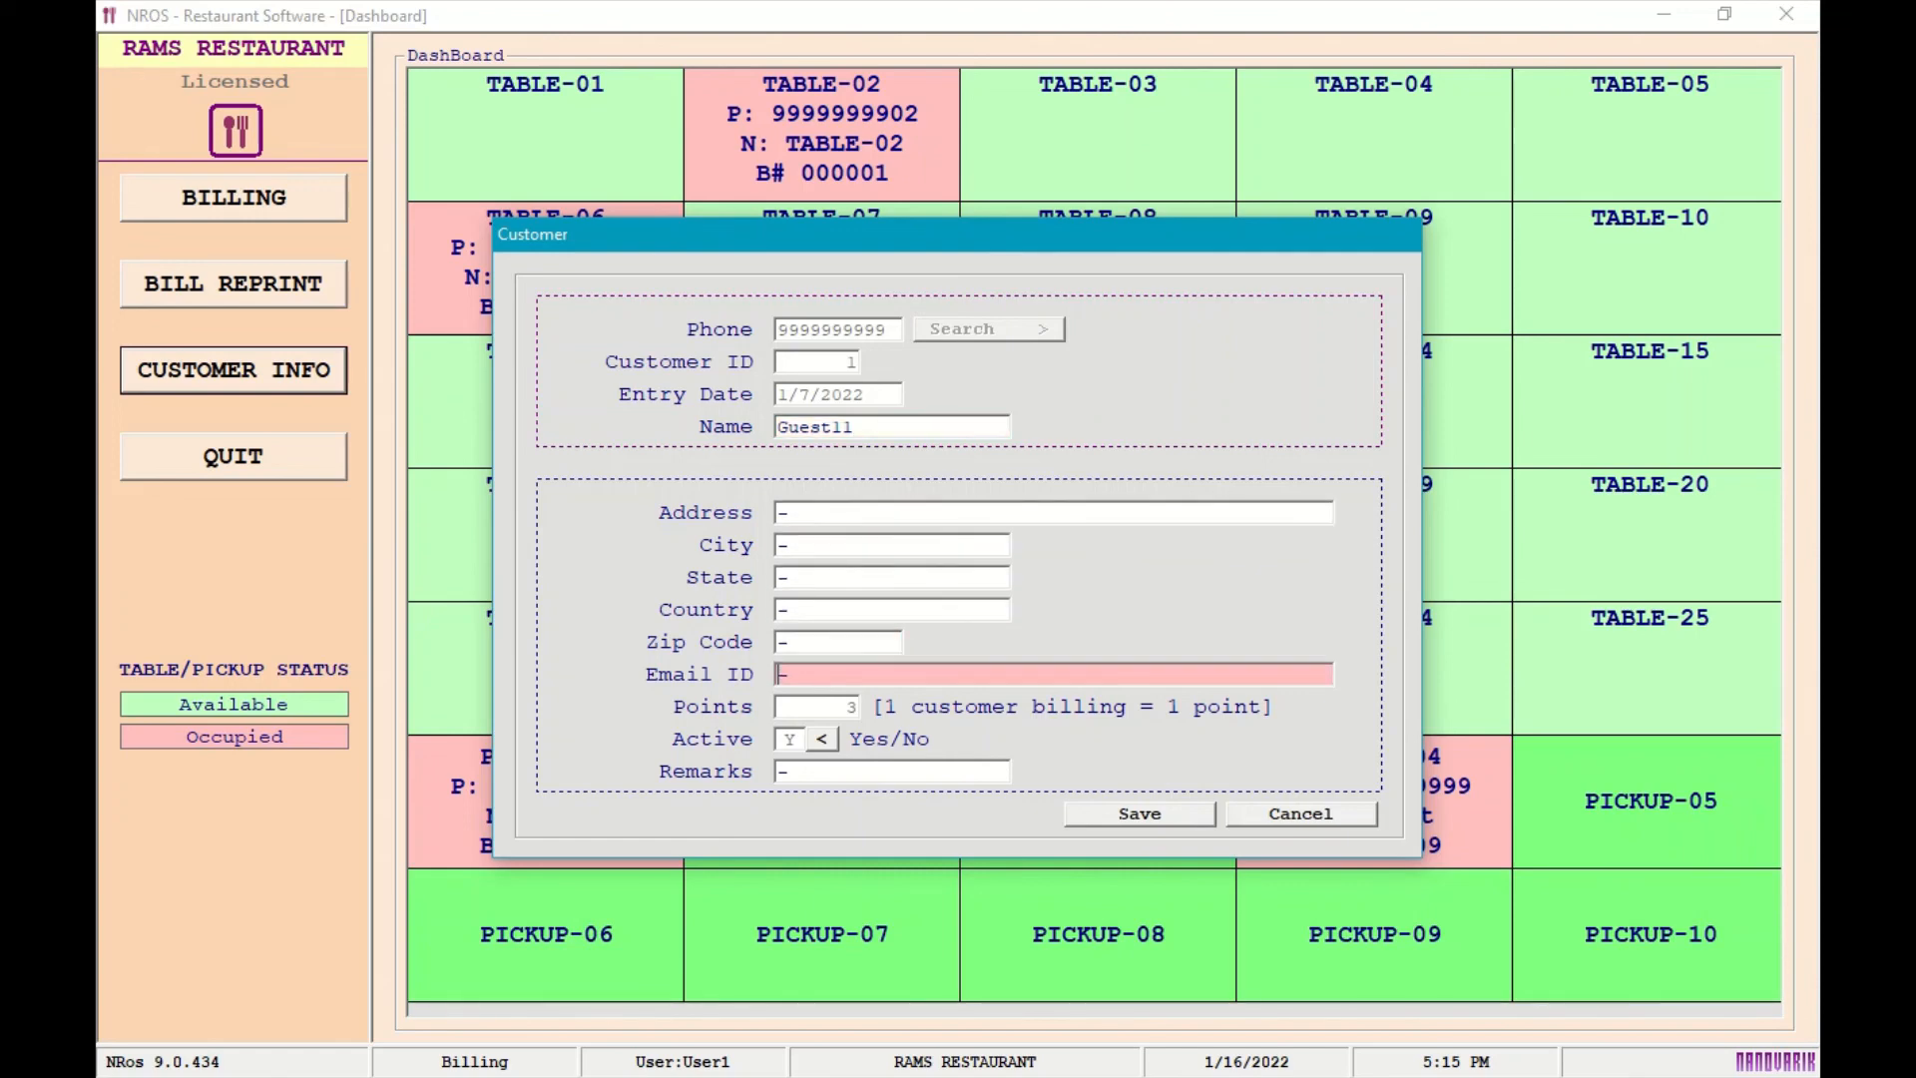
pyautogui.press('Return')
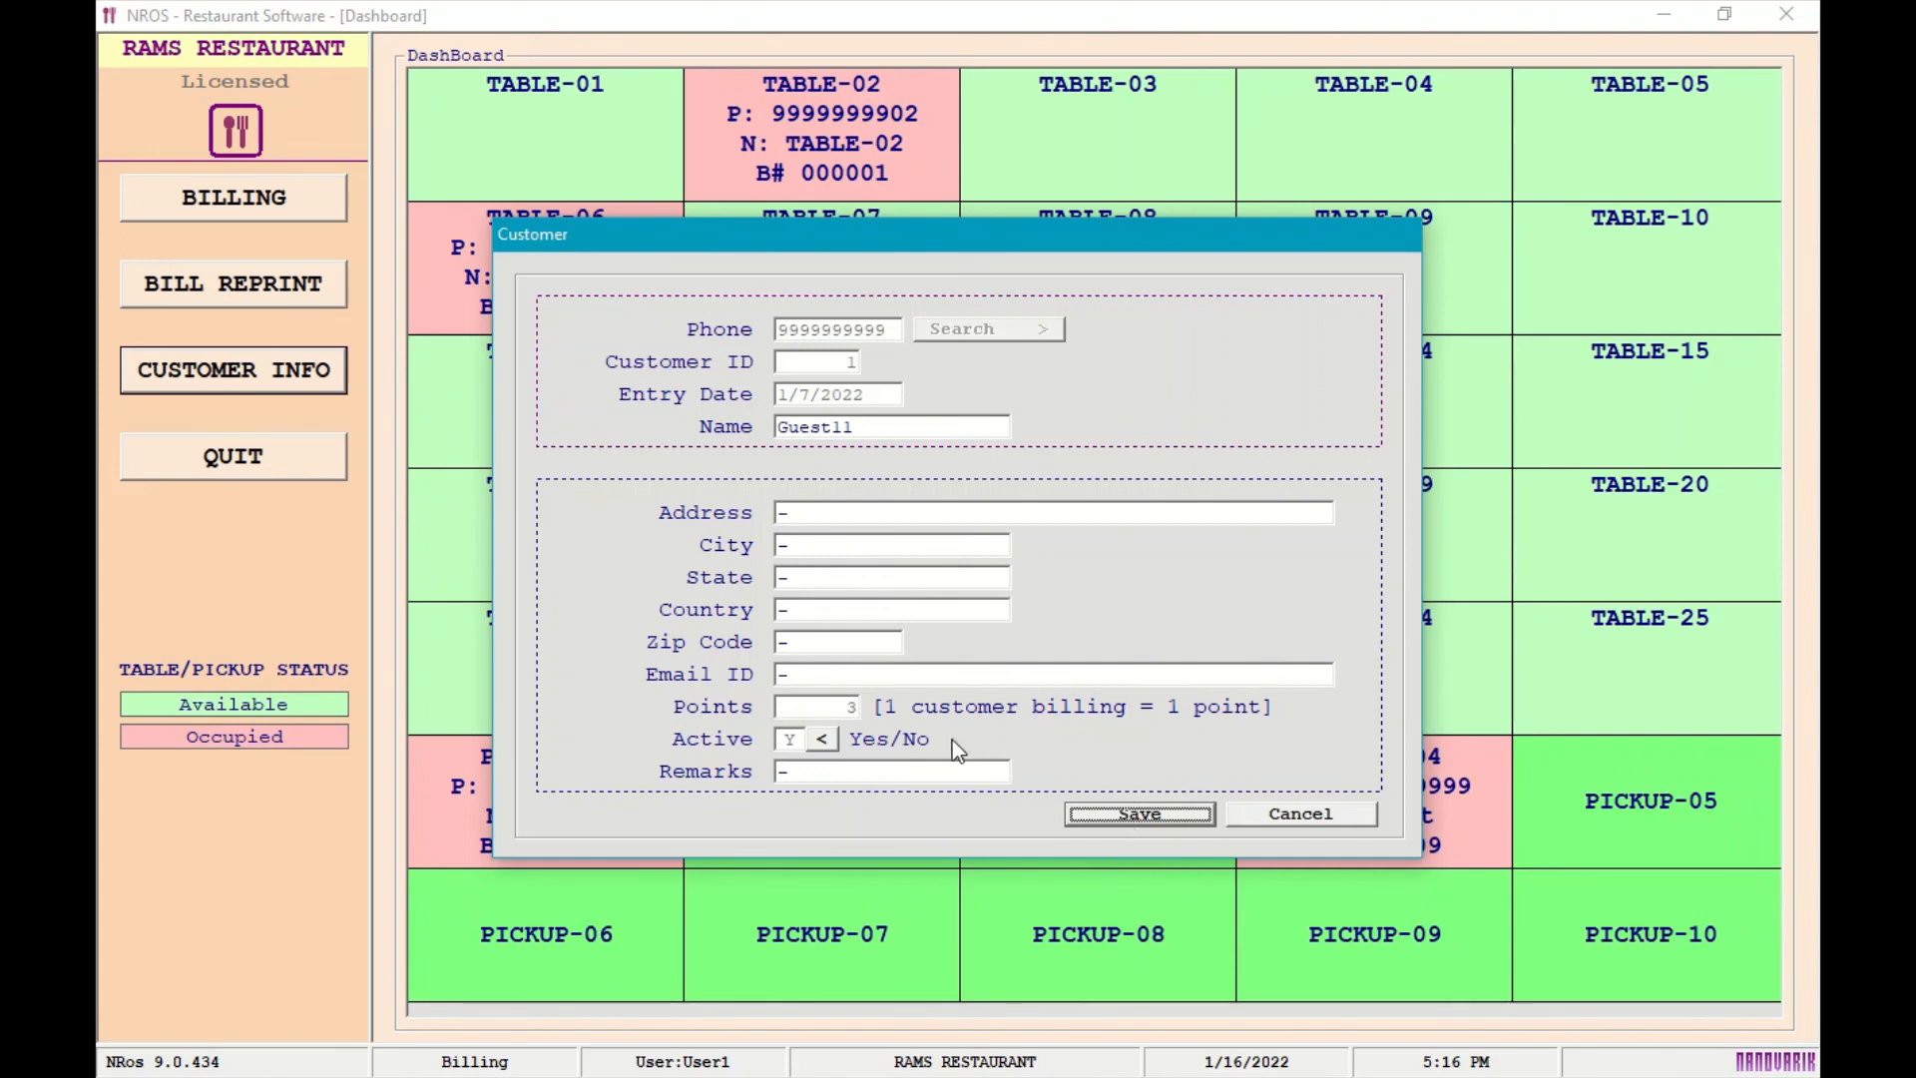
pyautogui.click(1147, 815)
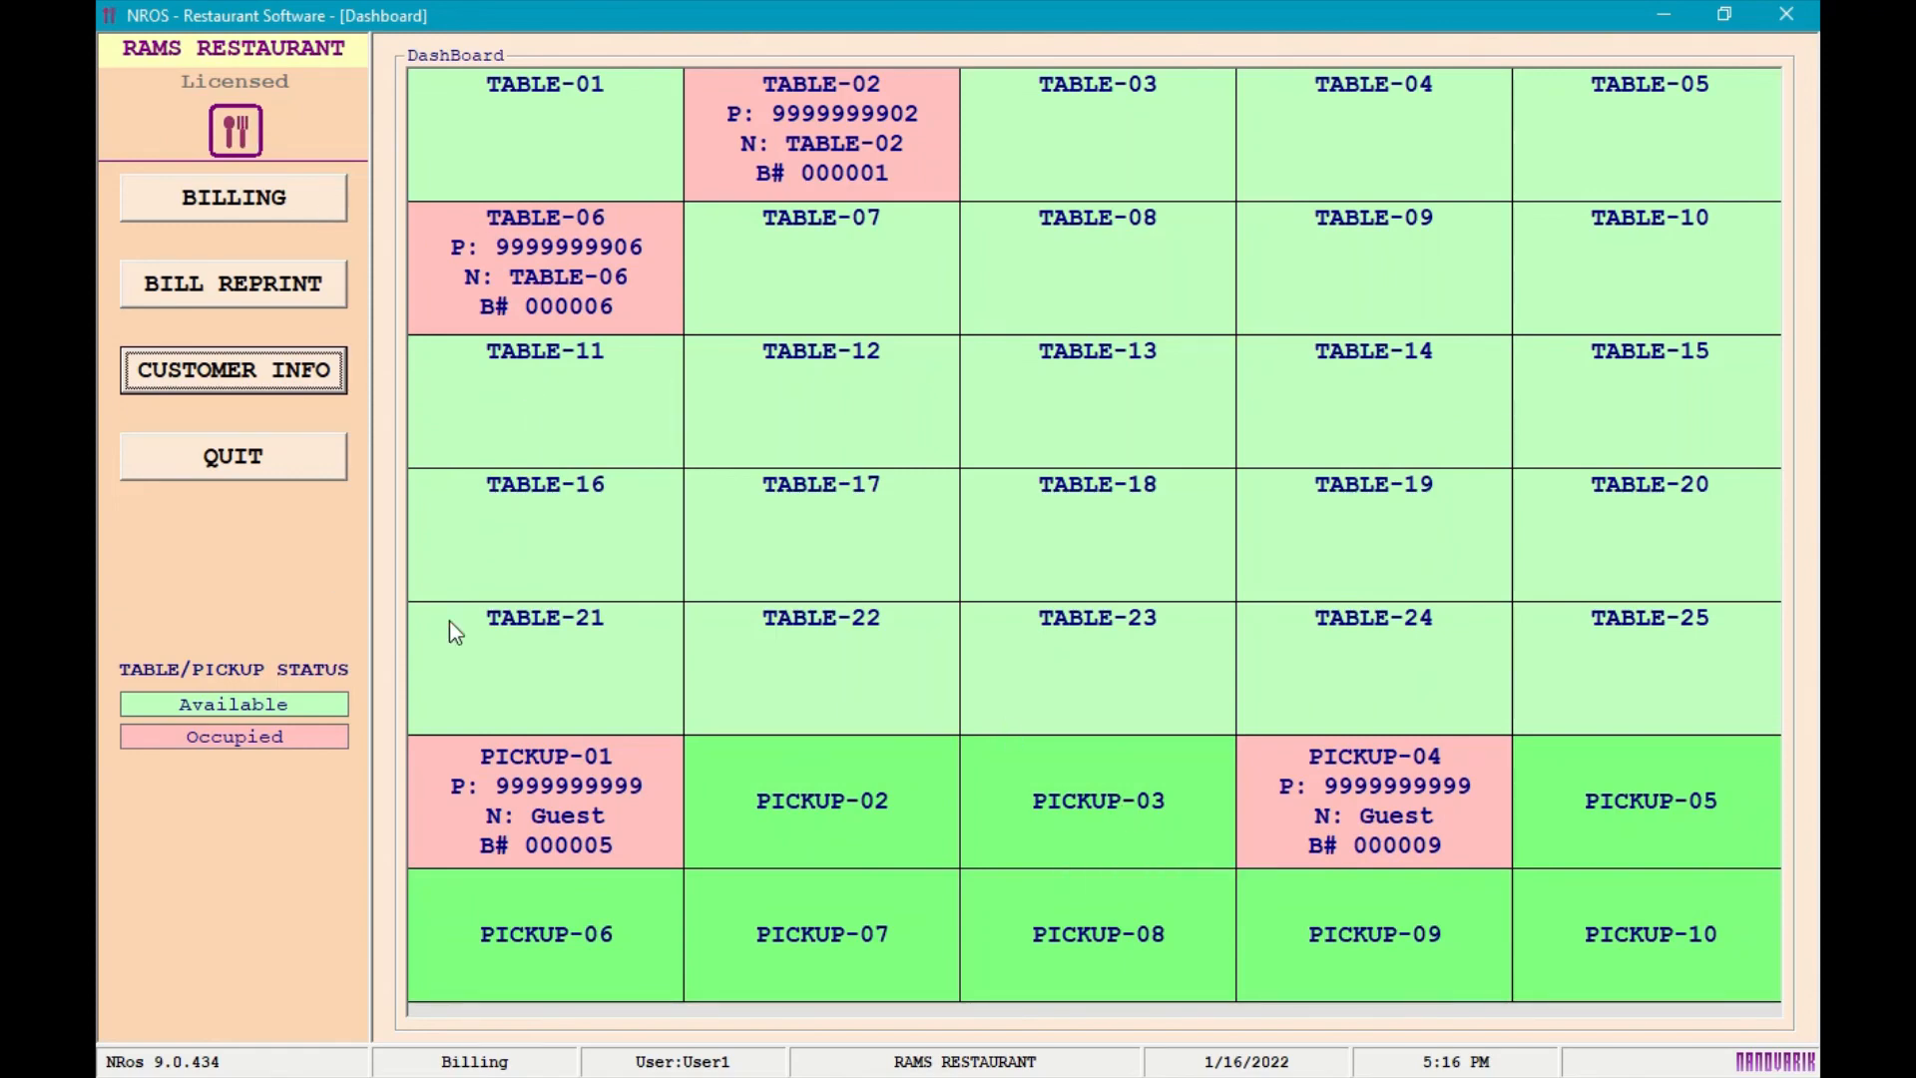
# Open the existing PICKUP-04 order, save it again and close its chef print preview.
pyautogui.press('Tab')
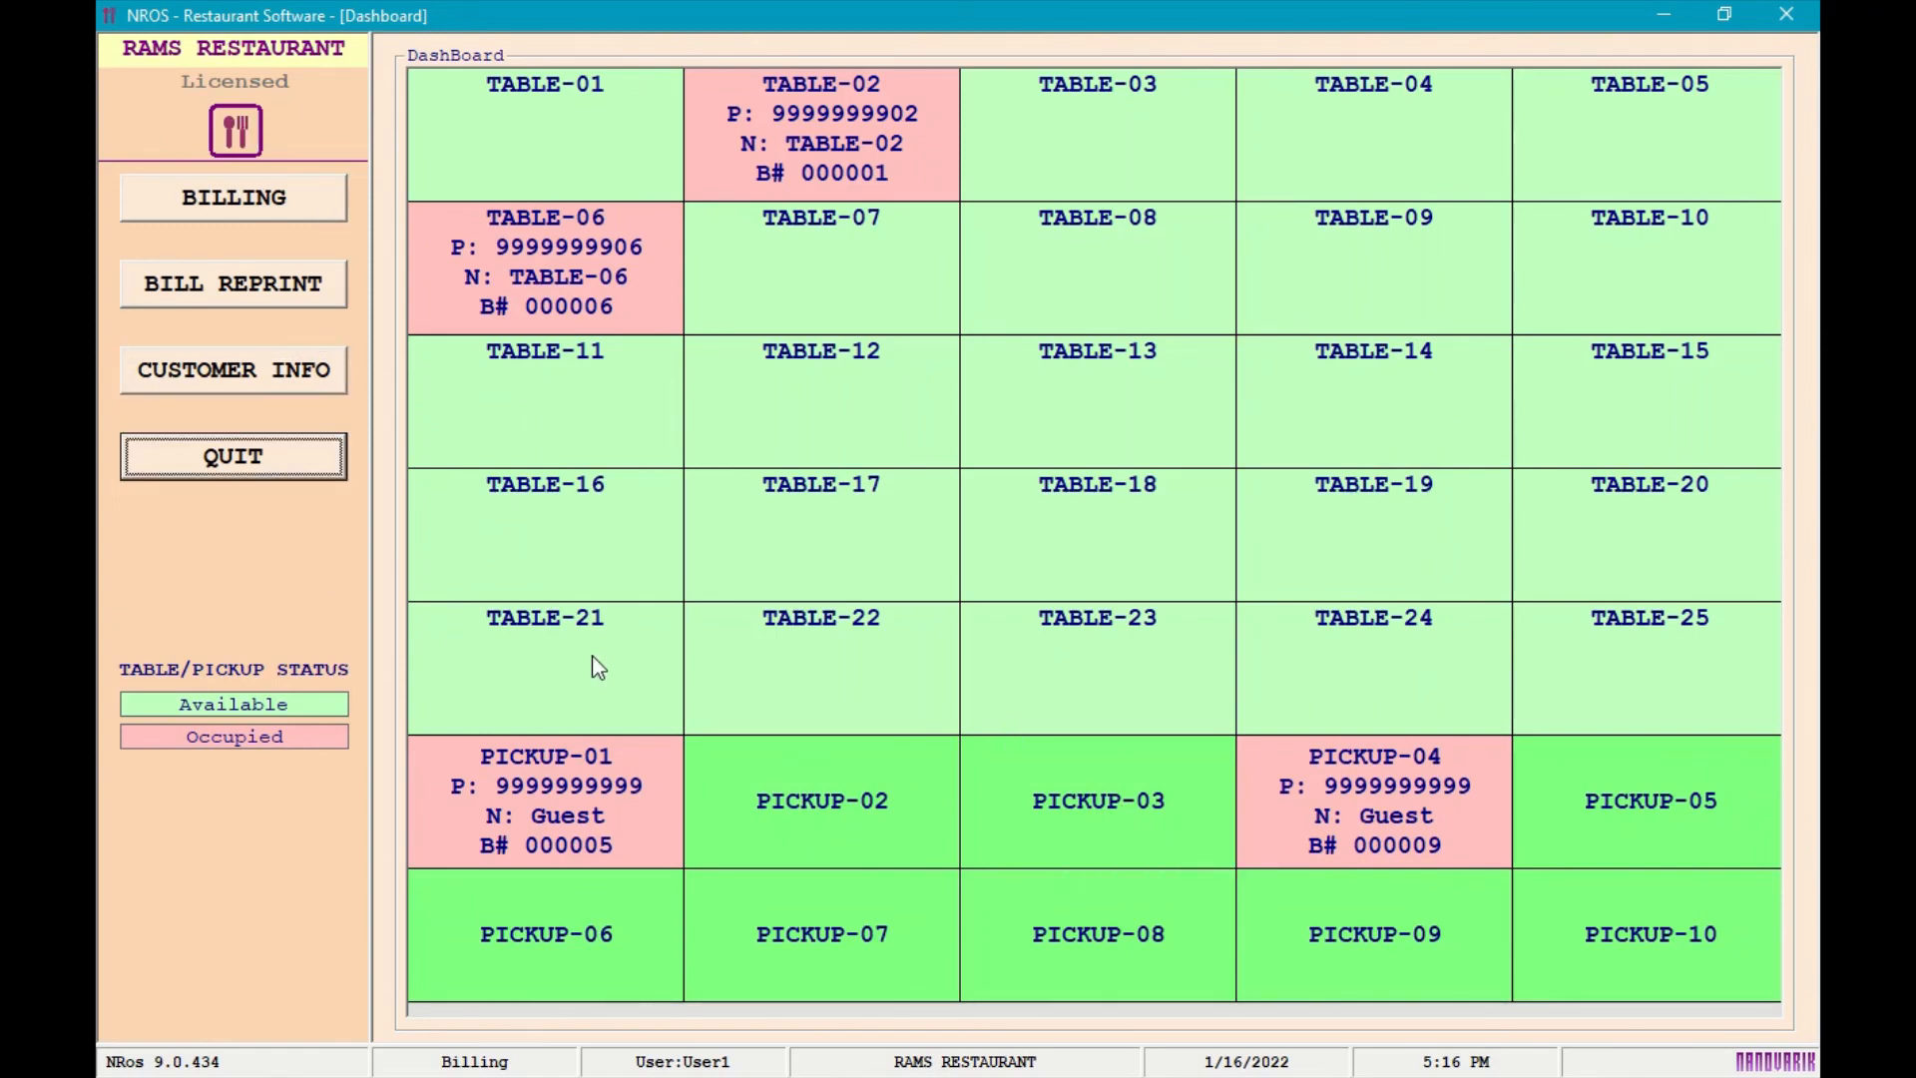
pyautogui.press('Tab')
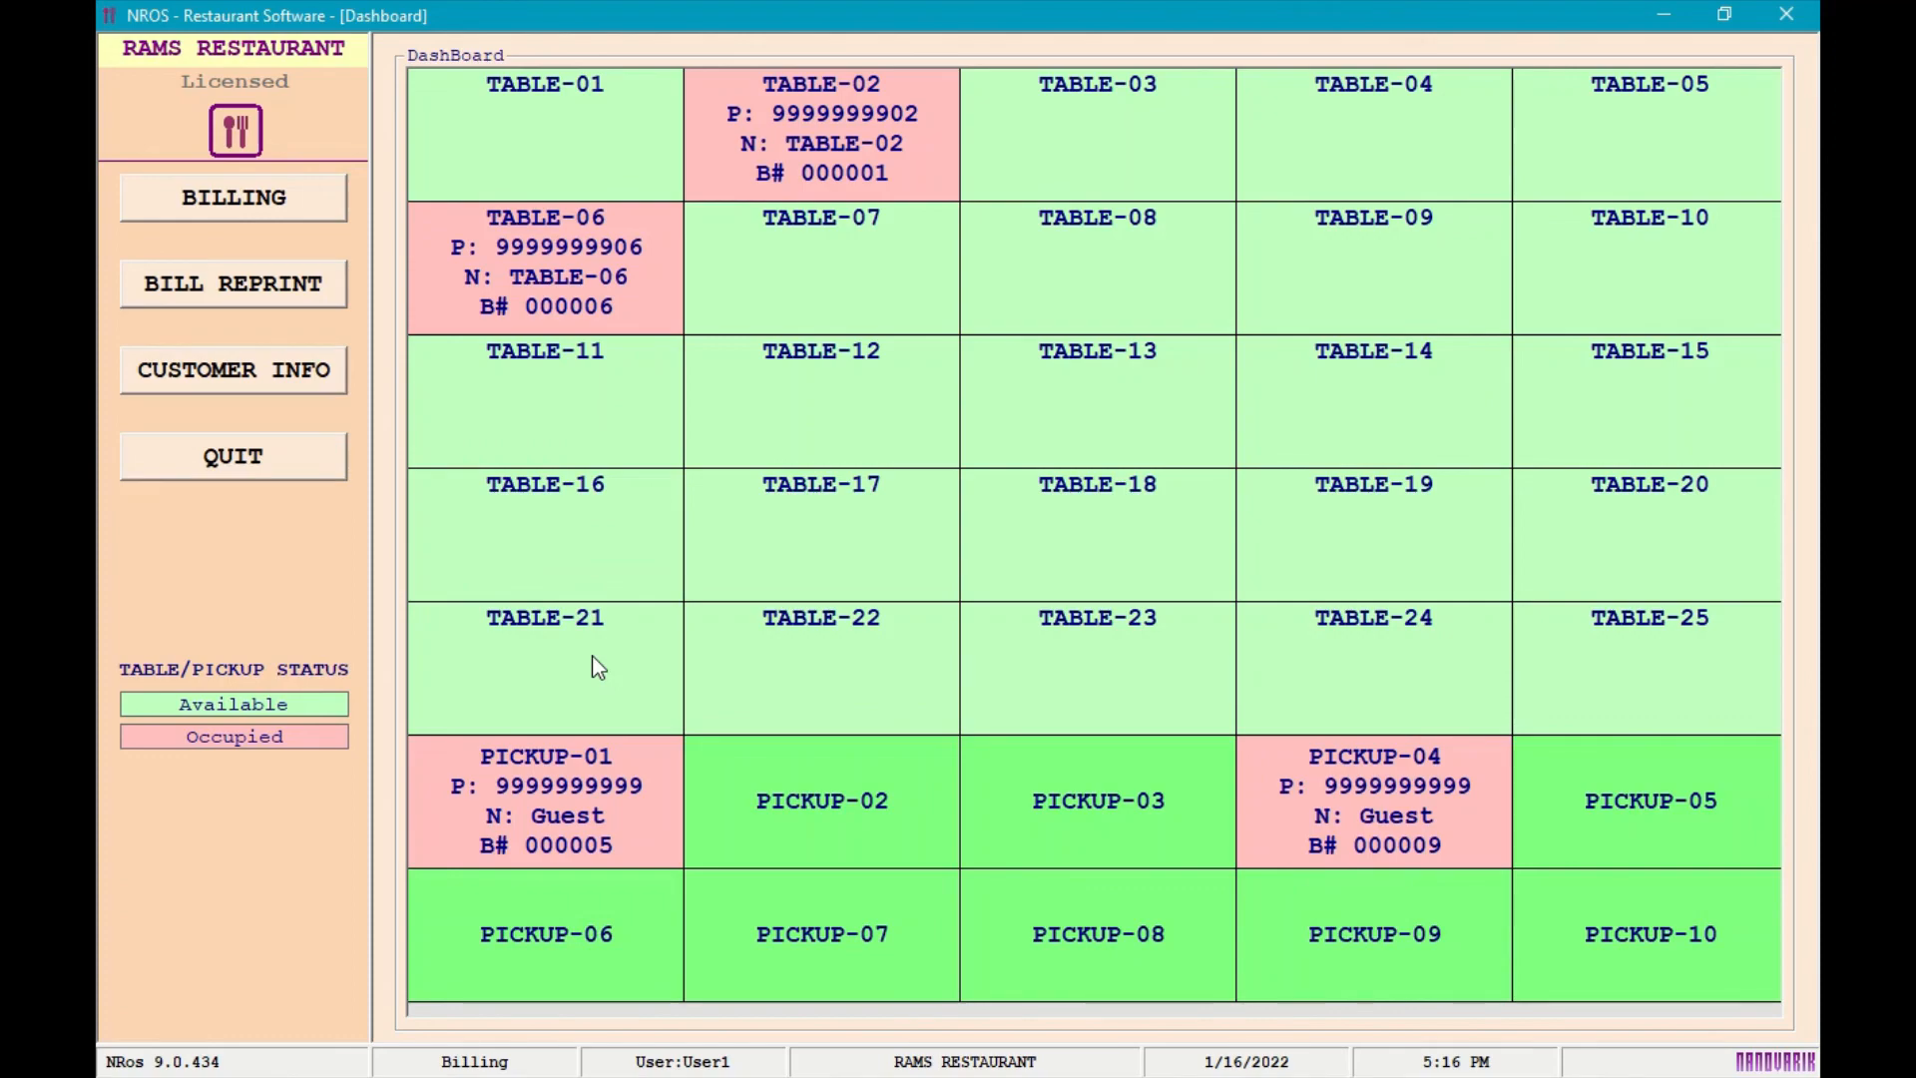
pyautogui.press('Tab')
pyautogui.click(1369, 823)
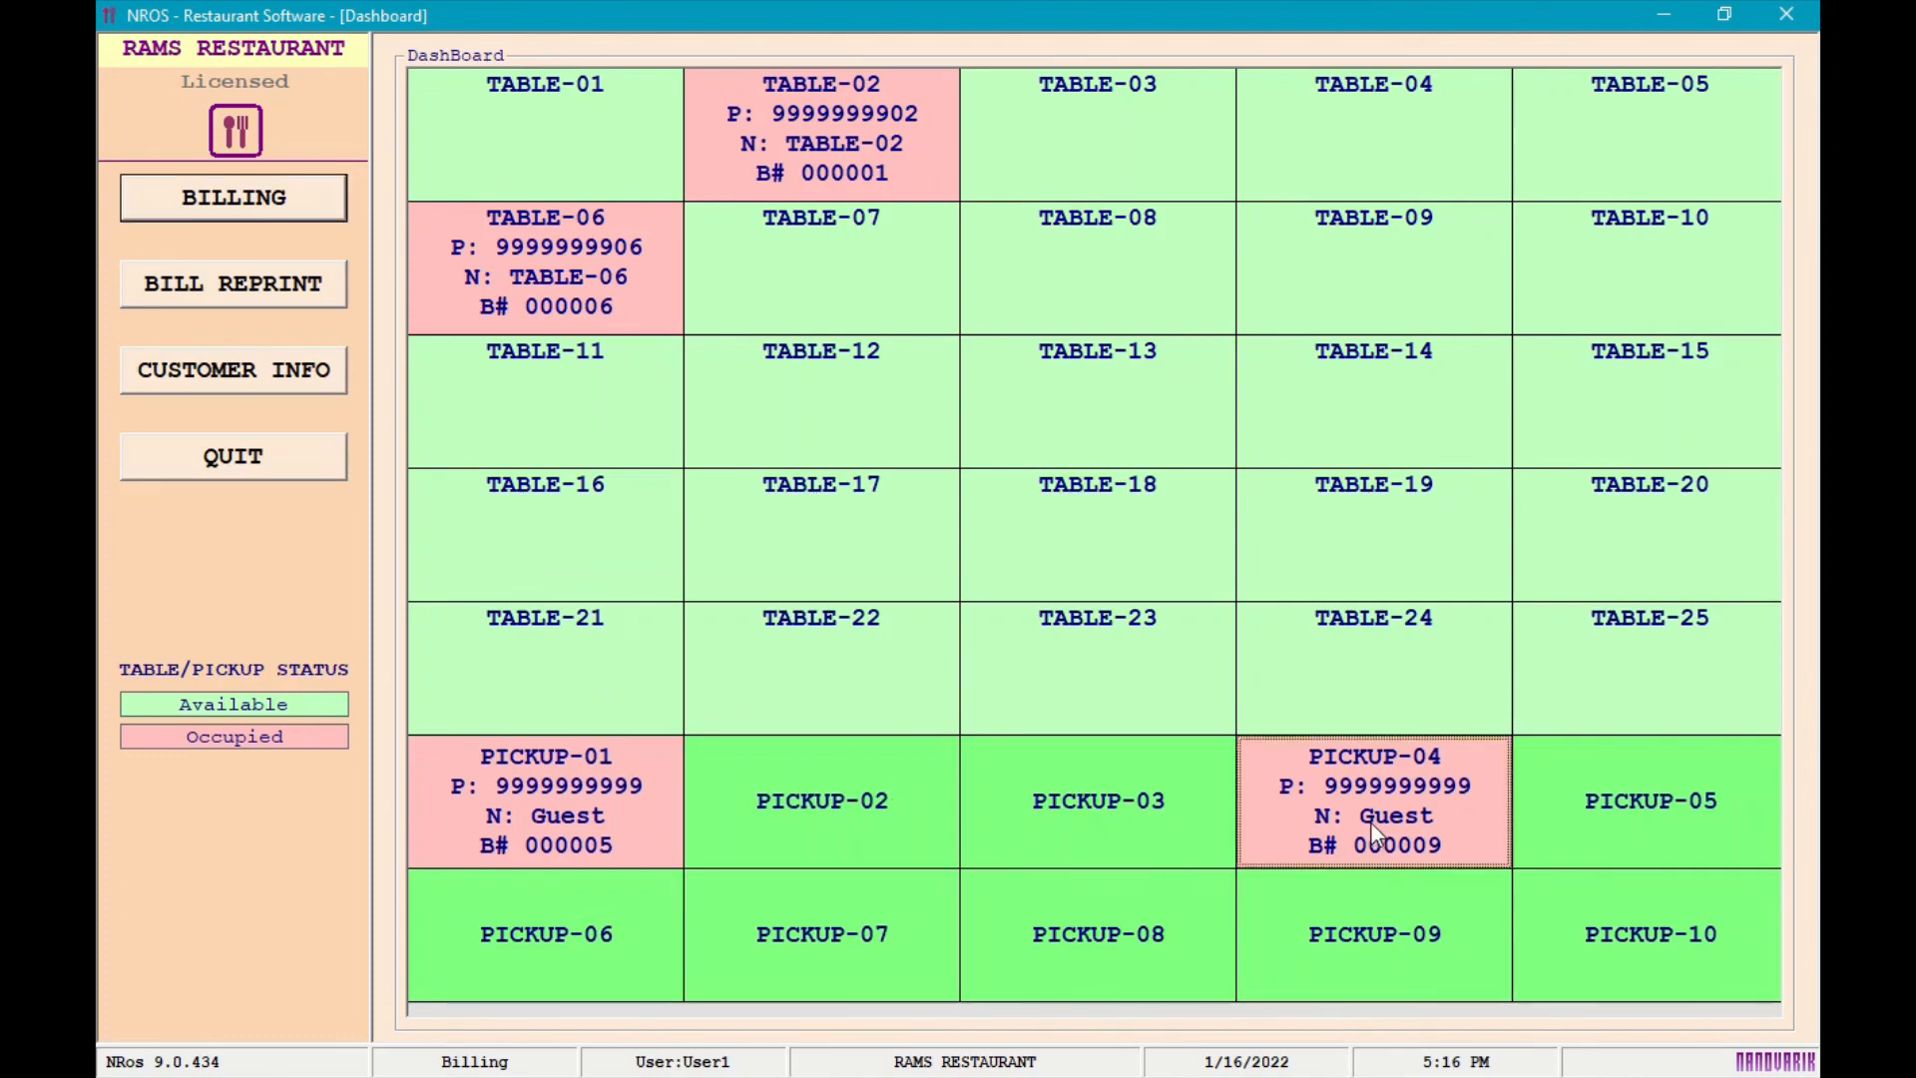
pyautogui.click(371, 959)
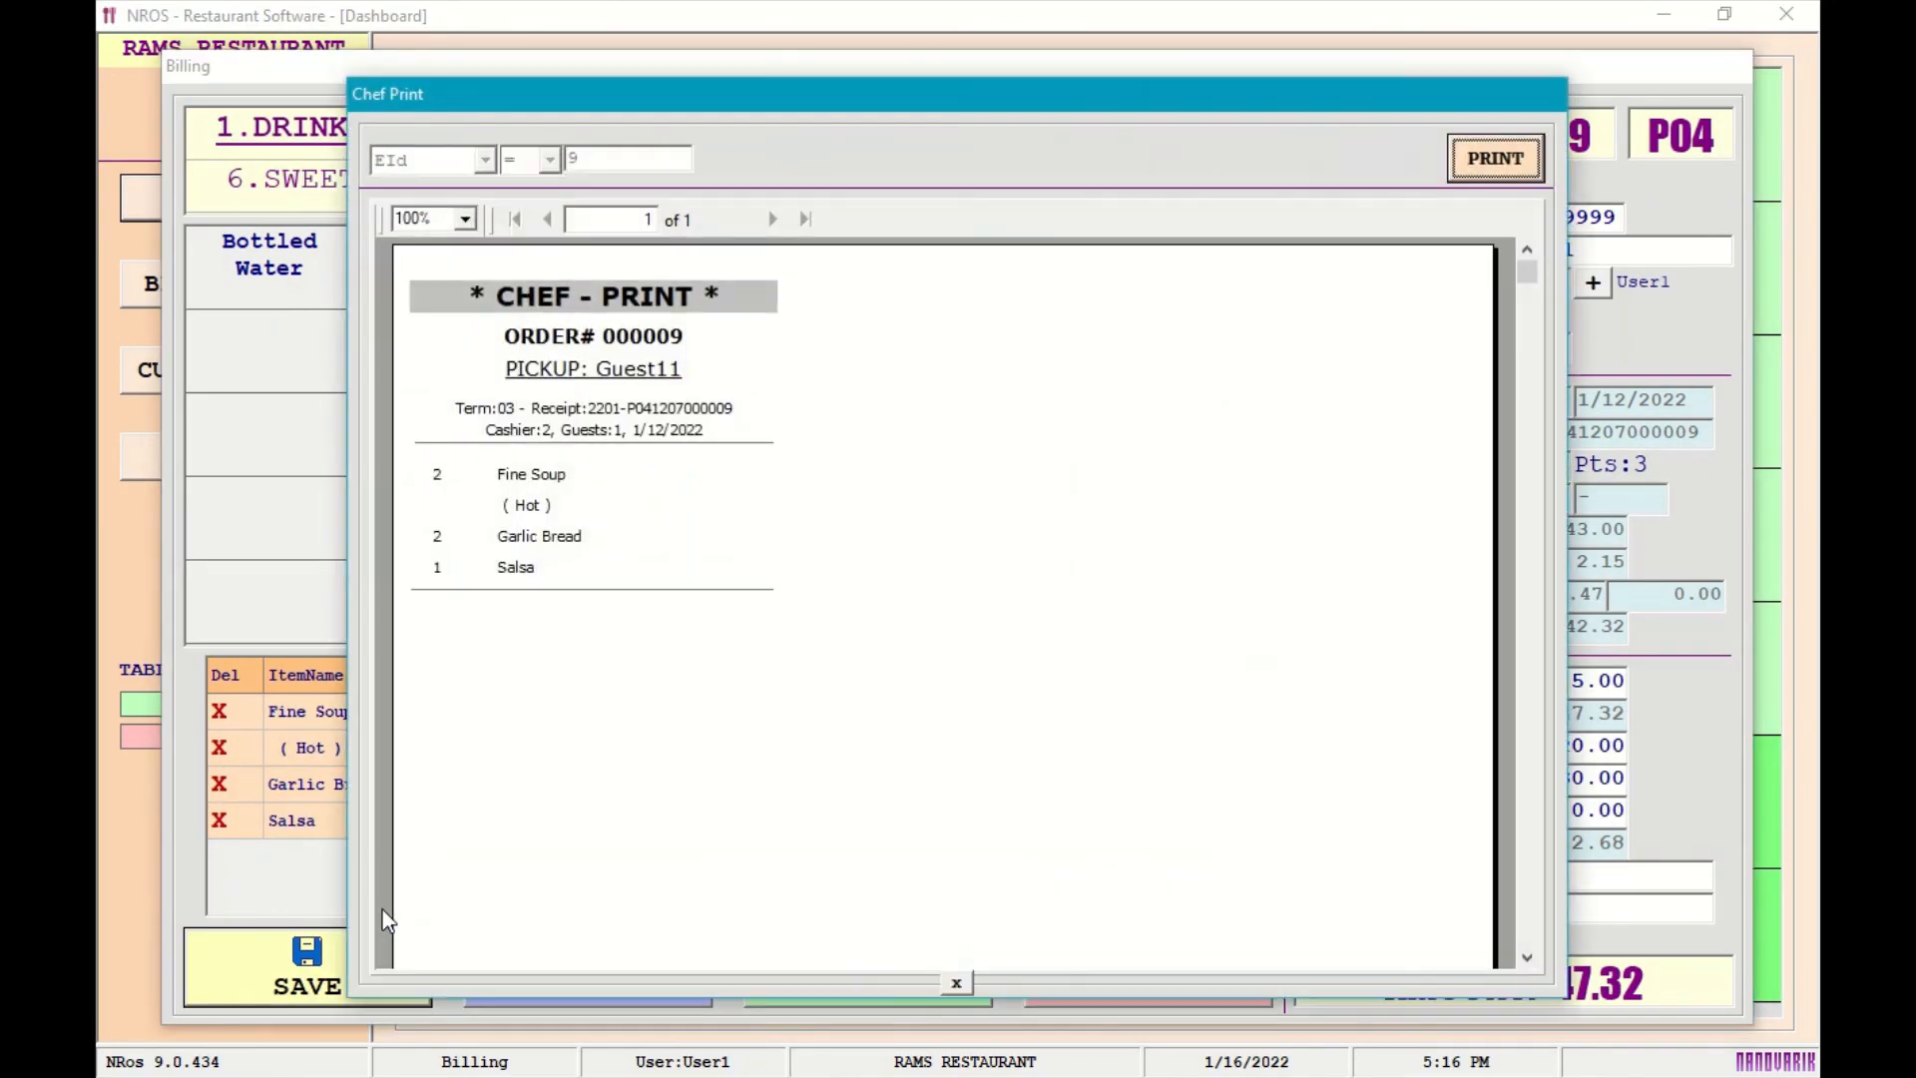
pyautogui.press('Escape')
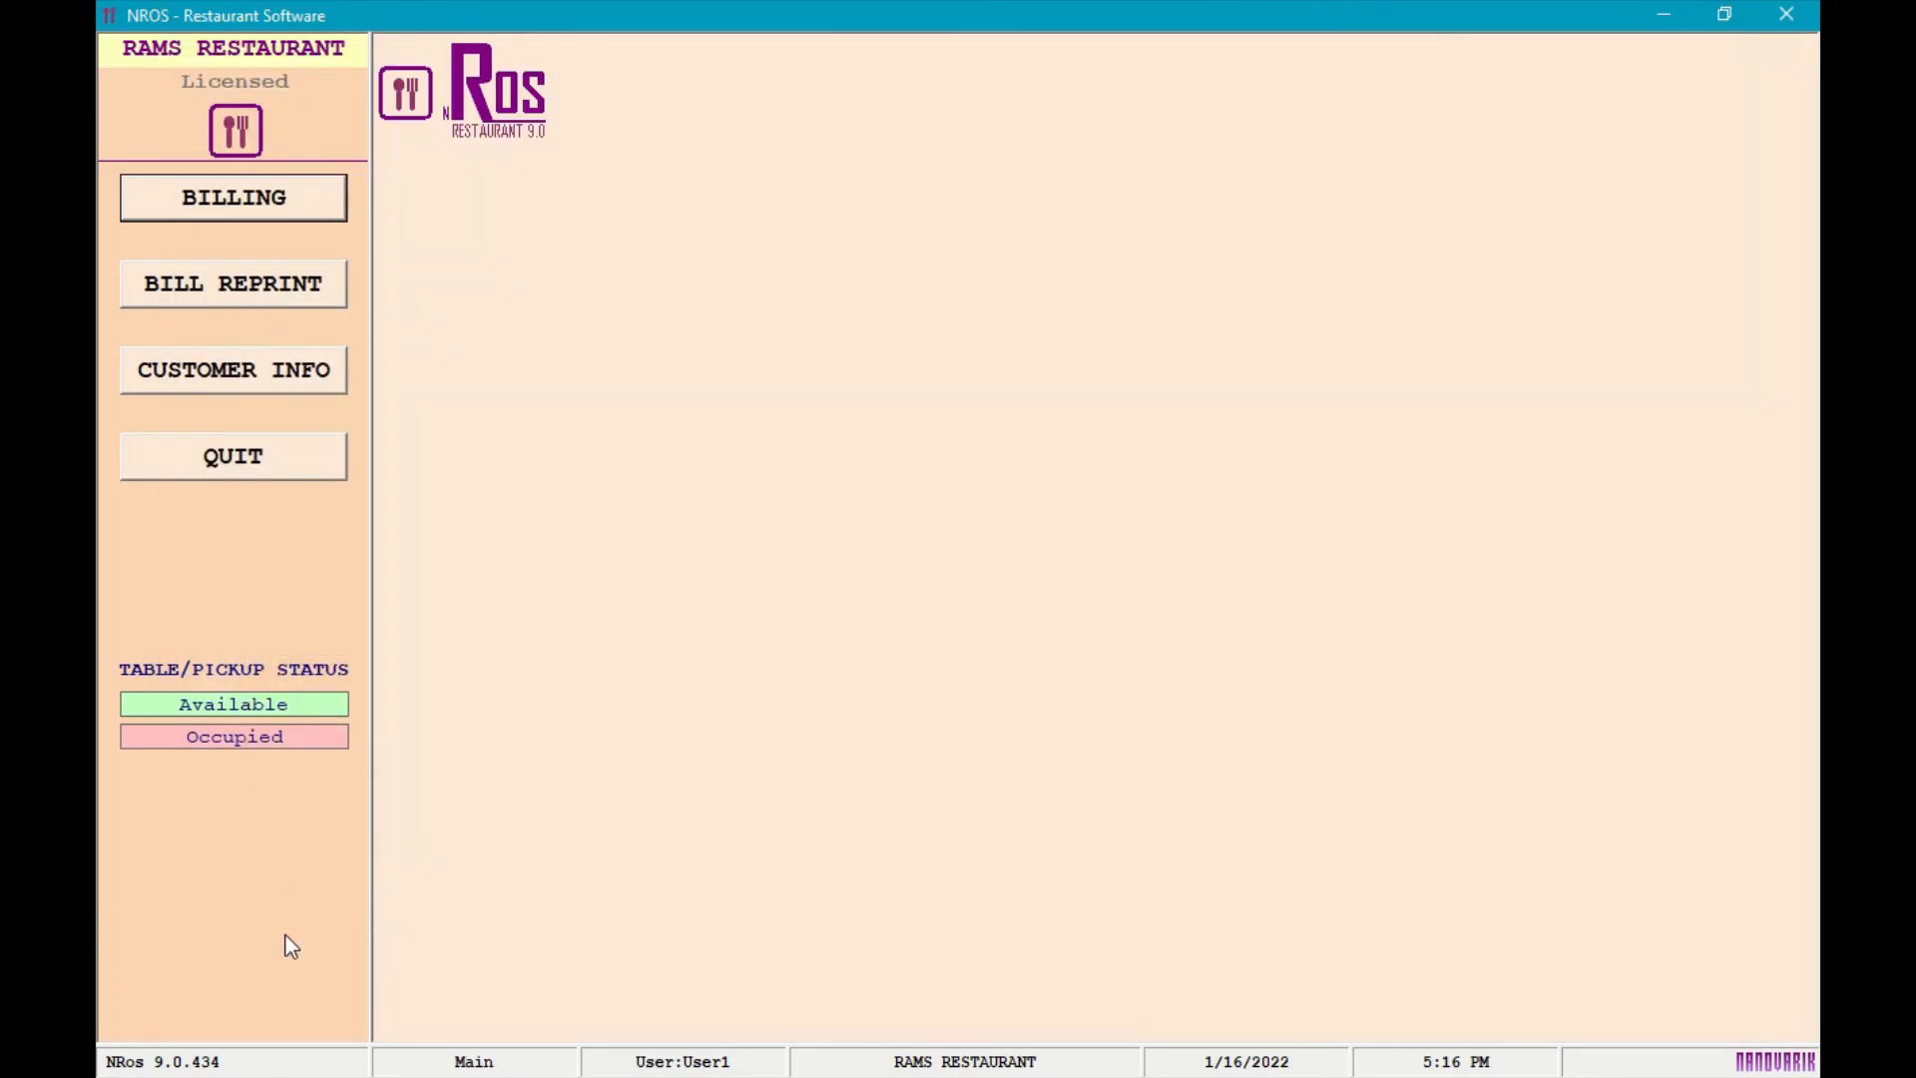